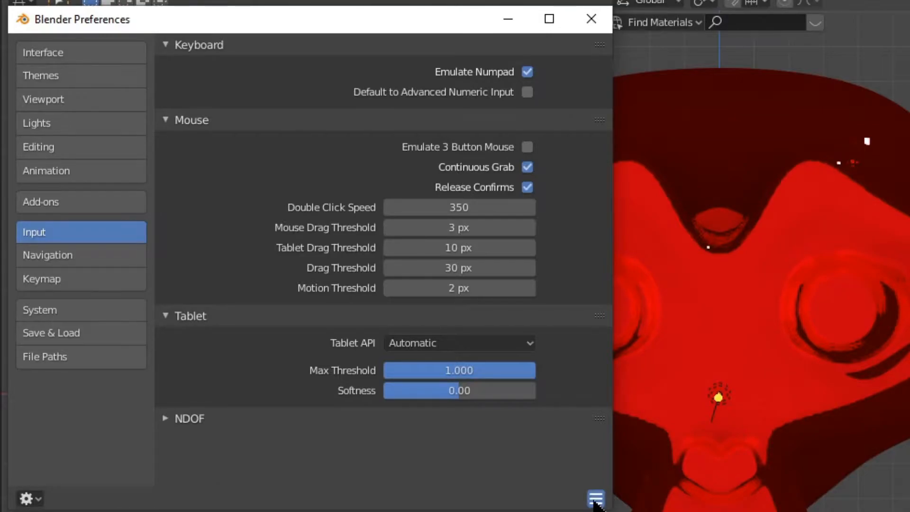
pyautogui.click(595, 499)
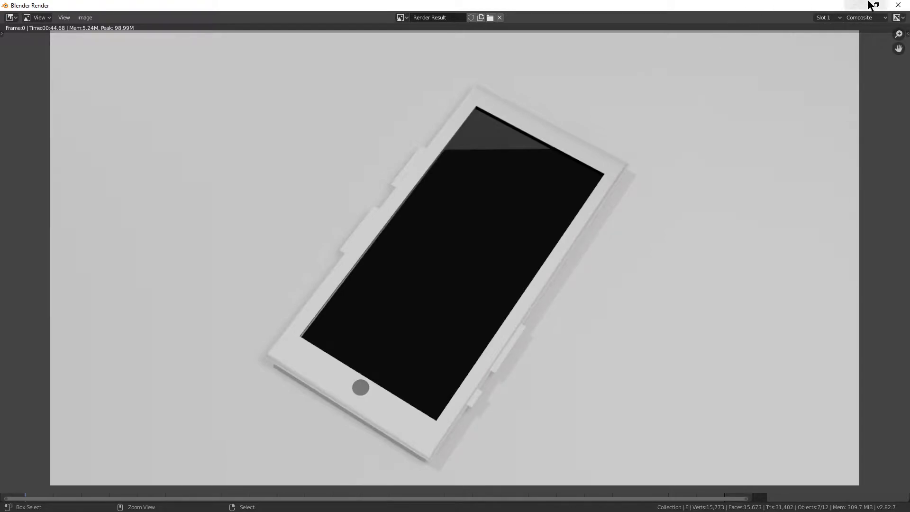
# Step: Reopen the finished phone render to examine the reference image, and close the render window
pyautogui.click(898, 5)
pyautogui.click(57, 6)
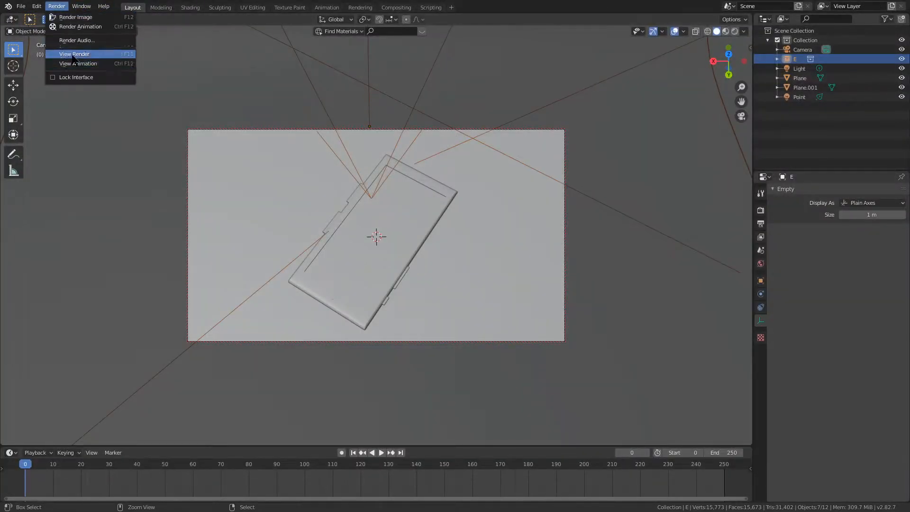
pyautogui.click(102, 62)
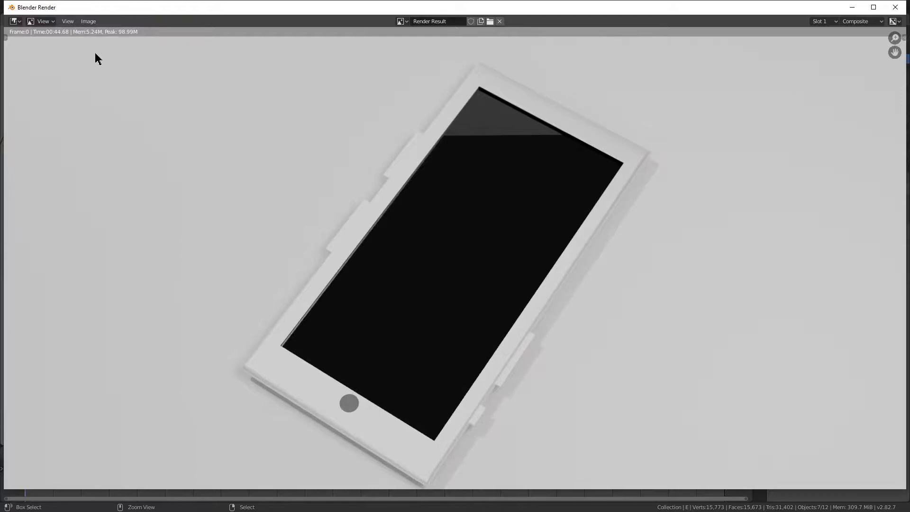
pyautogui.click(891, 6)
# Step: Start a new general scene and delete the default cube
pyautogui.hotkey('ctrl', 'n')
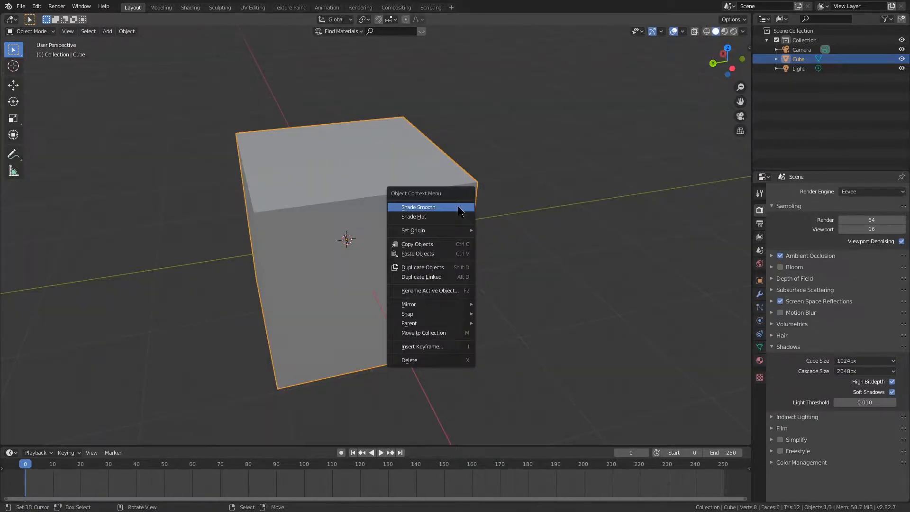
pyautogui.press('Escape')
pyautogui.moveTo(411, 227); pyautogui.dragTo(277, 117, button='middle')
pyautogui.press('Delete')
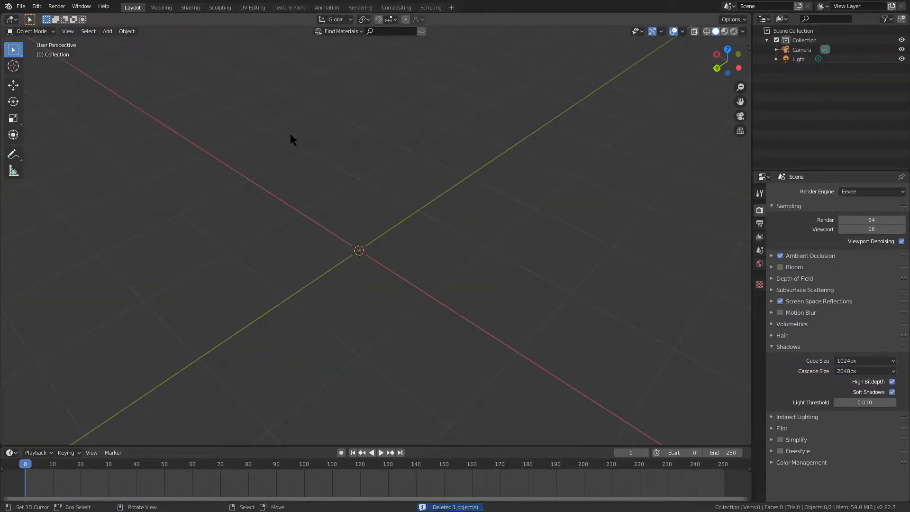
# Step: Add a plane and stretch it along the Y axis into a phone-shaped rectangle
pyautogui.hotkey('shift', 'a')
pyautogui.moveTo(291, 135)
pyautogui.click(344, 136)
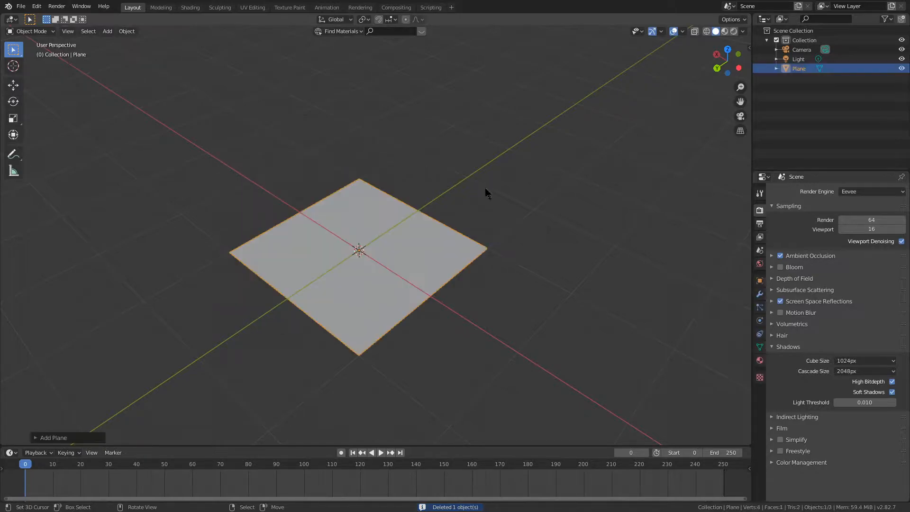
pyautogui.press('s')
pyautogui.press('y')
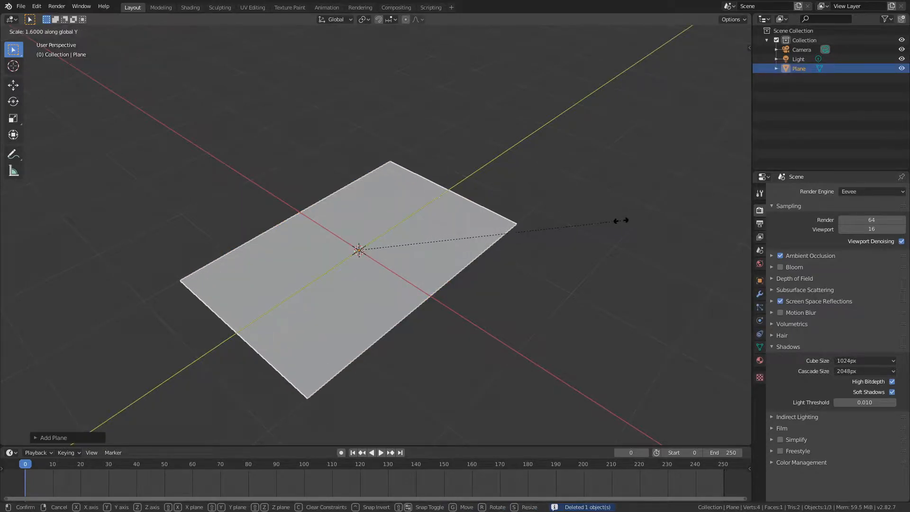
pyautogui.click(690, 214)
# Step: Extrude the plane upward into a slab and scale its top face up by about 1.05
pyautogui.moveTo(691, 214); pyautogui.dragTo(571, 176, button='middle')
pyautogui.press('Tab')
pyautogui.press('e')
pyautogui.click(564, 158)
pyautogui.press('s')
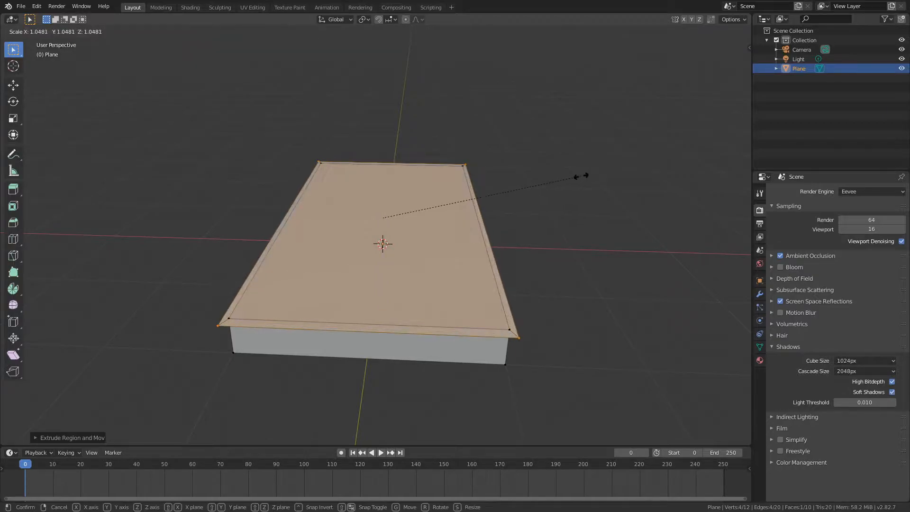
pyautogui.click(581, 176)
# Step: Extrude the top face upward in three thin layers, scaling each one slightly to shape a bevelled rim
pyautogui.press('e')
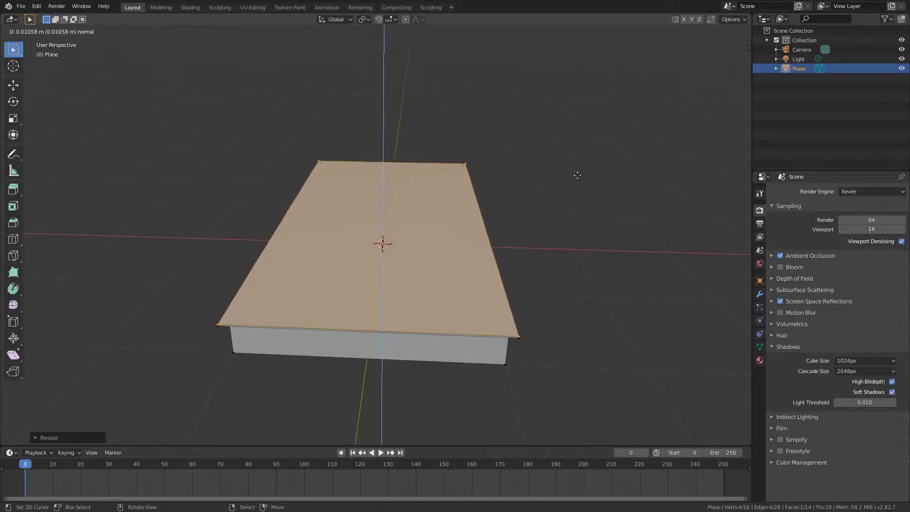
pyautogui.click(578, 173)
pyautogui.press('s')
pyautogui.click(575, 173)
pyautogui.press('e')
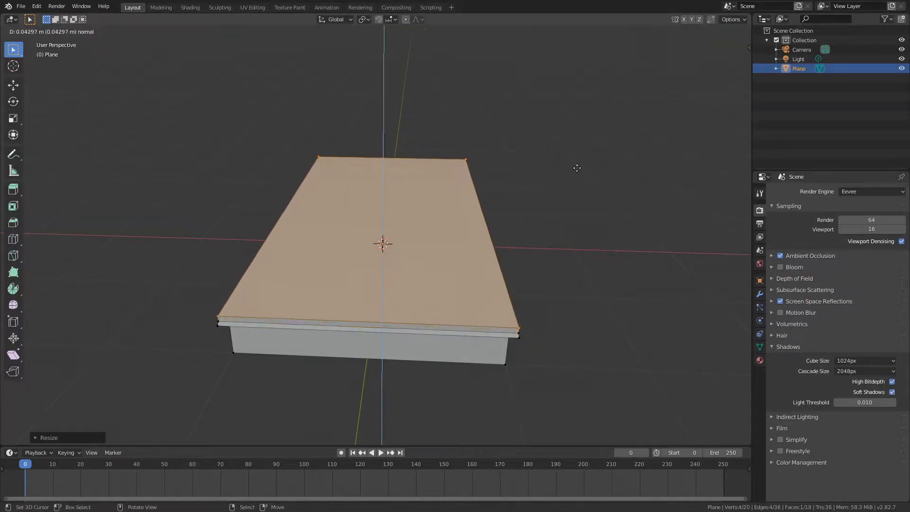
pyautogui.click(576, 167)
pyautogui.press('s')
pyautogui.click(572, 168)
pyautogui.press('e')
pyautogui.click(569, 166)
pyautogui.press('s')
pyautogui.click(567, 168)
pyautogui.press('Tab')
# Step: Try to widen the base's upper edge loop by about 1.03 to meet the underside of the rim
pyautogui.moveTo(581, 158); pyautogui.dragTo(481, 119, button='middle')
pyautogui.press('Tab')
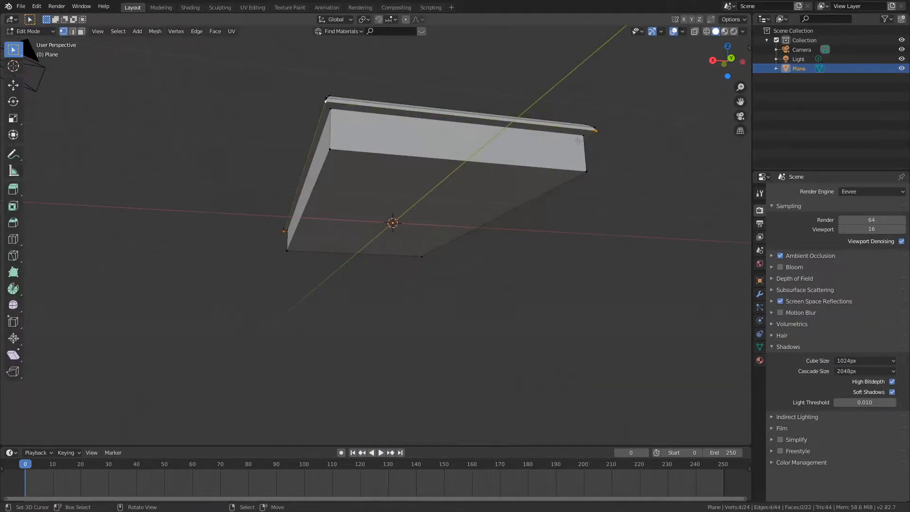
pyautogui.press('s')
pyautogui.click(550, 129)
pyautogui.press('s')
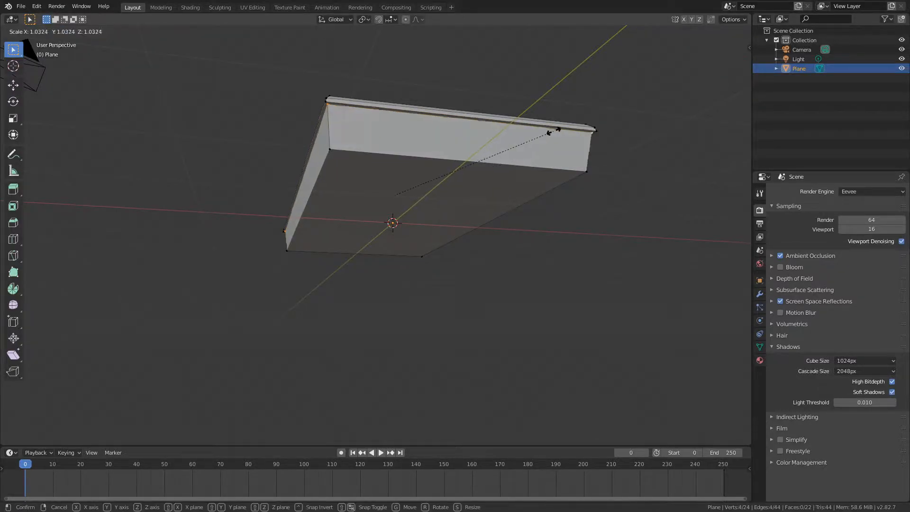
pyautogui.click(549, 128)
# Step: Cut a horizontal loop around the middle of the base's sides and scale the upper edge loop outward to meet the rim
pyautogui.hotkey('ctrl', 'r')
pyautogui.click(335, 124)
pyautogui.rightClick(334, 124)
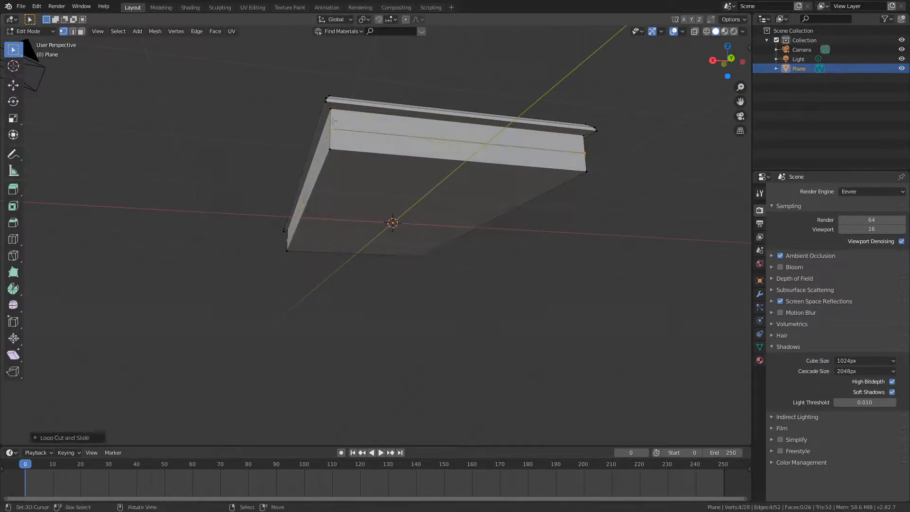
pyautogui.press('s')
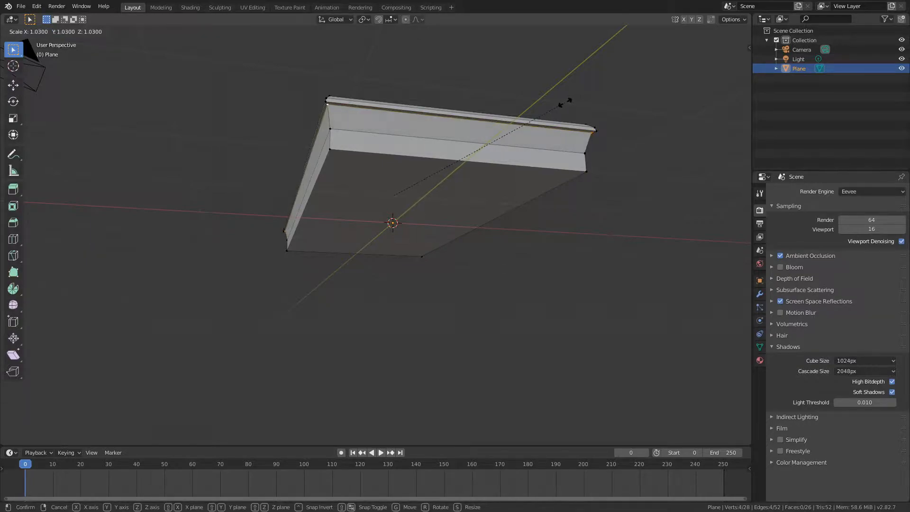
pyautogui.click(564, 102)
pyautogui.press('s')
pyautogui.click(576, 102)
# Step: Select the top face and extrude it downward about 0.034 m to form the recessed screen
pyautogui.press('Tab')
pyautogui.moveTo(573, 102); pyautogui.dragTo(406, 116, button='middle')
pyautogui.press('Tab')
pyautogui.press('3')
pyautogui.rightClick(366, 189)
pyautogui.scroll(2, 438, 188)
pyautogui.press('g')
pyautogui.press('z')
pyautogui.rightClick(401, 124)
pyautogui.press('e')
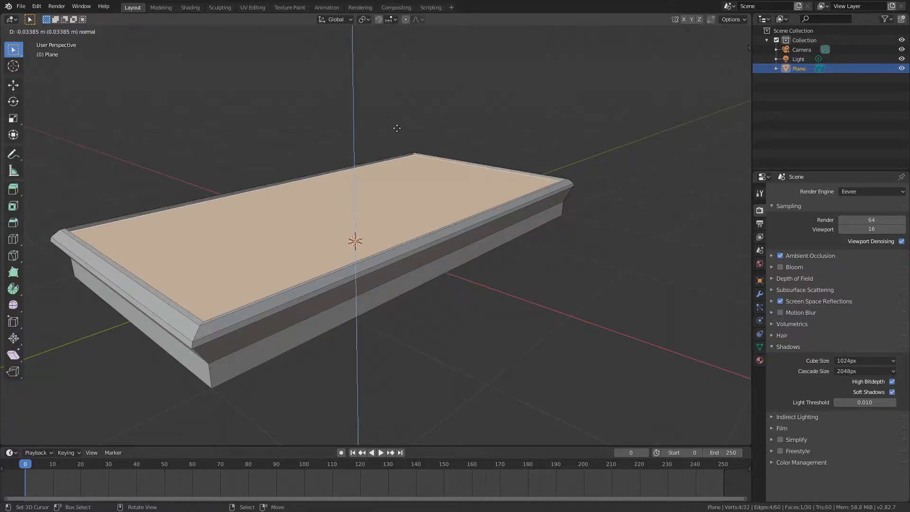
pyautogui.click(397, 128)
pyautogui.press('Tab')
pyautogui.moveTo(397, 128); pyautogui.dragTo(384, 163, button='middle')
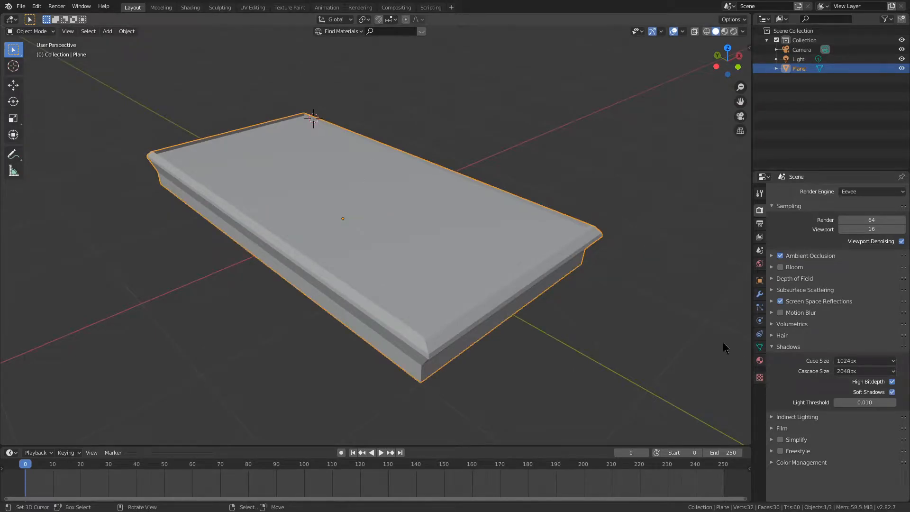
# Step: Create two new materials in separate slots on the phone body and enter Edit Mode
pyautogui.moveTo(492, 249); pyautogui.dragTo(686, 299, button='middle')
pyautogui.click(760, 360)
pyautogui.moveTo(739, 341); pyautogui.dragTo(715, 270, button='middle')
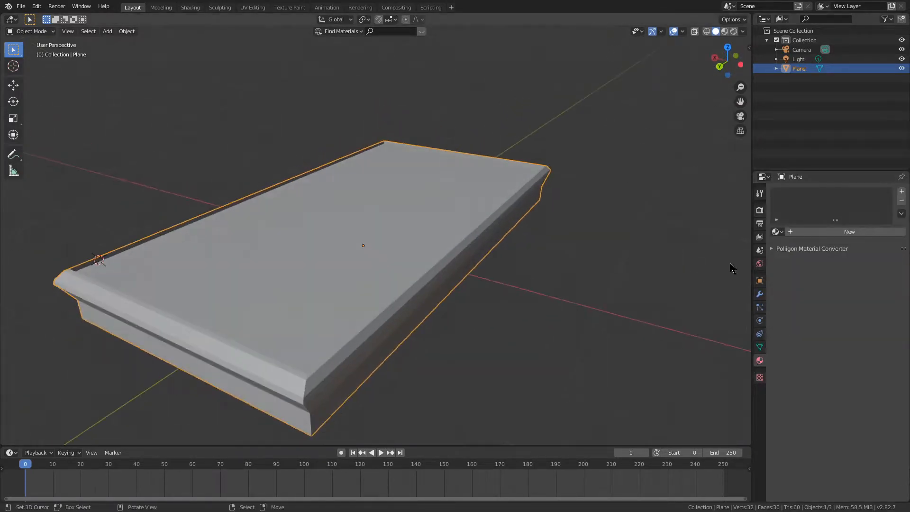
pyautogui.click(828, 232)
pyautogui.click(901, 191)
pyautogui.click(829, 250)
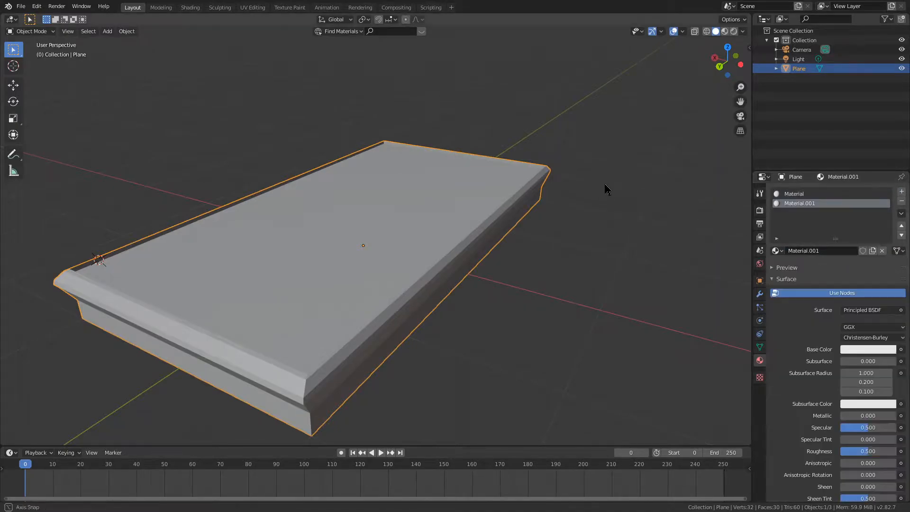
pyautogui.moveTo(604, 187); pyautogui.dragTo(625, 211, button='middle')
pyautogui.press('Tab')
pyautogui.moveTo(566, 178); pyautogui.dragTo(462, 141, button='middle')
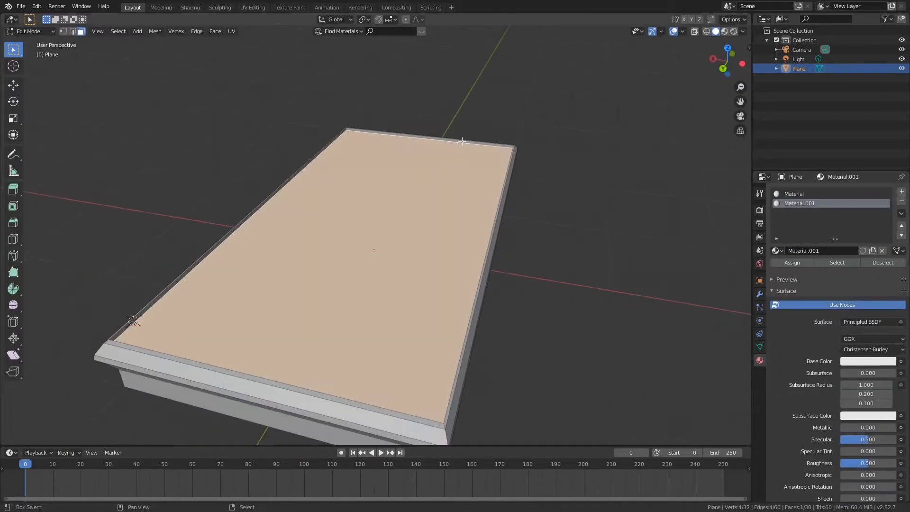
pyautogui.hotkey('alt', 'a')
pyautogui.press('a')
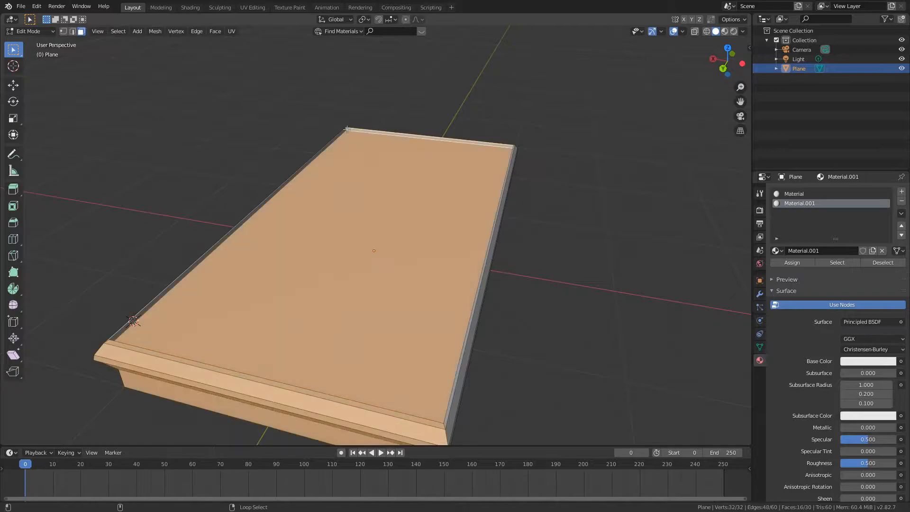
pyautogui.moveTo(348, 129); pyautogui.dragTo(167, 234, button='middle')
pyautogui.click(167, 234)
# Step: Select the recessed screen face with its surrounding inner walls and assign Material.001 to them
pyautogui.scroll(2, 116, 228)
pyautogui.keyDown('shift'); pyautogui.moveTo(433, 128); pyautogui.dragTo(308, 286, button='middle'); pyautogui.keyUp('shift')
pyautogui.scroll(10, 367, 298)
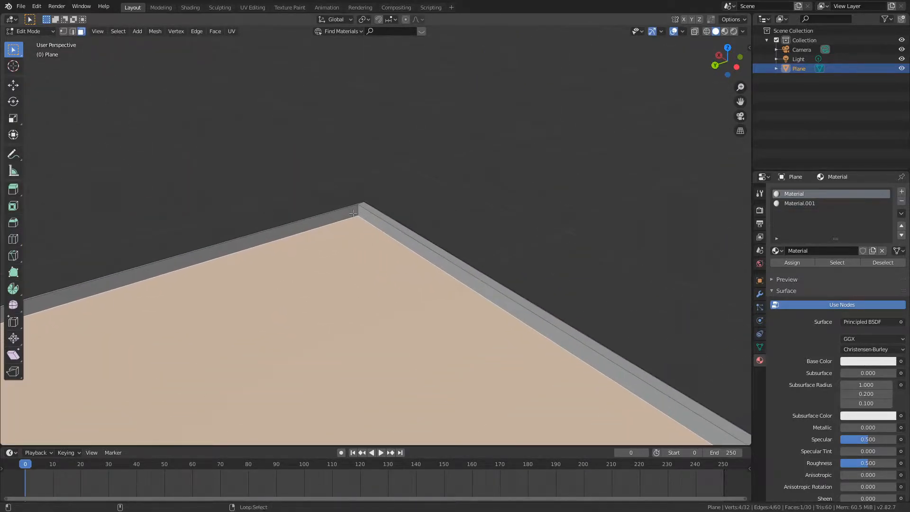
pyautogui.hotkey('alt', 'a')
pyautogui.keyDown('alt'); pyautogui.rightClick(358, 212); pyautogui.keyUp('alt')
pyautogui.keyDown('shift'); pyautogui.rightClick(351, 265); pyautogui.keyUp('shift')
pyautogui.scroll(-4, 353, 268)
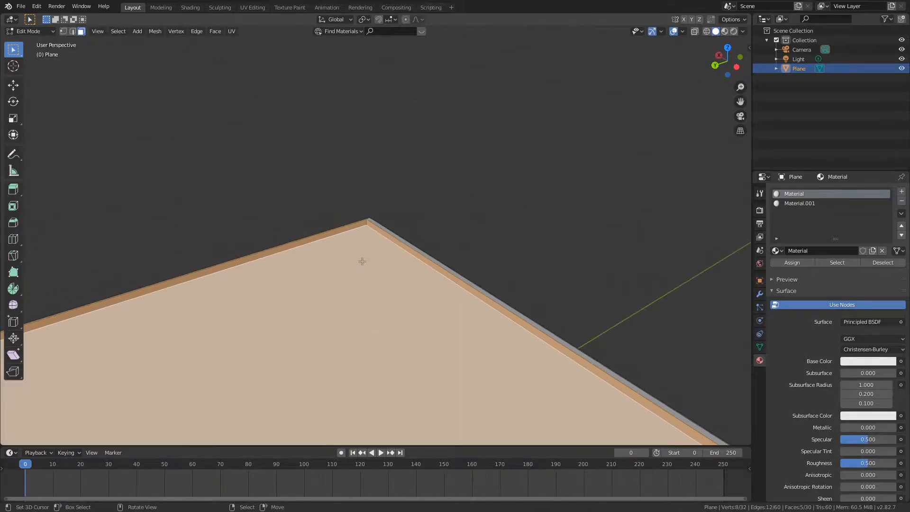
pyautogui.scroll(-12, 362, 261)
pyautogui.scroll(10, 453, 239)
pyautogui.moveTo(375, 248); pyautogui.dragTo(527, 242, button='middle')
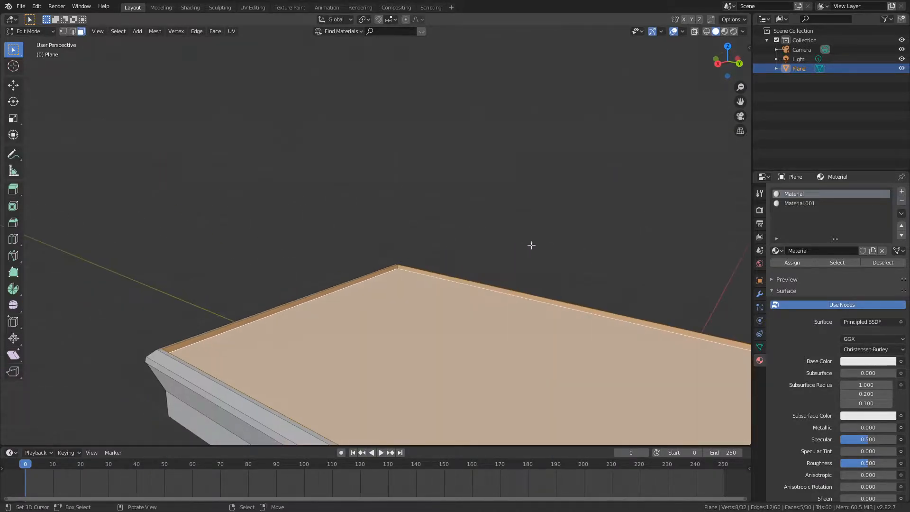
pyautogui.click(800, 203)
pyautogui.click(792, 263)
pyautogui.moveTo(616, 223); pyautogui.dragTo(653, 260, button='middle')
pyautogui.click(793, 194)
pyautogui.press('Tab')
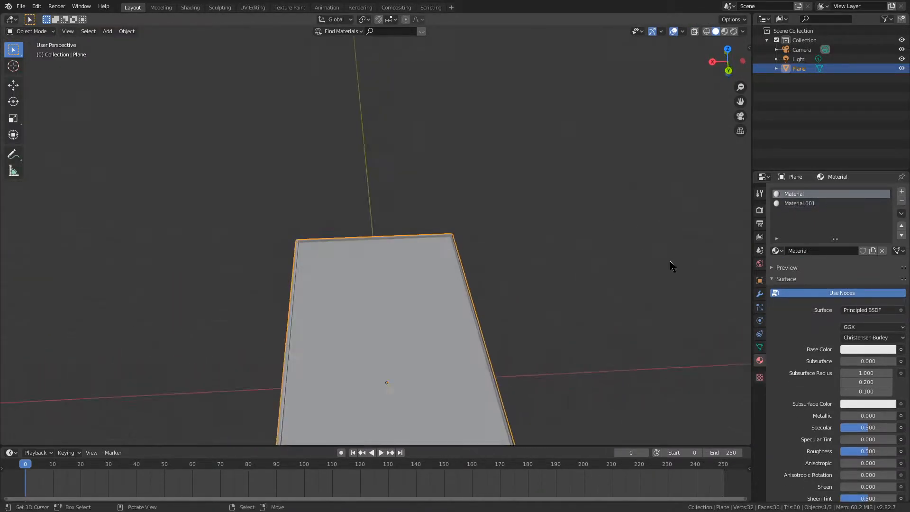
# Step: Add a Subdivision Surface modifier to the phone body with the viewport level set to 3
pyautogui.click(759, 294)
pyautogui.click(800, 193)
pyautogui.click(701, 348)
pyautogui.moveTo(700, 348); pyautogui.dragTo(820, 262, button='middle')
pyautogui.click(832, 263)
pyautogui.click(832, 263)
pyautogui.moveTo(720, 284); pyautogui.dragTo(680, 288, button='middle')
# Step: Add two lengthwise loop cuts, one slid close to each long side of the phone
pyautogui.press('Tab')
pyautogui.moveTo(593, 284); pyautogui.dragTo(551, 192, button='middle')
pyautogui.hotkey('ctrl', 'r')
pyautogui.click(418, 138)
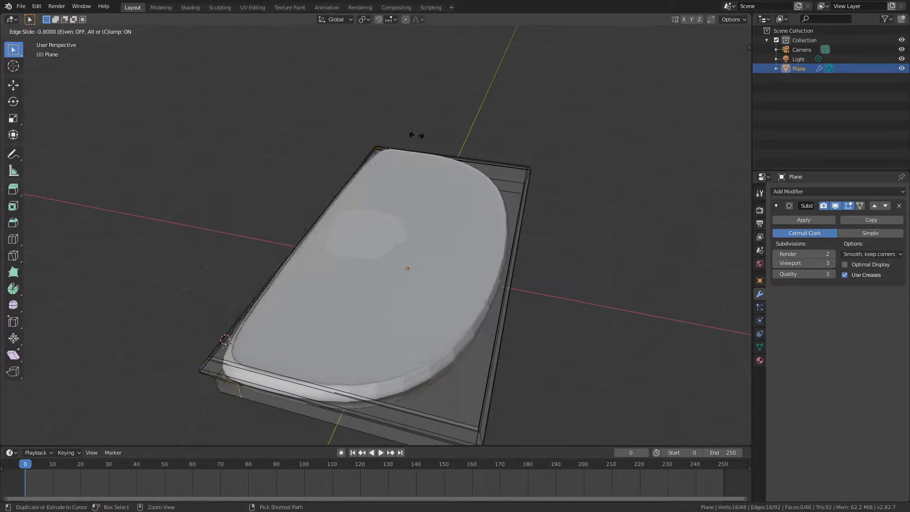
pyautogui.click(416, 136)
pyautogui.hotkey('ctrl', 'r')
pyautogui.click(438, 158)
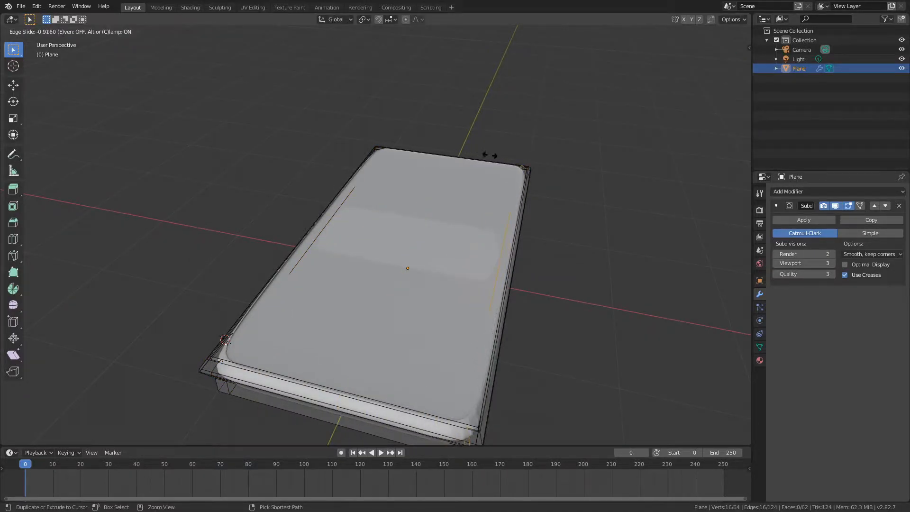
pyautogui.click(491, 156)
# Step: Add two crosswise loop cuts, one slid close to each short end of the phone
pyautogui.hotkey('alt', 'a')
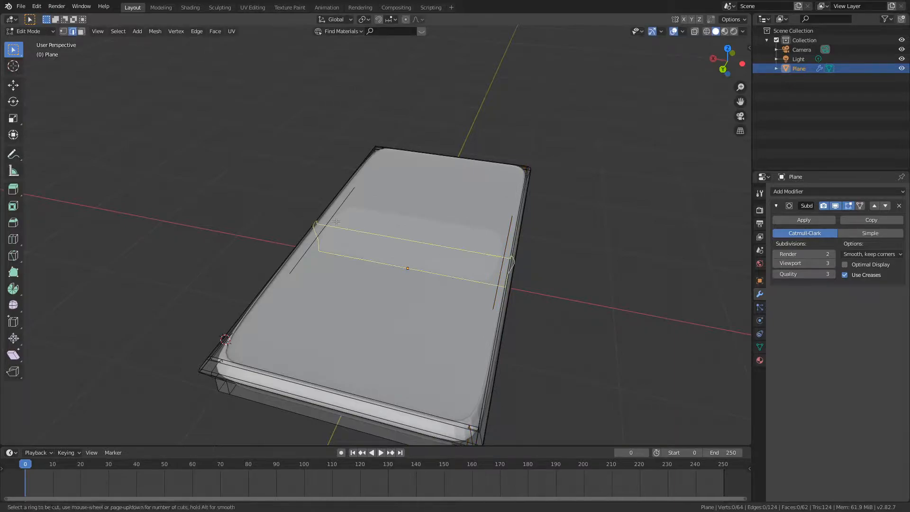
pyautogui.click(307, 217)
pyautogui.click(228, 314)
pyautogui.hotkey('ctrl', 'r')
pyautogui.click(240, 308)
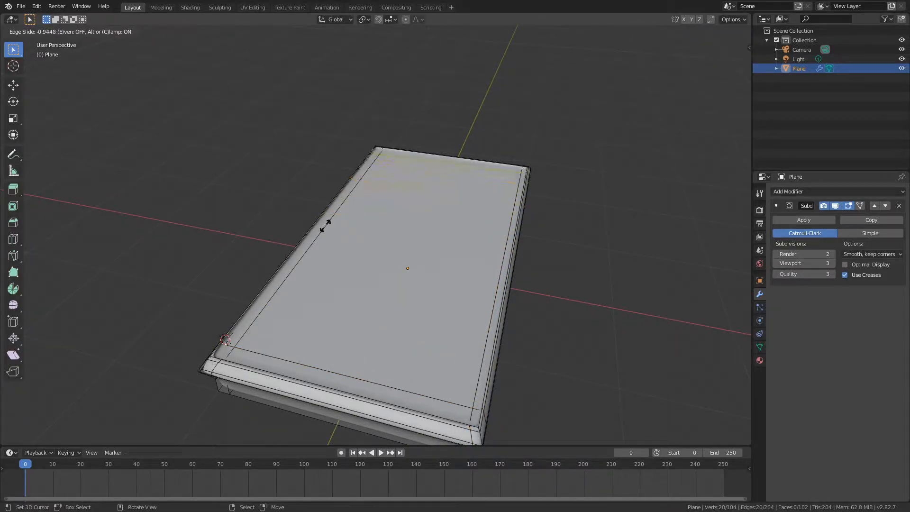
pyautogui.click(325, 225)
pyautogui.hotkey('alt', 'a')
pyautogui.press('Tab')
# Step: Add two horizontal loop cuts around the base, one just above and one just below the crease in its sides
pyautogui.moveTo(486, 285); pyautogui.dragTo(500, 251, button='middle')
pyautogui.press('Tab')
pyautogui.hotkey('ctrl', 'r')
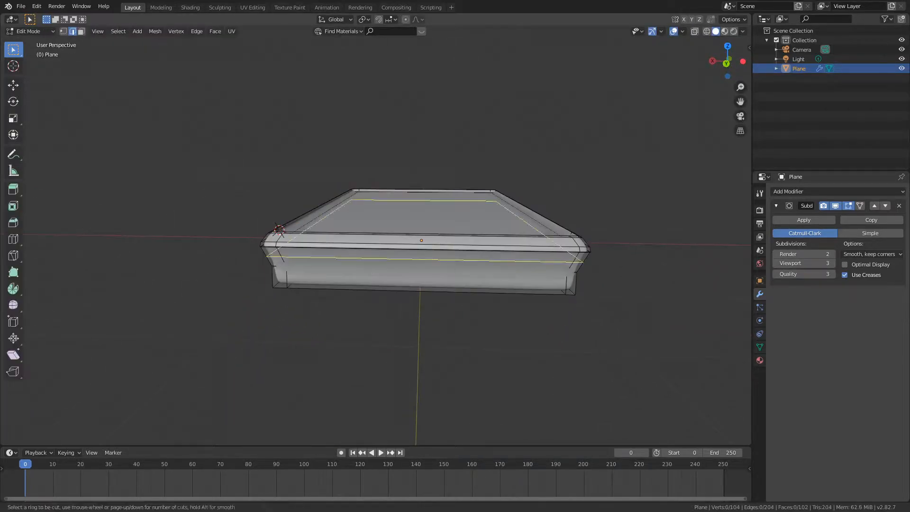
pyautogui.click(270, 265)
pyautogui.click(271, 269)
pyautogui.hotkey('ctrl', 'r')
pyautogui.click(269, 277)
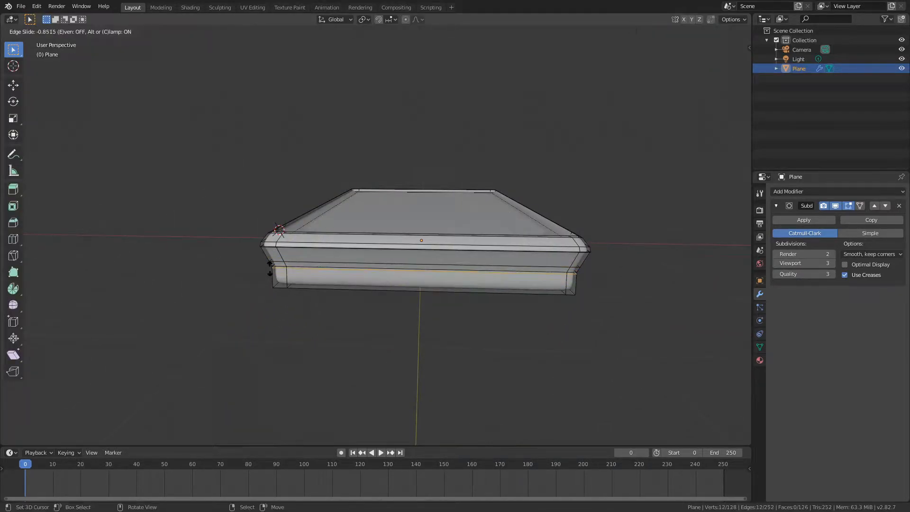
pyautogui.click(270, 268)
# Step: Leave Edit Mode and set the Subdivision Surface modifier's render level to 3
pyautogui.press('Tab')
pyautogui.moveTo(435, 300); pyautogui.dragTo(548, 284, button='middle')
pyautogui.click(831, 254)
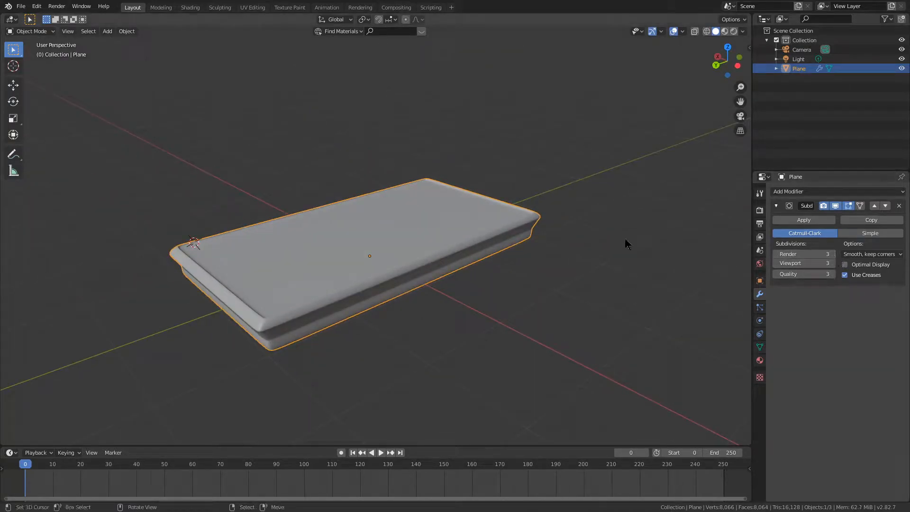
# Step: Add another crosswise loop cut close to the phone's far short edge
pyautogui.press('Tab')
pyautogui.hotkey('ctrl', 'r')
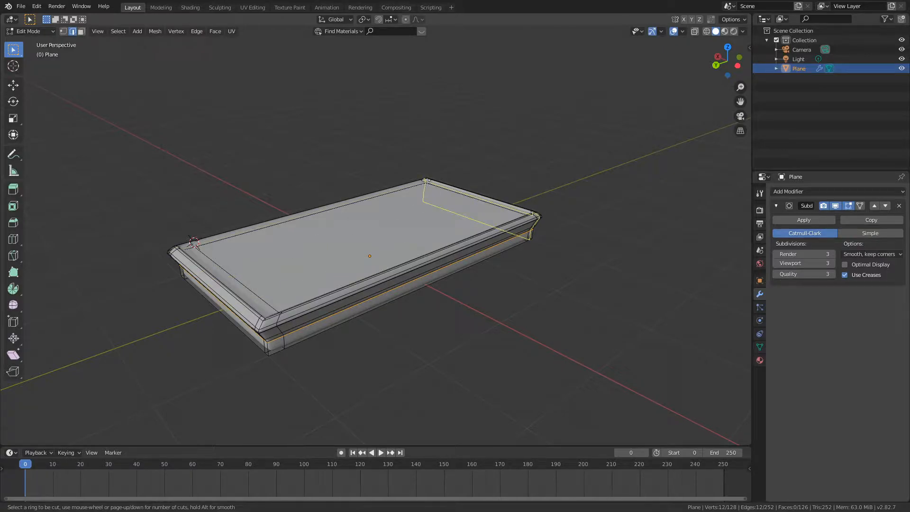
pyautogui.click(426, 180)
pyautogui.click(464, 177)
pyautogui.scroll(5, 369, 256)
pyautogui.hotkey('ctrl', 'r')
pyautogui.click(466, 135)
pyautogui.click(466, 135)
# Step: Add a loop cut running around the inner wall of the recessed screen
pyautogui.hotkey('ctrl', 'r')
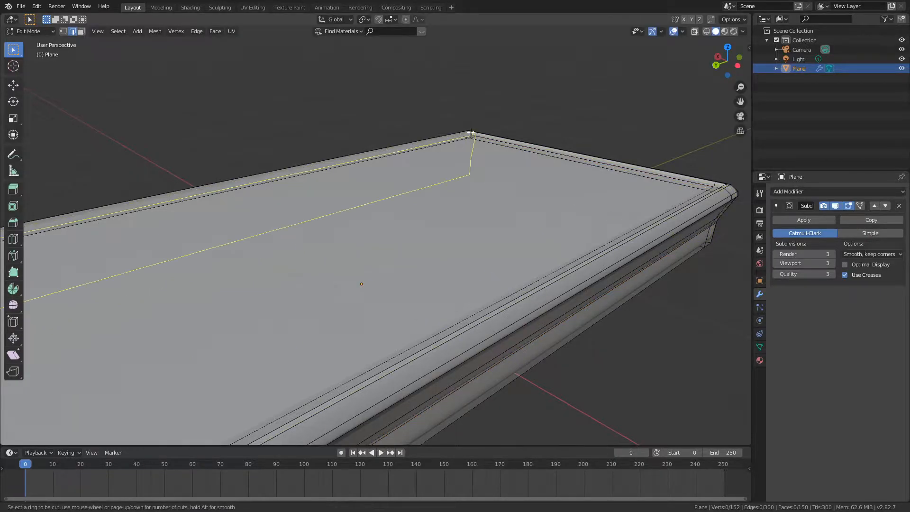
pyautogui.click(466, 136)
pyautogui.click(467, 151)
# Step: Try two further loop cuts at the far corner of the rim and undo them
pyautogui.hotkey('ctrl', 'r')
pyautogui.click(465, 133)
pyautogui.click(466, 132)
pyautogui.hotkey('ctrl', 'z')
pyautogui.hotkey('ctrl', 'r')
pyautogui.click(468, 133)
pyautogui.click(462, 134)
pyautogui.hotkey('ctrl', 'z')
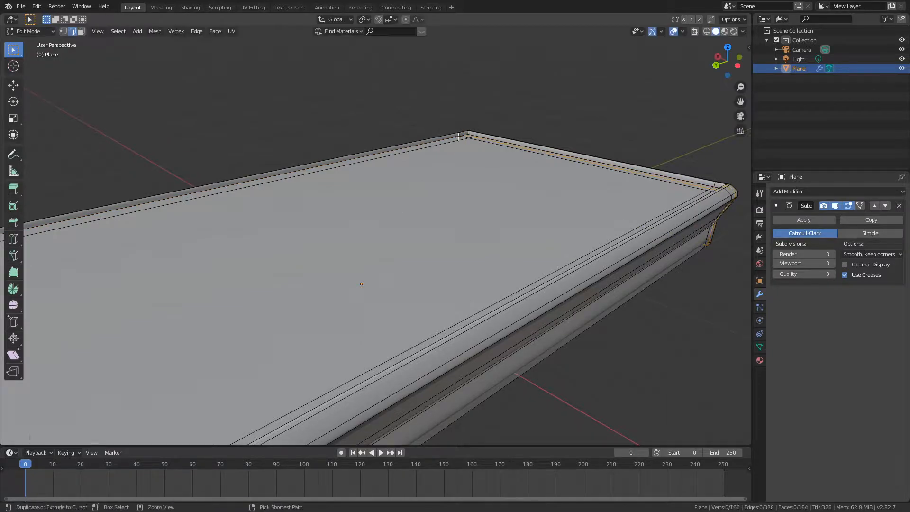
# Step: Check the phone's shape in Object Mode, try another loop cut on its body and undo it
pyautogui.press('Tab')
pyautogui.moveTo(471, 138); pyautogui.dragTo(585, 129, button='middle')
pyautogui.scroll(-5, 545, 192)
pyautogui.click(544, 162)
pyautogui.moveTo(327, 259); pyautogui.dragTo(262, 230, button='middle')
pyautogui.press('Tab')
pyautogui.press('a')
pyautogui.hotkey('ctrl', 'r')
pyautogui.click(240, 253)
pyautogui.click(228, 252)
pyautogui.hotkey('ctrl', 'z')
# Step: Add two more loop cuts to tighten the phone's edges, undoing a misplaced one, and return to Object Mode
pyautogui.hotkey('ctrl', 'r')
pyautogui.click(321, 286)
pyautogui.click(316, 280)
pyautogui.hotkey('alt', 'a')
pyautogui.hotkey('ctrl', 'r')
pyautogui.click(313, 300)
pyautogui.click(313, 301)
pyautogui.hotkey('ctrl', 'z')
pyautogui.click(325, 313)
pyautogui.click(334, 313)
pyautogui.press('Tab')
pyautogui.moveTo(335, 312); pyautogui.dragTo(534, 242, button='middle')
pyautogui.click(534, 241)
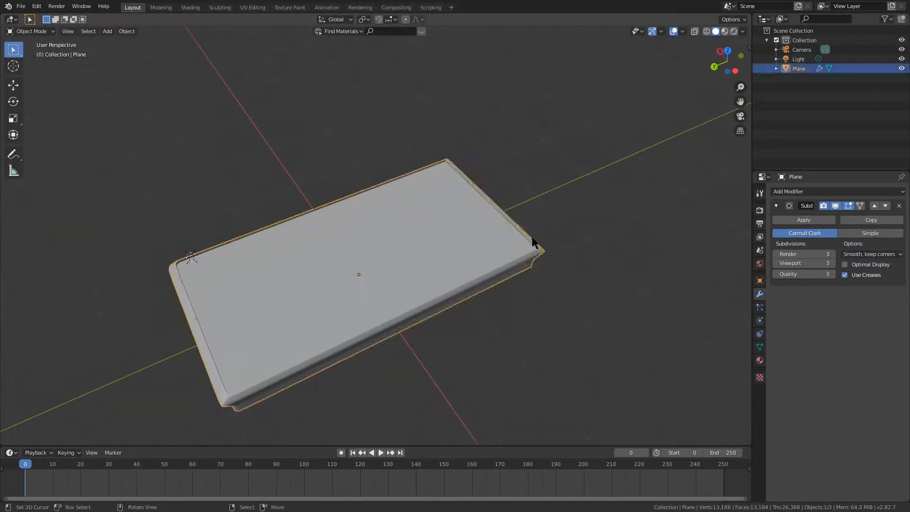
# Step: Select the phone's Material.001 slot and split the viewport to open a Shader Editor beside it
pyautogui.click(760, 360)
pyautogui.moveTo(634, 309); pyautogui.dragTo(707, 271, button='middle')
pyautogui.click(799, 204)
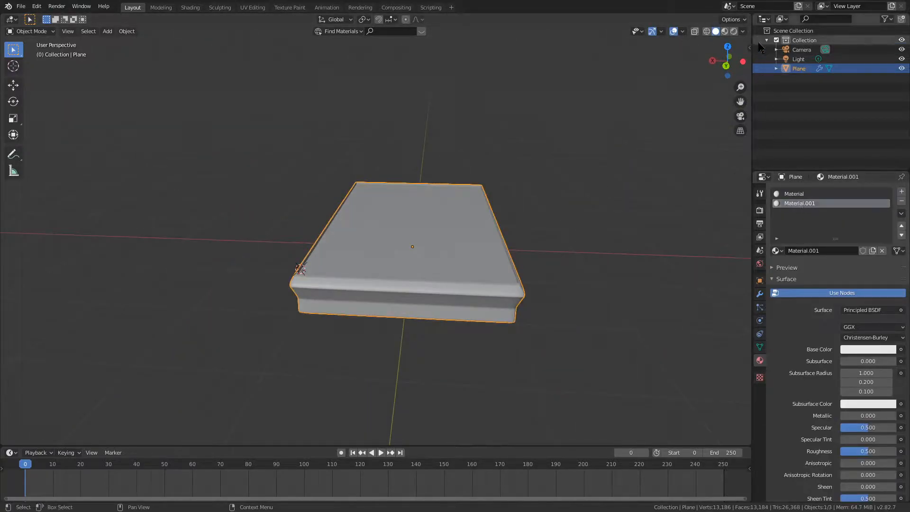
pyautogui.moveTo(747, 16); pyautogui.dragTo(372, 57)
pyautogui.click(381, 18)
pyautogui.click(399, 90)
pyautogui.press('n')
# Step: Delete the Principled BSDF node from Material.001 and add two Mix Shader nodes before the Material Output
pyautogui.moveTo(531, 146); pyautogui.dragTo(628, 97, button='middle')
pyautogui.click(618, 164)
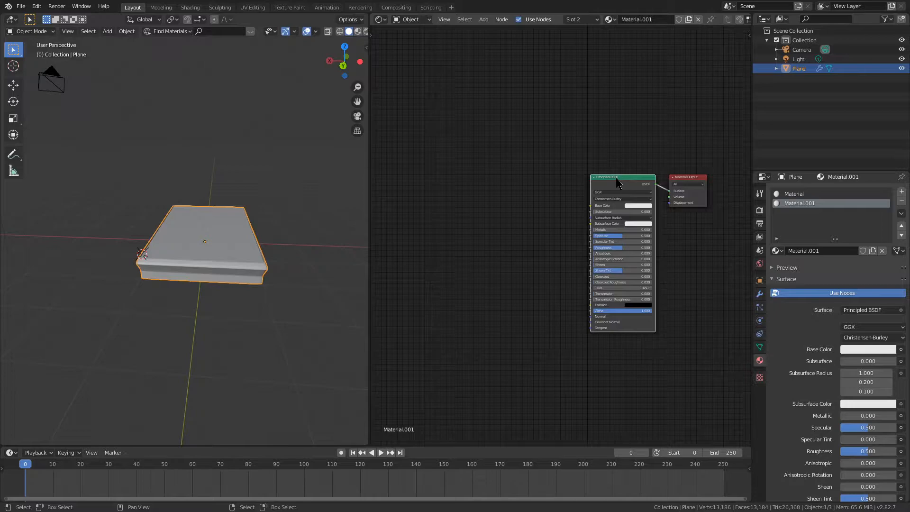
pyautogui.press('x')
pyautogui.scroll(3, 533, 179)
pyautogui.hotkey('shift', 'a')
pyautogui.moveTo(531, 145)
pyautogui.click(581, 208)
pyautogui.rightClick(581, 202)
pyautogui.hotkey('shift', 'a')
pyautogui.moveTo(534, 189)
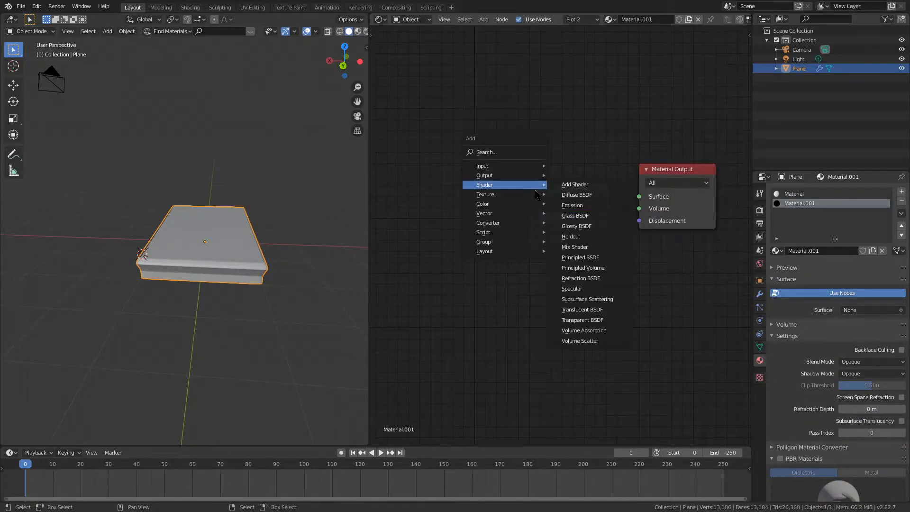
pyautogui.click(578, 247)
pyautogui.hotkey('shift', 'a')
pyautogui.moveTo(477, 216)
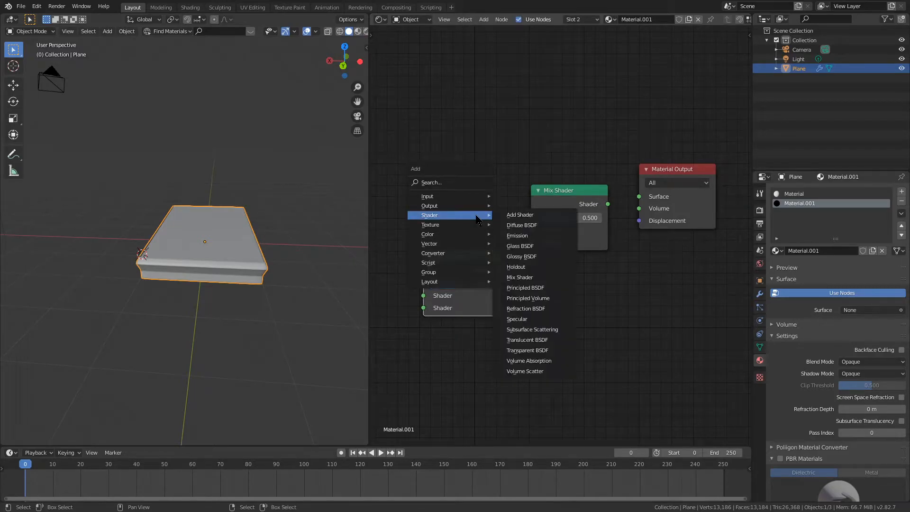
pyautogui.click(523, 247)
pyautogui.rightClick(521, 252)
pyautogui.hotkey('shift', 'a')
pyautogui.press('Escape')
pyautogui.hotkey('shift', 'a')
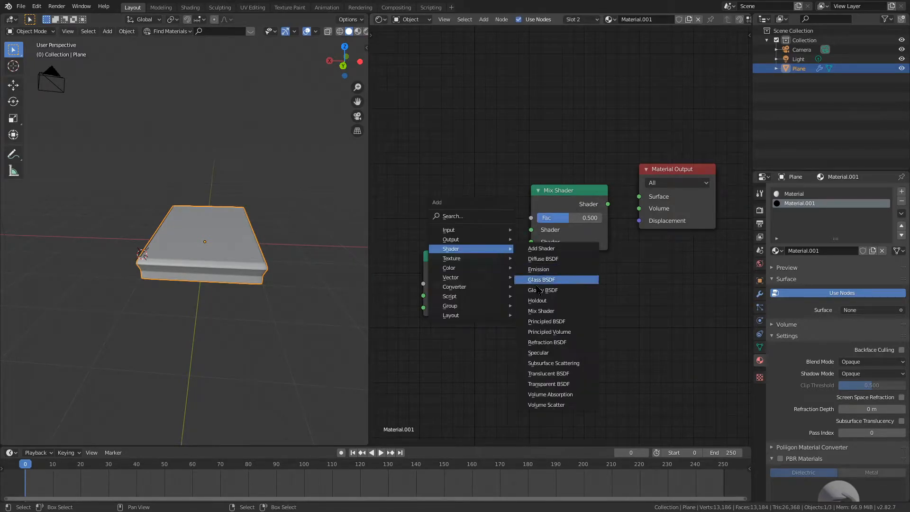
pyautogui.press('Escape')
# Step: Add a Diffuse BSDF node above and ahead of the two Mix Shader nodes
pyautogui.hotkey('shift', 'a')
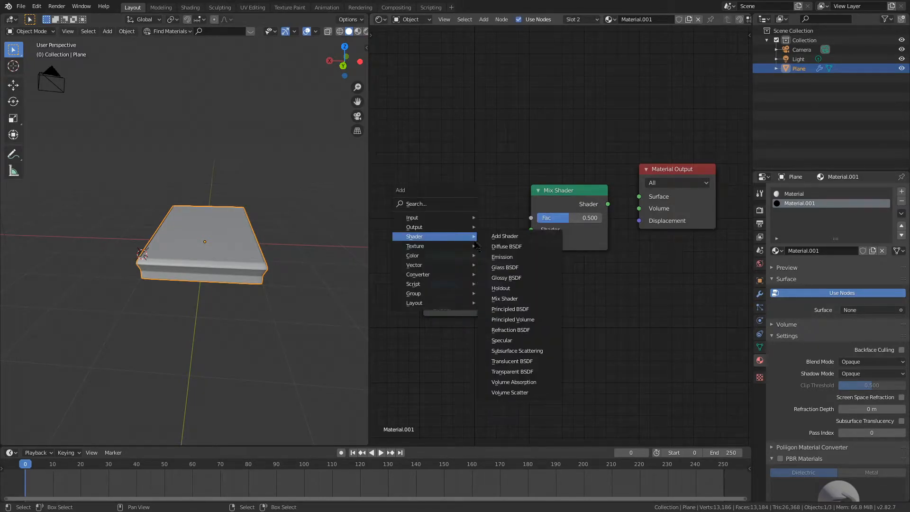
pyautogui.click(526, 256)
pyautogui.click(412, 93)
pyautogui.moveTo(457, 106); pyautogui.dragTo(378, 70)
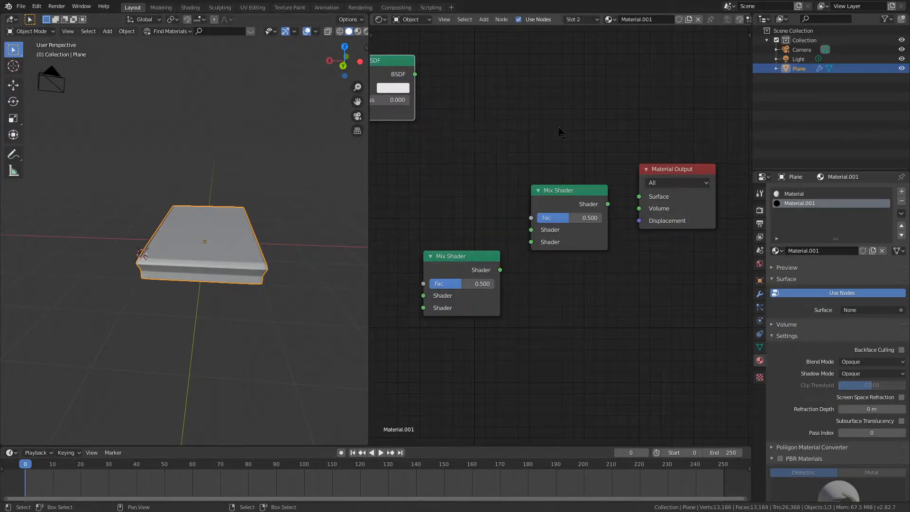
# Step: Add a Transparent BSDF node just below the Diffuse BSDF node
pyautogui.moveTo(549, 126); pyautogui.dragTo(638, 115, button='middle')
pyautogui.hotkey('shift', 'a')
pyautogui.moveTo(485, 121)
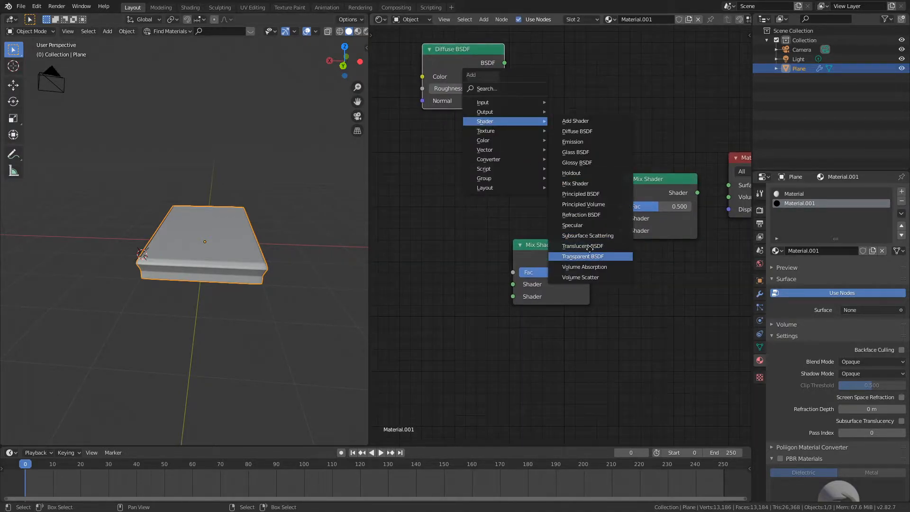
pyautogui.click(582, 257)
pyautogui.click(466, 141)
# Step: Delete the Diffuse BSDF node and add a Glass BSDF node above the Transparent BSDF
pyautogui.click(462, 61)
pyautogui.press('x')
pyautogui.hotkey('shift', 'a')
pyautogui.moveTo(467, 58)
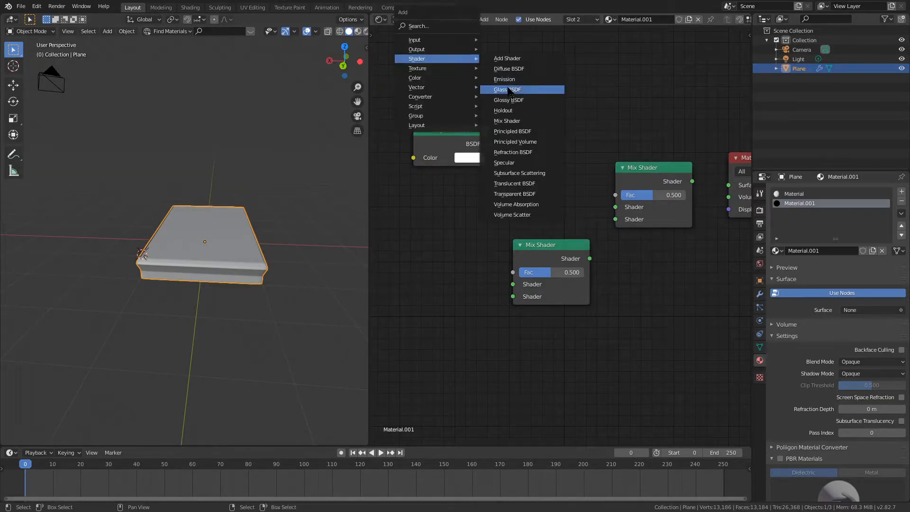
pyautogui.click(509, 90)
pyautogui.click(455, 66)
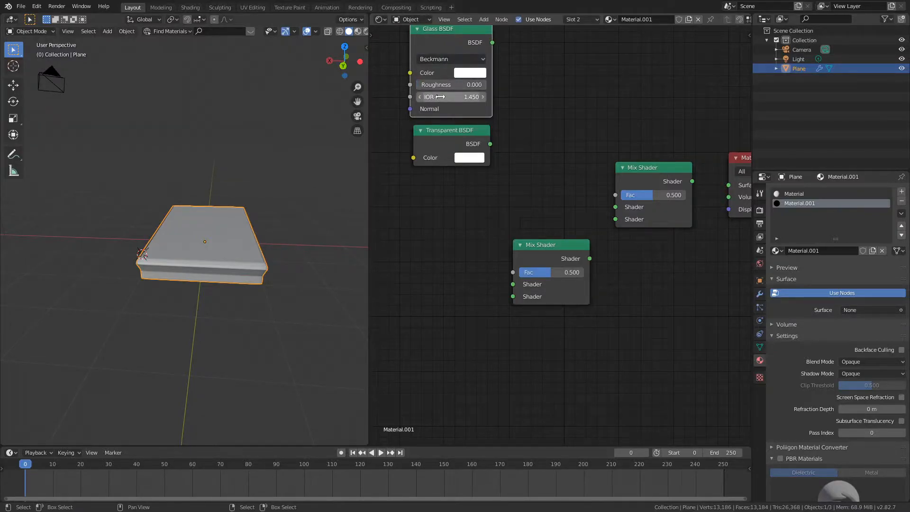
# Step: Set the Glass BSDF colour to a dark grey with value 0.133 (hex 202020)
pyautogui.click(478, 73)
pyautogui.moveTo(549, 93); pyautogui.dragTo(548, 154)
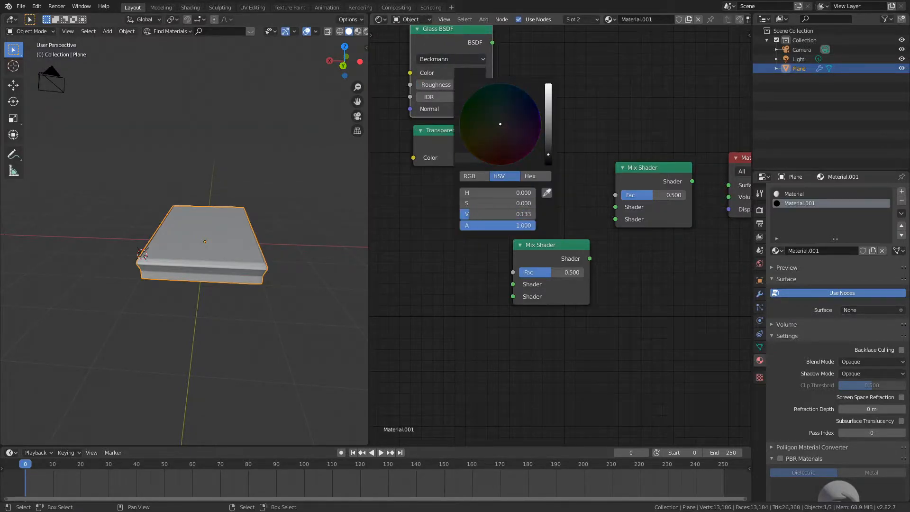
pyautogui.click(484, 75)
pyautogui.click(531, 177)
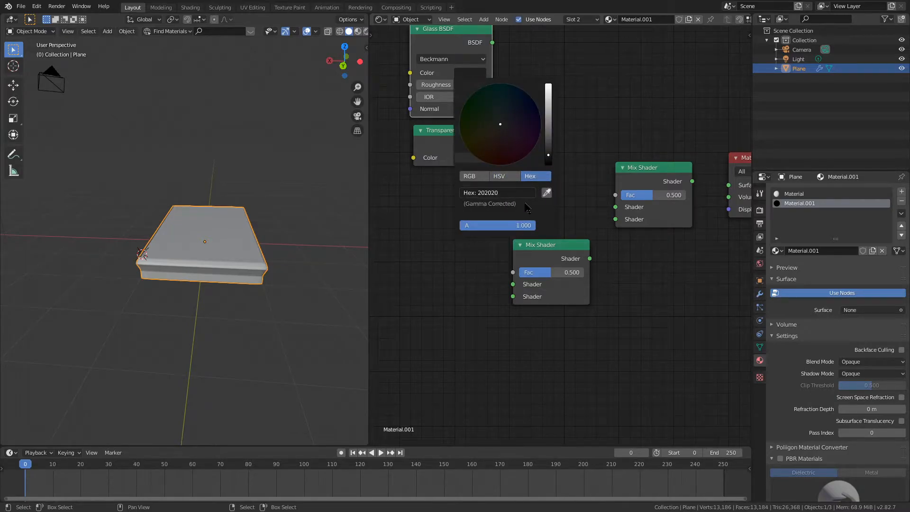
pyautogui.click(510, 178)
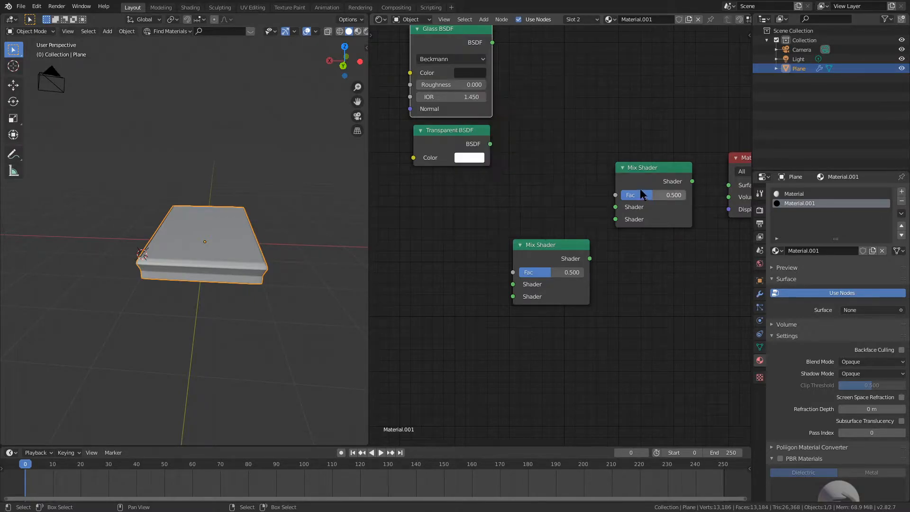
# Step: Mix the Glass and Transparent BSDFs with a factor of 0.150 and link the result to the second Mix Shader's first input
pyautogui.moveTo(634, 167); pyautogui.dragTo(536, 68)
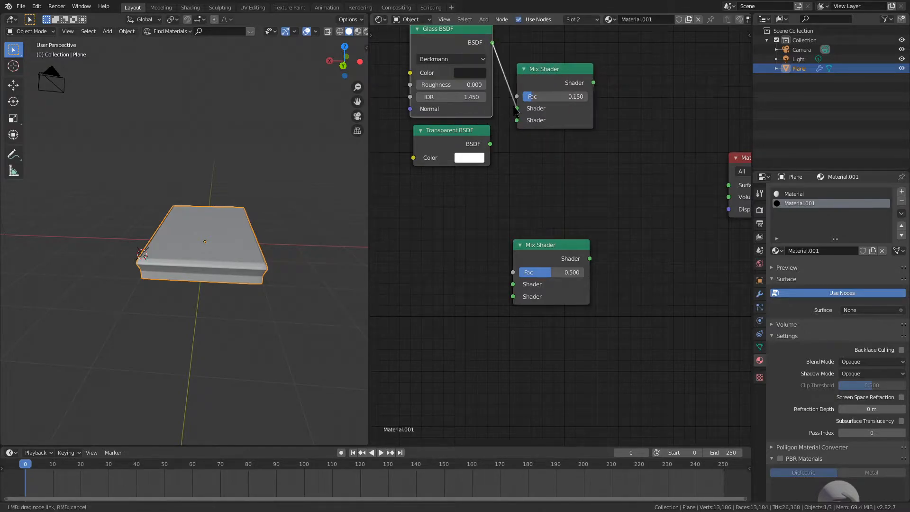
pyautogui.moveTo(540, 245); pyautogui.dragTo(630, 123)
pyautogui.moveTo(594, 83); pyautogui.dragTo(602, 163)
pyautogui.moveTo(629, 123); pyautogui.dragTo(655, 124)
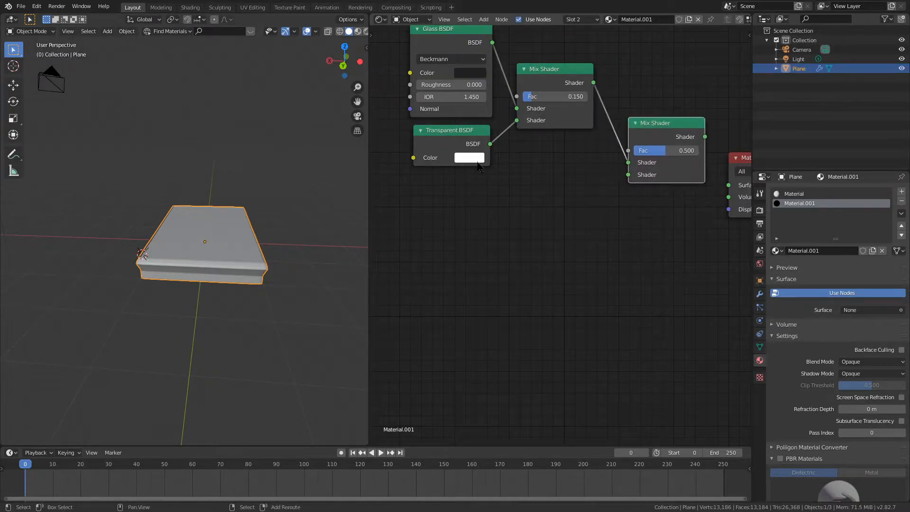
# Step: Add a Glossy BSDF to the second Mix Shader's other input and link that mix to the Material Output's Surface
pyautogui.hotkey('shift', 'a')
pyautogui.click(522, 203)
pyautogui.moveTo(635, 187); pyautogui.dragTo(633, 186)
pyautogui.moveTo(706, 145); pyautogui.dragTo(622, 170, button='middle')
pyautogui.moveTo(648, 215); pyautogui.dragTo(647, 213)
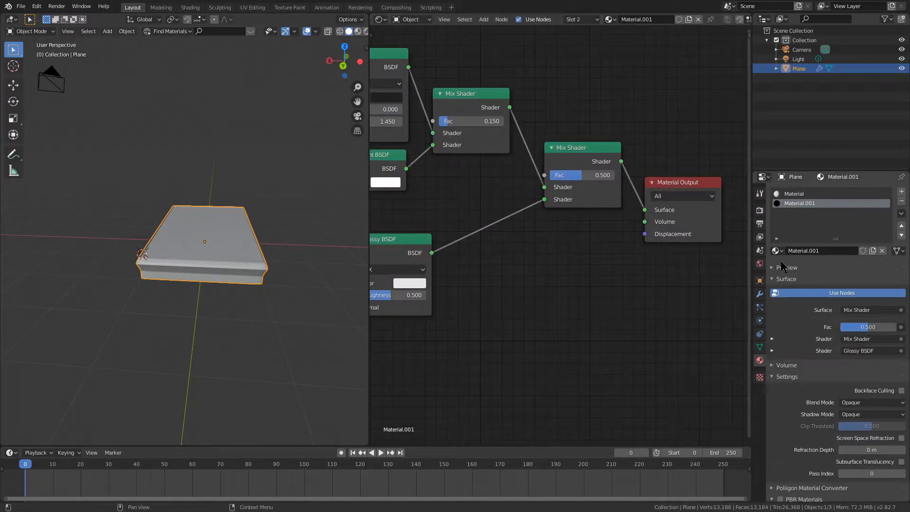
# Step: Darken the Glossy BSDF colour to value 0.268 and set its distribution to Sharp, with the material preview shown
pyautogui.moveTo(526, 261); pyautogui.dragTo(611, 238, button='middle')
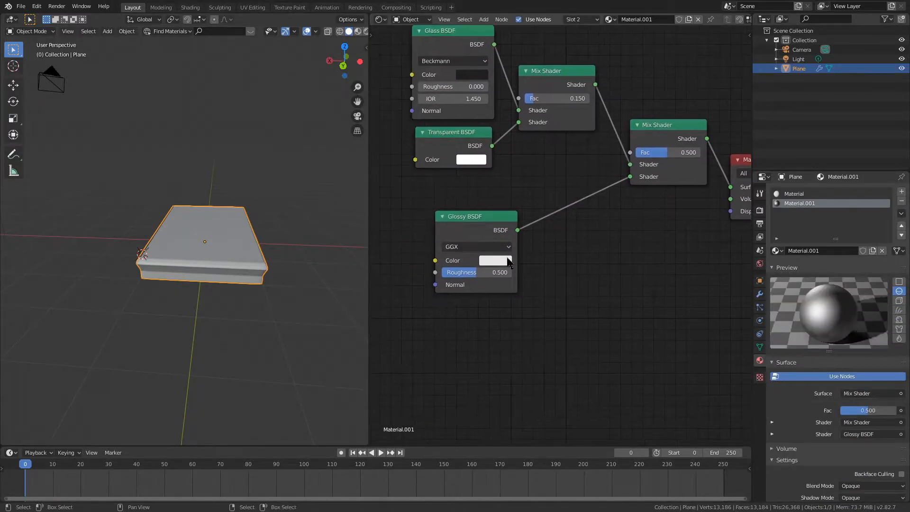
pyautogui.click(505, 260)
pyautogui.moveTo(574, 147)
pyautogui.mouseDown()
pyautogui.moveTo(573, 172)
pyautogui.moveTo(574, 162)
pyautogui.mouseUp()
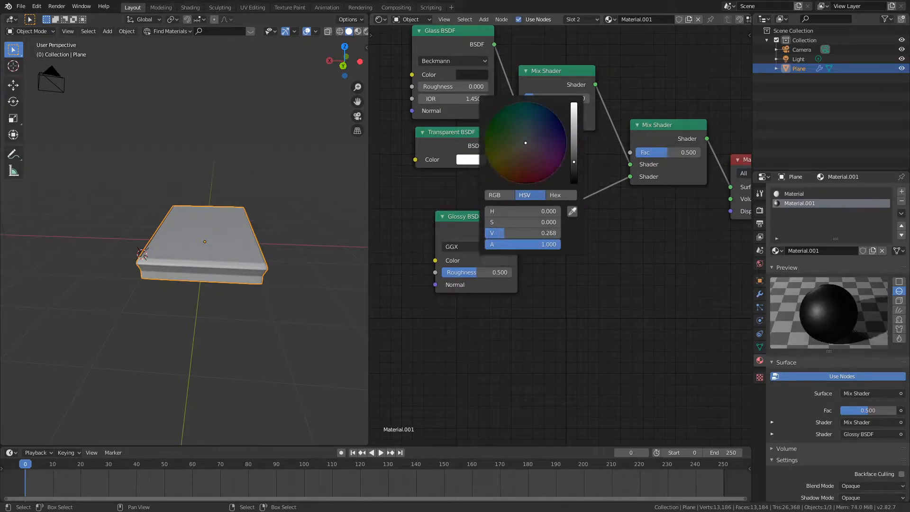
pyautogui.click(464, 247)
pyautogui.click(459, 267)
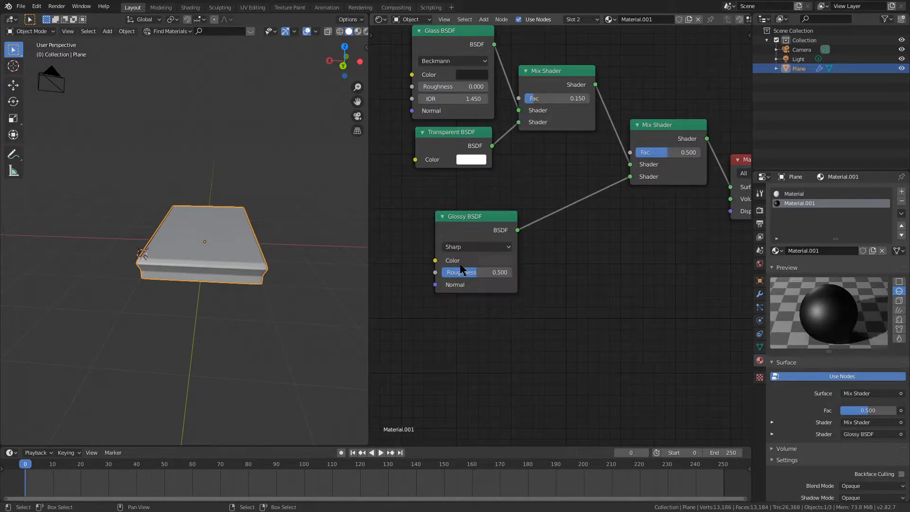
# Step: Switch the 3D viewport to Rendered shading and examine the phone's rim and screen up close
pyautogui.moveTo(642, 285); pyautogui.dragTo(664, 302, button='middle')
pyautogui.click(366, 31)
pyautogui.moveTo(321, 154)
pyautogui.mouseDown(button='middle')
pyautogui.moveTo(316, 243)
pyautogui.moveTo(233, 160)
pyautogui.moveTo(114, 138)
pyautogui.moveTo(304, 156)
pyautogui.moveTo(266, 136)
pyautogui.moveTo(313, 152)
pyautogui.moveTo(298, 135)
pyautogui.mouseUp(button='middle')
pyautogui.scroll(5, 316, 243)
pyautogui.moveTo(362, 63); pyautogui.dragTo(203, 122, button='middle')
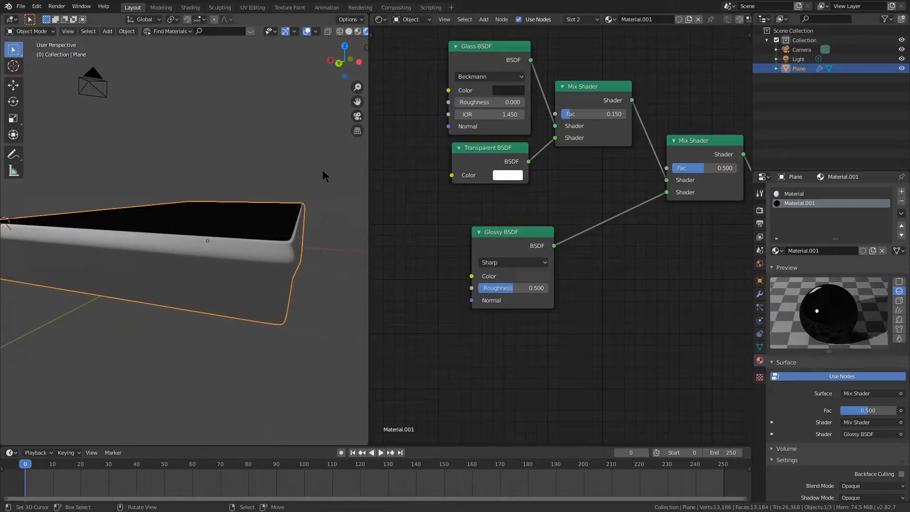
# Step: Set Metallic to 1.000 on the phone's first material and flatten the phone by scaling it along Z
pyautogui.click(793, 193)
pyautogui.moveTo(622, 280); pyautogui.dragTo(737, 281)
pyautogui.moveTo(255, 180); pyautogui.dragTo(297, 142, button='middle')
pyautogui.press('s')
pyautogui.press('z')
pyautogui.click(246, 158)
pyautogui.hotkey('alt', 'a')
# Step: Try a loop cut at the near corner of the phone's rim in Edit Mode and undo it
pyautogui.scroll(7, 174, 182)
pyautogui.press('Tab')
pyautogui.hotkey('ctrl', 'r')
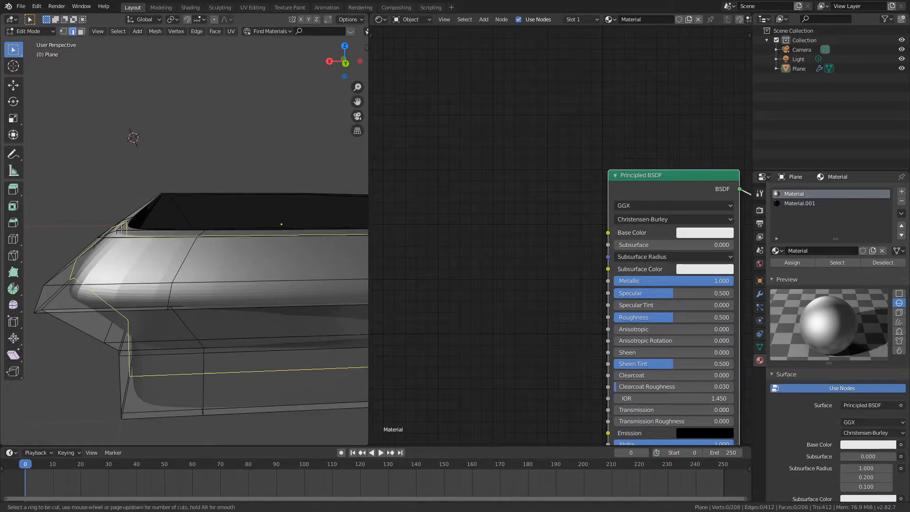
pyautogui.click(114, 251)
pyautogui.rightClick(102, 260)
pyautogui.hotkey('ctrl', 'z')
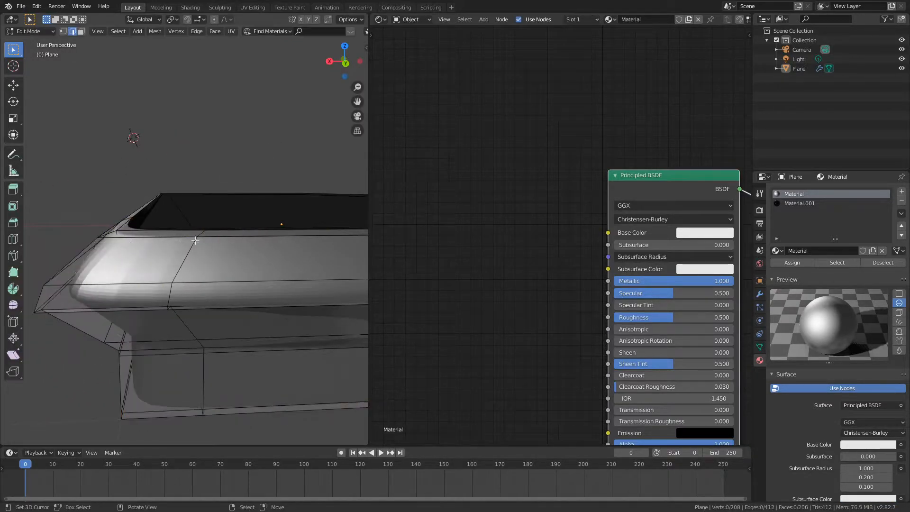
# Step: Add a loop cut through the near end of the phone's rim
pyautogui.click(195, 234)
pyautogui.click(219, 190)
# Step: Try a loop cut around the recessed screen's inner wall and undo it
pyautogui.hotkey('ctrl', 'r')
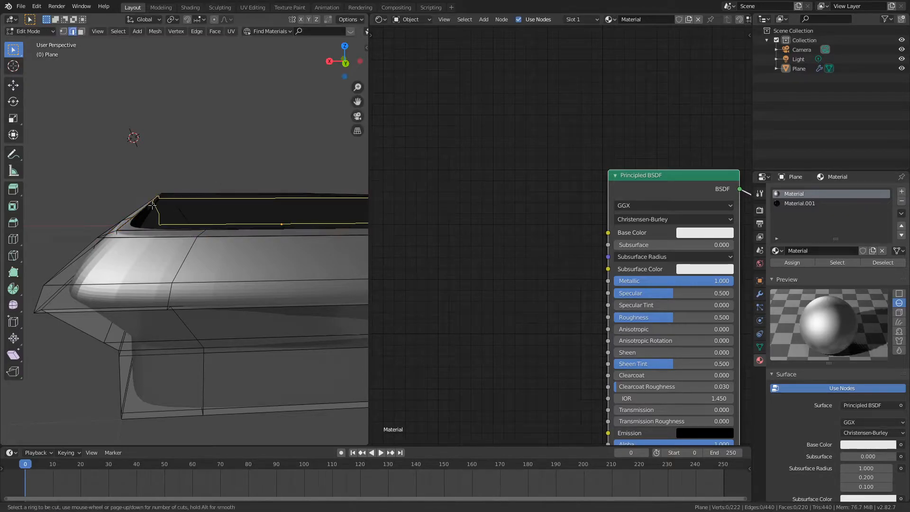
pyautogui.click(145, 207)
pyautogui.rightClick(136, 220)
pyautogui.hotkey('ctrl', 'z')
# Step: Try selecting face loops at the recessed screen's corner in face select mode and clear the selection
pyautogui.scroll(5, 136, 219)
pyautogui.keyDown('shift'); pyautogui.moveTo(140, 219); pyautogui.dragTo(211, 254, button='middle'); pyautogui.keyUp('shift')
pyautogui.scroll(-3, 222, 254)
pyautogui.press('3')
pyautogui.scroll(2, 178, 242)
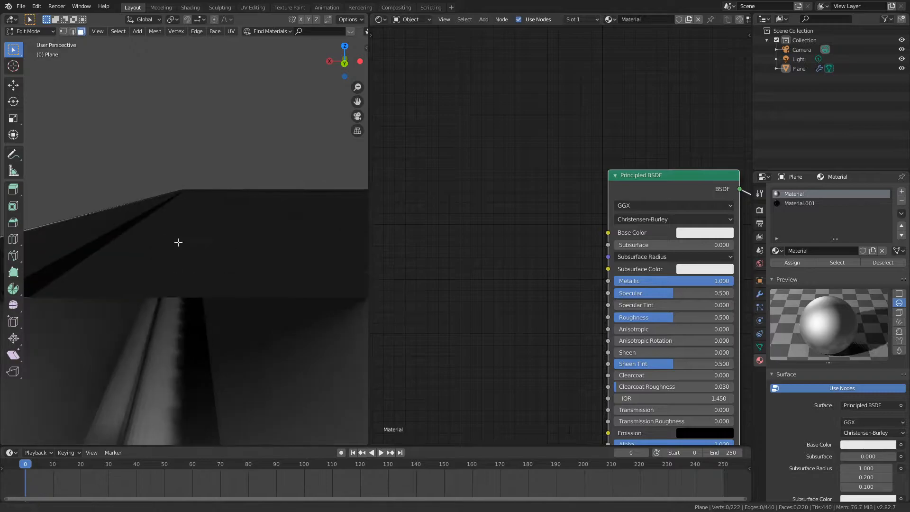
pyautogui.keyDown('alt'); pyautogui.rightClick(127, 219); pyautogui.keyUp('alt')
pyautogui.hotkey('alt', 'a')
pyautogui.keyDown('alt'); pyautogui.rightClick(120, 212); pyautogui.keyUp('alt')
pyautogui.keyDown('alt'); pyautogui.rightClick(181, 192); pyautogui.keyUp('alt')
pyautogui.keyDown('alt'); pyautogui.rightClick(185, 191); pyautogui.keyUp('alt')
pyautogui.keyDown('alt'); pyautogui.rightClick(181, 188); pyautogui.keyUp('alt')
pyautogui.keyDown('alt'); pyautogui.rightClick(181, 188); pyautogui.keyUp('alt')
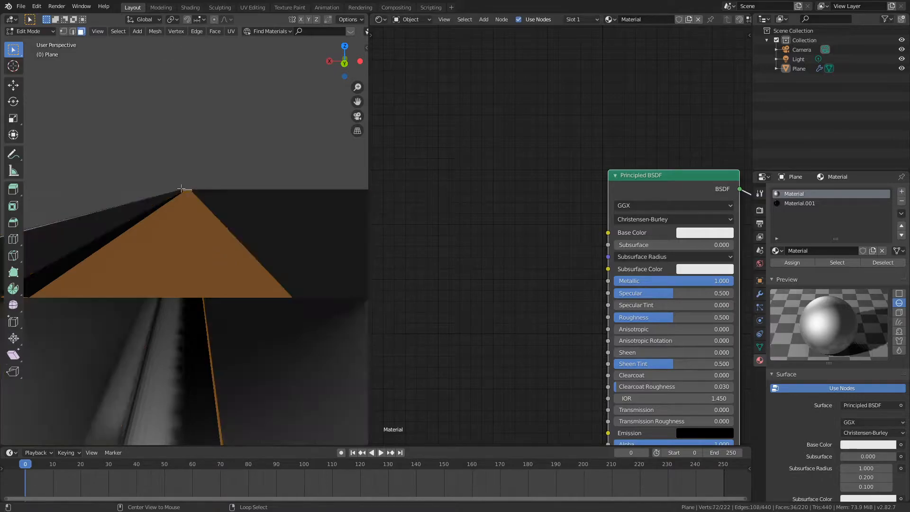
pyautogui.moveTo(180, 190); pyautogui.dragTo(227, 206, button='middle')
pyautogui.hotkey('alt', 'a')
# Step: Add a loop cut on the screen surface close to the rim and deselect everything
pyautogui.moveTo(148, 337); pyautogui.dragTo(338, 305, button='middle')
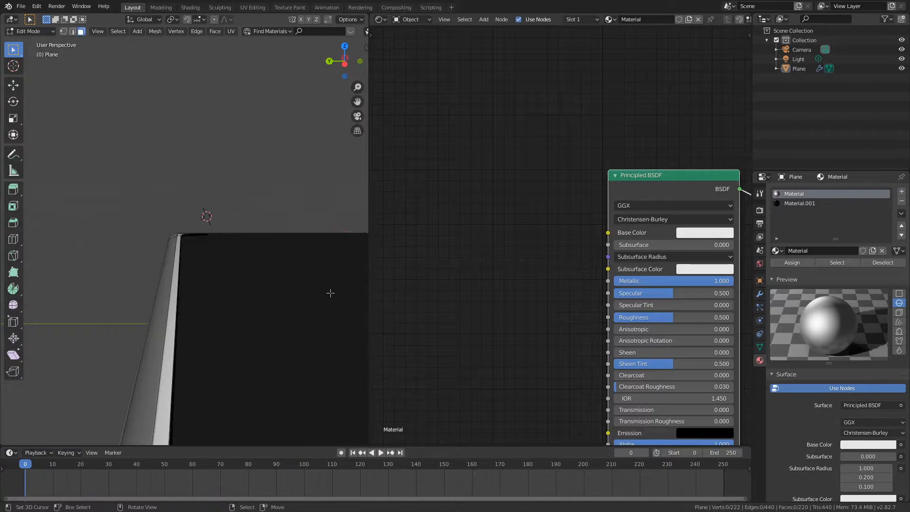
pyautogui.click(199, 229)
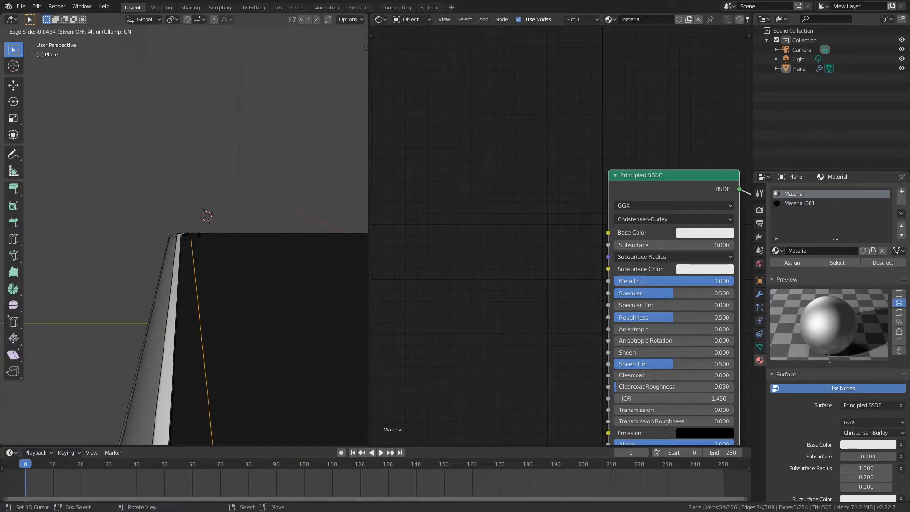
pyautogui.click(197, 231)
pyautogui.moveTo(195, 232); pyautogui.dragTo(268, 272, button='middle')
pyautogui.hotkey('alt', 'a')
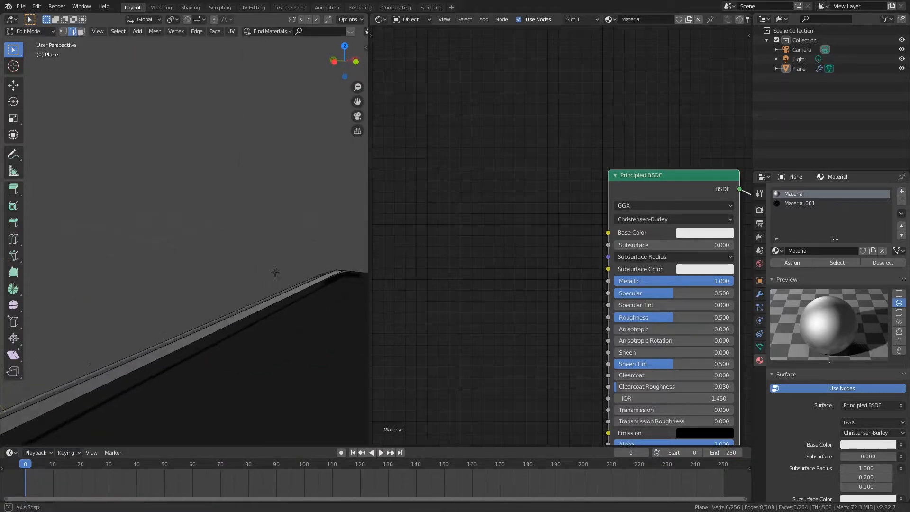
# Step: Select the loop around the screen's border, raise it slightly along Z and return to Object Mode
pyautogui.keyDown('alt'); pyautogui.click(343, 277); pyautogui.keyUp('alt')
pyautogui.moveTo(344, 278); pyautogui.dragTo(279, 248, button='middle')
pyautogui.press('g')
pyautogui.press('Escape')
pyautogui.press('g')
pyautogui.press('z')
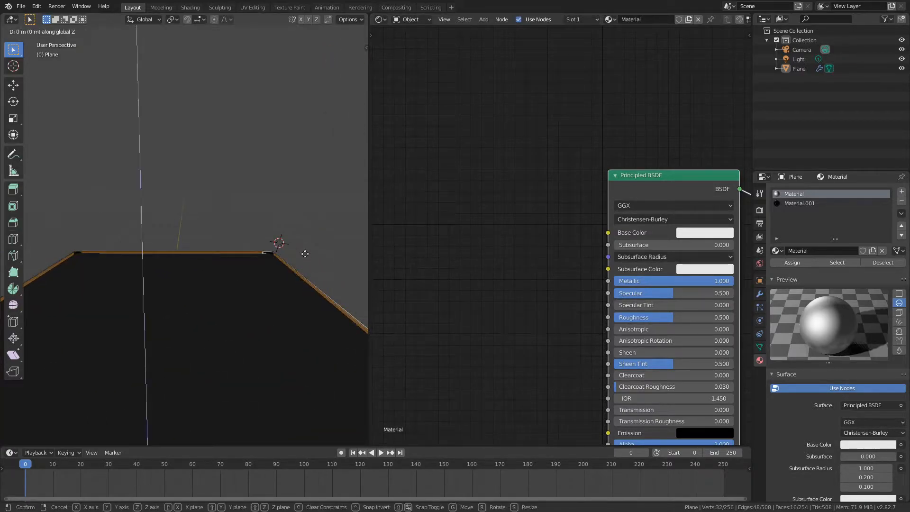
pyautogui.click(307, 245)
pyautogui.press('Tab')
pyautogui.moveTo(195, 250); pyautogui.dragTo(304, 264, button='middle')
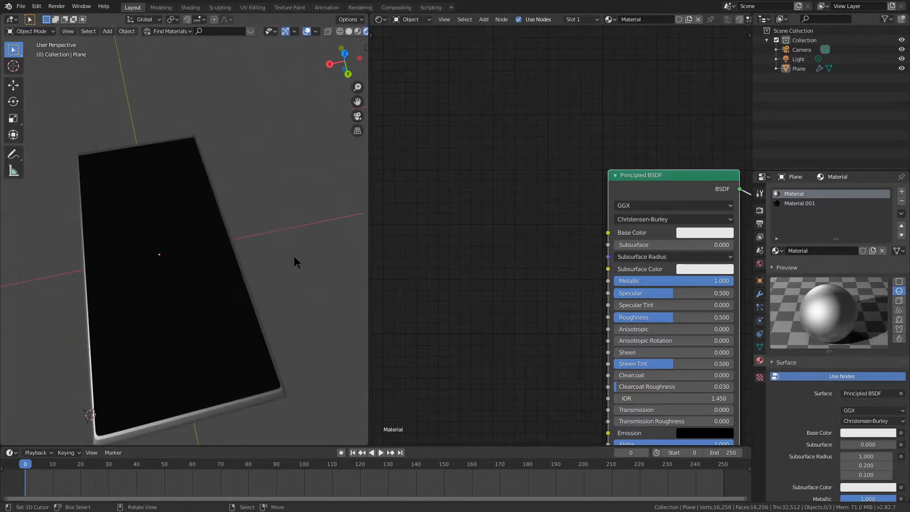
# Step: Delete the first material's Principled BSDF node and add an Add Shader node near the Material Output
pyautogui.scroll(-1, 525, 187)
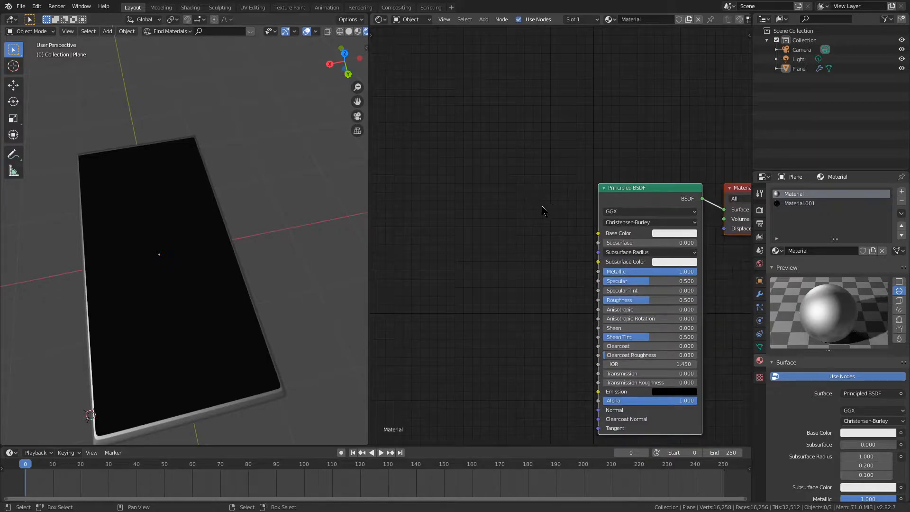
pyautogui.moveTo(642, 195); pyautogui.dragTo(594, 184, button='middle')
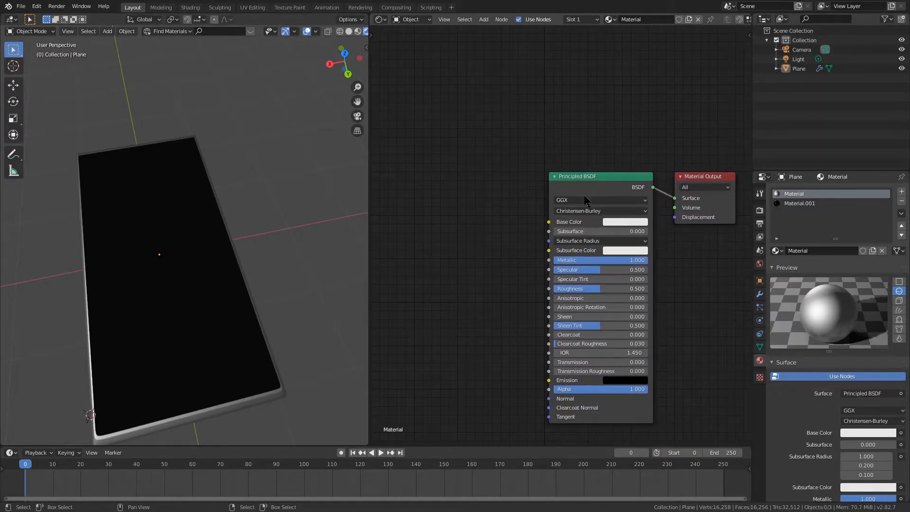
pyautogui.press('x')
pyautogui.hotkey('shift', 'a')
pyautogui.moveTo(534, 144)
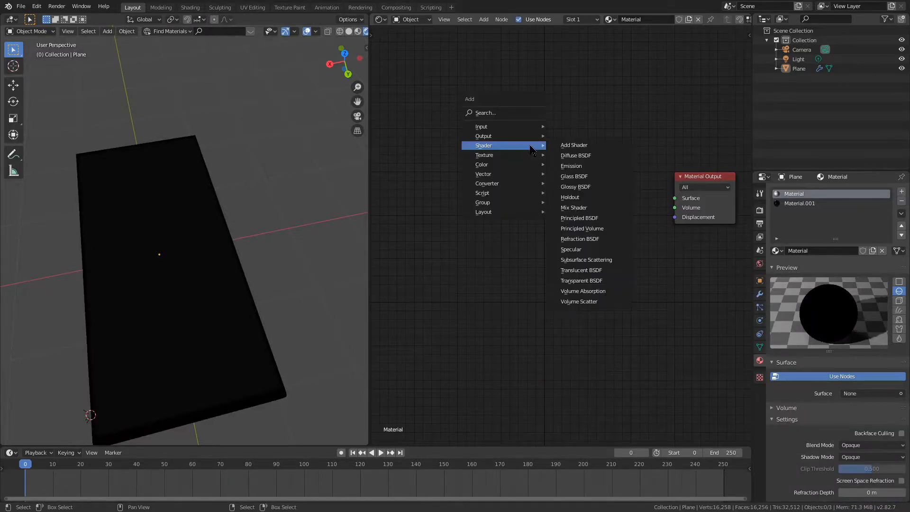
pyautogui.click(576, 145)
pyautogui.click(580, 145)
# Step: Add a Specular shader node well ahead of the Add Shader node
pyautogui.hotkey('shift', 'a')
pyautogui.click(616, 246)
pyautogui.click(376, 233)
# Step: Add a Diffuse BSDF node above the Specular node and link both shaders into the Add Shader node
pyautogui.hotkey('shift', 'a')
pyautogui.moveTo(375, 228)
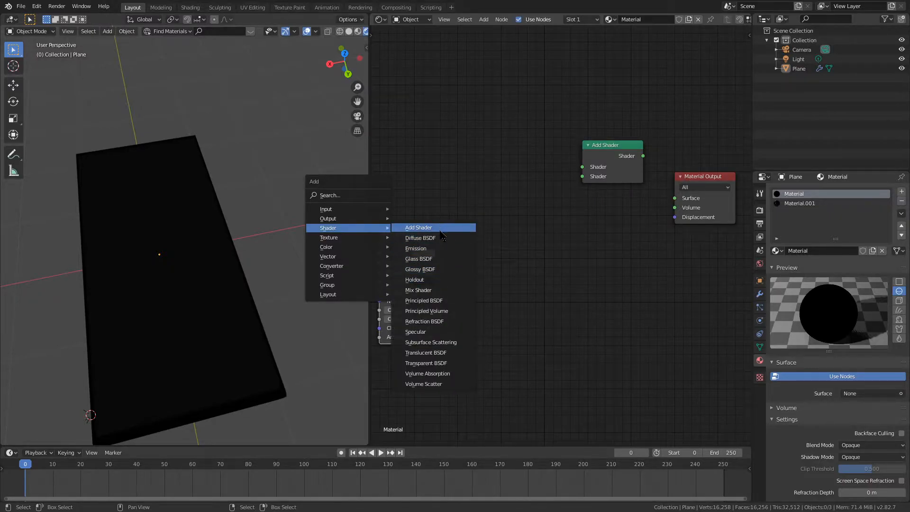
pyautogui.hotkey('shift', 'a')
pyautogui.moveTo(407, 192)
pyautogui.click(449, 201)
pyautogui.click(444, 133)
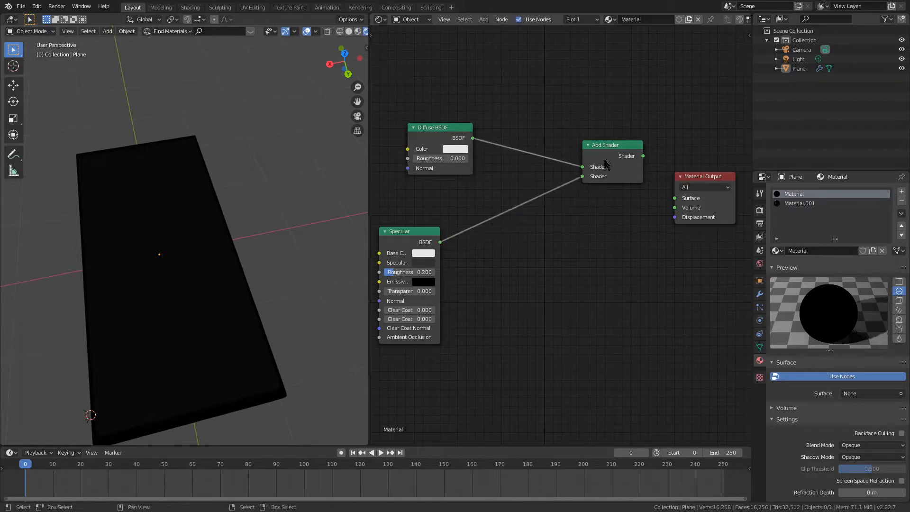
# Step: Move the Add Shader node down between the shaders and the Material Output, and connect it to the Surface input
pyautogui.moveTo(600, 167); pyautogui.dragTo(604, 205)
pyautogui.moveTo(675, 205); pyautogui.dragTo(675, 199)
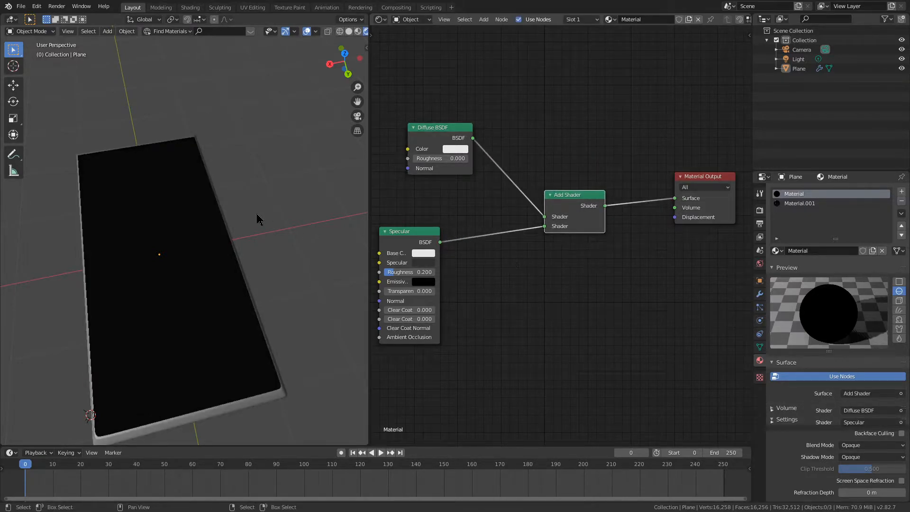
pyautogui.moveTo(294, 228); pyautogui.dragTo(289, 187, button='middle')
pyautogui.moveTo(259, 290); pyautogui.dragTo(308, 213, button='middle')
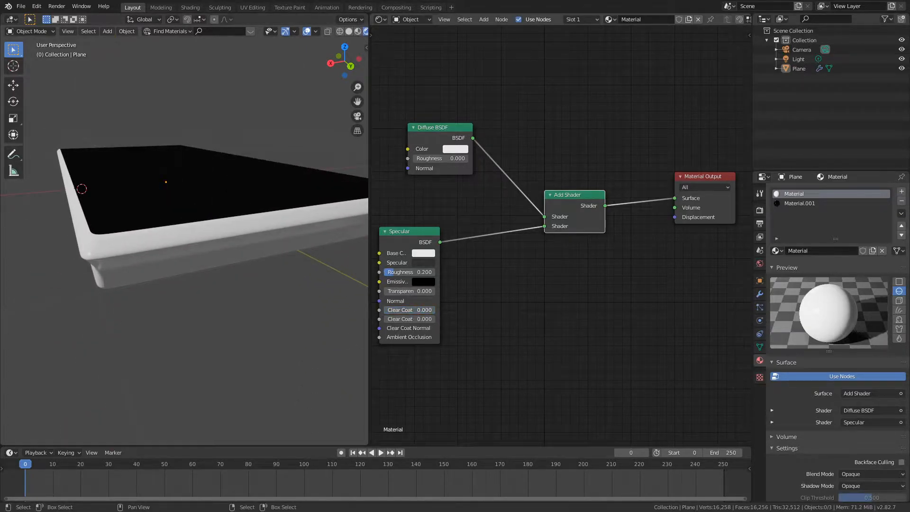
# Step: Set the Specular node's Clear Coat to 1.000, add an Ambient Occlusion node and link its AO output to the Specular's Ambient Occlusion input
pyautogui.scroll(1, 393, 207)
pyautogui.moveTo(393, 207); pyautogui.dragTo(544, 199, button='middle')
pyautogui.hotkey('shift', 'a')
pyautogui.moveTo(418, 138)
pyautogui.click(465, 150)
pyautogui.click(396, 232)
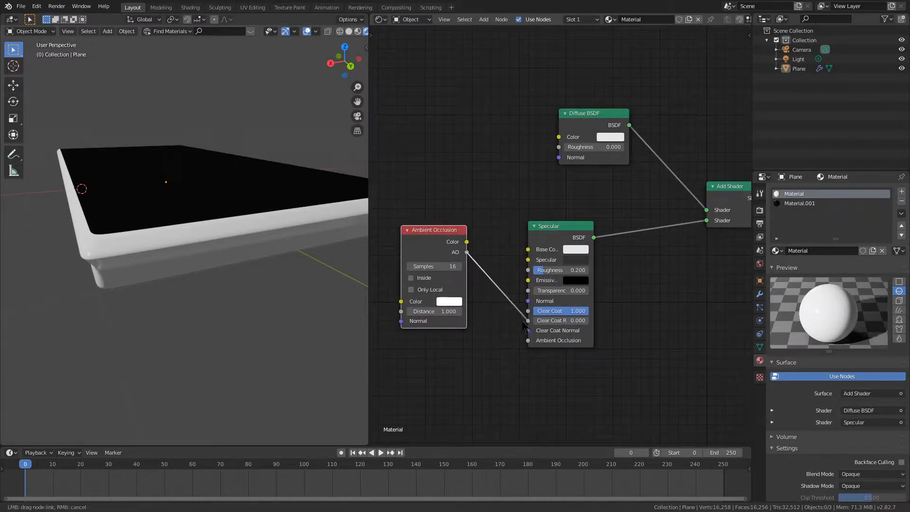
pyautogui.moveTo(529, 346); pyautogui.dragTo(528, 343)
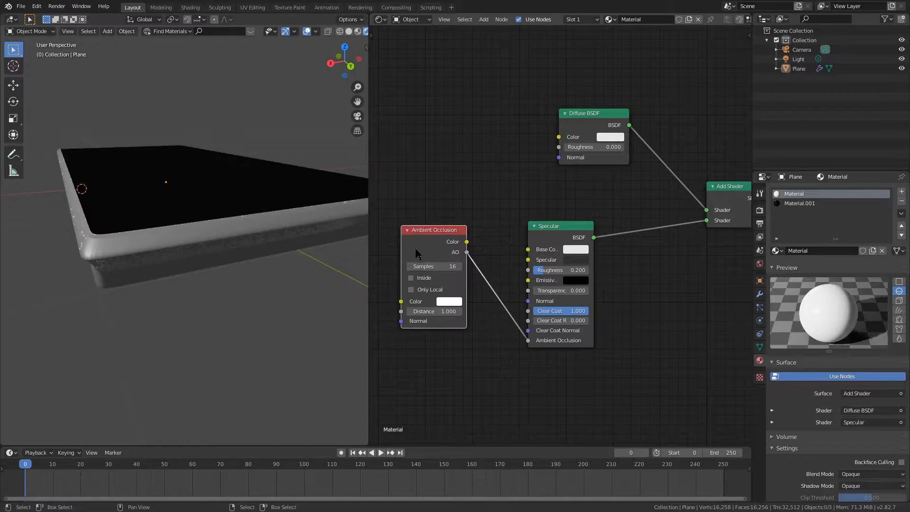
# Step: Set the Ambient Occlusion node's samples to 32 and link its Color output to the Specular node's Base Color
pyautogui.moveTo(419, 252); pyautogui.dragTo(418, 297)
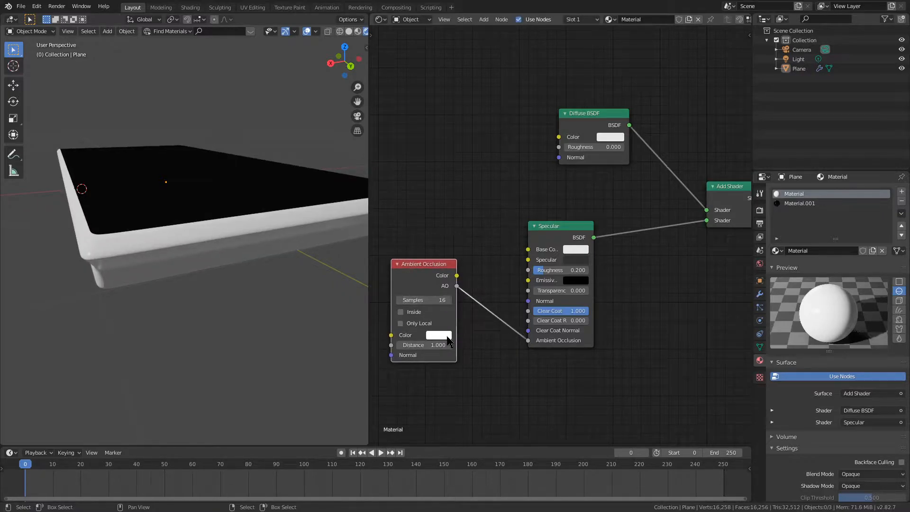
pyautogui.click(447, 335)
pyautogui.click(493, 212)
pyautogui.press('m')
pyautogui.press('m')
pyautogui.moveTo(457, 276); pyautogui.dragTo(529, 250)
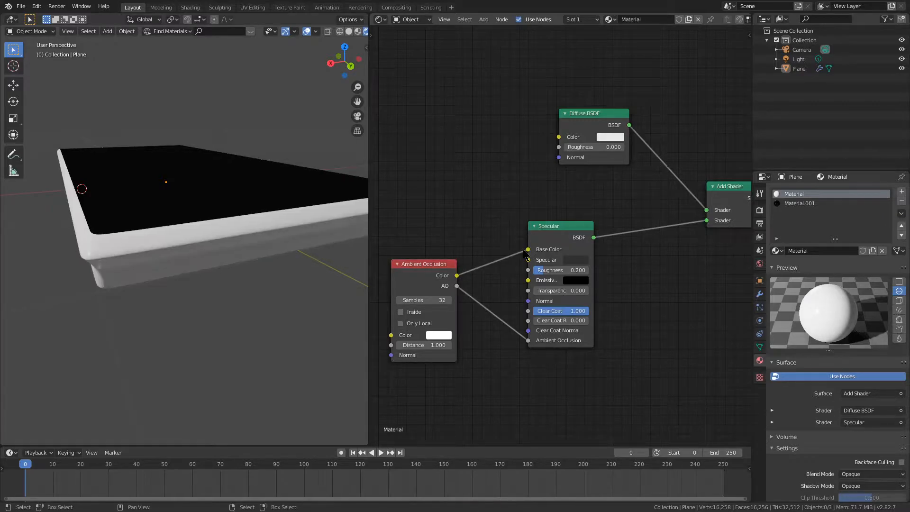
# Step: Try adjusting the Ambient Occlusion colour and toggling its link to the Specular node's Base Color
pyautogui.click(433, 337)
pyautogui.moveTo(469, 237)
pyautogui.mouseDown()
pyautogui.moveTo(491, 218)
pyautogui.moveTo(434, 250)
pyautogui.moveTo(463, 234)
pyautogui.mouseUp()
pyautogui.moveTo(529, 251); pyautogui.dragTo(492, 247)
pyautogui.moveTo(493, 247); pyautogui.dragTo(434, 268, button='middle')
pyautogui.click(525, 272)
pyautogui.moveTo(544, 183)
pyautogui.mouseDown()
pyautogui.moveTo(573, 183)
pyautogui.moveTo(544, 172)
pyautogui.mouseUp()
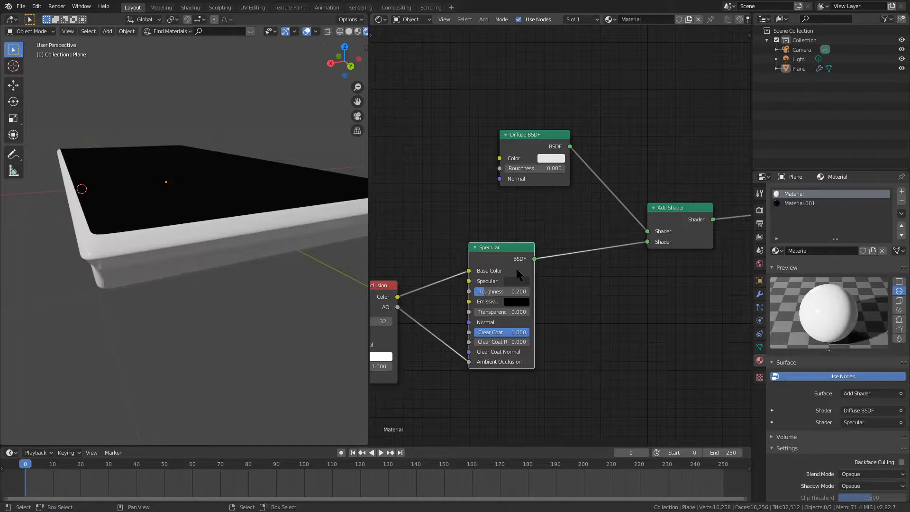
pyautogui.moveTo(398, 296)
pyautogui.mouseDown()
pyautogui.moveTo(452, 280)
pyautogui.moveTo(397, 297)
pyautogui.mouseUp()
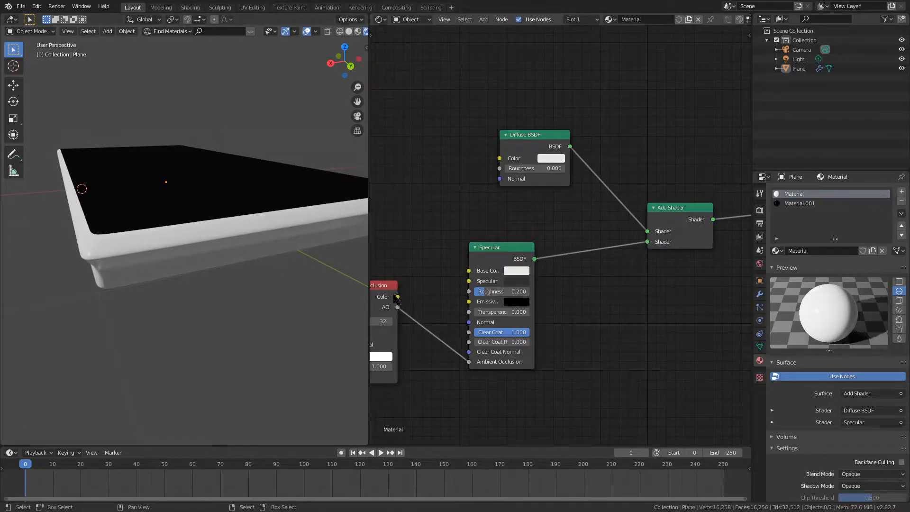
pyautogui.click(518, 280)
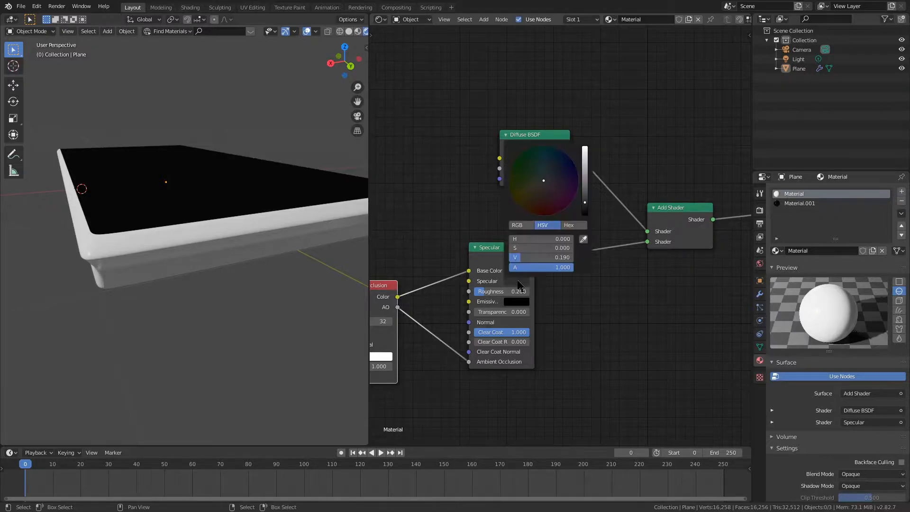
# Step: Try tinting and darkening the Ambient Occlusion colour, revert it and unlink its Color output from the Specular's Base Color
pyautogui.click(384, 357)
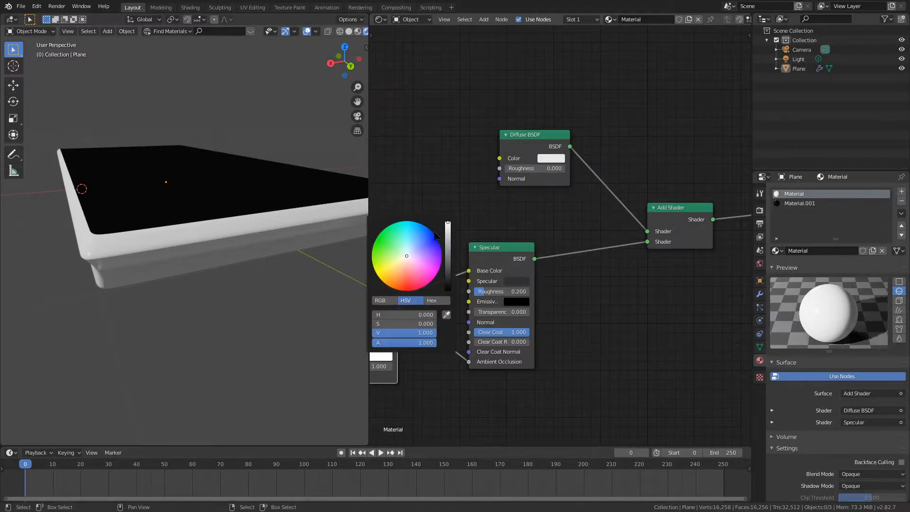
pyautogui.click(416, 277)
pyautogui.moveTo(397, 222); pyautogui.dragTo(406, 256)
pyautogui.moveTo(447, 222); pyautogui.dragTo(448, 287)
pyautogui.press('Escape')
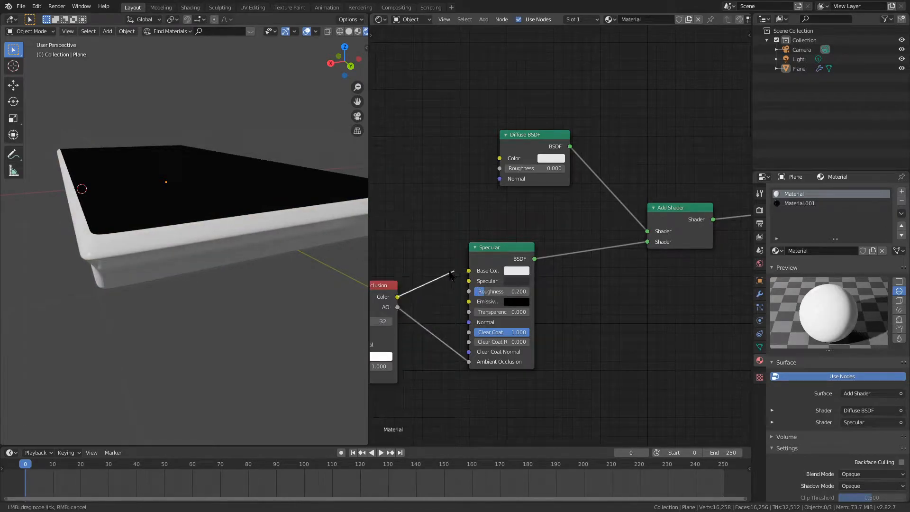
pyautogui.hotkey('ctrl', 'z')
# Step: Set the Specular node's roughness to 0.400 and darken the Diffuse colour to about 0.641 value and the Specular base colour to a similar grey
pyautogui.moveTo(542, 169); pyautogui.dragTo(511, 221, button='middle')
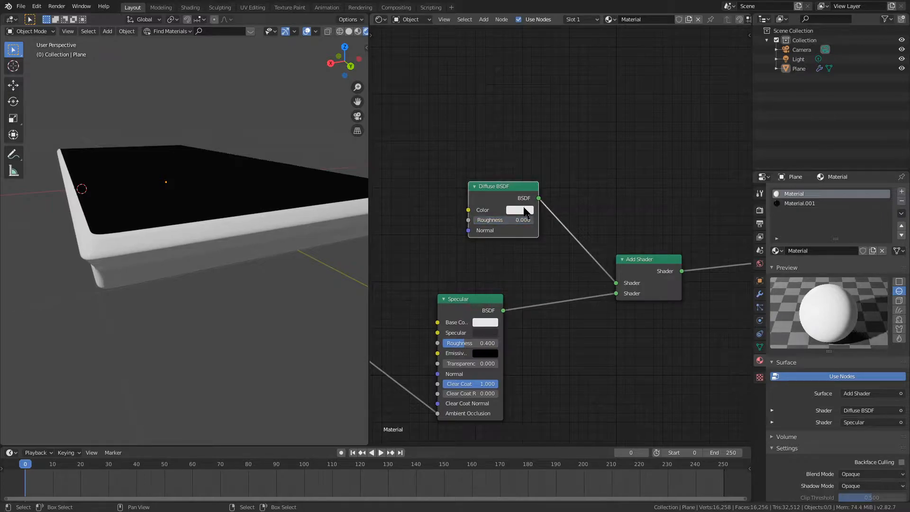
pyautogui.click(526, 210)
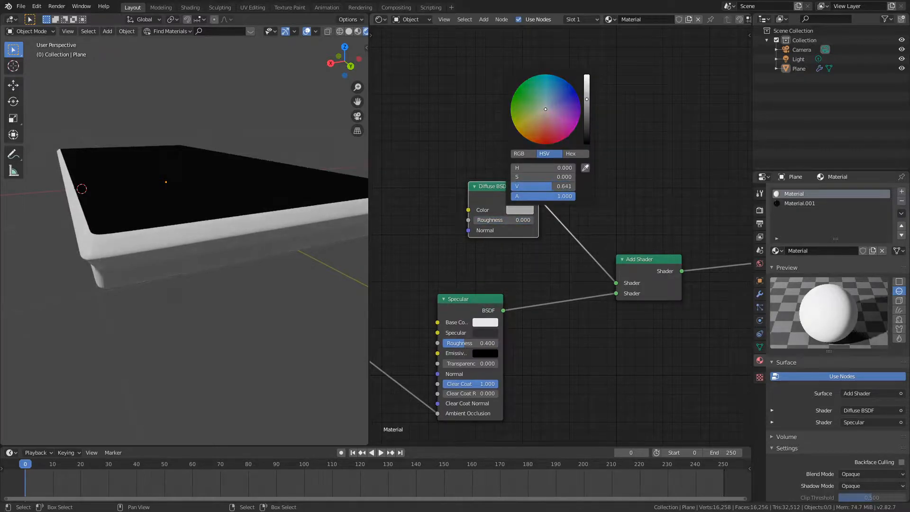
pyautogui.click(488, 322)
pyautogui.moveTo(553, 206); pyautogui.dragTo(553, 208)
# Step: Enter Edit Mode on the phone in solid shading and select an edge loop around its rim
pyautogui.moveTo(185, 214); pyautogui.dragTo(210, 142, button='middle')
pyautogui.scroll(-7, 215, 265)
pyautogui.rightClick(230, 183)
pyautogui.press('Tab')
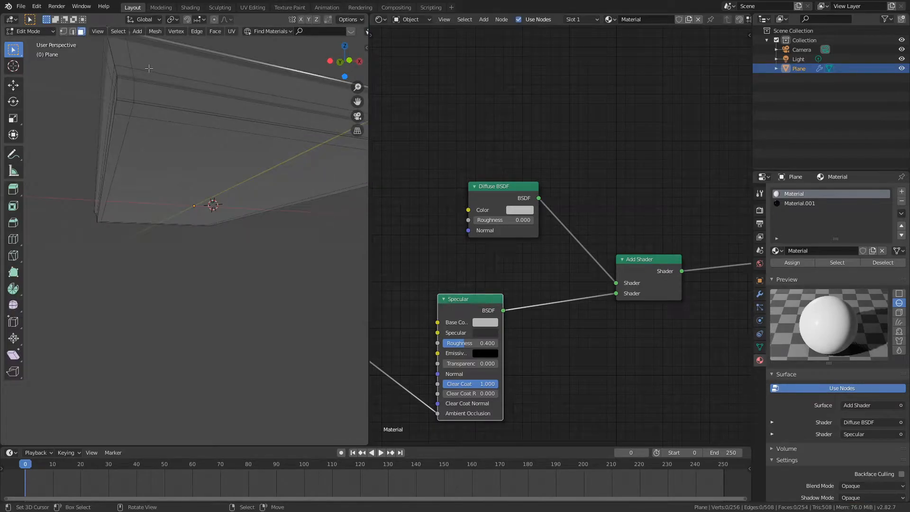
pyautogui.moveTo(149, 68); pyautogui.dragTo(181, 124, button='middle')
pyautogui.press('z')
pyautogui.click(223, 133)
pyautogui.moveTo(219, 154); pyautogui.dragTo(185, 135, button='middle')
# Step: Try scaling the rim's edge loops, both without and with proportional editing
pyautogui.press('s')
pyautogui.rightClick(262, 135)
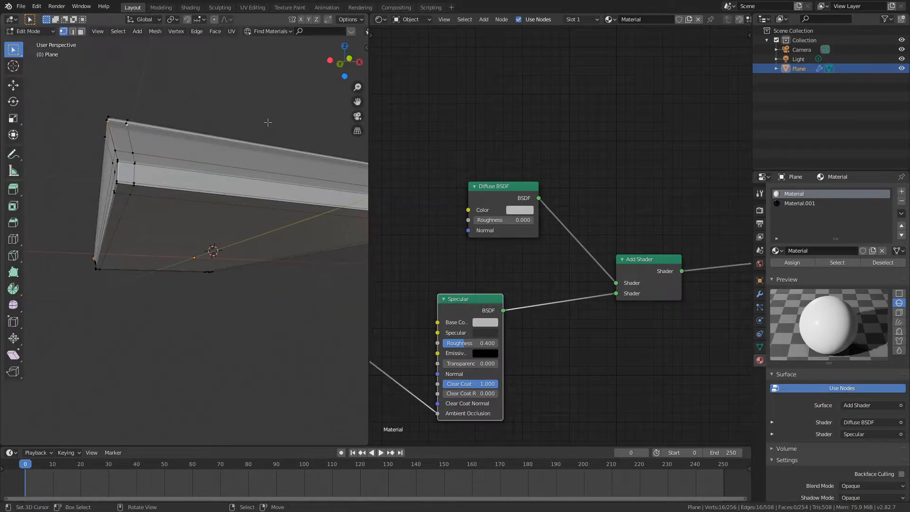
pyautogui.press('s')
pyautogui.scroll(8, 280, 121)
pyautogui.rightClick(244, 127)
pyautogui.moveTo(241, 133); pyautogui.dragTo(256, 113, button='middle')
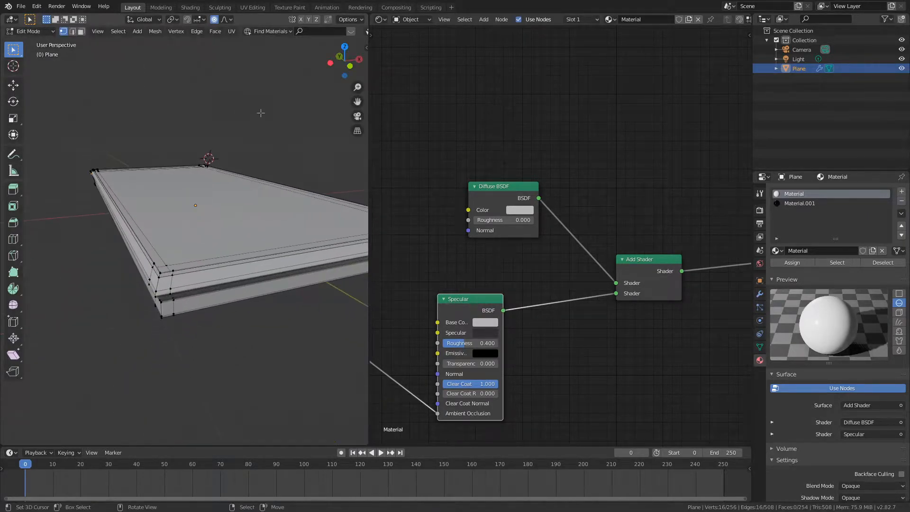
pyautogui.press('s')
pyautogui.hotkey('shift', 'z')
pyautogui.rightClick(279, 128)
pyautogui.press('s')
pyautogui.rightClick(213, 278)
pyautogui.hotkey('alt', 'a')
pyautogui.press('s')
pyautogui.rightClick(202, 264)
# Step: Set the proportional editing falloff to Linear and scale the rim's edge loop slightly inward with a reduced influence size
pyautogui.click(227, 21)
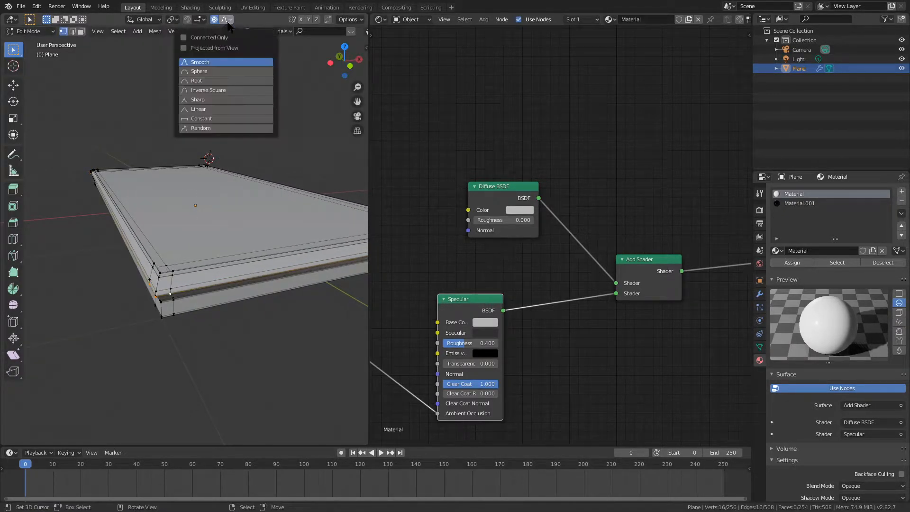
pyautogui.click(221, 109)
pyautogui.press('s')
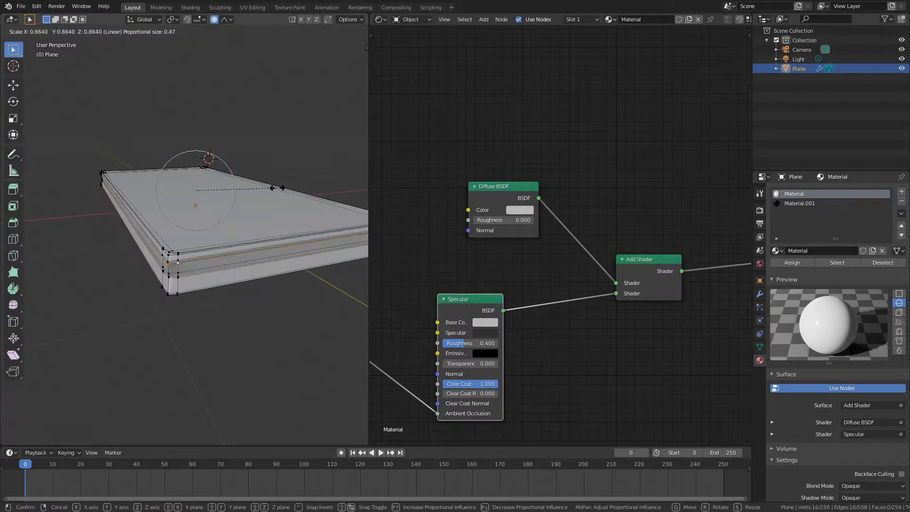
pyautogui.scroll(5, 265, 190)
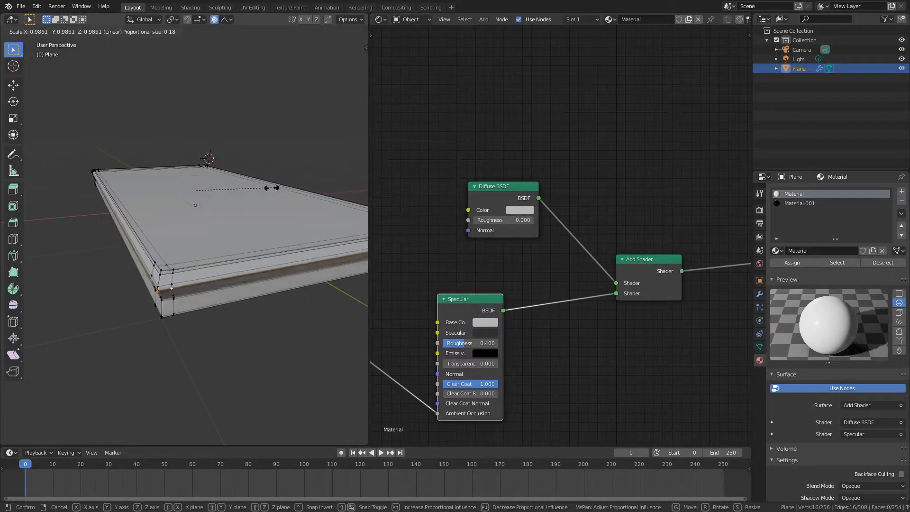
pyautogui.click(251, 189)
# Step: Return to Object Mode, deselect everything and check the phone's rim in rendered shading
pyautogui.press('Tab')
pyautogui.moveTo(251, 189)
pyautogui.mouseDown(button='middle')
pyautogui.moveTo(195, 234)
pyautogui.moveTo(239, 193)
pyautogui.moveTo(186, 187)
pyautogui.moveTo(197, 164)
pyautogui.moveTo(239, 168)
pyautogui.moveTo(227, 154)
pyautogui.mouseUp(button='middle')
pyautogui.hotkey('alt', 'a')
pyautogui.press('z')
pyautogui.click(225, 140)
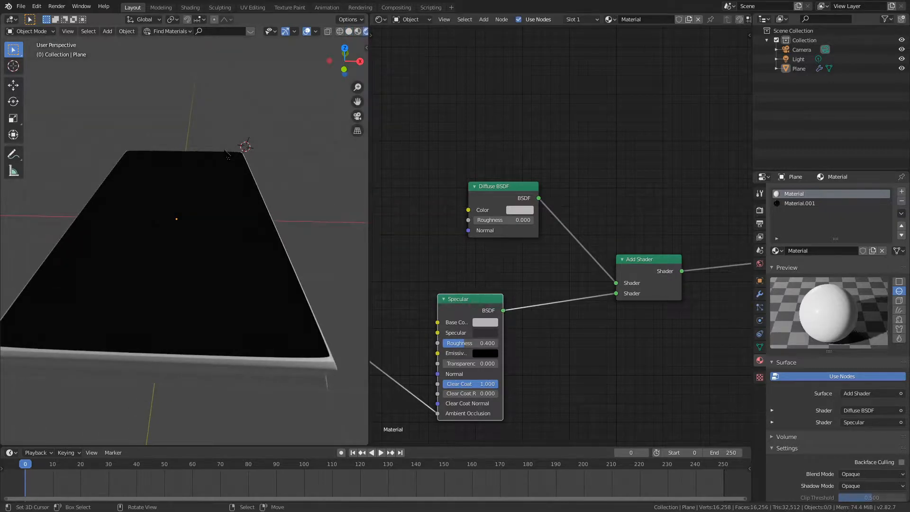
# Step: Add loop cuts close to one near corner of the phone in Edit Mode with solid shading
pyautogui.press('z')
pyautogui.click(326, 176)
pyautogui.press('Tab')
pyautogui.hotkey('ctrl', 'r')
pyautogui.click(336, 359)
pyautogui.click(341, 331)
pyautogui.hotkey('ctrl', 'r')
pyautogui.click(337, 356)
pyautogui.click(338, 360)
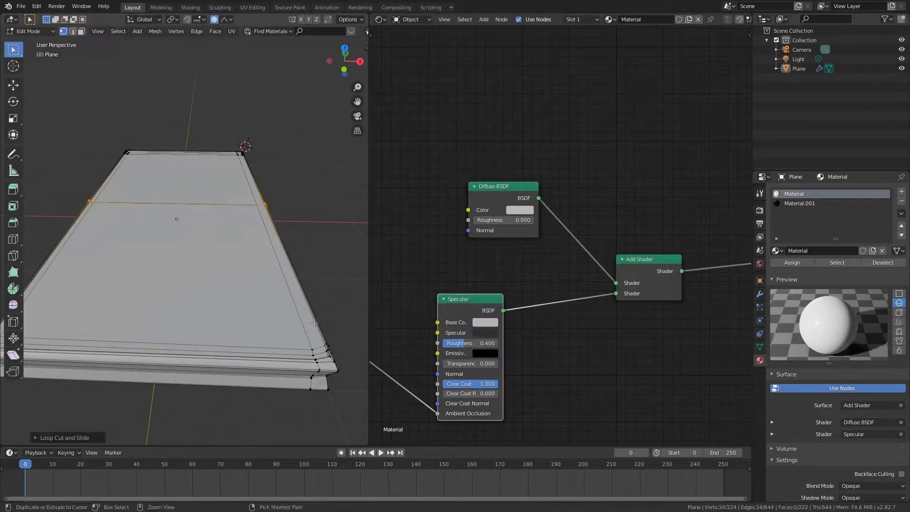
# Step: Add further loop cuts beside both near corners of the phone and return to Object Mode
pyautogui.click(321, 358)
pyautogui.click(320, 358)
pyautogui.keyDown('shift'); pyautogui.moveTo(147, 357); pyautogui.dragTo(222, 351, button='middle'); pyautogui.keyUp('shift')
pyautogui.hotkey('ctrl', 'r')
pyautogui.click(141, 336)
pyautogui.click(107, 337)
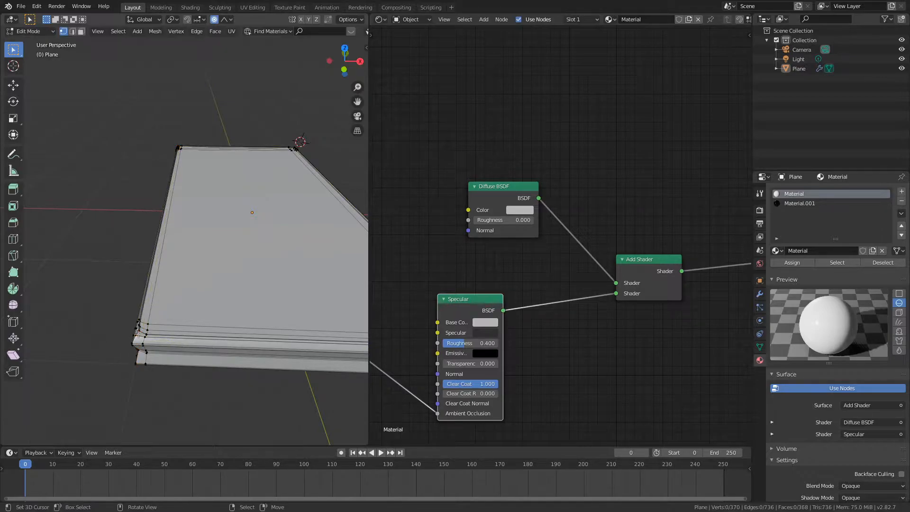
pyautogui.press('Tab')
# Step: Add one more loop cut close to the phone's near edge after checking the corners, and return to Object Mode
pyautogui.moveTo(140, 336)
pyautogui.mouseDown(button='middle')
pyautogui.moveTo(94, 337)
pyautogui.moveTo(134, 376)
pyautogui.mouseUp(button='middle')
pyautogui.scroll(-3, 134, 377)
pyautogui.press('z')
pyautogui.click(141, 280)
pyautogui.moveTo(141, 280)
pyautogui.mouseDown(button='middle')
pyautogui.moveTo(207, 256)
pyautogui.moveTo(284, 204)
pyautogui.moveTo(189, 307)
pyautogui.mouseUp(button='middle')
pyautogui.press('Tab')
pyautogui.scroll(3, 320, 298)
pyautogui.hotkey('ctrl', 'r')
pyautogui.click(326, 298)
pyautogui.click(347, 308)
pyautogui.press('Tab')
# Step: Select the edge loop around the lower part of the phone's side and rescale it with proportional editing
pyautogui.scroll(-2, 299, 283)
pyautogui.moveTo(270, 319)
pyautogui.mouseDown(button='middle')
pyautogui.moveTo(299, 283)
pyautogui.moveTo(240, 261)
pyautogui.moveTo(263, 208)
pyautogui.mouseUp(button='middle')
pyautogui.press('z')
pyautogui.click(251, 246)
pyautogui.scroll(2, 263, 208)
pyautogui.press('Tab')
pyautogui.keyDown('alt'); pyautogui.rightClick(123, 184); pyautogui.keyUp('alt')
pyautogui.press('s')
pyautogui.rightClick(203, 146)
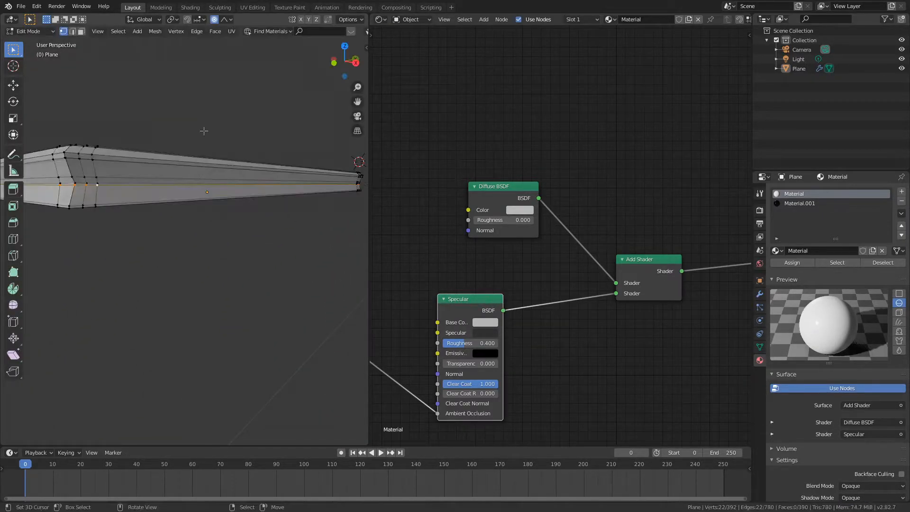
pyautogui.press('s')
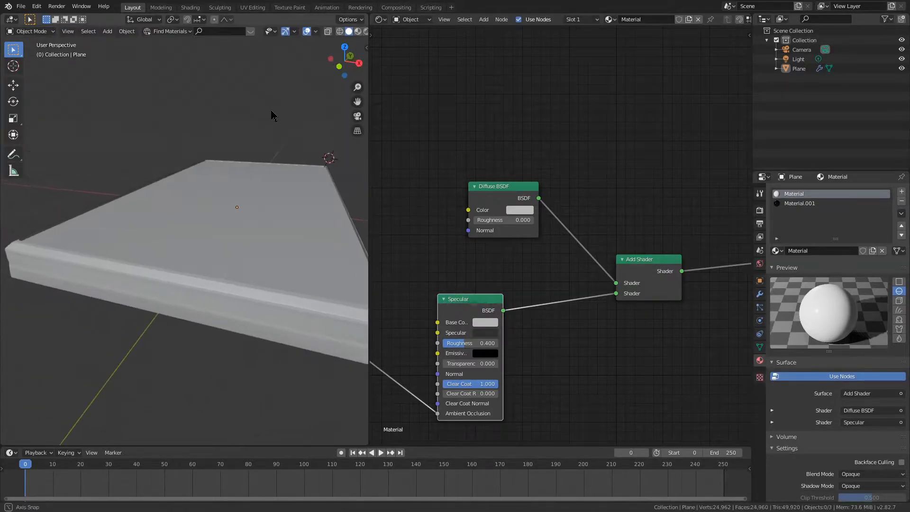
# Step: Inspect the phone's sides and screen from several angles in rendered and solid shading
pyautogui.press('z')
pyautogui.click(281, 89)
pyautogui.moveTo(281, 89); pyautogui.dragTo(226, 76, button='middle')
pyautogui.moveTo(227, 422)
pyautogui.mouseDown(button='middle')
pyautogui.moveTo(239, 127)
pyautogui.moveTo(249, 134)
pyautogui.moveTo(235, 155)
pyautogui.moveTo(230, 141)
pyautogui.mouseUp(button='middle')
pyautogui.press('z')
pyautogui.click(278, 154)
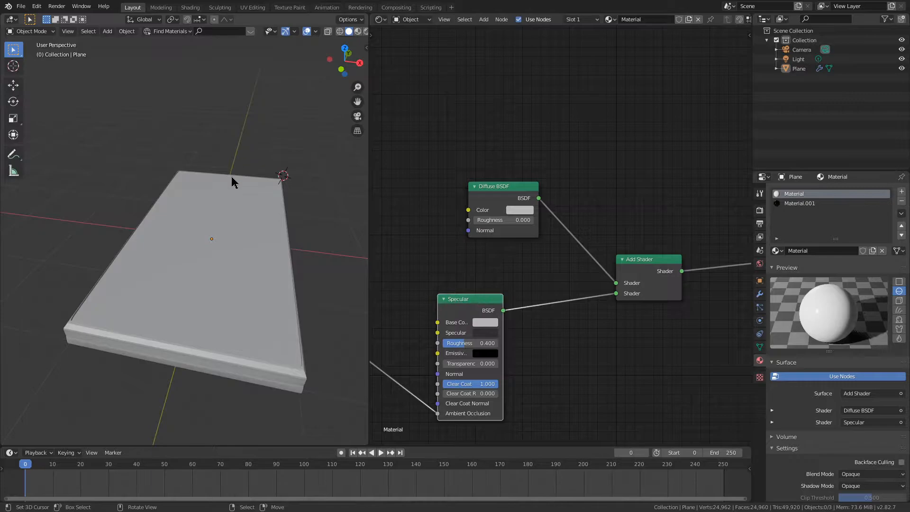
pyautogui.press('z')
pyautogui.click(214, 271)
pyautogui.press('z')
pyautogui.click(265, 225)
# Step: Enter Edit Mode on the phone in face select mode and select the large screen face
pyautogui.rightClick(244, 231)
pyautogui.press('Tab')
pyautogui.scroll(3, 204, 223)
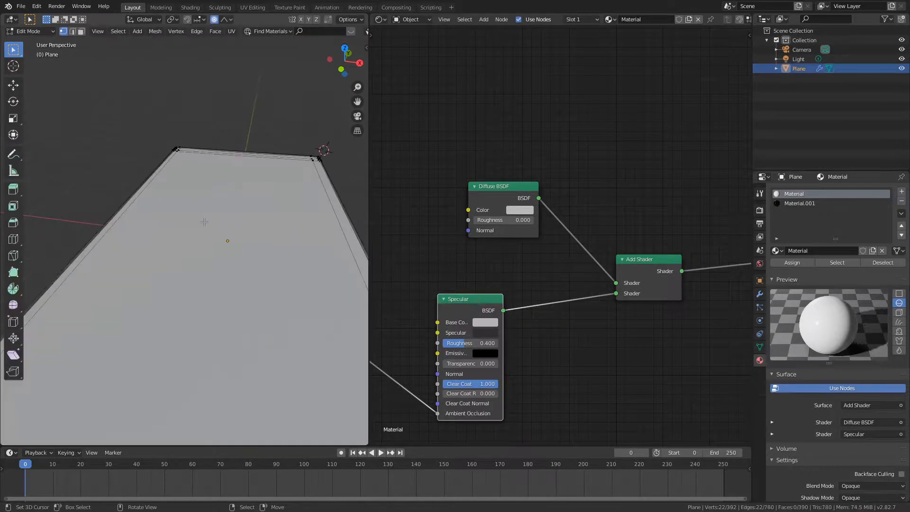
pyautogui.press('3')
pyautogui.rightClick(204, 220)
# Step: Try moving the screen face along Z and extruding it
pyautogui.press('g')
pyautogui.press('z')
pyautogui.rightClick(204, 221)
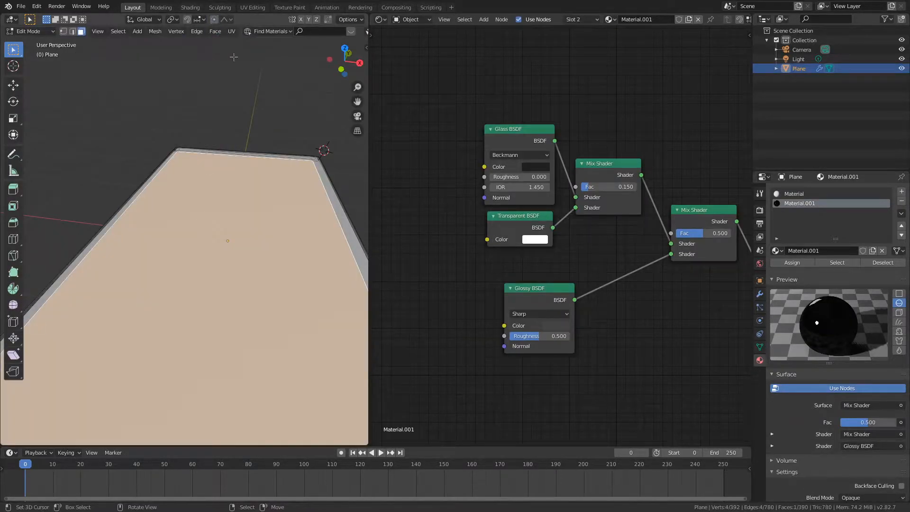
pyautogui.press('g')
pyautogui.press('z')
pyautogui.rightClick(243, 87)
pyautogui.press('e')
pyautogui.rightClick(243, 88)
pyautogui.hotkey('ctrl', 'z')
# Step: Extend the selection from the screen face to the narrow border faces along its edge and corner
pyautogui.moveTo(243, 87); pyautogui.dragTo(254, 162, button='middle')
pyautogui.scroll(3, 255, 108)
pyautogui.keyDown('alt'); pyautogui.click(138, 153); pyautogui.keyUp('alt')
pyautogui.hotkey('ctrl', 'z')
pyautogui.keyDown('shift'); pyautogui.click(158, 148); pyautogui.keyUp('shift')
pyautogui.keyDown('shift'); pyautogui.click(352, 178); pyautogui.keyUp('shift')
pyautogui.moveTo(214, 191); pyautogui.dragTo(215, 162, button='middle')
pyautogui.keyDown('shift'); pyautogui.rightClick(209, 165); pyautogui.keyUp('shift')
pyautogui.moveTo(147, 97); pyautogui.dragTo(142, 91, button='middle')
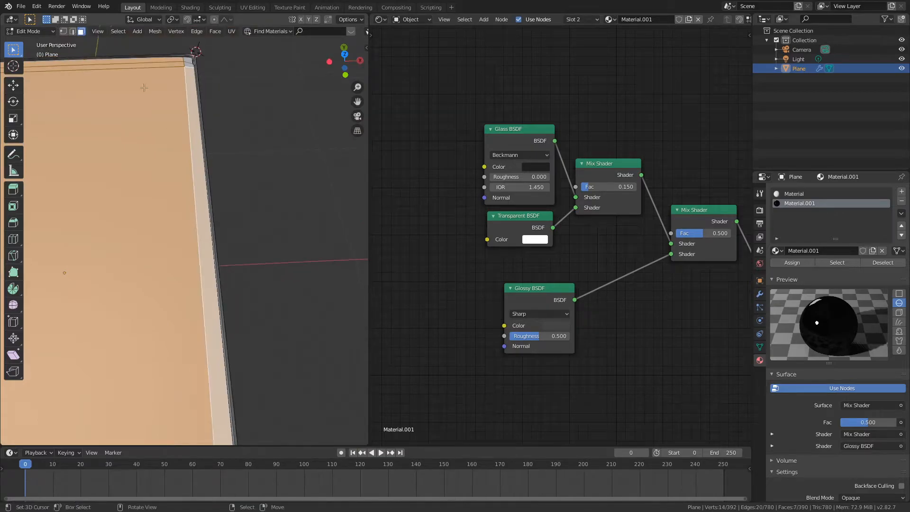
pyautogui.keyDown('shift'); pyautogui.click(189, 59); pyautogui.keyUp('shift')
pyautogui.moveTo(189, 58); pyautogui.dragTo(289, 140, button='middle')
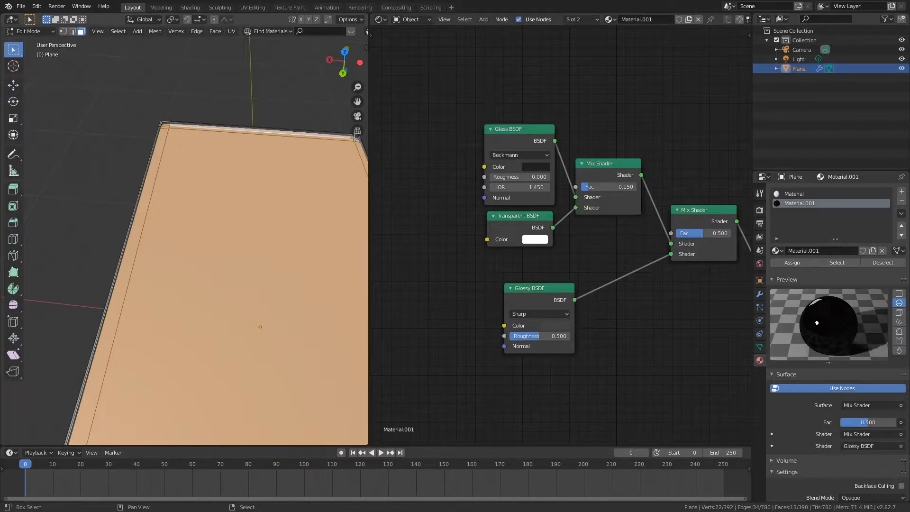
# Step: Extend the screen face selection to the narrow border faces along the far edge and the long side
pyautogui.keyDown('shift'); pyautogui.moveTo(306, 156); pyautogui.dragTo(105, 180, button='middle'); pyautogui.keyUp('shift')
pyautogui.keyDown('shift'); pyautogui.click(222, 156); pyautogui.keyUp('shift')
pyautogui.keyDown('shift'); pyautogui.click(222, 163); pyautogui.keyUp('shift')
pyautogui.keyDown('shift'); pyautogui.click(223, 165); pyautogui.keyUp('shift')
pyautogui.moveTo(252, 165); pyautogui.dragTo(256, 153, button='middle')
pyautogui.press('c')
pyautogui.middleClick(256, 153)
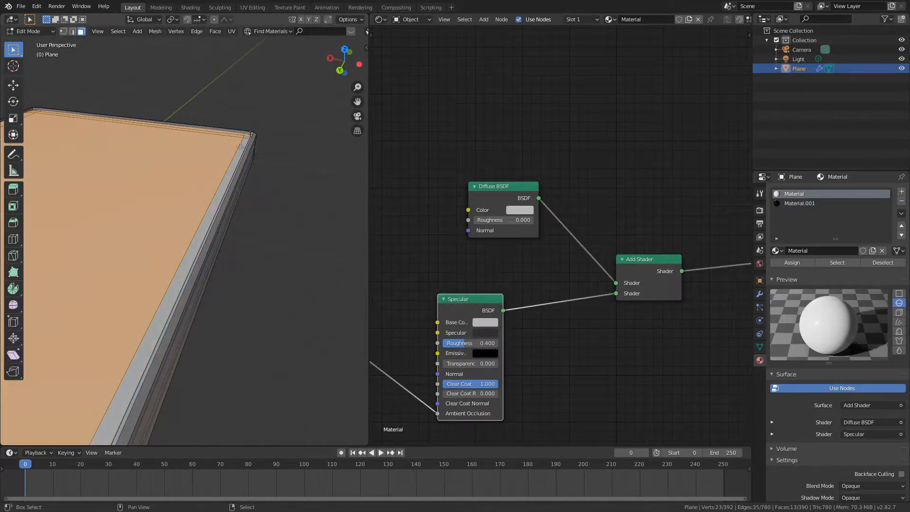
pyautogui.keyDown('shift'); pyautogui.click(241, 148); pyautogui.keyUp('shift')
pyautogui.keyDown('shift'); pyautogui.click(249, 133); pyautogui.keyUp('shift')
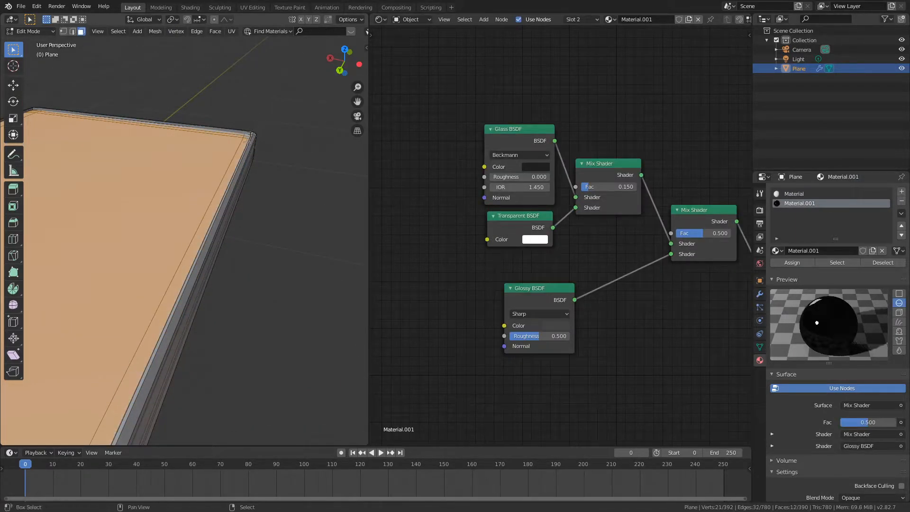
# Step: Add the remaining corner faces around the screen to the selection
pyautogui.moveTo(251, 137); pyautogui.dragTo(251, 185, button='middle')
pyautogui.scroll(6, 246, 160)
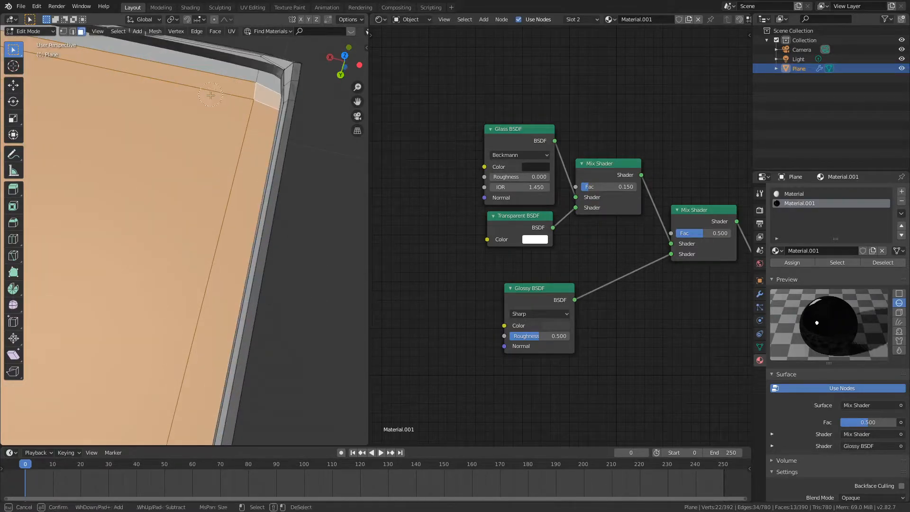
pyautogui.scroll(-8, 265, 86)
pyautogui.moveTo(264, 87); pyautogui.dragTo(112, 77, button='middle')
pyautogui.keyDown('shift'); pyautogui.moveTo(238, 170); pyautogui.dragTo(16, 235, button='middle'); pyautogui.keyUp('shift')
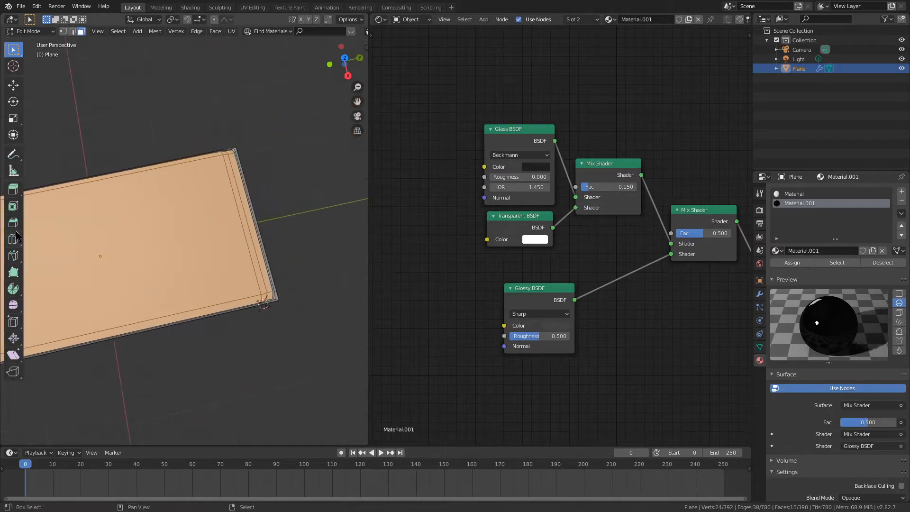
# Step: Extrude the selected screen and border faces slightly into the phone body twice
pyautogui.moveTo(181, 199); pyautogui.dragTo(265, 126, button='middle')
pyautogui.press('g')
pyautogui.press('z')
pyautogui.click(264, 133)
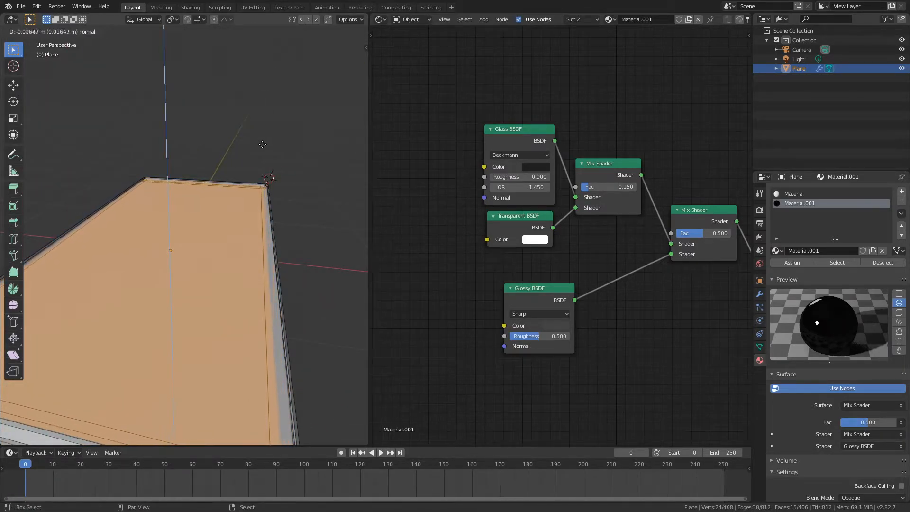
pyautogui.press('g')
pyautogui.click(265, 141)
pyautogui.press('e')
pyautogui.click(264, 140)
# Step: Examine the extruded screen and rim from a low angle in Object Mode using rendered shading
pyautogui.press('Tab')
pyautogui.moveTo(264, 140)
pyautogui.mouseDown(button='middle')
pyautogui.moveTo(284, 129)
pyautogui.moveTo(277, 93)
pyautogui.moveTo(248, 83)
pyautogui.moveTo(266, 124)
pyautogui.moveTo(279, 123)
pyautogui.moveTo(249, 126)
pyautogui.moveTo(282, 107)
pyautogui.moveTo(173, 140)
pyautogui.moveTo(229, 159)
pyautogui.moveTo(195, 152)
pyautogui.moveTo(235, 138)
pyautogui.moveTo(244, 144)
pyautogui.moveTo(212, 131)
pyautogui.moveTo(205, 142)
pyautogui.mouseUp(button='middle')
pyautogui.press('z')
pyautogui.hotkey('alt', 'a')
pyautogui.press('z')
pyautogui.click(251, 109)
pyautogui.press('z')
pyautogui.click(294, 125)
# Step: Try selecting the face loops around the phone's rim at the corner in Edit Mode
pyautogui.press('Tab')
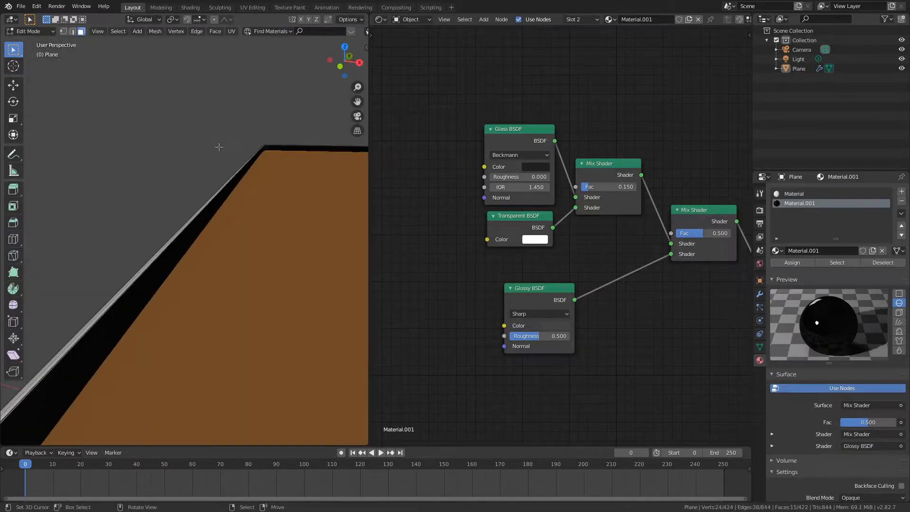
pyautogui.hotkey('alt', 'a')
pyautogui.keyDown('alt'); pyautogui.rightClick(269, 148); pyautogui.keyUp('alt')
pyautogui.keyDown('alt'); pyautogui.rightClick(263, 147); pyautogui.keyUp('alt')
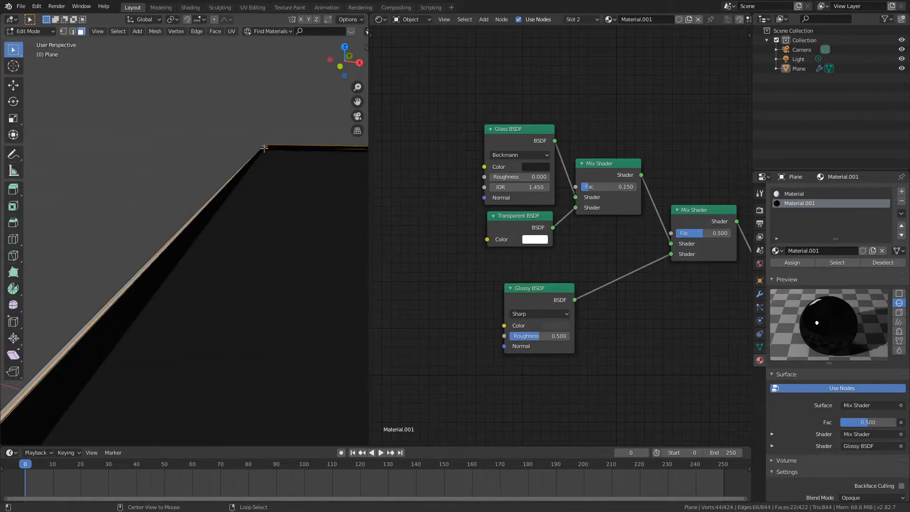
pyautogui.moveTo(273, 152); pyautogui.dragTo(246, 160, button='middle')
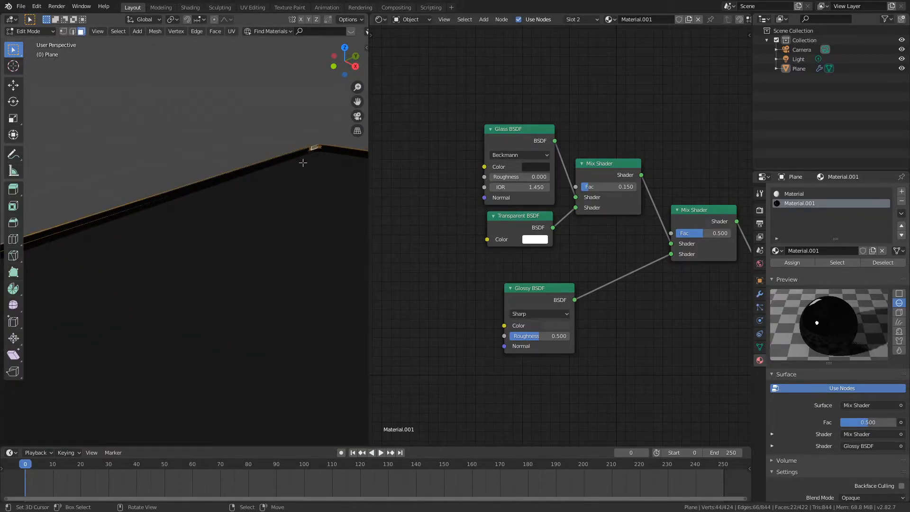
# Step: Select all faces assigned to Material.001, view the phone from the top and widen the 3D viewport
pyautogui.click(837, 262)
pyautogui.moveTo(303, 157); pyautogui.dragTo(304, 203, button='middle')
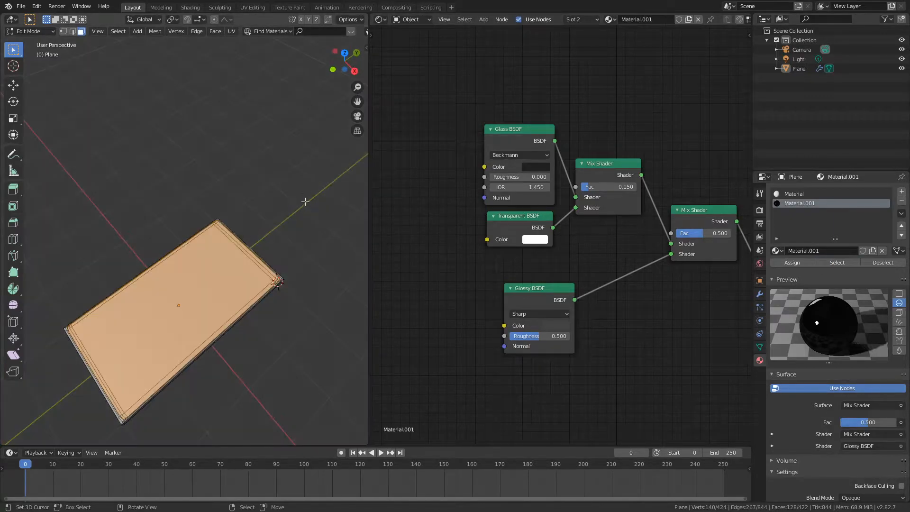
pyautogui.press('KP_7')
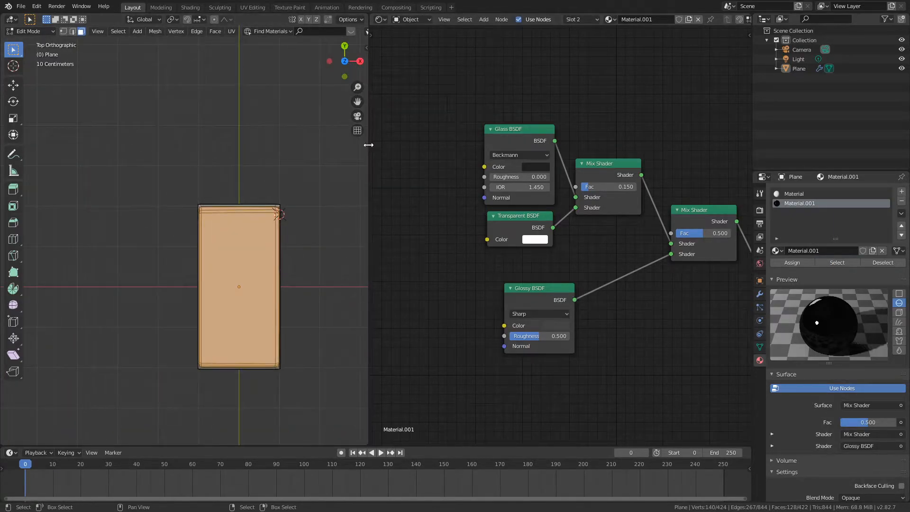
pyautogui.moveTo(369, 145); pyautogui.dragTo(494, 144)
# Step: Try removing the central screen faces from the selection with circle select, and clear the selection
pyautogui.press('c')
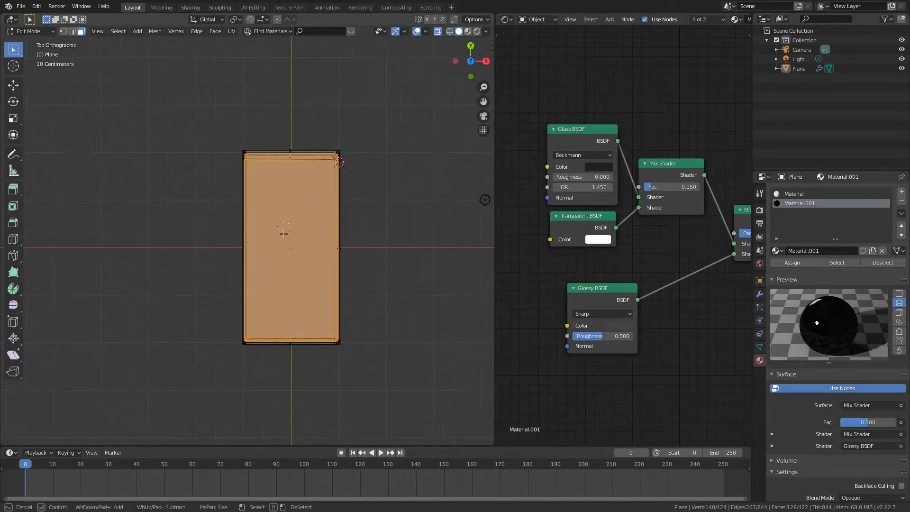
pyautogui.keyDown('shift'); pyautogui.click(293, 218); pyautogui.keyUp('shift')
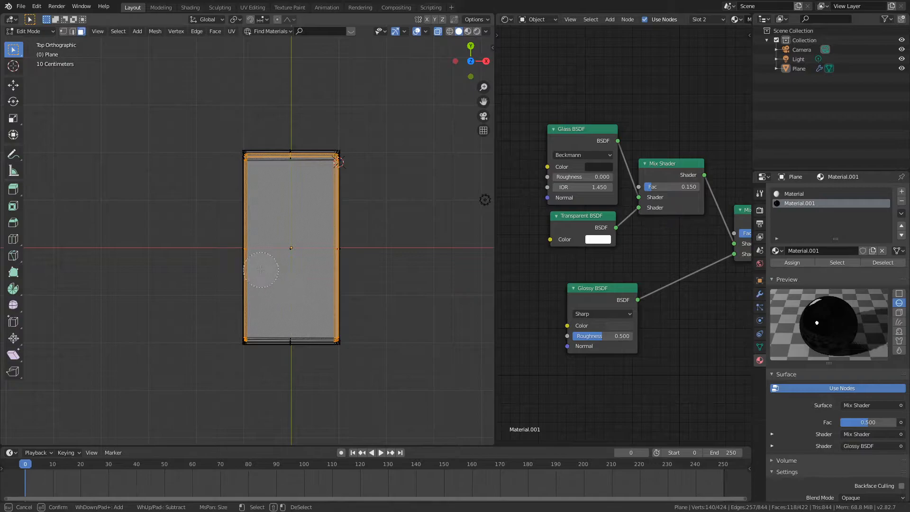
pyautogui.scroll(4, 294, 317)
pyautogui.keyDown('shift'); pyautogui.moveTo(312, 340); pyautogui.dragTo(260, 168, button='middle'); pyautogui.keyUp('shift')
pyautogui.hotkey('alt', 'a')
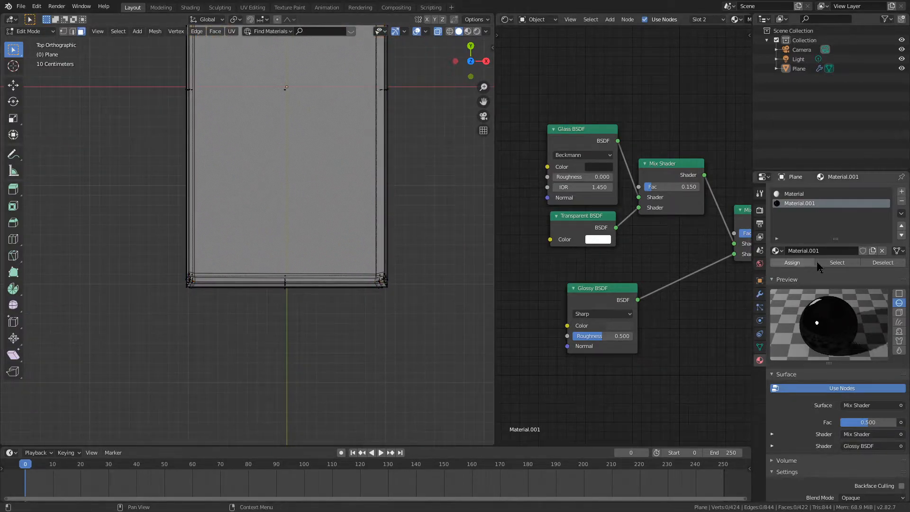
# Step: Reselect the Material.001 faces and deselect the large central screen faces with circle select
pyautogui.click(836, 263)
pyautogui.keyDown('shift'); pyautogui.moveTo(291, 227); pyautogui.dragTo(281, 298, button='middle'); pyautogui.keyUp('shift')
pyautogui.press('c')
pyautogui.keyDown('shift'); pyautogui.click(284, 164); pyautogui.keyUp('shift')
pyautogui.press('Escape')
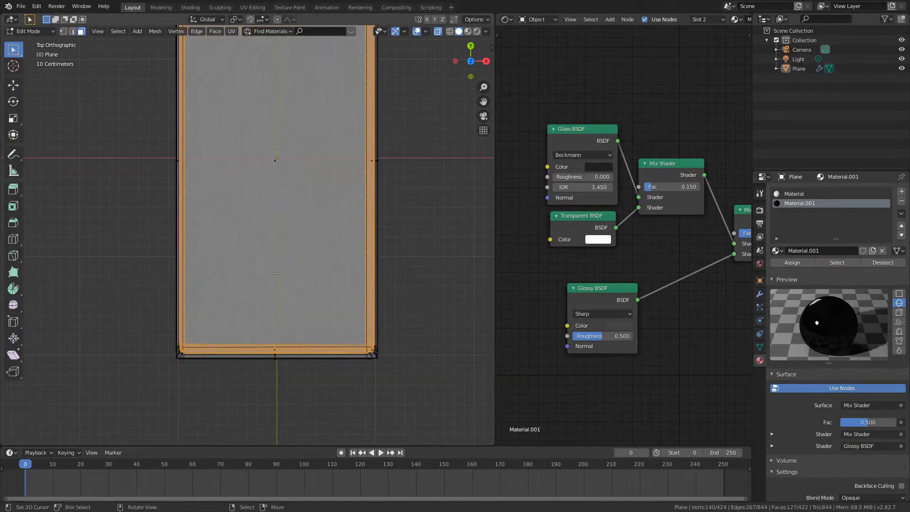
pyautogui.keyDown('shift'); pyautogui.moveTo(274, 89); pyautogui.dragTo(273, 226, button='middle'); pyautogui.keyUp('shift')
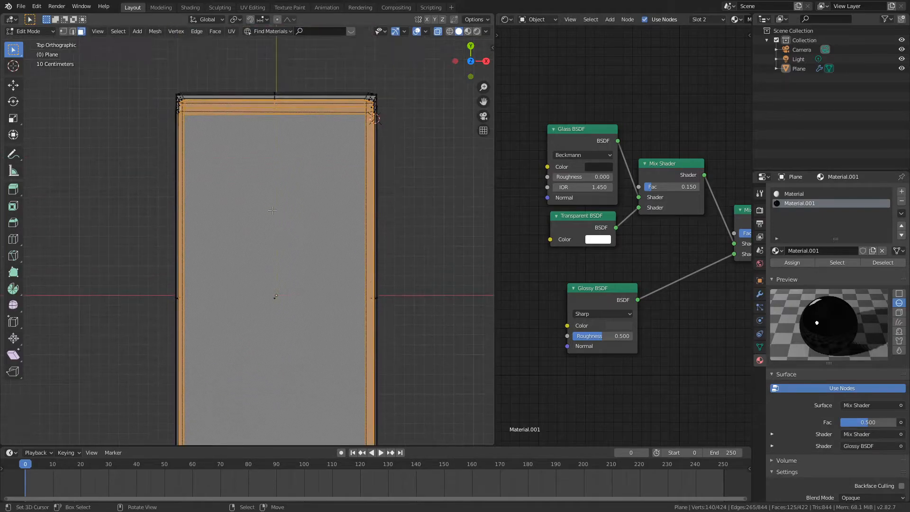
pyautogui.press('Escape')
pyautogui.moveTo(226, 273); pyautogui.dragTo(231, 169, button='middle')
pyautogui.moveTo(437, 35); pyautogui.dragTo(374, 120, button='middle')
# Step: Deselect the leftover inner faces near the corners so that only the thin border faces stay selected
pyautogui.press('g')
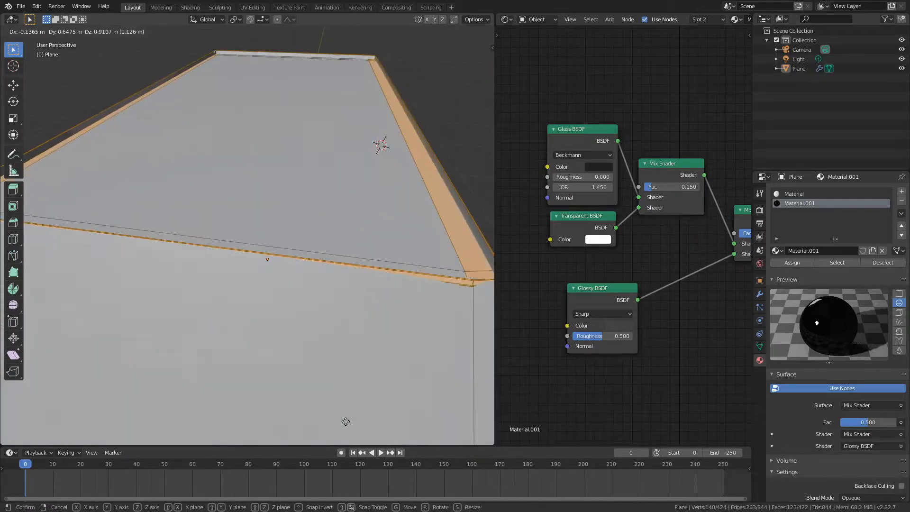
pyautogui.rightClick(310, 105)
pyautogui.keyDown('shift'); pyautogui.moveTo(325, 150); pyautogui.dragTo(304, 230, button='middle'); pyautogui.keyUp('shift')
pyautogui.scroll(8, 304, 232)
pyautogui.keyDown('shift'); pyautogui.click(120, 120); pyautogui.keyUp('shift')
pyautogui.moveTo(133, 106); pyautogui.dragTo(248, 167, button='middle')
pyautogui.moveTo(156, 189); pyautogui.dragTo(427, 203, button='middle')
pyautogui.keyDown('shift'); pyautogui.click(311, 185); pyautogui.keyUp('shift')
pyautogui.moveTo(396, 144); pyautogui.dragTo(328, 127, button='middle')
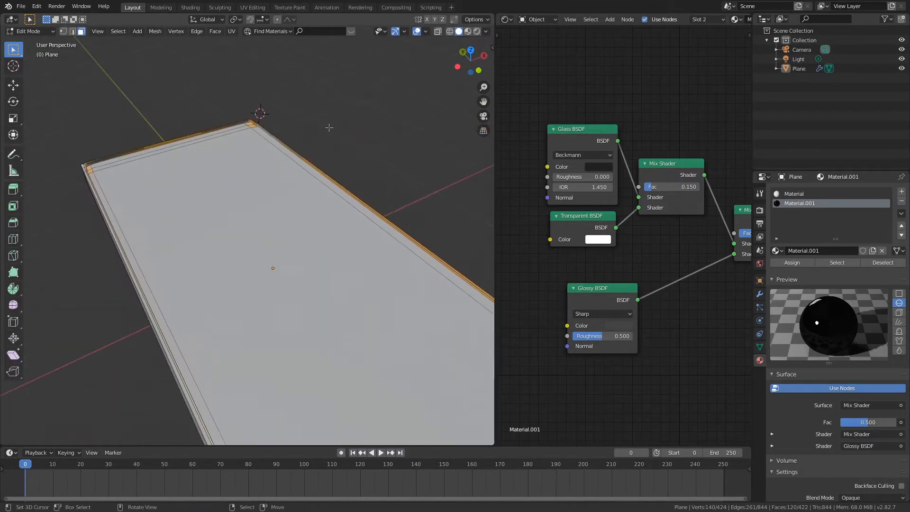
# Step: Try a strong edge crease on the selected border faces and check it in Object Mode
pyautogui.hotkey('shift', 'e')
pyautogui.click(216, 172)
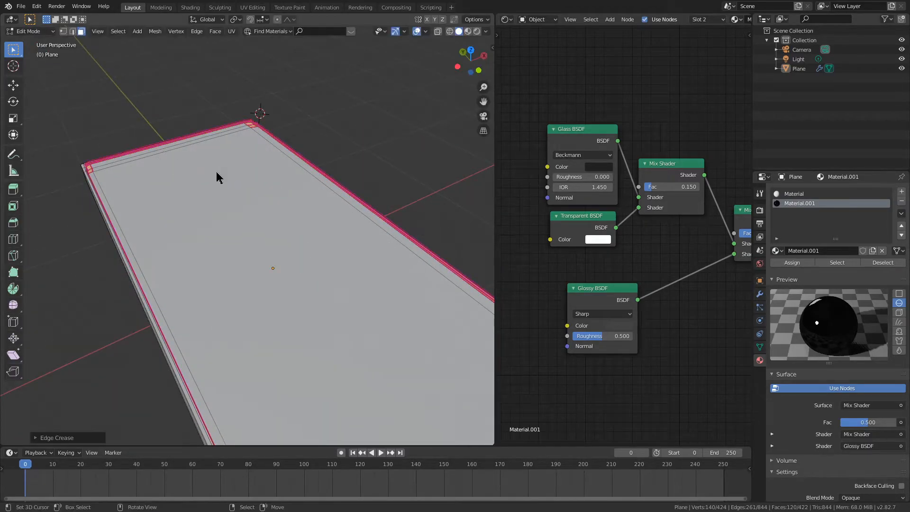
pyautogui.press('Tab')
pyautogui.moveTo(217, 176); pyautogui.dragTo(169, 166, button='middle')
pyautogui.press('z')
pyautogui.press('z')
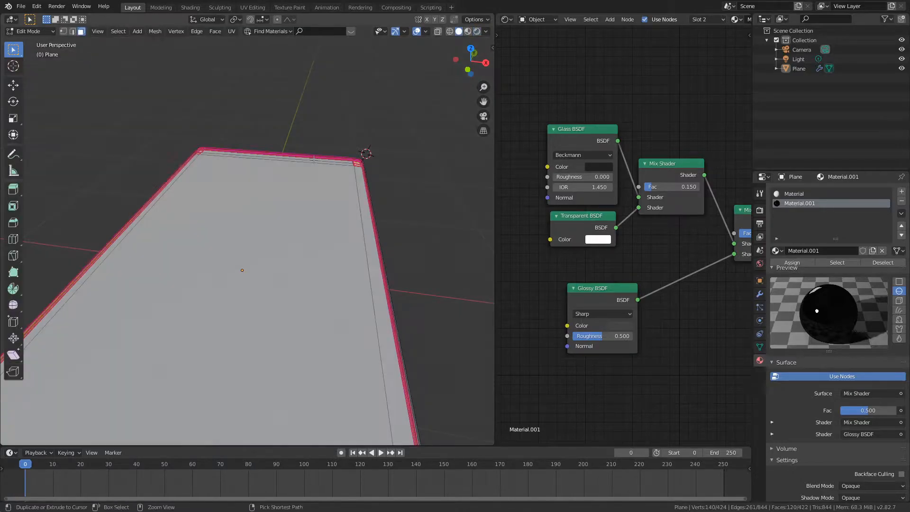
pyautogui.press('Tab')
# Step: Apply a slight edge crease to the selected border faces and check the smoothed shape
pyautogui.hotkey('shift', 'e')
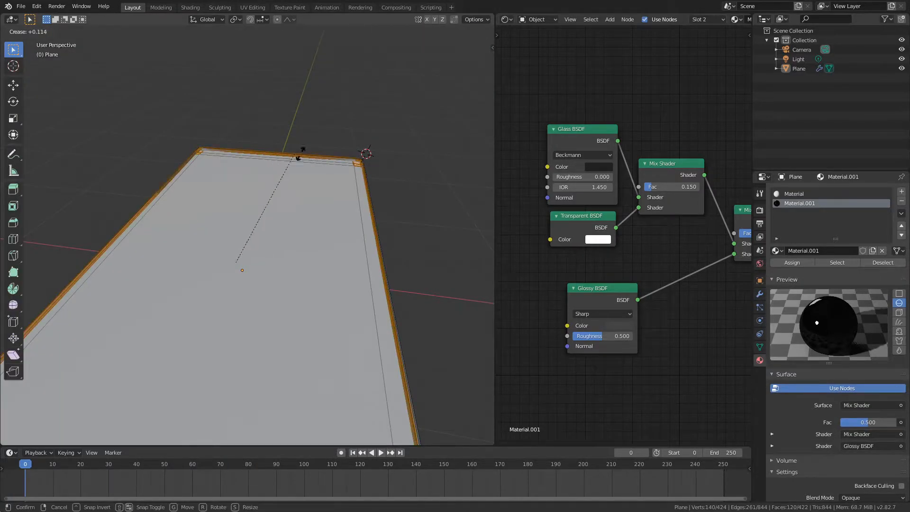
pyautogui.click(311, 154)
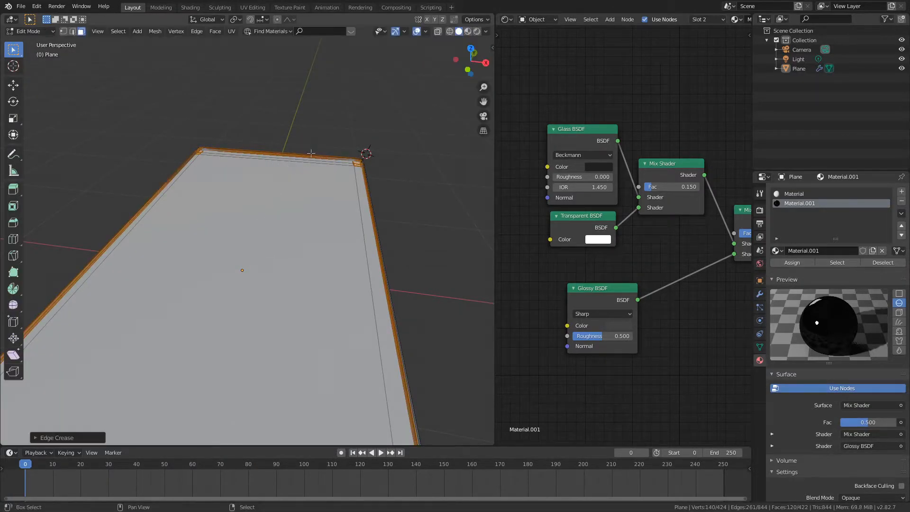
pyautogui.press('Tab')
pyautogui.press('Tab')
pyautogui.hotkey('alt', 'a')
pyautogui.hotkey('ctrl', 'r')
pyautogui.rightClick(241, 153)
pyautogui.keyDown('alt'); pyautogui.click(241, 154); pyautogui.keyUp('alt')
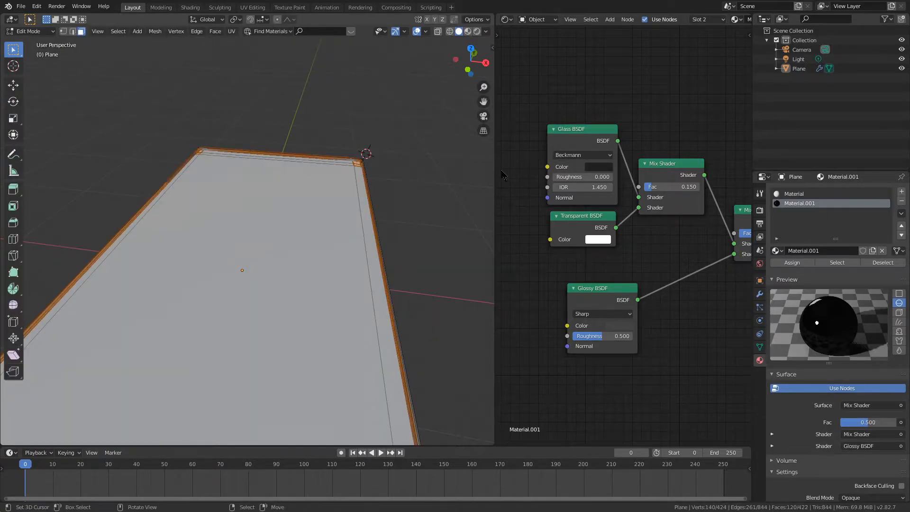
# Step: Add a third material slot with a new material to the phone and clear the face selection
pyautogui.click(901, 192)
pyautogui.click(793, 253)
pyautogui.hotkey('alt', 'a')
# Step: Add a loop cut beside the phone's far corner and slide it close to the rim
pyautogui.scroll(3, 262, 159)
pyautogui.keyDown('shift'); pyautogui.moveTo(262, 159); pyautogui.dragTo(290, 213, button='middle'); pyautogui.keyUp('shift')
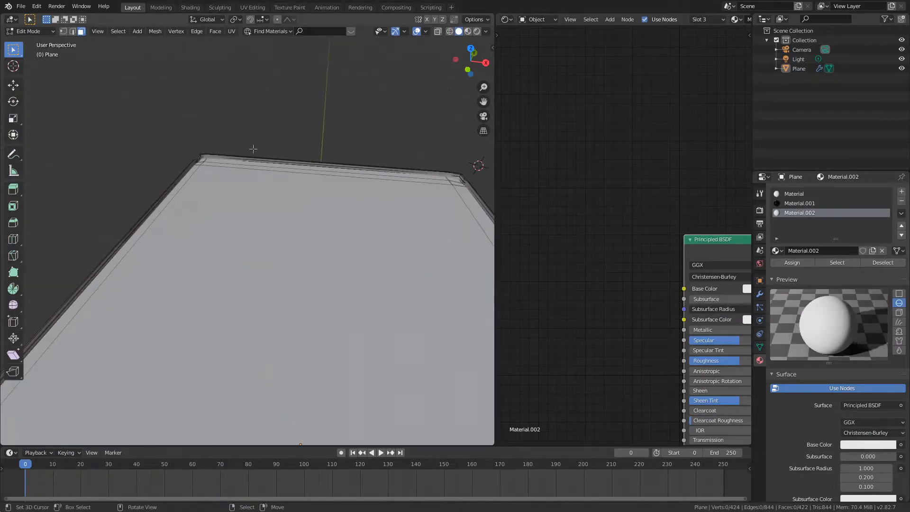
pyautogui.scroll(2, 262, 189)
pyautogui.hotkey('ctrl', 'r')
pyautogui.click(178, 109)
pyautogui.rightClick(180, 109)
pyautogui.hotkey('ctrl', 'z')
pyautogui.click(180, 108)
pyautogui.click(246, 126)
pyautogui.hotkey('alt', 'a')
# Step: Add lengthwise loop cuts near both long sides of the phone while viewing it in rendered shading
pyautogui.press('Tab')
pyautogui.scroll(-3, 289, 150)
pyautogui.press('z')
pyautogui.click(379, 164)
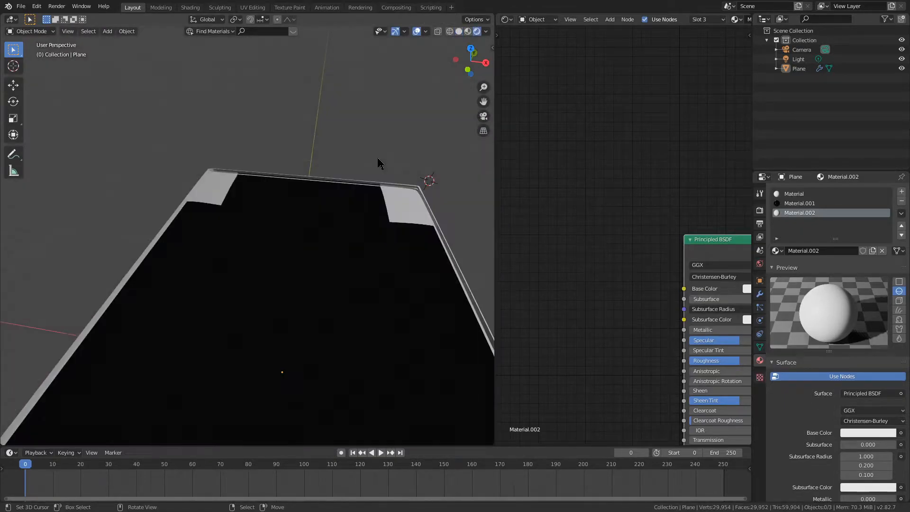
pyautogui.press('Tab')
pyautogui.hotkey('ctrl', 'r')
pyautogui.click(308, 179)
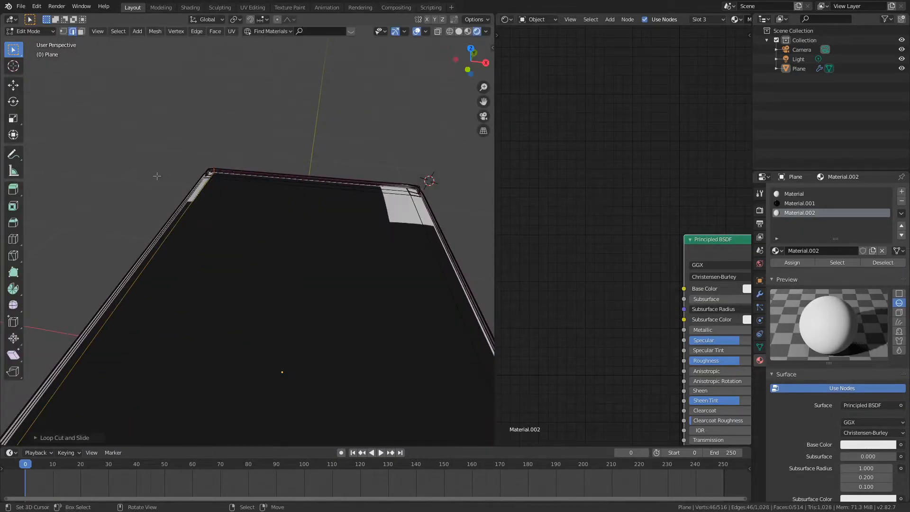
pyautogui.click(421, 195)
pyautogui.hotkey('alt', 'a')
pyautogui.hotkey('ctrl', 'r')
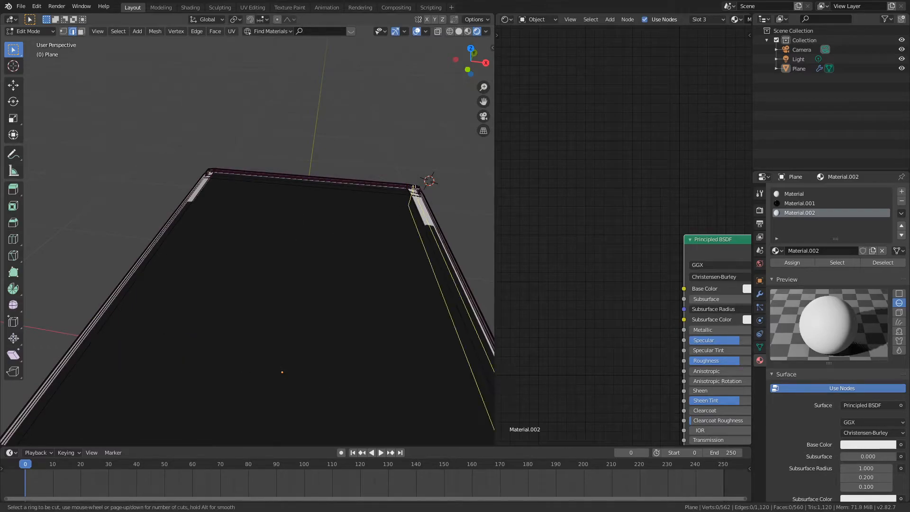
pyautogui.click(454, 209)
pyautogui.click(352, 201)
# Step: Try several crosswise loop cuts over the screen, sliding them toward the far edge
pyautogui.hotkey('ctrl', 'r')
pyautogui.click(425, 182)
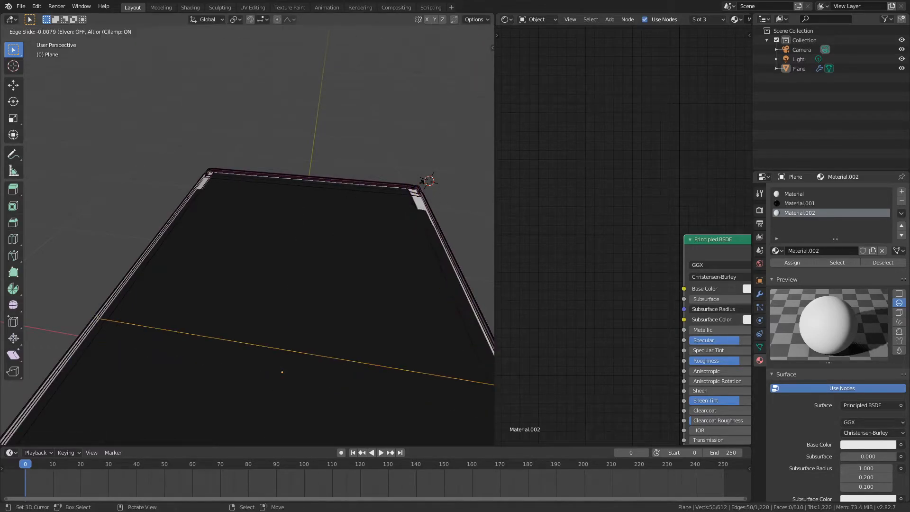
pyautogui.click(429, 190)
pyautogui.hotkey('alt', 'a')
pyautogui.click(416, 190)
pyautogui.click(405, 189)
pyautogui.hotkey('ctrl', 'r')
pyautogui.click(410, 189)
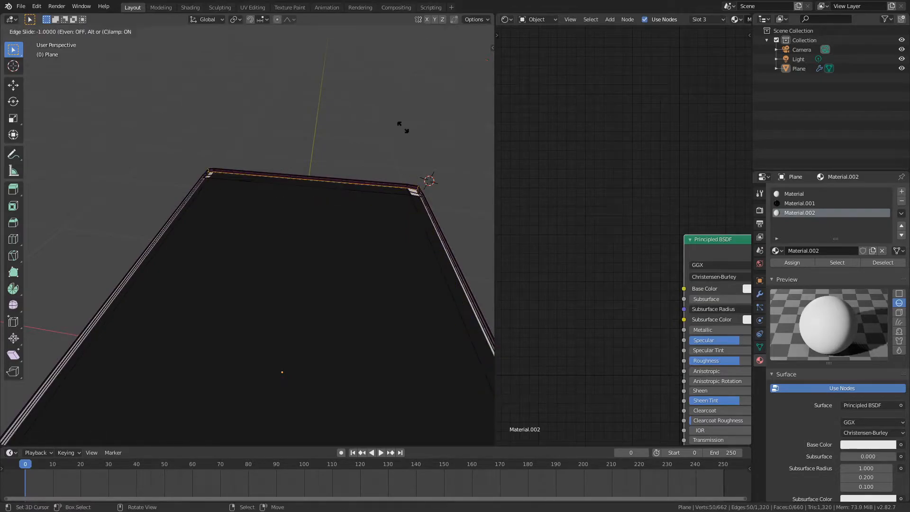
pyautogui.click(419, 225)
pyautogui.hotkey('ctrl', 'r')
pyautogui.click(420, 298)
pyautogui.click(426, 267)
# Step: Add one crosswise loop cut over the screen and slide it against the far edge
pyautogui.hotkey('ctrl', 'r')
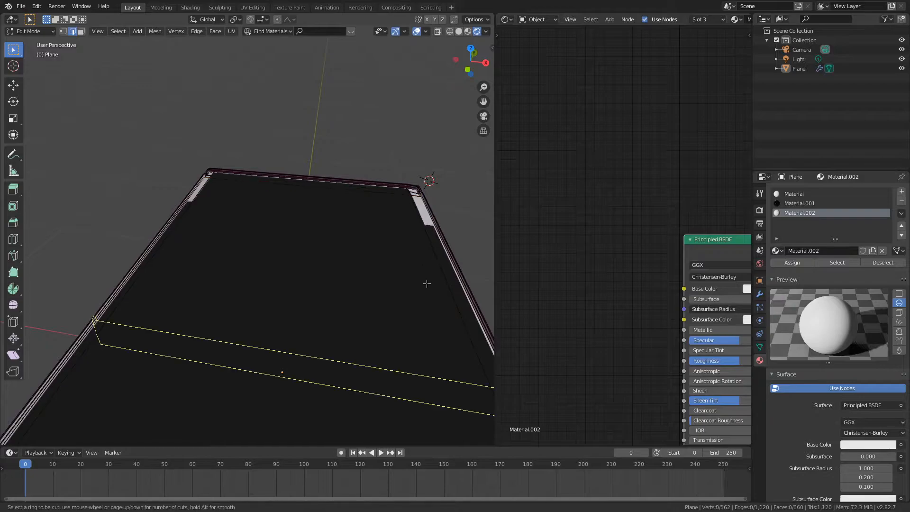
pyautogui.click(426, 284)
pyautogui.click(419, 88)
pyautogui.hotkey('alt', 'a')
# Step: Try an extra loop cut at the far edge and a lengthwise one through the screen, and undo both
pyautogui.hotkey('ctrl', 'r')
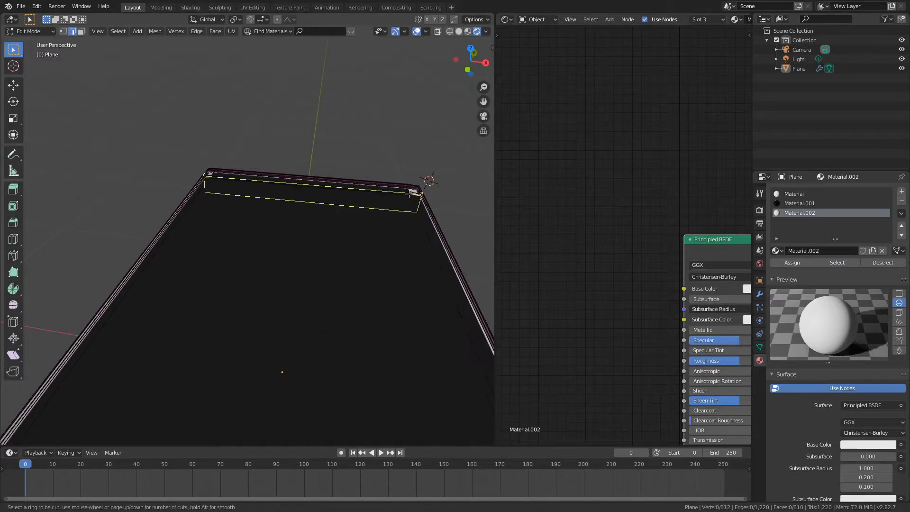
pyautogui.click(409, 195)
pyautogui.click(398, 231)
pyautogui.hotkey('ctrl', 'z')
pyautogui.hotkey('ctrl', 'r')
pyautogui.click(399, 199)
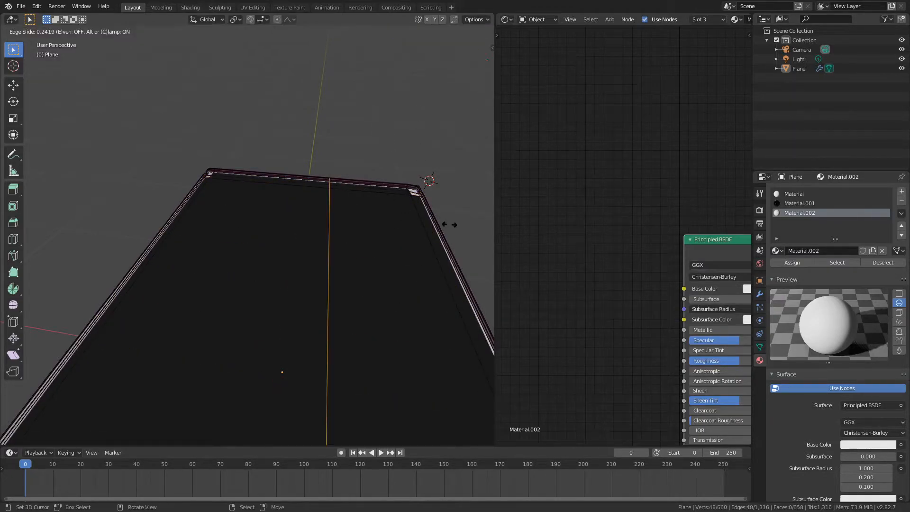
pyautogui.click(183, 286)
pyautogui.hotkey('ctrl', 'z')
# Step: Try further loop cuts at both far corners of the screen, undoing each one
pyautogui.hotkey('ctrl', 'r')
pyautogui.click(411, 192)
pyautogui.click(296, 205)
pyautogui.hotkey('ctrl', 'z')
pyautogui.hotkey('ctrl', 'r')
pyautogui.click(211, 173)
pyautogui.click(231, 155)
pyautogui.hotkey('ctrl', 'z')
pyautogui.hotkey('ctrl', 'r')
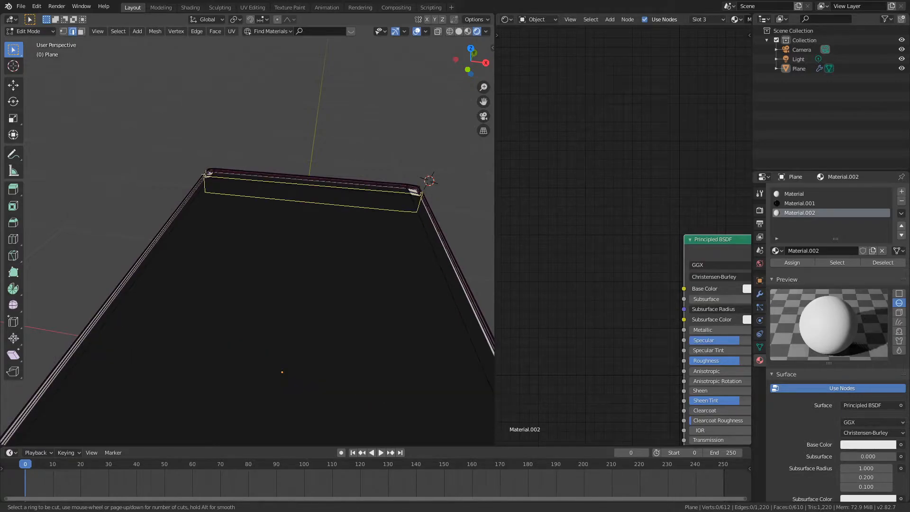
pyautogui.click(205, 174)
pyautogui.rightClick(193, 114)
pyautogui.hotkey('ctrl', 'z')
# Step: Try creasing the two light faces at the screen's far corner, and undo it
pyautogui.moveTo(158, 194); pyautogui.dragTo(218, 319, button='middle')
pyautogui.scroll(2, 223, 237)
pyautogui.scroll(2, 158, 307)
pyautogui.press('3')
pyautogui.click(183, 299)
pyautogui.keyDown('shift'); pyautogui.click(183, 324); pyautogui.keyUp('shift')
pyautogui.hotkey('shift', 'e')
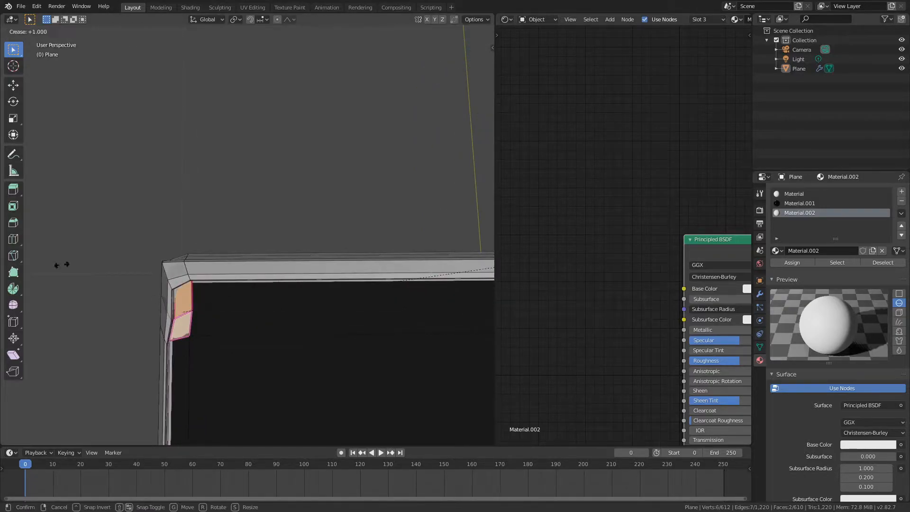
pyautogui.rightClick(493, 267)
pyautogui.hotkey('ctrl', 'z')
pyautogui.hotkey('ctrl', 'z')
# Step: Try loop cuts through the light faces at the screen's far left corner, undoing each one
pyautogui.hotkey('ctrl', 'r')
pyautogui.click(187, 300)
pyautogui.rightClick(196, 335)
pyautogui.hotkey('ctrl', 'z')
pyautogui.hotkey('ctrl', 'r')
pyautogui.click(197, 293)
pyautogui.rightClick(197, 306)
pyautogui.hotkey('ctrl', 'z')
# Step: Try a loop cut across the far rim and another through the far left corner faces, and undo both
pyautogui.hotkey('ctrl', 'r')
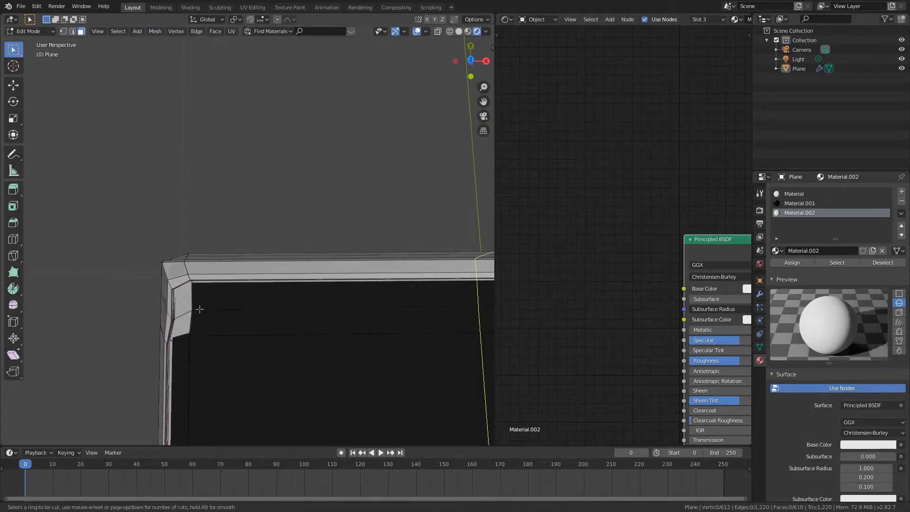
pyautogui.click(266, 272)
pyautogui.rightClick(266, 272)
pyautogui.hotkey('ctrl', 'z')
pyautogui.hotkey('ctrl', 'r')
pyautogui.click(184, 309)
pyautogui.click(183, 308)
pyautogui.hotkey('ctrl', 'z')
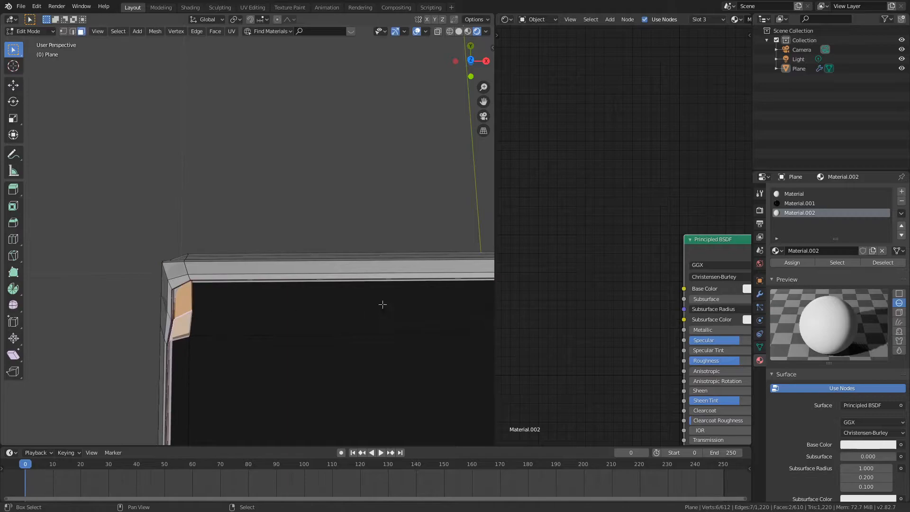
# Step: Assign Material.001 to the two selected light faces at the screen's far left corner
pyautogui.click(803, 206)
pyautogui.click(790, 266)
pyautogui.moveTo(194, 232)
pyautogui.keyDown('shift'); pyautogui.mouseDown(button='middle')
pyautogui.moveTo(152, 230)
pyautogui.moveTo(184, 228)
pyautogui.mouseUp(button='middle'); pyautogui.keyUp('shift')
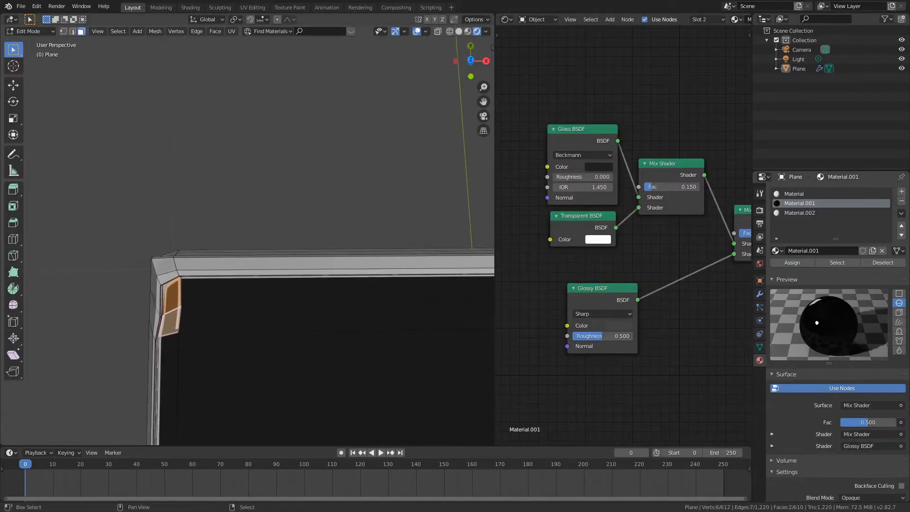
# Step: Add several loop cuts through the screen's far left corner faces to tighten that corner
pyautogui.hotkey('ctrl', 'r')
pyautogui.click(180, 296)
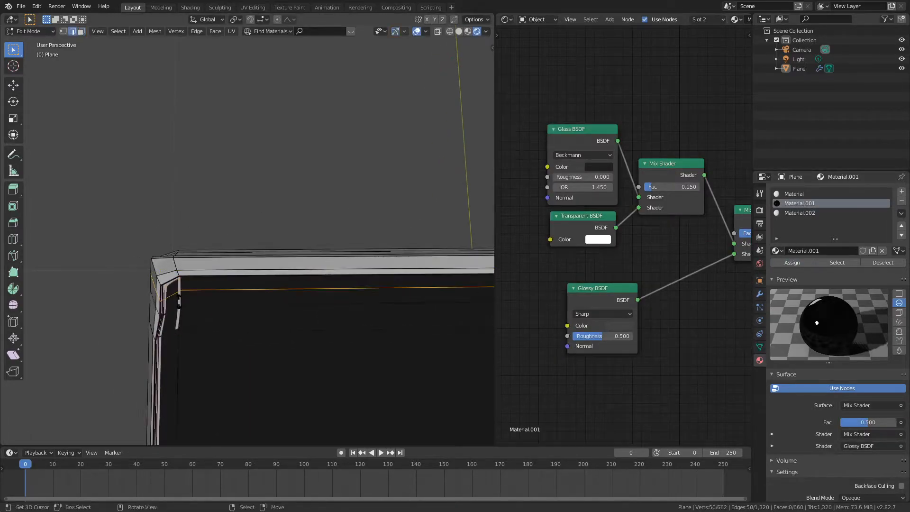
pyautogui.click(181, 313)
pyautogui.hotkey('ctrl', 'r')
pyautogui.click(176, 305)
pyautogui.click(180, 313)
pyautogui.click(176, 304)
pyautogui.click(176, 303)
# Step: Select the two light faces at the screen's far right corner and assign Material.001 to them
pyautogui.keyDown('shift'); pyautogui.moveTo(359, 301); pyautogui.dragTo(290, 324, button='middle'); pyautogui.keyUp('shift')
pyautogui.press('3')
pyautogui.click(271, 283)
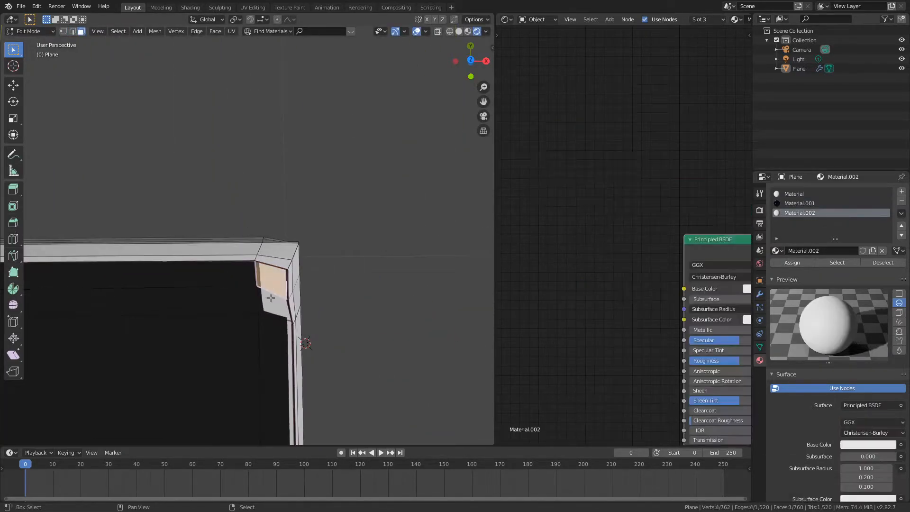
pyautogui.keyDown('shift'); pyautogui.click(272, 303); pyautogui.keyUp('shift')
pyautogui.click(787, 262)
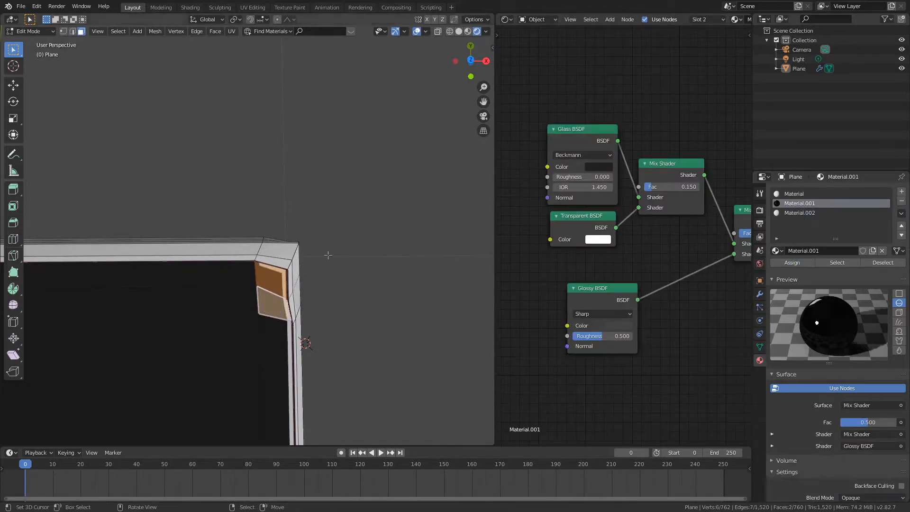
# Step: Add loop cuts through the screen's far right corner and slide them toward the far edge
pyautogui.click(268, 285)
pyautogui.click(337, 298)
pyautogui.hotkey('ctrl', 'r')
pyautogui.click(262, 280)
pyautogui.click(265, 236)
pyautogui.moveTo(265, 237); pyautogui.dragTo(258, 248, button='middle')
pyautogui.scroll(-11, 257, 247)
# Step: Add a crosswise loop cut over the screen and slide it toward the near edge
pyautogui.keyDown('shift'); pyautogui.moveTo(300, 386); pyautogui.dragTo(308, 260, button='middle'); pyautogui.keyUp('shift')
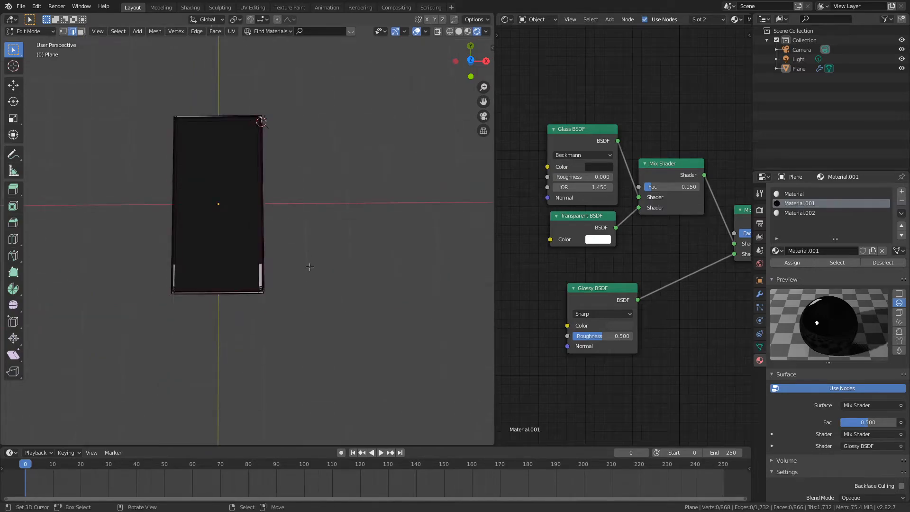
pyautogui.scroll(5, 282, 331)
pyautogui.press('3')
pyautogui.click(49, 324)
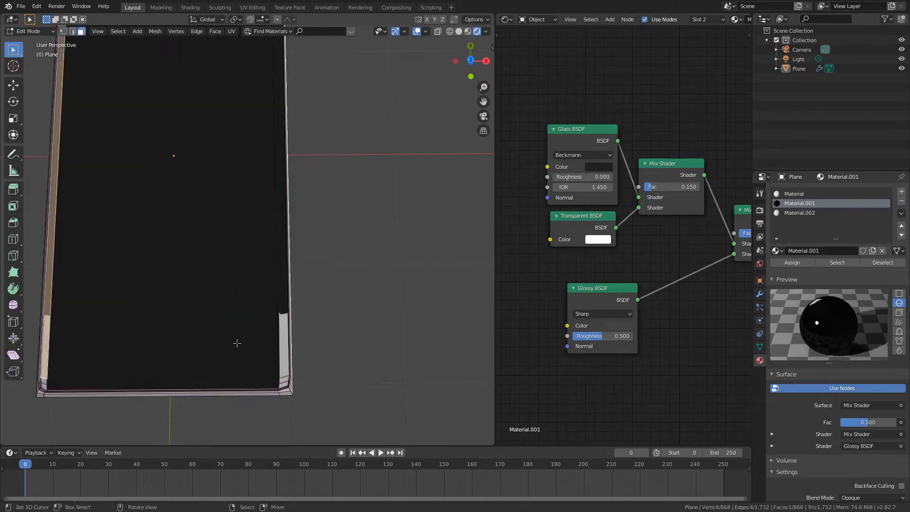
pyautogui.keyDown('shift'); pyautogui.click(286, 327); pyautogui.keyUp('shift')
pyautogui.hotkey('alt', 'a')
pyautogui.hotkey('ctrl', 'r')
pyautogui.click(76, 159)
pyautogui.click(76, 377)
pyautogui.hotkey('alt', 'a')
# Step: Select the light faces at both near corners of the screen and assign Material.001 to them
pyautogui.keyDown('shift'); pyautogui.moveTo(83, 379); pyautogui.dragTo(225, 278, button='middle'); pyautogui.keyUp('shift')
pyautogui.scroll(2, 224, 277)
pyautogui.scroll(2, 171, 364)
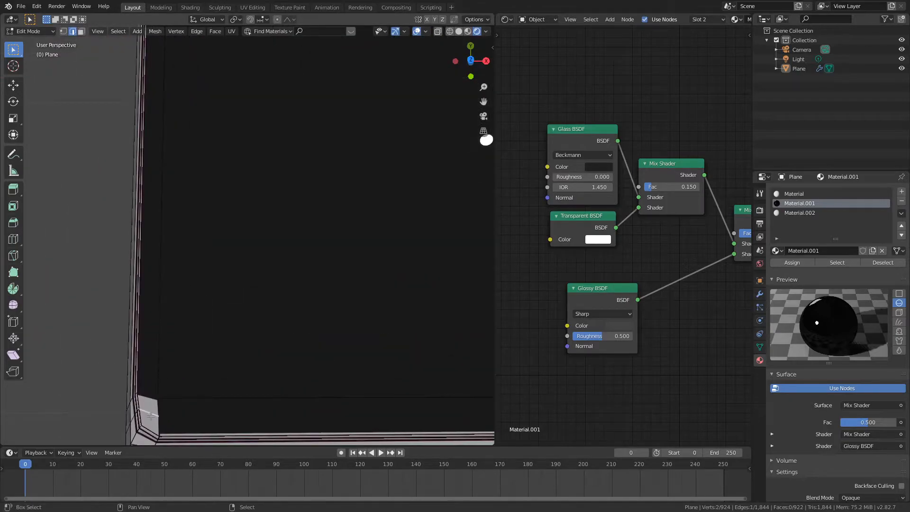
pyautogui.hotkey('ctrl', 'z')
pyautogui.hotkey('ctrl', 'z')
pyautogui.hotkey('ctrl', 'z')
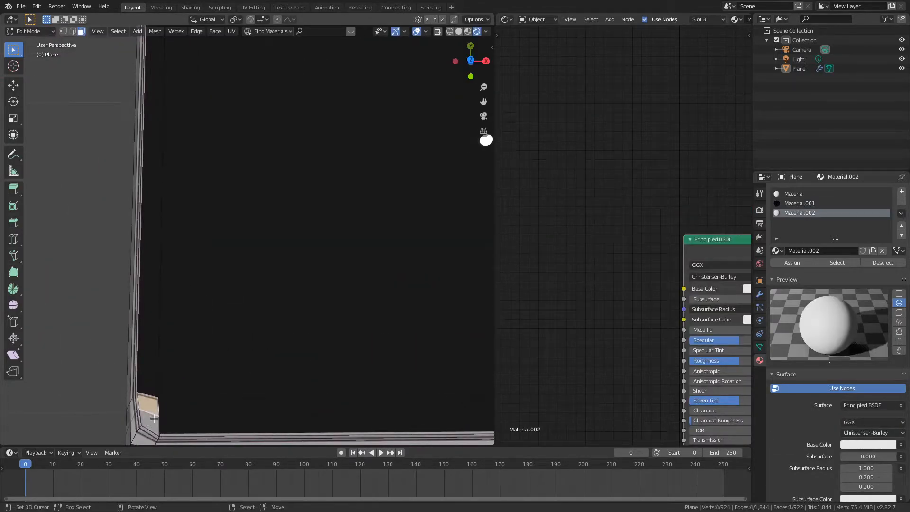
pyautogui.keyDown('shift'); pyautogui.moveTo(317, 364); pyautogui.dragTo(80, 321, button='middle'); pyautogui.keyUp('shift')
pyautogui.keyDown('shift'); pyautogui.moveTo(445, 331); pyautogui.dragTo(327, 319, button='middle'); pyautogui.keyUp('shift')
pyautogui.keyDown('shift'); pyautogui.moveTo(331, 349); pyautogui.dragTo(198, 320, button='middle'); pyautogui.keyUp('shift')
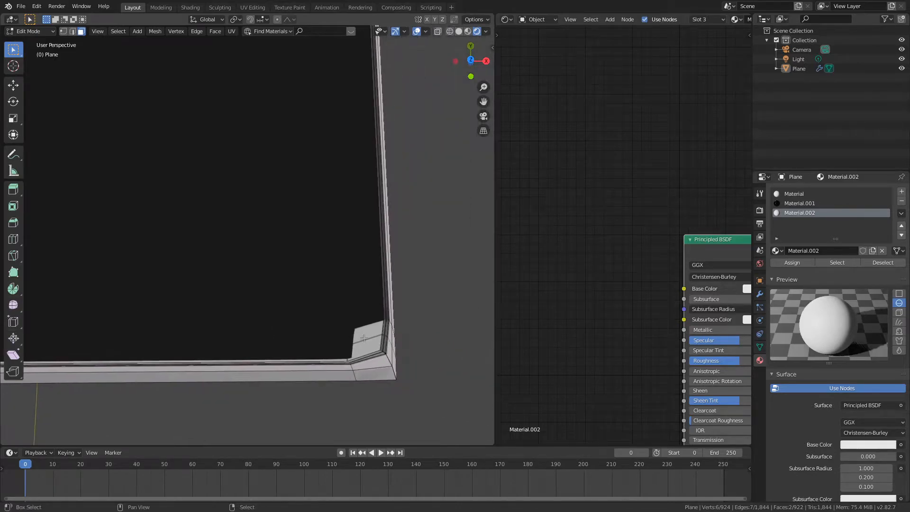
pyautogui.keyDown('shift'); pyautogui.click(368, 344); pyautogui.keyUp('shift')
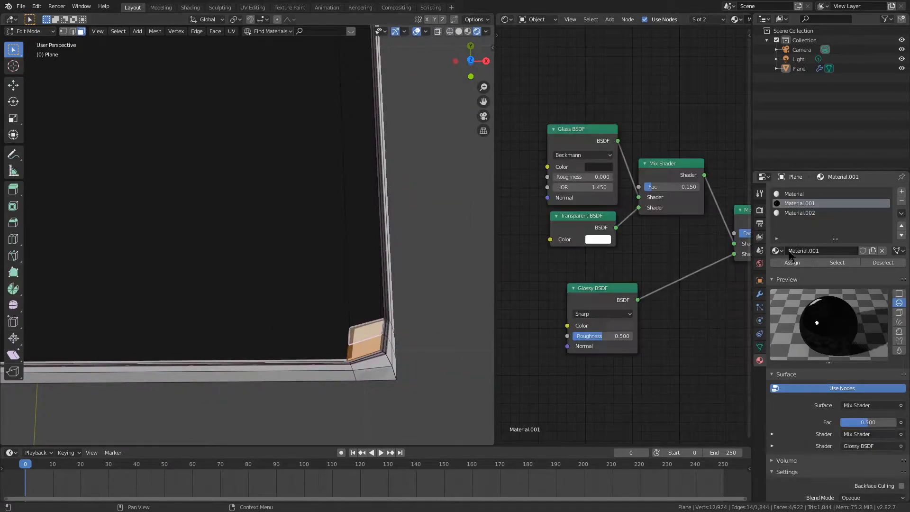
# Step: Crease the selected near corner faces and add a loop cut through the screen's near right corner
pyautogui.scroll(-4, 346, 226)
pyautogui.hotkey('shift', 'e')
pyautogui.click(300, 245)
pyautogui.hotkey('alt', 'a')
pyautogui.hotkey('ctrl', 'r')
pyautogui.click(305, 278)
pyautogui.click(359, 284)
pyautogui.hotkey('alt', 'a')
# Step: Add further loop cuts through the screen's near left corner and slide them into the corner
pyautogui.keyDown('shift'); pyautogui.moveTo(259, 263); pyautogui.dragTo(361, 272, button='middle'); pyautogui.keyUp('shift')
pyautogui.keyDown('shift'); pyautogui.moveTo(75, 287); pyautogui.dragTo(375, 320, button='middle'); pyautogui.keyUp('shift')
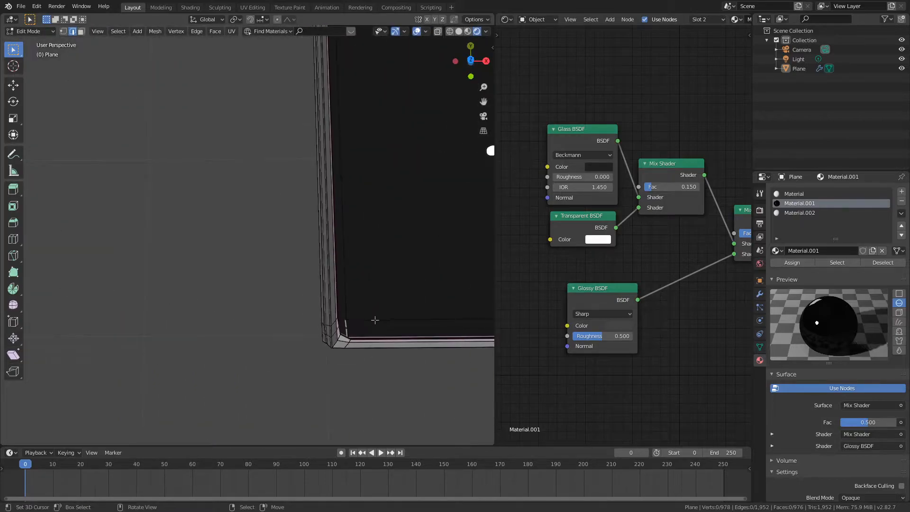
pyautogui.click(343, 315)
pyautogui.click(276, 299)
pyautogui.hotkey('ctrl', 'r')
pyautogui.click(342, 315)
pyautogui.click(398, 325)
# Step: Select the faces that use Material.002 and examine the rim and screen edge from a low angle
pyautogui.press('Tab')
pyautogui.moveTo(398, 325); pyautogui.dragTo(290, 233, button='middle')
pyautogui.moveTo(136, 207); pyautogui.dragTo(285, 191, button='middle')
pyautogui.scroll(3, 285, 190)
pyautogui.press('Tab')
pyautogui.click(791, 213)
pyautogui.click(833, 264)
pyautogui.moveTo(425, 198); pyautogui.dragTo(425, 163, button='middle')
pyautogui.moveTo(655, 176); pyautogui.dragTo(544, 135, button='middle')
pyautogui.moveTo(364, 187); pyautogui.dragTo(404, 154, button='middle')
pyautogui.press('Tab')
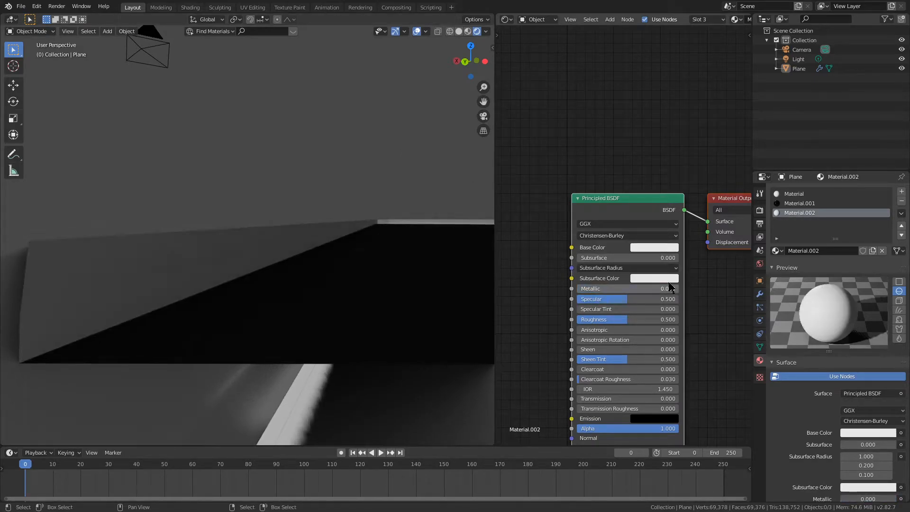
# Step: Replace Material.002's Principled BSDF with a Glossy BSDF linked to the output's Surface input
pyautogui.click(666, 247)
pyautogui.moveTo(710, 118)
pyautogui.mouseDown()
pyautogui.moveTo(711, 180)
pyautogui.moveTo(711, 127)
pyautogui.mouseUp()
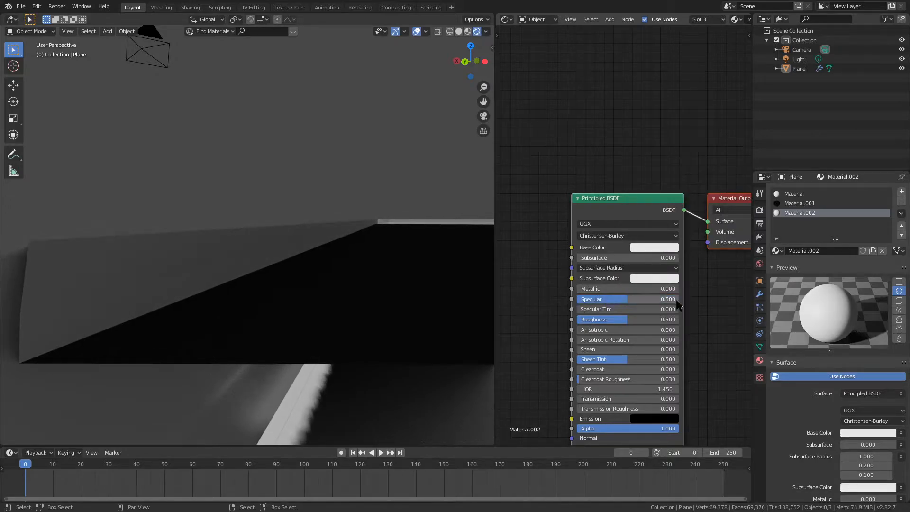
pyautogui.press('x')
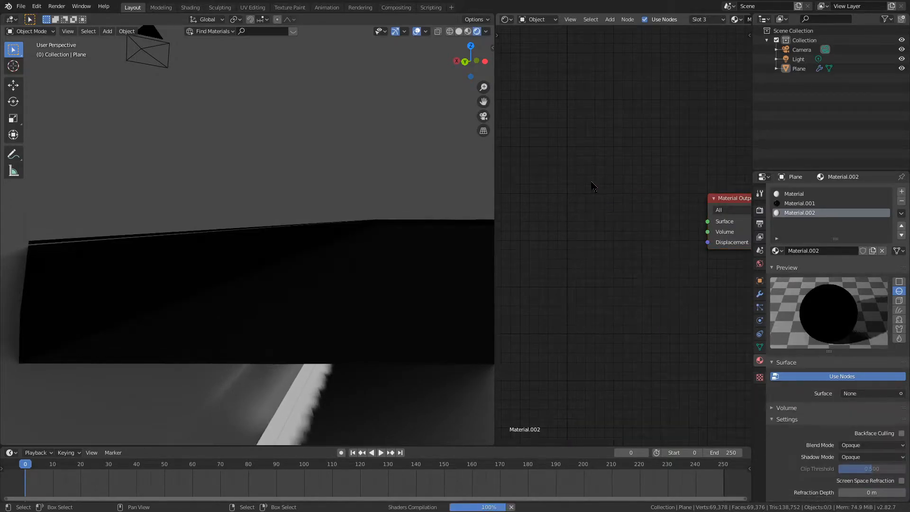
pyautogui.moveTo(584, 201)
pyautogui.click(630, 250)
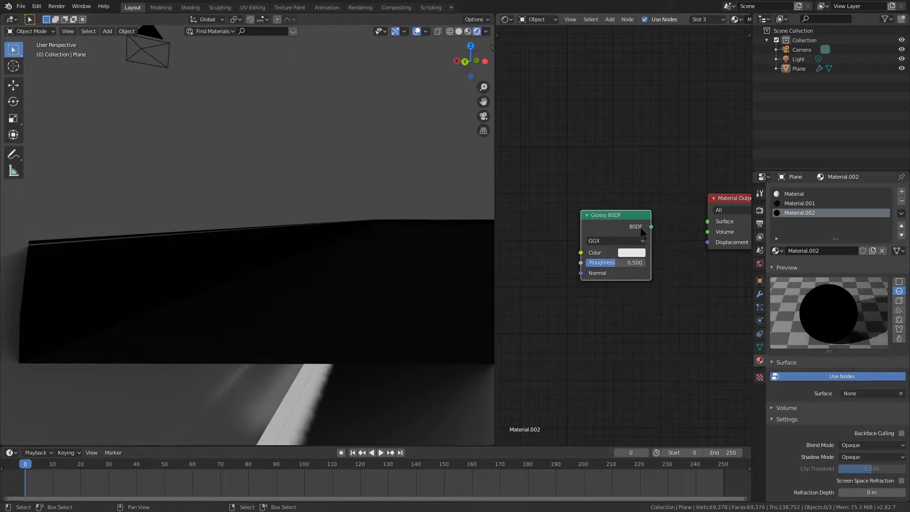
pyautogui.moveTo(718, 223); pyautogui.dragTo(707, 221)
# Step: Try a roughness of 0 on the Glossy BSDF, undo it, and try its colour and distribution settings
pyautogui.moveTo(399, 148); pyautogui.dragTo(310, 142, button='middle')
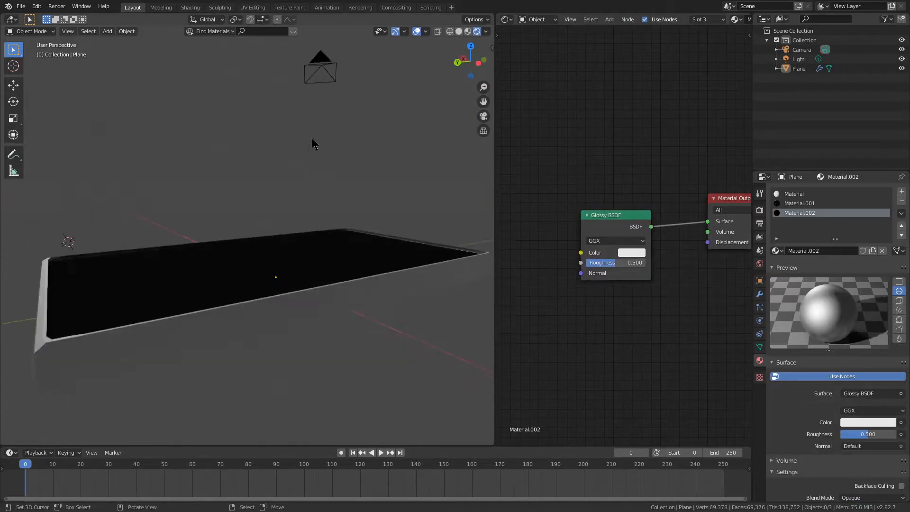
pyautogui.moveTo(591, 265)
pyautogui.mouseDown()
pyautogui.moveTo(625, 263)
pyautogui.moveTo(588, 263)
pyautogui.mouseUp()
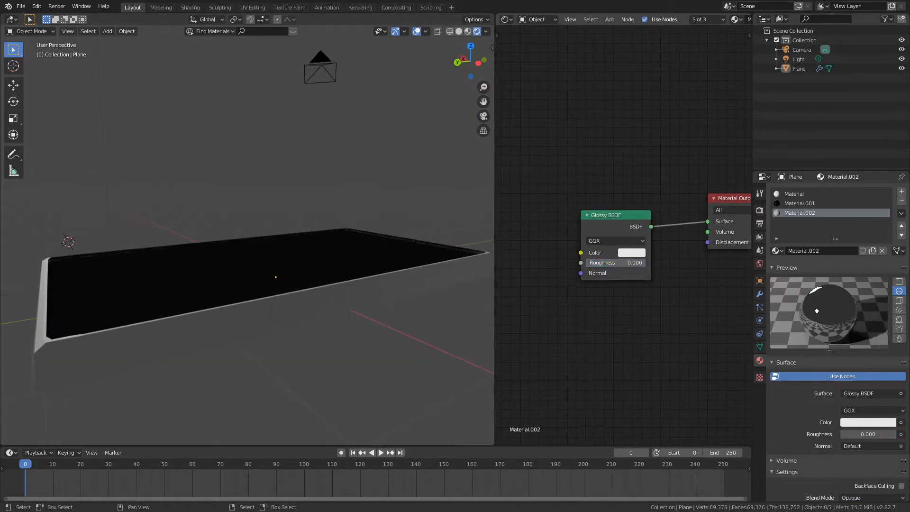
pyautogui.hotkey('ctrl', 'z')
pyautogui.moveTo(398, 256); pyautogui.dragTo(246, 256, button='middle')
pyautogui.click(634, 253)
pyautogui.click(615, 241)
pyautogui.click(611, 245)
pyautogui.moveTo(264, 149); pyautogui.dragTo(414, 183, button='middle')
# Step: Replace the Glossy BSDF with a Glass BSDF of roughness 1.000 linked to the output's Surface input
pyautogui.rightClick(615, 262)
pyautogui.press('x')
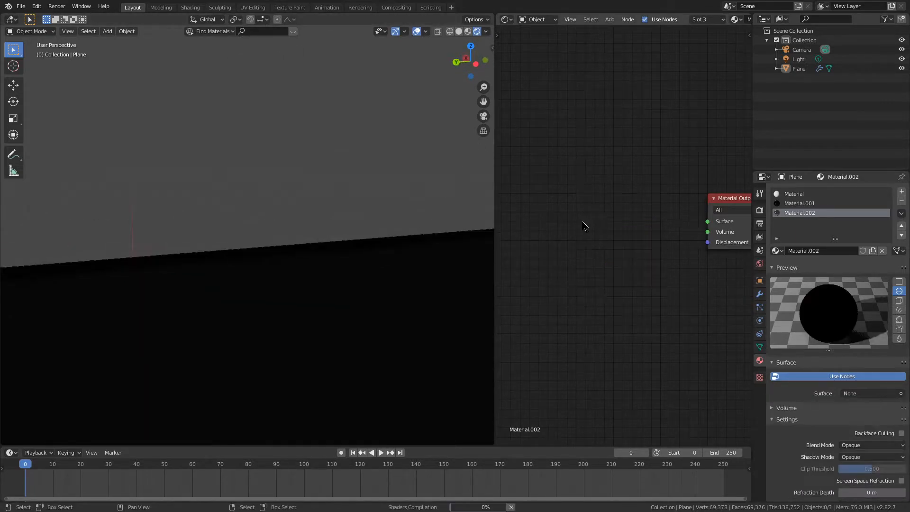
pyautogui.moveTo(582, 226)
pyautogui.click(642, 252)
pyautogui.click(592, 256)
pyautogui.click(604, 239)
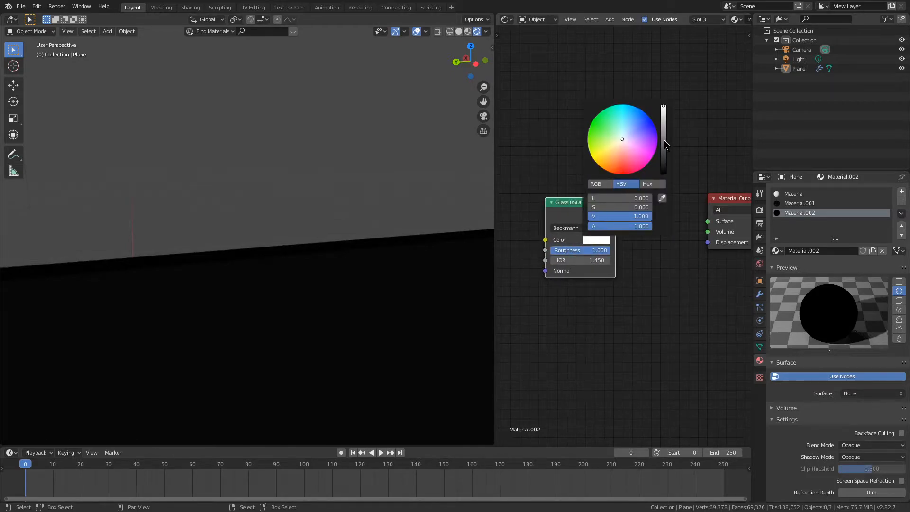
pyautogui.moveTo(706, 227); pyautogui.dragTo(707, 221)
pyautogui.moveTo(353, 189); pyautogui.dragTo(384, 180, button='middle')
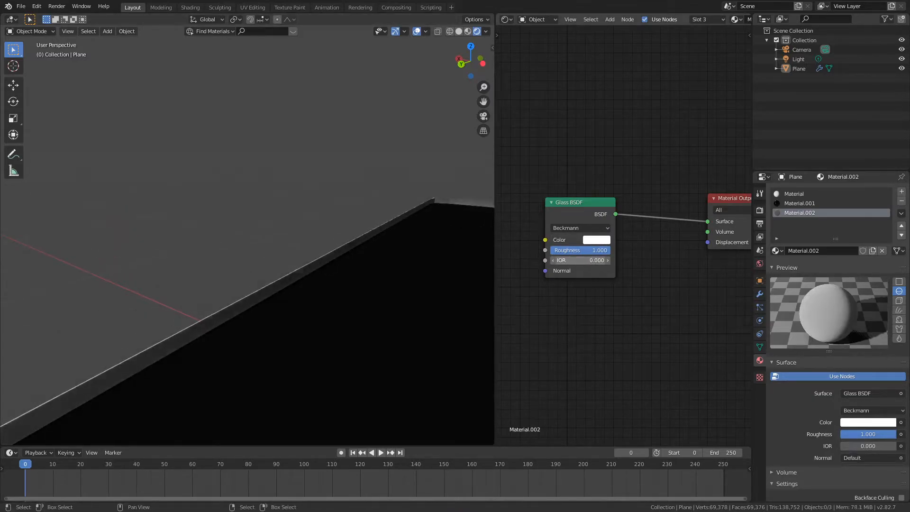
# Step: Set the Glass BSDF's colour to a fully saturated red
pyautogui.click(596, 239)
pyautogui.click(632, 128)
pyautogui.moveTo(632, 128); pyautogui.dragTo(620, 151)
pyautogui.rightClick(605, 171)
pyautogui.moveTo(411, 218); pyautogui.dragTo(450, 228, button='middle')
pyautogui.scroll(-3, 466, 222)
pyautogui.click(598, 240)
pyautogui.moveTo(605, 148); pyautogui.dragTo(610, 172)
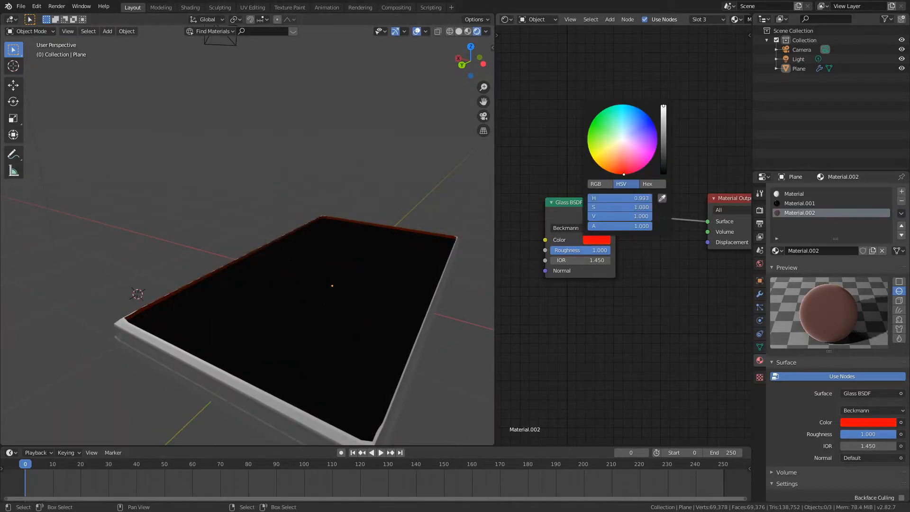
# Step: Examine the red inner border from several angles in object and edit mode and in different viewport shading modes
pyautogui.moveTo(464, 327); pyautogui.dragTo(359, 308, button='middle')
pyautogui.press('Tab')
pyautogui.press('Tab')
pyautogui.moveTo(410, 234)
pyautogui.mouseDown(button='middle')
pyautogui.moveTo(351, 237)
pyautogui.moveTo(393, 299)
pyautogui.moveTo(360, 281)
pyautogui.moveTo(391, 270)
pyautogui.moveTo(361, 258)
pyautogui.moveTo(303, 265)
pyautogui.moveTo(274, 283)
pyautogui.moveTo(120, 241)
pyautogui.mouseUp(button='middle')
pyautogui.press('Tab')
pyautogui.press('Tab')
pyautogui.press('z')
pyautogui.click(177, 240)
pyautogui.moveTo(190, 240); pyautogui.dragTo(275, 229, button='middle')
pyautogui.press('z')
pyautogui.click(282, 266)
pyautogui.moveTo(284, 266)
pyautogui.mouseDown(button='middle')
pyautogui.moveTo(343, 257)
pyautogui.moveTo(436, 269)
pyautogui.moveTo(474, 260)
pyautogui.mouseUp(button='middle')
pyautogui.press('z')
pyautogui.click(415, 215)
pyautogui.scroll(2, 371, 248)
pyautogui.moveTo(321, 192)
pyautogui.mouseDown(button='middle')
pyautogui.moveTo(395, 201)
pyautogui.moveTo(361, 311)
pyautogui.moveTo(389, 215)
pyautogui.moveTo(341, 284)
pyautogui.moveTo(319, 275)
pyautogui.moveTo(278, 385)
pyautogui.moveTo(386, 223)
pyautogui.moveTo(319, 198)
pyautogui.moveTo(263, 246)
pyautogui.mouseUp(button='middle')
# Step: Add a centred loop cut along the red inner border strip, undoing a first attempt
pyautogui.press('Tab')
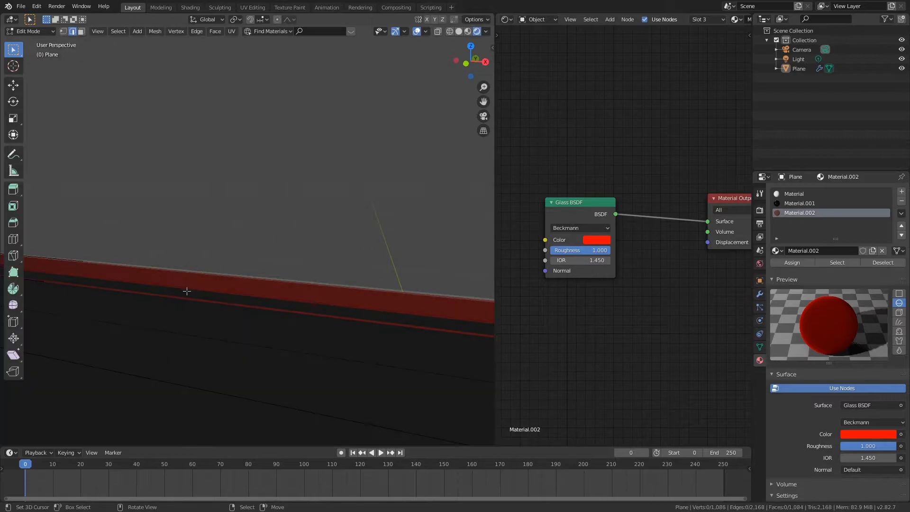
pyautogui.click(759, 294)
pyautogui.hotkey('ctrl', 'r')
pyautogui.click(311, 296)
pyautogui.click(190, 270)
pyautogui.hotkey('ctrl', 'z')
pyautogui.hotkey('ctrl', 'r')
pyautogui.rightClick(254, 285)
# Step: Add a loop cut across the red border strip and slide it close to the far corner
pyautogui.scroll(-3, 254, 286)
pyautogui.moveTo(255, 285); pyautogui.dragTo(116, 248, button='middle')
pyautogui.click(78, 244)
pyautogui.click(81, 278)
pyautogui.hotkey('ctrl', 'r')
pyautogui.click(74, 247)
pyautogui.click(85, 286)
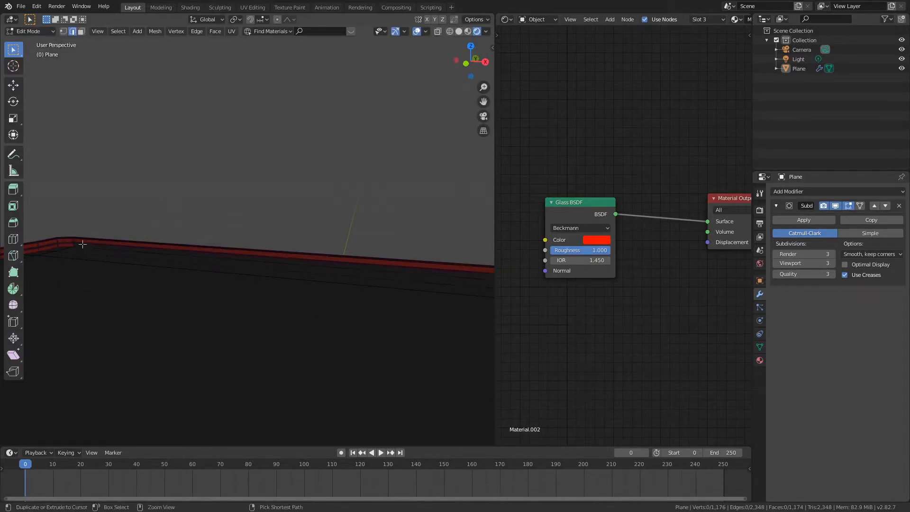
# Step: Select the long face just below the red border strip and assign Material.002 to it
pyautogui.press('3')
pyautogui.click(250, 259)
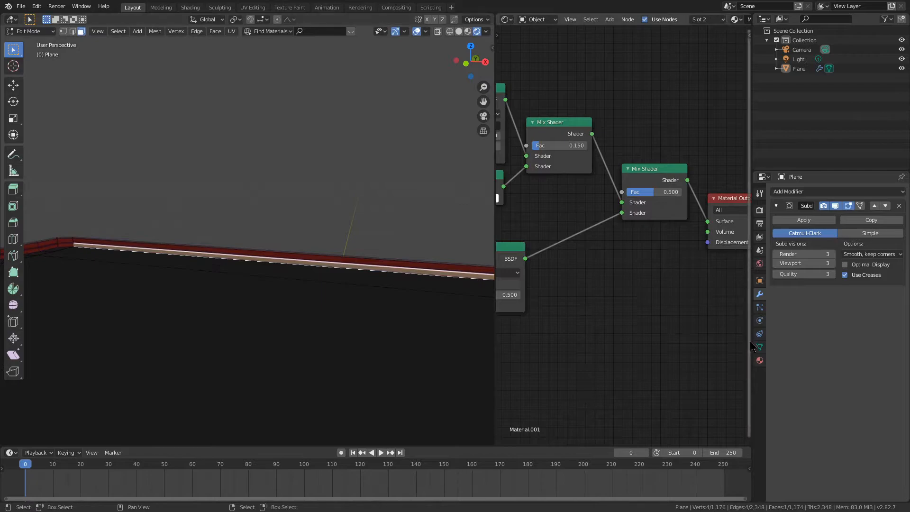
pyautogui.click(760, 360)
pyautogui.click(801, 213)
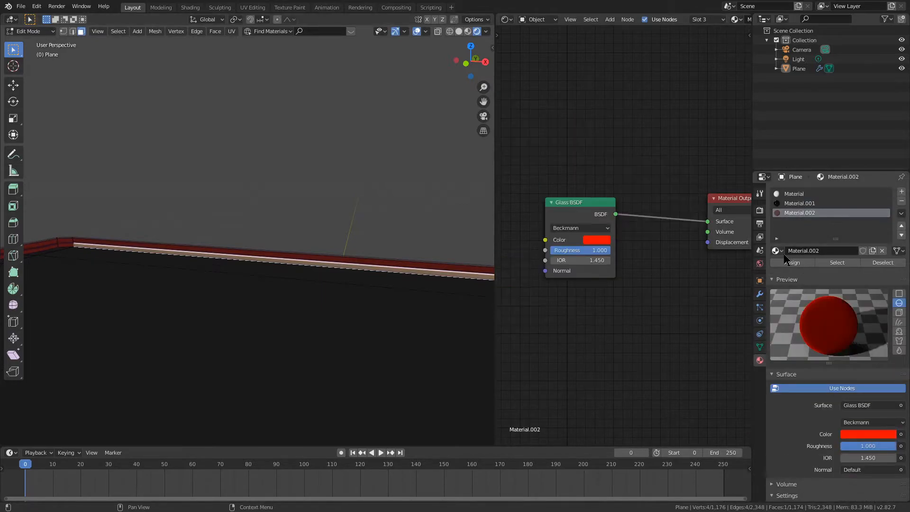
pyautogui.click(777, 250)
pyautogui.press('Tab')
# Step: Add a loop cut across the phone, running through the red border strip and the screen
pyautogui.press('Tab')
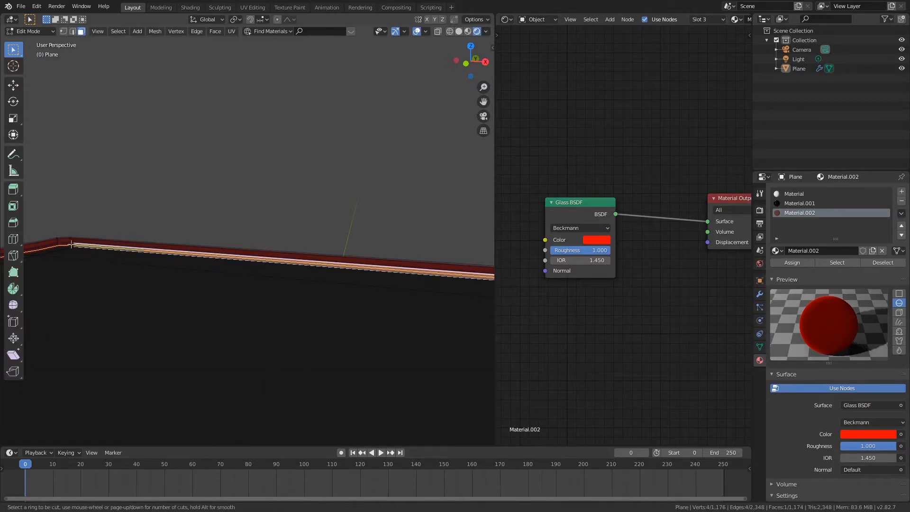
pyautogui.click(72, 244)
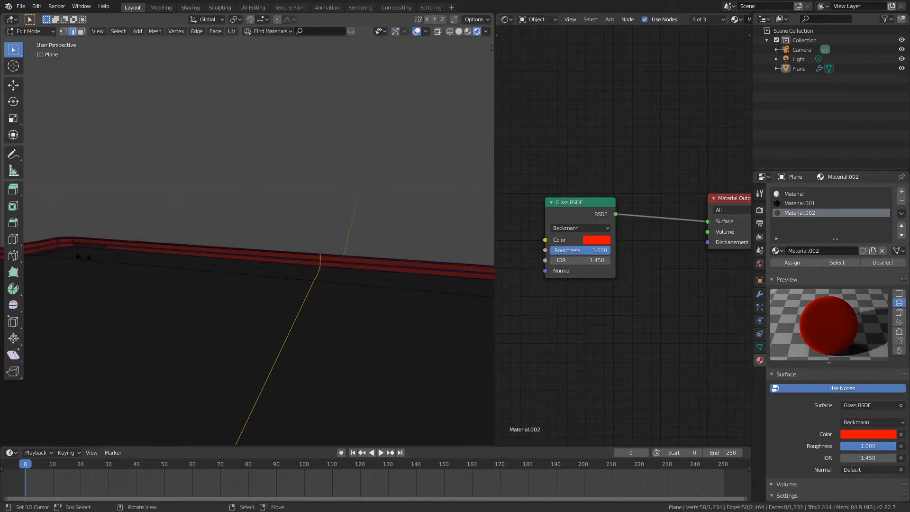
pyautogui.click(184, 187)
pyautogui.click(289, 269)
pyautogui.click(10, 334)
pyautogui.moveTo(28, 316); pyautogui.dragTo(183, 358, button='middle')
pyautogui.scroll(-3, 252, 317)
pyautogui.scroll(3, 193, 331)
pyautogui.moveTo(308, 246); pyautogui.dragTo(482, 267, button='middle')
# Step: Return the phone to object mode and apply its modifier
pyautogui.press('Tab')
pyautogui.scroll(-2, 482, 266)
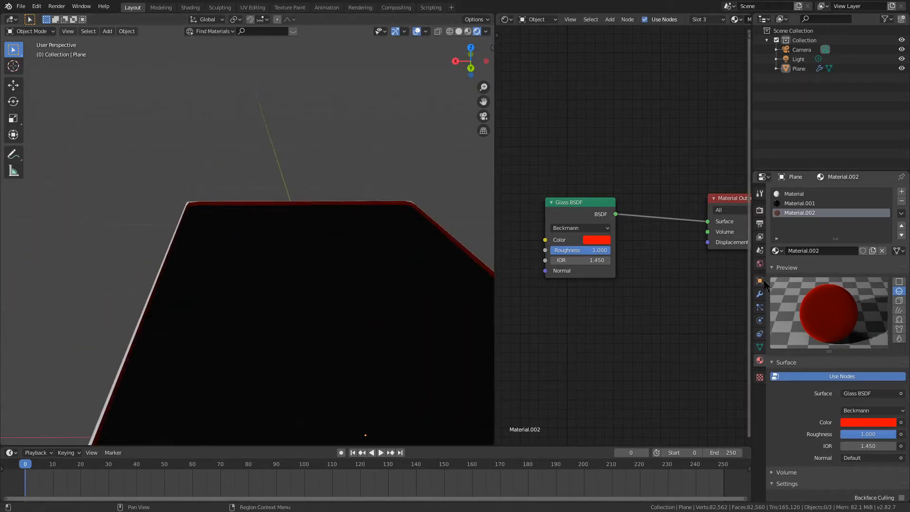
pyautogui.click(759, 294)
pyautogui.click(804, 220)
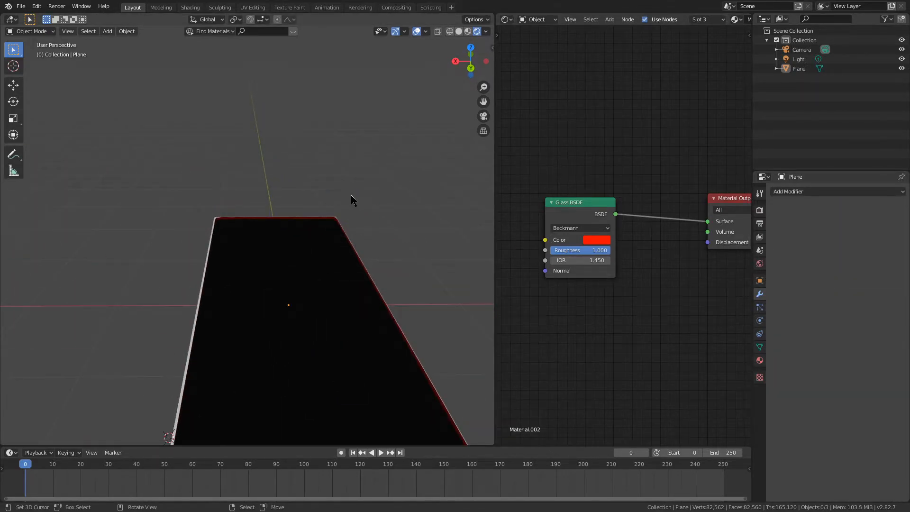
# Step: Examine the whole phone from several angles in different viewport shading modes, ending in solid shading
pyautogui.moveTo(355, 199); pyautogui.dragTo(238, 187, button='middle')
pyautogui.press('z')
pyautogui.click(418, 204)
pyautogui.moveTo(417, 199); pyautogui.dragTo(438, 223, button='middle')
pyautogui.press('z')
pyautogui.click(405, 259)
pyautogui.moveTo(405, 259)
pyautogui.mouseDown(button='middle')
pyautogui.moveTo(412, 300)
pyautogui.moveTo(374, 312)
pyautogui.moveTo(482, 263)
pyautogui.moveTo(487, 311)
pyautogui.moveTo(309, 294)
pyautogui.moveTo(276, 300)
pyautogui.mouseUp(button='middle')
pyautogui.press('z')
pyautogui.click(367, 290)
pyautogui.moveTo(368, 290)
pyautogui.mouseDown(button='middle')
pyautogui.moveTo(274, 224)
pyautogui.moveTo(229, 212)
pyautogui.mouseUp(button='middle')
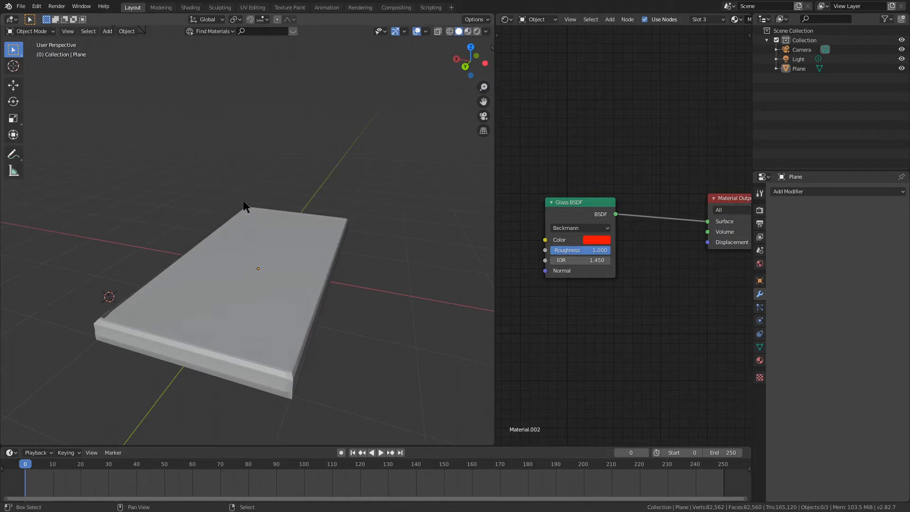
pyautogui.hotkey('shift', 'a')
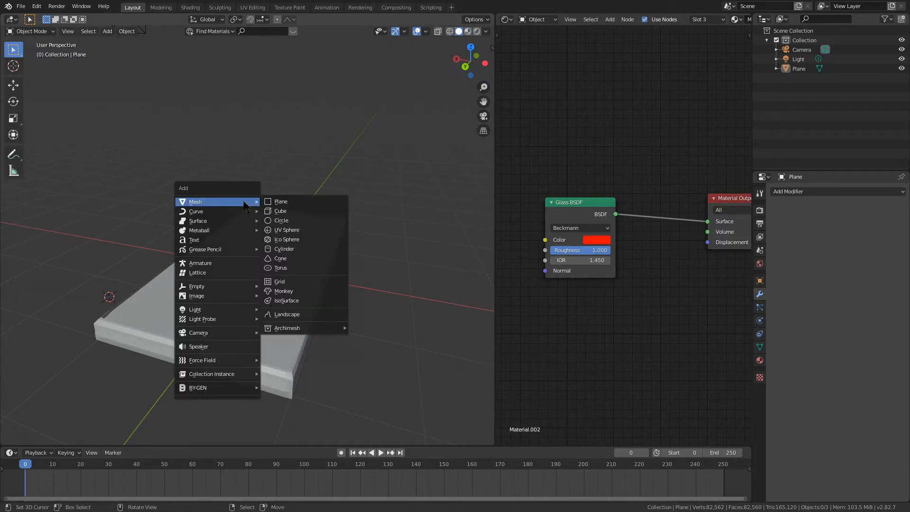
pyautogui.click(321, 216)
pyautogui.moveTo(325, 217); pyautogui.dragTo(247, 221, button='middle')
pyautogui.press('Delete')
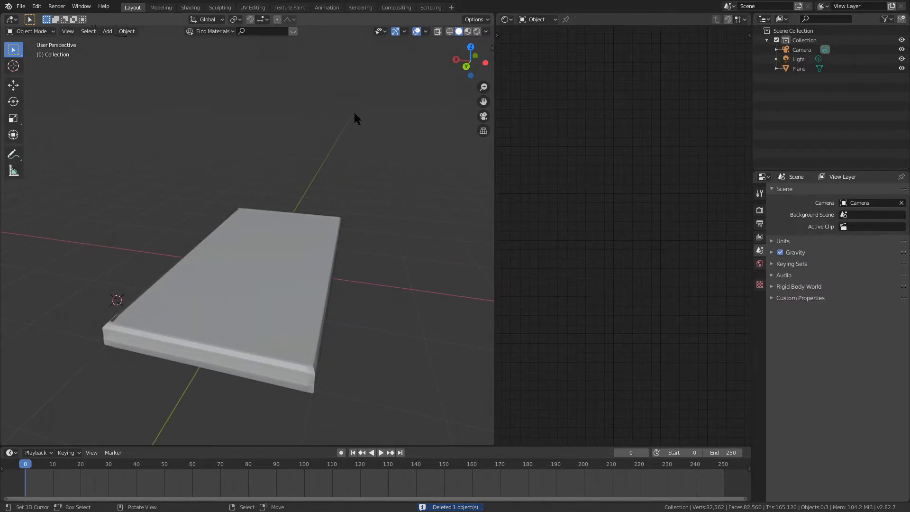
# Step: Close the node editor by joining its area into the 3D viewport
pyautogui.click(488, 19)
pyautogui.moveTo(493, 16); pyautogui.dragTo(583, 53)
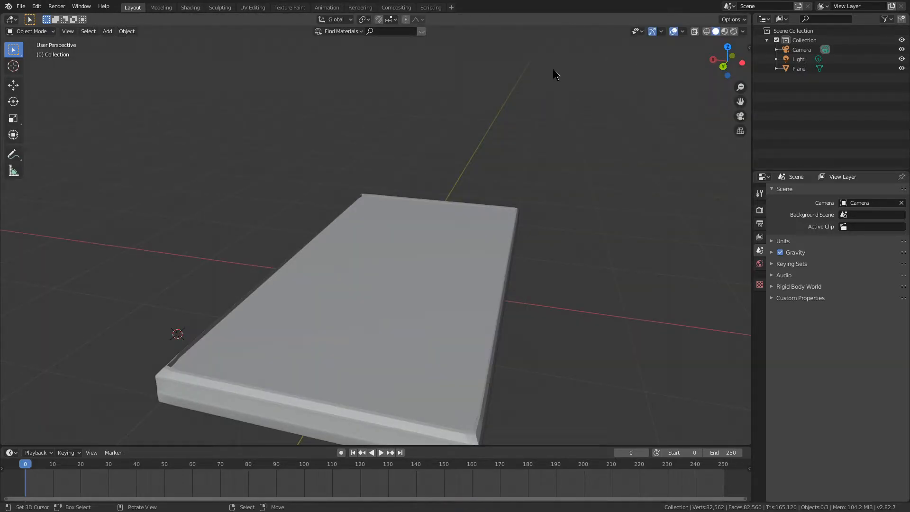
pyautogui.moveTo(555, 75); pyautogui.dragTo(505, 105, button='middle')
pyautogui.hotkey('shift', 'a')
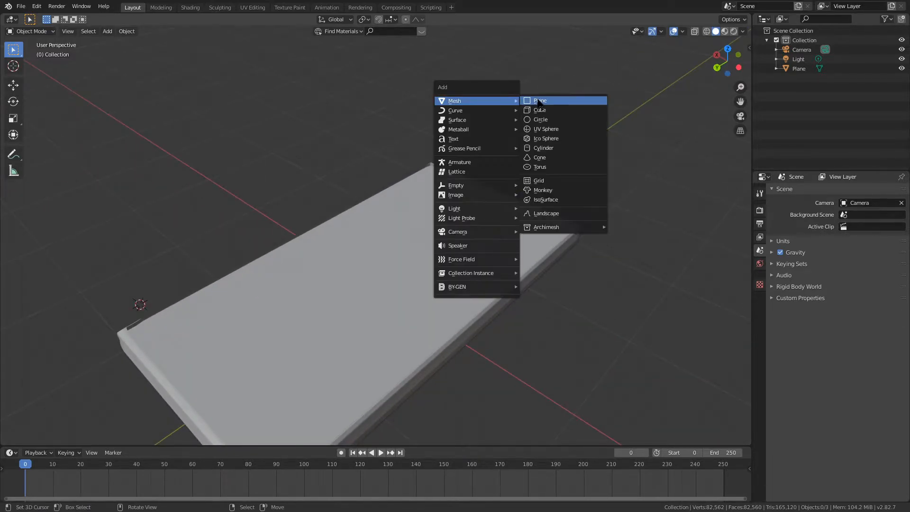
pyautogui.click(540, 99)
pyautogui.scroll(-3, 413, 118)
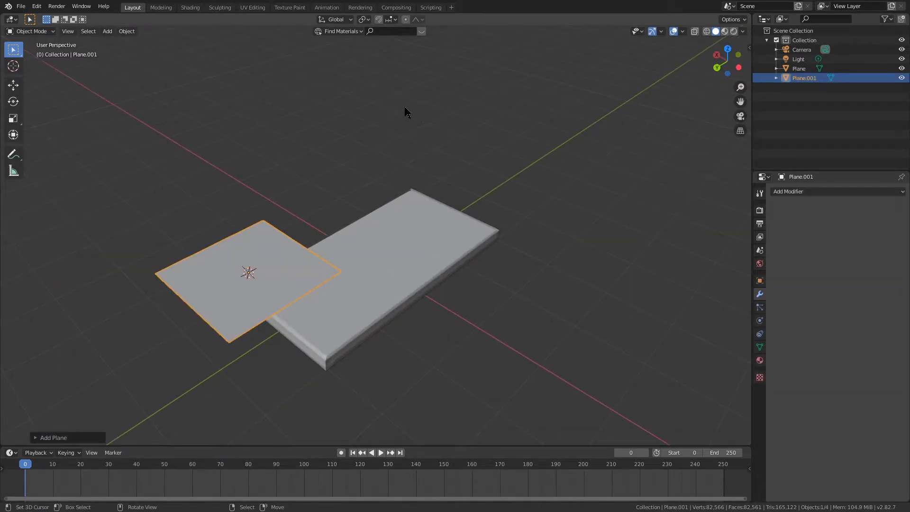
pyautogui.press('Delete')
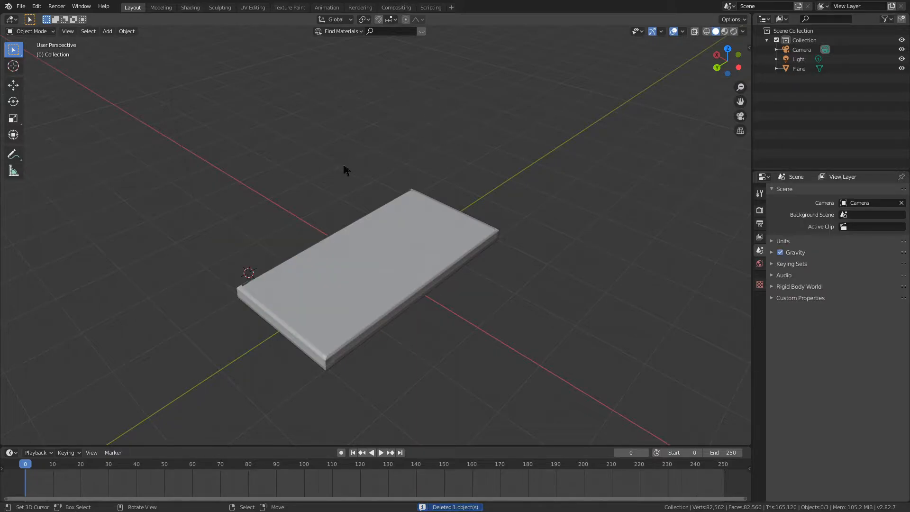
# Step: Add a mesh plane at the 3D cursor and scale it up by a factor of 5 four times in succession
pyautogui.hotkey('shift', 'a')
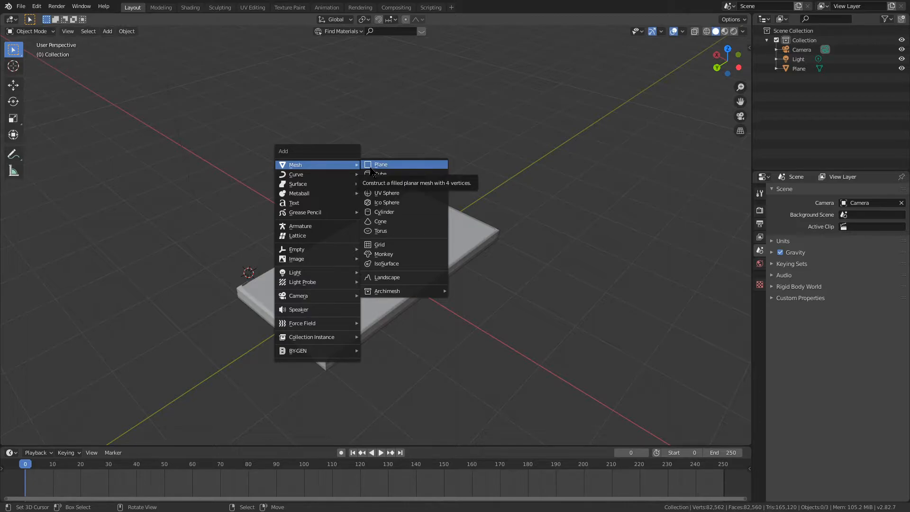
pyautogui.click(371, 170)
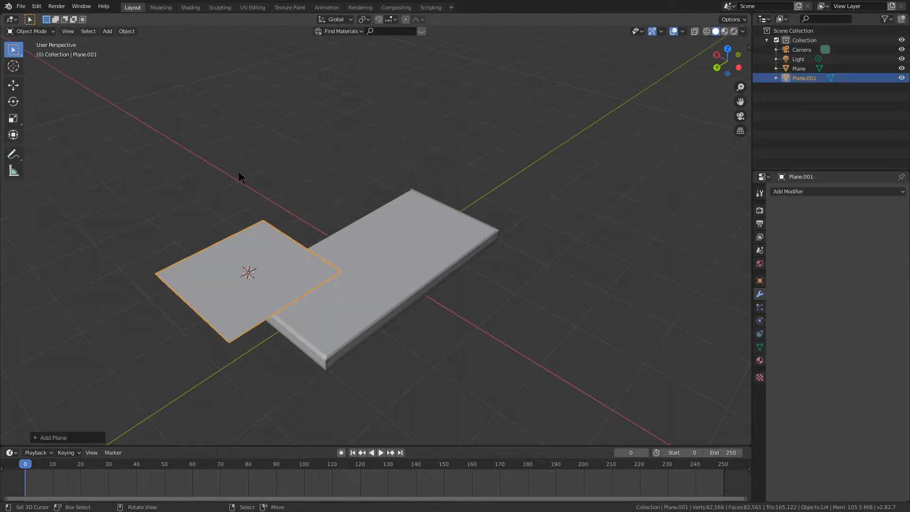
pyautogui.write('s')
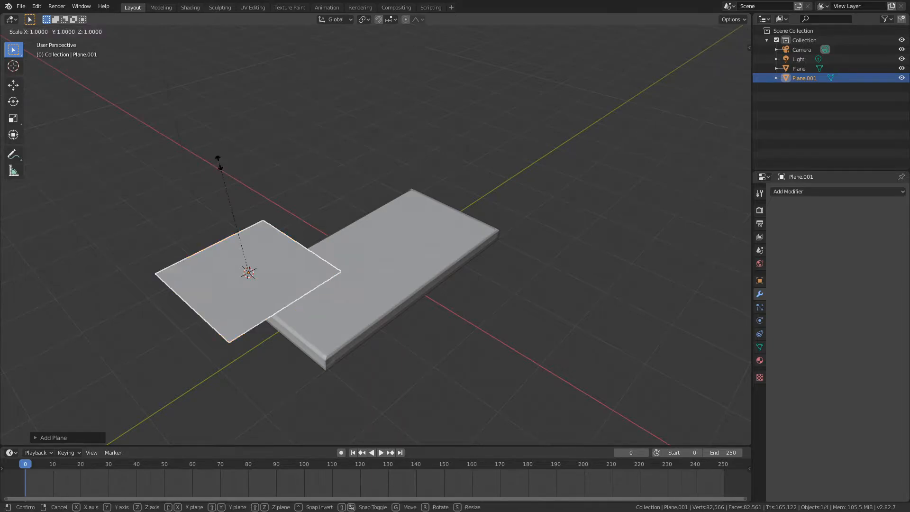
pyautogui.write('5')
pyautogui.press('Return')
pyautogui.press('w')
pyautogui.scroll(-2, 381, 198)
pyautogui.scroll(-5, 381, 198)
pyautogui.write('s')
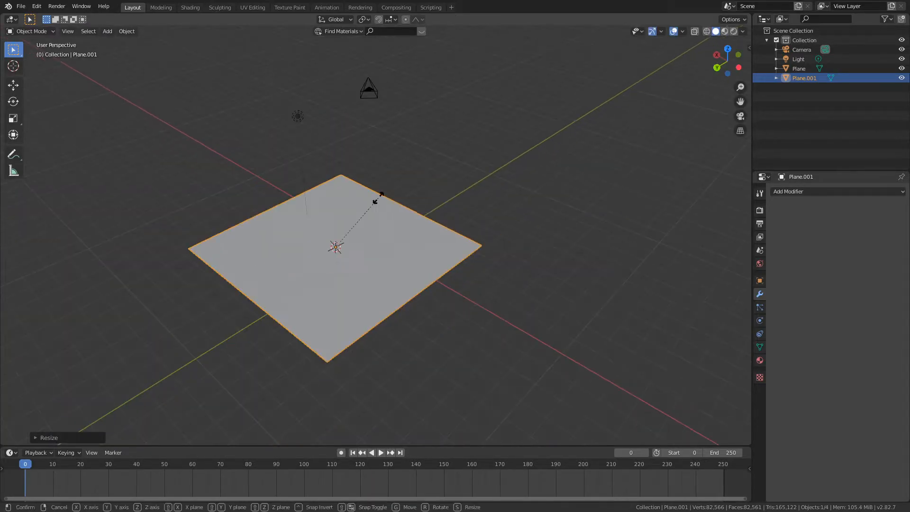
pyautogui.write('5')
pyautogui.press('Return')
pyautogui.write('s5')
pyautogui.press('Return')
pyautogui.write('s5')
pyautogui.press('Return')
pyautogui.scroll(-8, 384, 194)
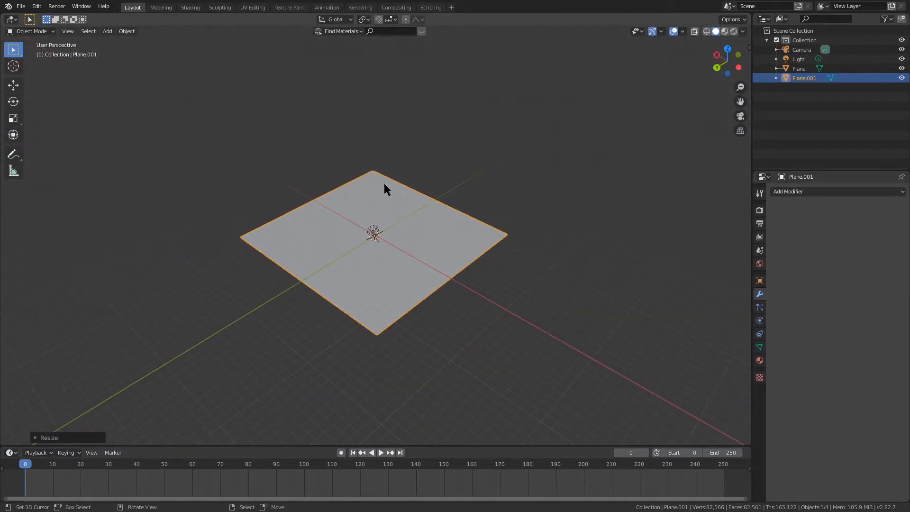
# Step: Move the large plane down along the Z axis so it lies beneath the phone as a ground surface
pyautogui.scroll(6, 382, 185)
pyautogui.press('g')
pyautogui.press('z')
pyautogui.click(384, 195)
pyautogui.scroll(8, 383, 195)
pyautogui.moveTo(384, 194); pyautogui.dragTo(446, 200, button='middle')
pyautogui.press('g')
pyautogui.press('z')
pyautogui.click(389, 139)
pyautogui.press('g')
pyautogui.press('z')
pyautogui.click(398, 110)
pyautogui.scroll(-6, 446, 200)
pyautogui.scroll(8, 447, 201)
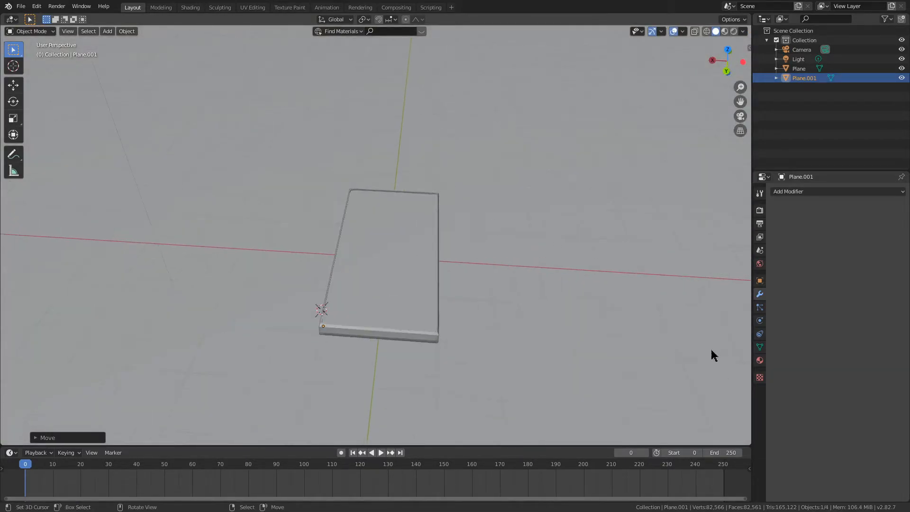
# Step: Create a new material for the ground plane and open a shader editor beside the 3D viewport without its sidebar
pyautogui.click(759, 360)
pyautogui.click(818, 232)
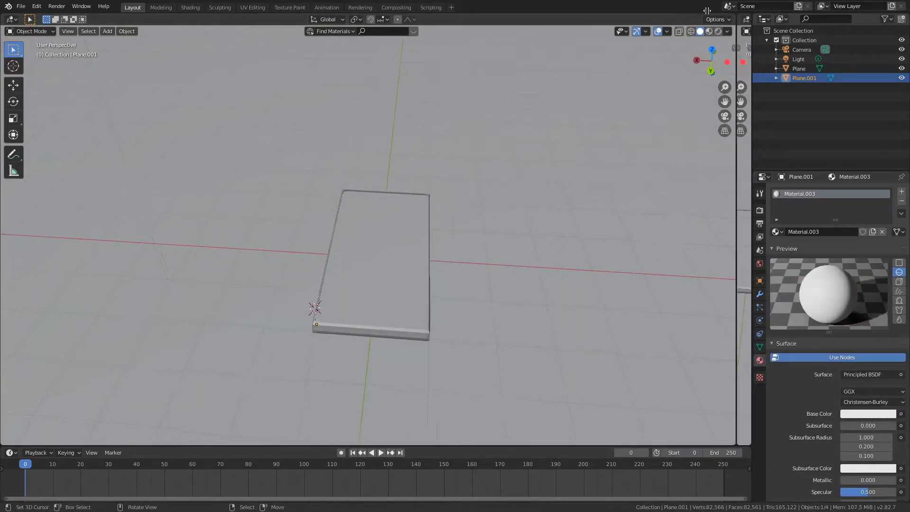
pyautogui.moveTo(749, 16); pyautogui.dragTo(317, 21)
pyautogui.click(329, 20)
pyautogui.click(350, 86)
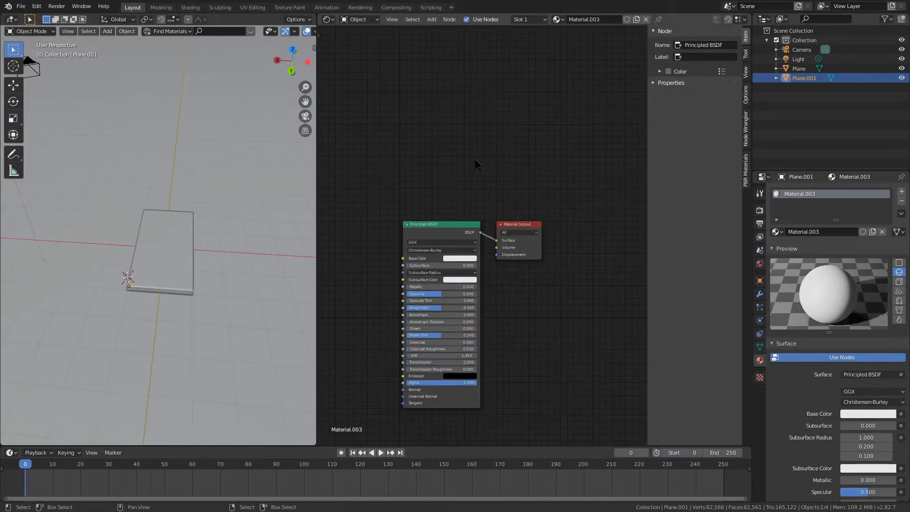
pyautogui.press('n')
pyautogui.scroll(2, 588, 155)
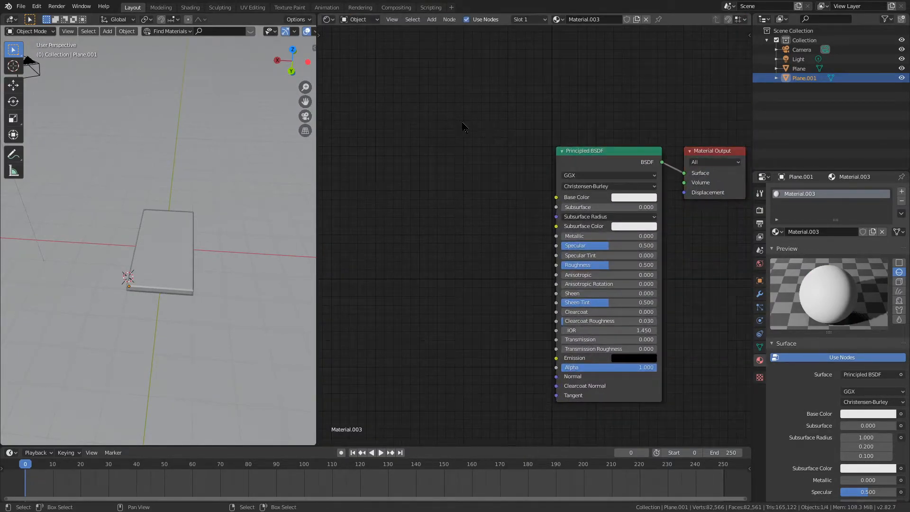
# Step: Add an Image Texture node beside the Principled BSDF and duplicate it several times into a vertical stack
pyautogui.moveTo(440, 171)
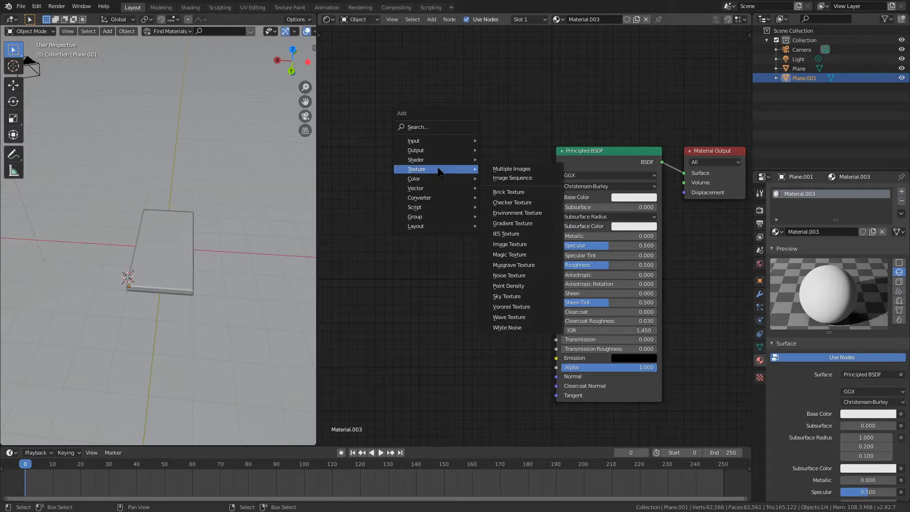
pyautogui.click(510, 243)
pyautogui.click(402, 115)
pyautogui.hotkey('shift', 'd')
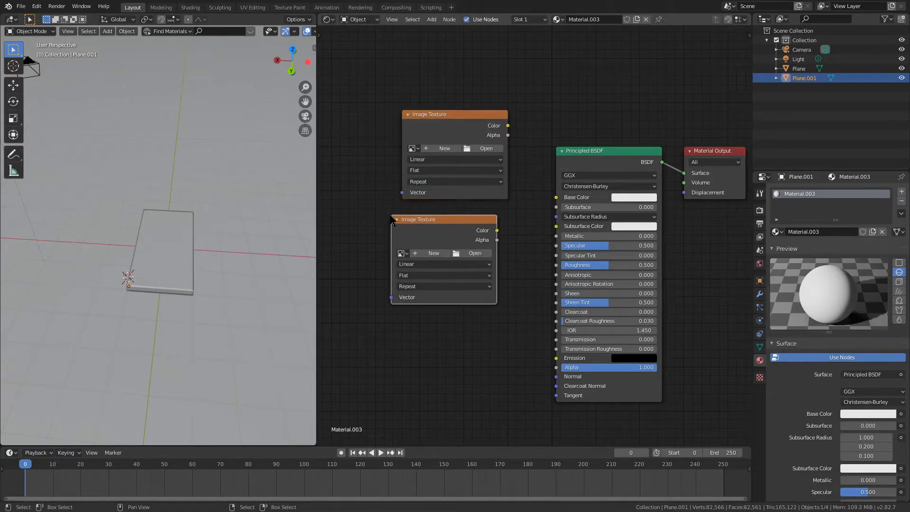
pyautogui.click(391, 219)
pyautogui.hotkey('shift', 'd')
pyautogui.click(387, 313)
pyautogui.hotkey('shift', 'd')
pyautogui.moveTo(439, 295)
pyautogui.mouseDown()
pyautogui.moveTo(434, 286)
pyautogui.moveTo(436, 303)
pyautogui.mouseUp()
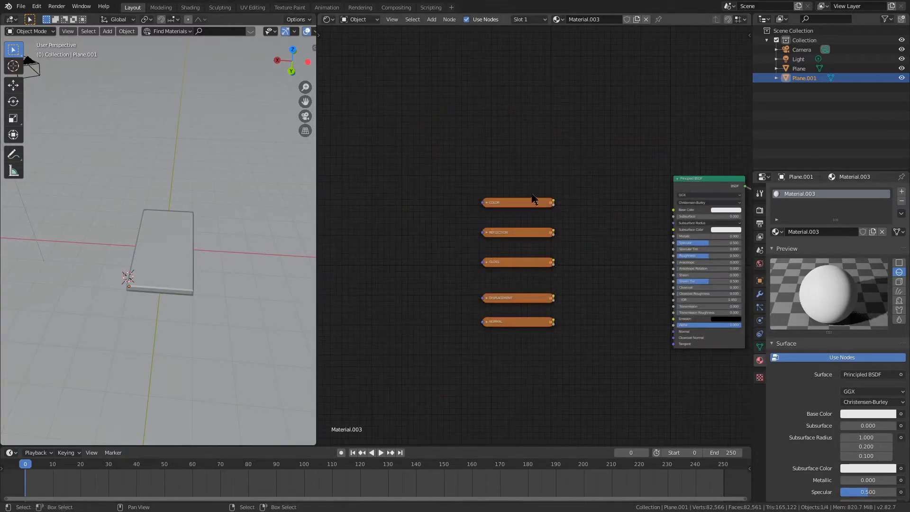
# Step: Expand and collapse the REFLECTION, GLOSS, DISPLACEMENT, NORMAL and COLOR texture nodes to review their images and settings
pyautogui.scroll(2, 542, 192)
pyautogui.moveTo(545, 191)
pyautogui.mouseDown(button='middle')
pyautogui.moveTo(527, 188)
pyautogui.moveTo(558, 196)
pyautogui.mouseUp(button='middle')
pyautogui.click(420, 213)
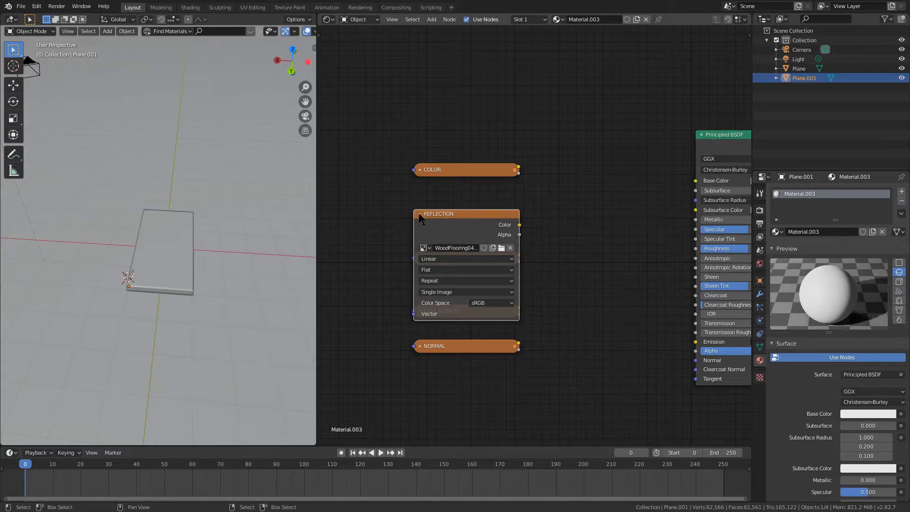
pyautogui.click(419, 214)
pyautogui.click(420, 258)
pyautogui.click(420, 258)
pyautogui.click(419, 311)
pyautogui.click(420, 311)
pyautogui.click(420, 346)
pyautogui.click(421, 346)
pyautogui.click(420, 170)
pyautogui.click(420, 170)
pyautogui.moveTo(499, 178); pyautogui.dragTo(441, 172, button='middle')
# Step: Place the COLOR texture node nearer the Principled BSDF and connect its color output to Base Color
pyautogui.hotkey('shift', 'a')
pyautogui.hotkey('shift', 'a')
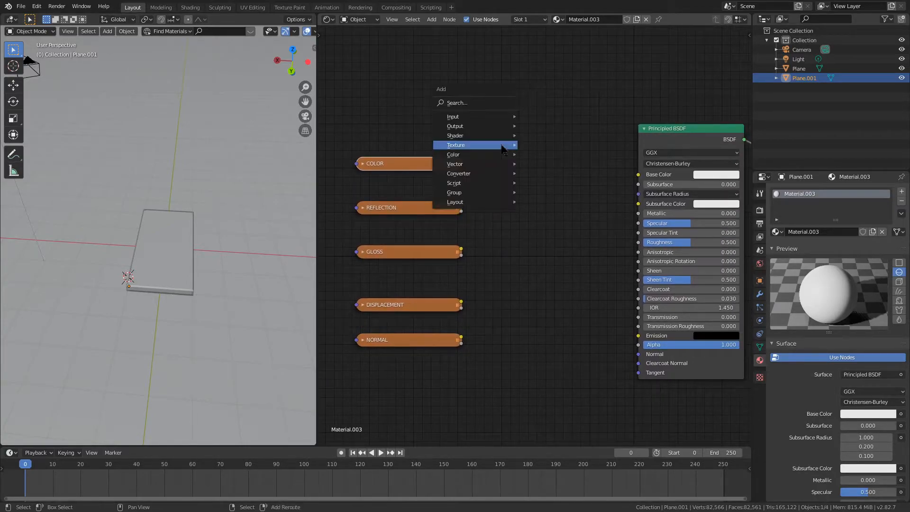
pyautogui.moveTo(441, 167); pyautogui.dragTo(536, 140)
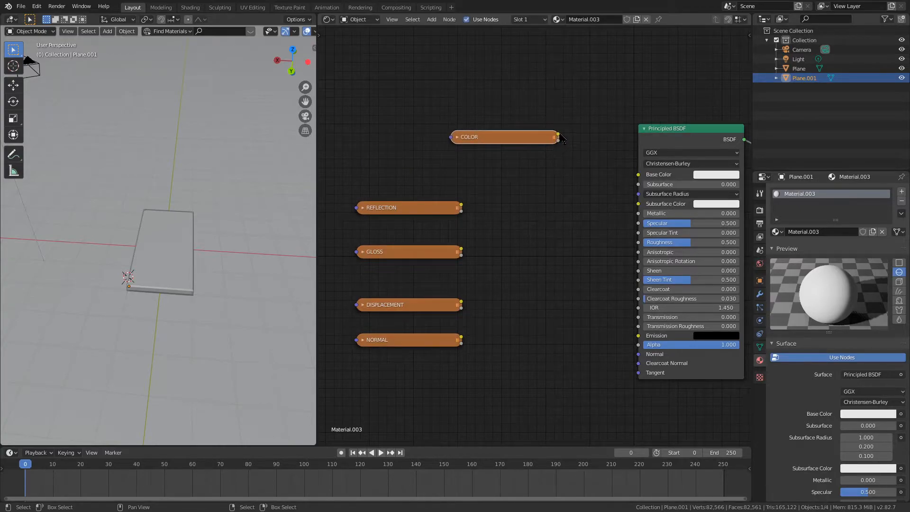
pyautogui.moveTo(641, 178); pyautogui.dragTo(640, 175)
# Step: Add an Invert node between the REFLECTION texture node and the Principled BSDF
pyautogui.moveTo(436, 203); pyautogui.dragTo(441, 205)
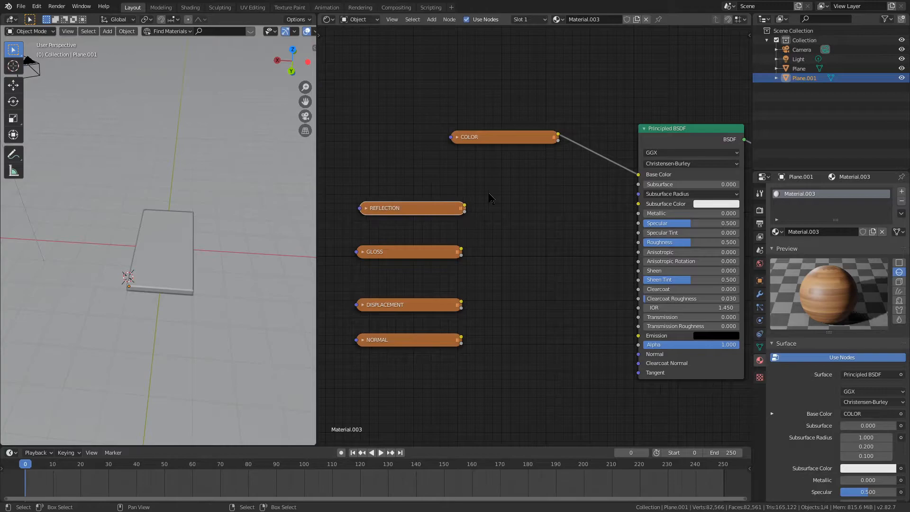
pyautogui.hotkey('shift', 'a')
pyautogui.moveTo(494, 198)
pyautogui.click(529, 237)
pyautogui.click(502, 182)
# Step: Add a Math node and set its operation to Multiply
pyautogui.hotkey('shift', 'a')
pyautogui.moveTo(440, 189)
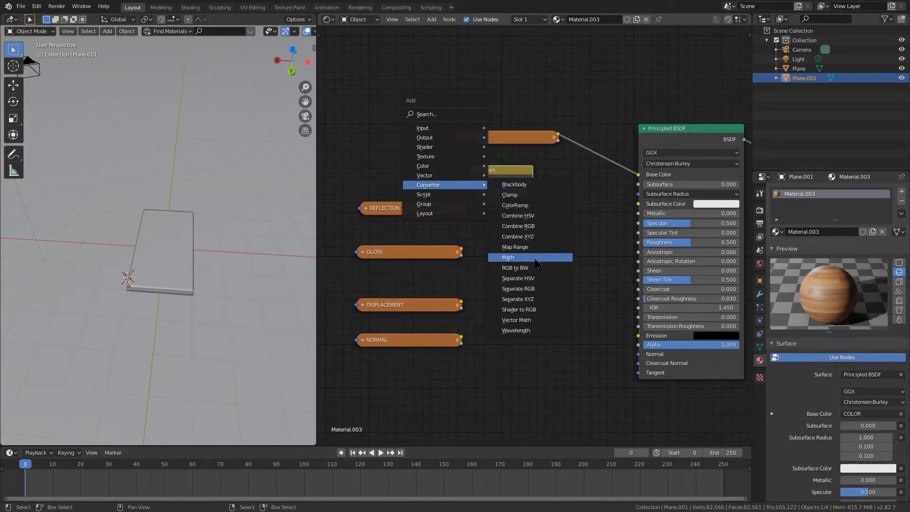
pyautogui.click(537, 263)
pyautogui.click(536, 263)
pyautogui.click(561, 288)
pyautogui.click(578, 339)
# Step: Connect the REFLECTION texture through the Invert and Multiply nodes to the Specular input, collapsing and arranging the nodes
pyautogui.moveTo(507, 180); pyautogui.dragTo(535, 293)
pyautogui.moveTo(561, 265); pyautogui.dragTo(584, 189)
pyautogui.click(556, 176)
pyautogui.moveTo(465, 211); pyautogui.dragTo(480, 222)
pyautogui.moveTo(611, 202); pyautogui.dragTo(641, 225)
# Step: Duplicate the Invert node and connect the GLOSS texture through the copy to the Roughness input
pyautogui.moveTo(497, 237); pyautogui.dragTo(496, 262, button='middle')
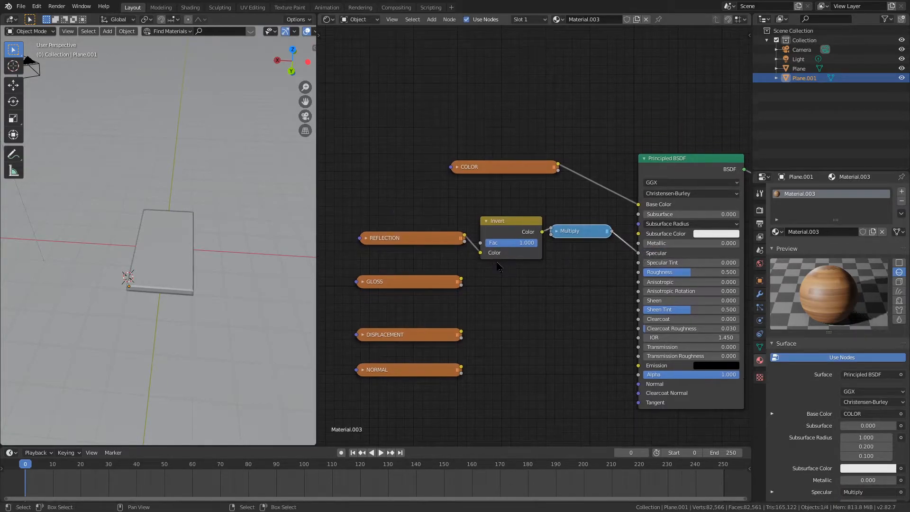
pyautogui.hotkey('shift', 'd')
pyautogui.click(518, 288)
pyautogui.moveTo(460, 279); pyautogui.dragTo(493, 307)
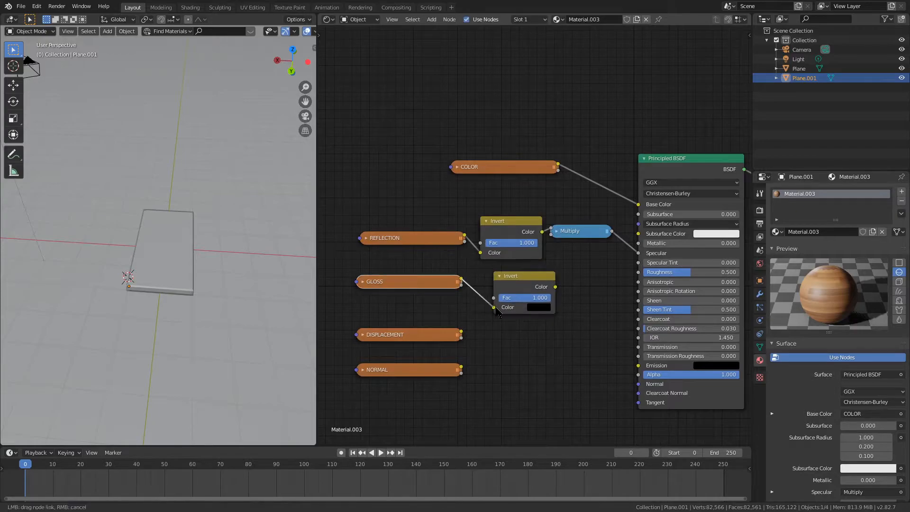
pyautogui.moveTo(555, 287); pyautogui.dragTo(638, 272)
# Step: Set the Invert node's Fac to 0.400 on the REFLECTION branch and 0.300 on the GLOSS branch
pyautogui.moveTo(428, 290); pyautogui.dragTo(474, 236, button='middle')
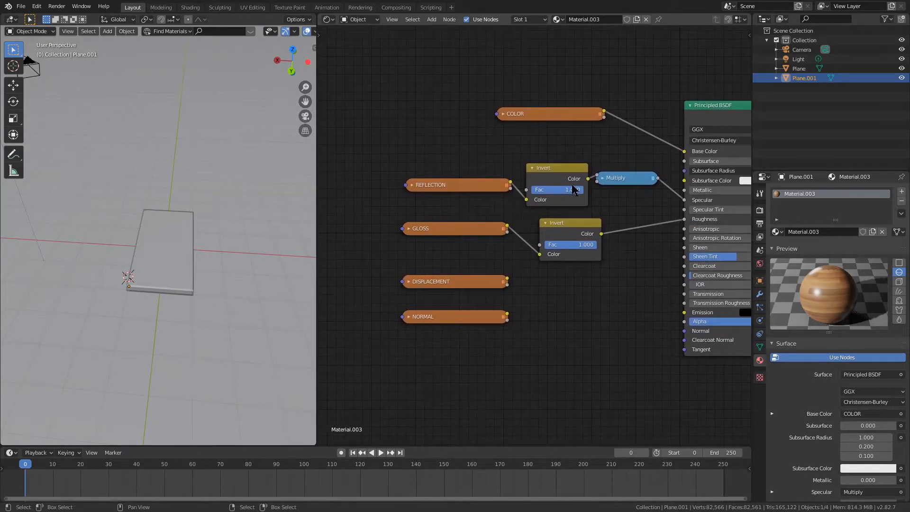
pyautogui.click(604, 178)
pyautogui.moveTo(611, 233)
pyautogui.mouseDown()
pyautogui.moveTo(642, 234)
pyautogui.moveTo(626, 234)
pyautogui.mouseUp()
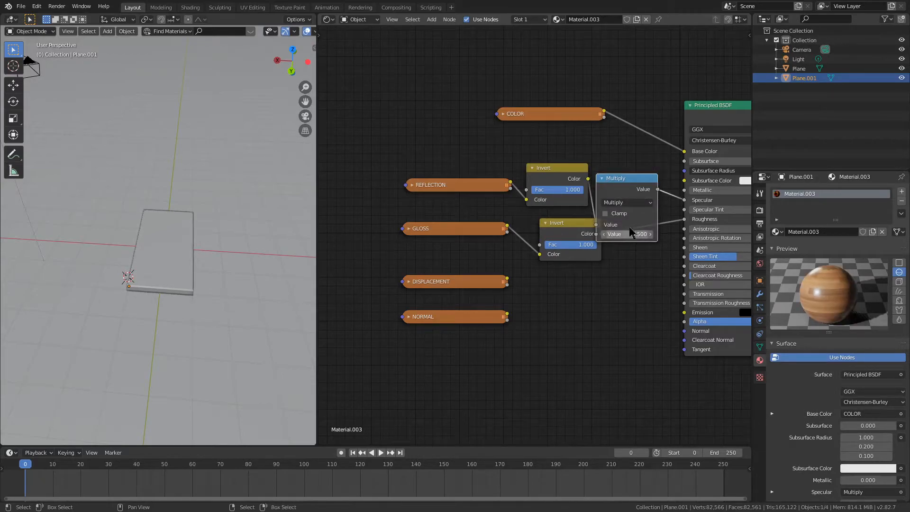
pyautogui.click(601, 178)
pyautogui.moveTo(565, 191); pyautogui.dragTo(545, 189)
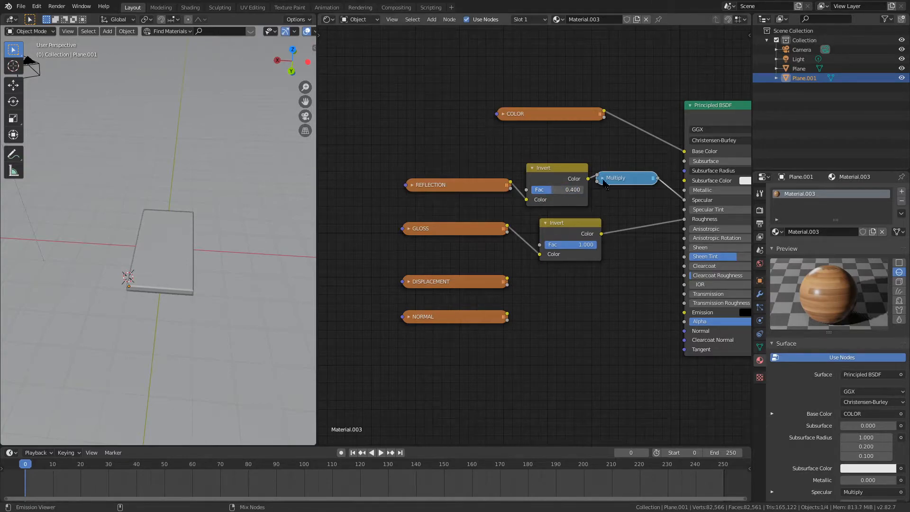
pyautogui.click(572, 239)
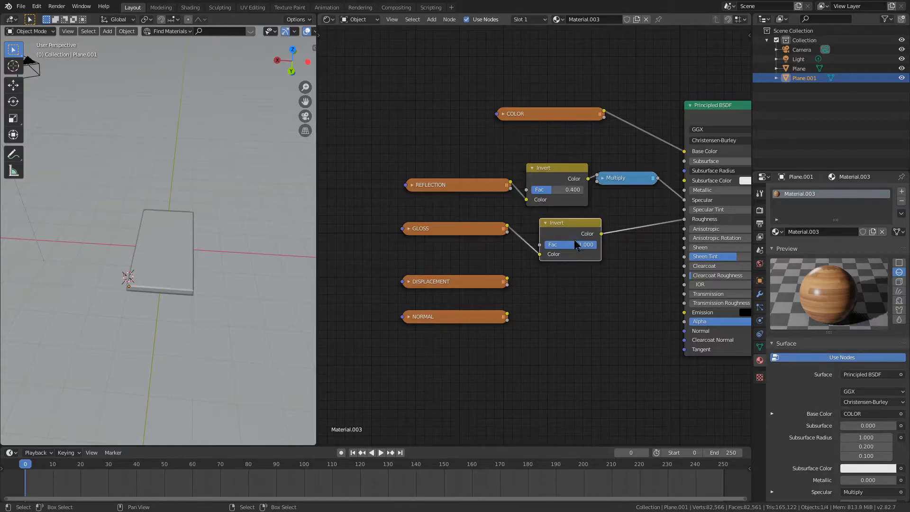
pyautogui.moveTo(556, 244); pyautogui.dragTo(597, 245)
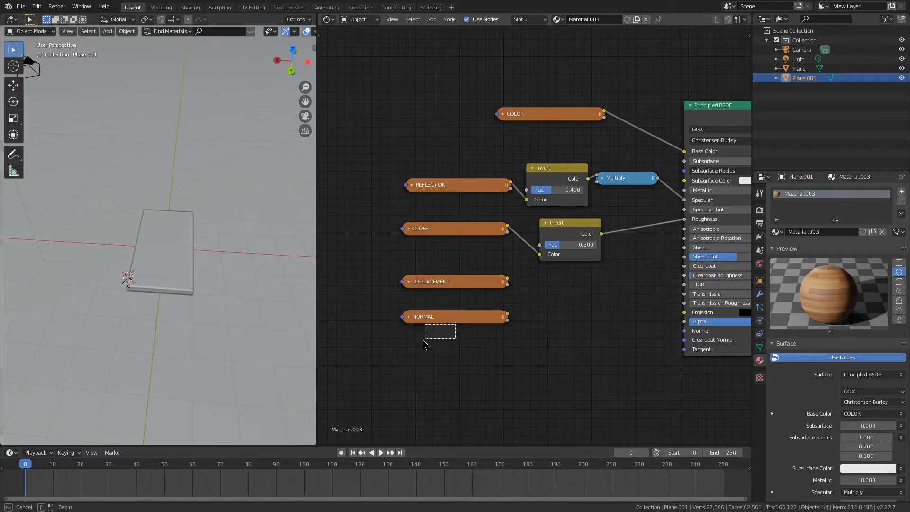
pyautogui.moveTo(605, 302); pyautogui.dragTo(538, 277, button='middle')
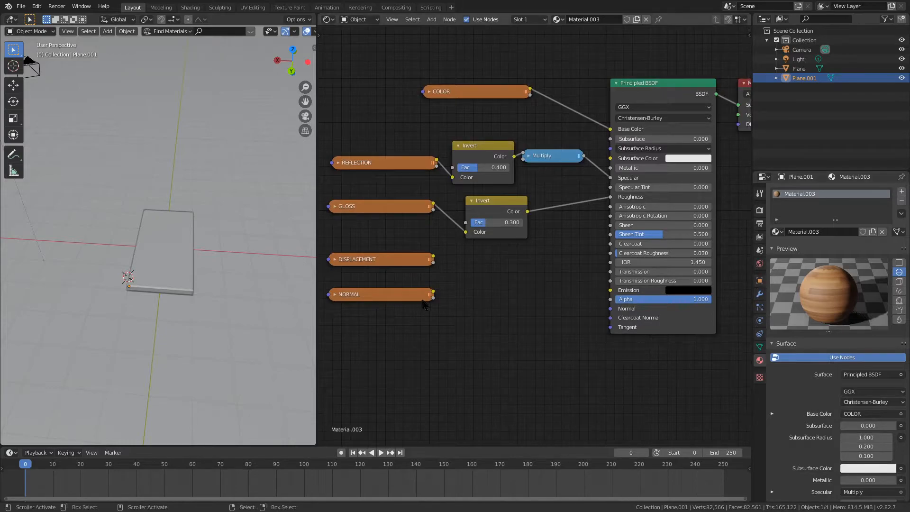
pyautogui.moveTo(475, 292); pyautogui.dragTo(537, 229, button='middle')
pyautogui.hotkey('shift', 'a')
pyautogui.moveTo(546, 216)
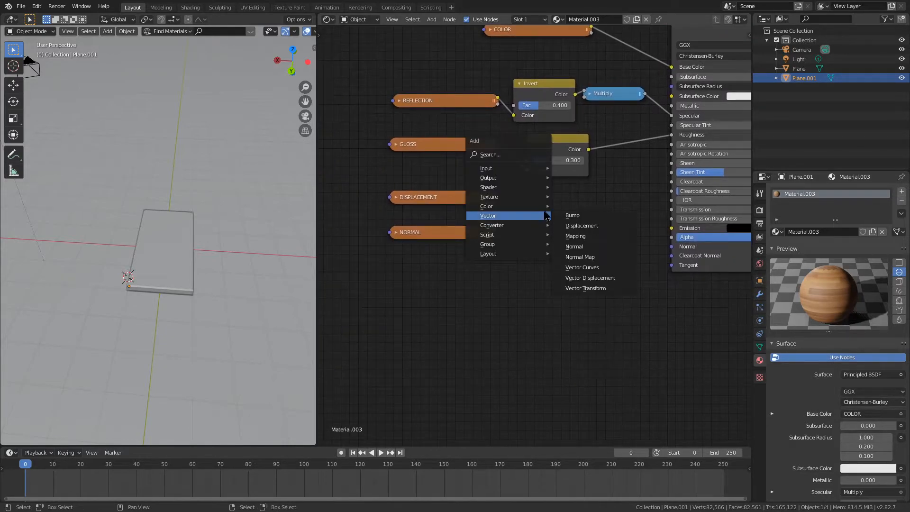
pyautogui.click(600, 226)
pyautogui.click(591, 251)
pyautogui.moveTo(494, 199); pyautogui.dragTo(590, 317)
pyautogui.moveTo(579, 290); pyautogui.dragTo(426, 357, button='middle')
pyautogui.moveTo(499, 330); pyautogui.dragTo(398, 304)
pyautogui.moveTo(398, 303); pyautogui.dragTo(514, 263, button='middle')
pyautogui.press('x')
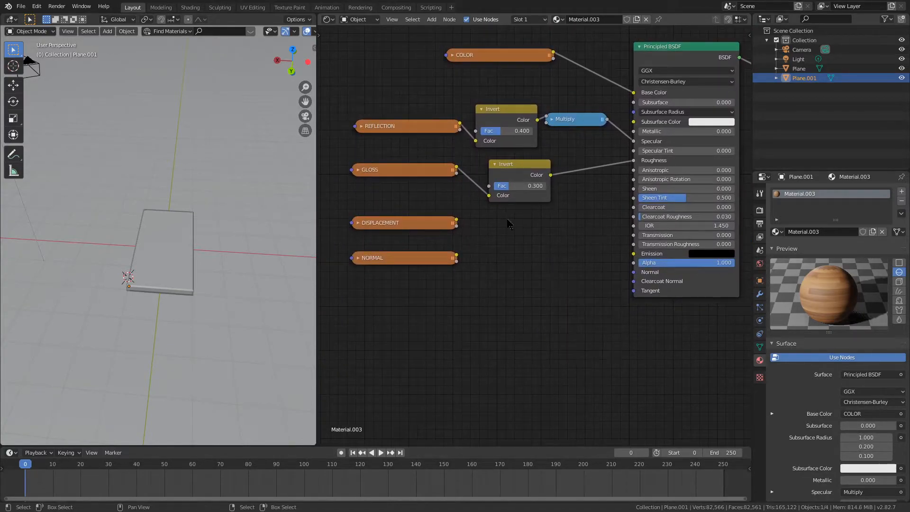
# Step: Add a Normal Map node and connect the NORMAL texture's color output to its Color input
pyautogui.hotkey('shift', 'a')
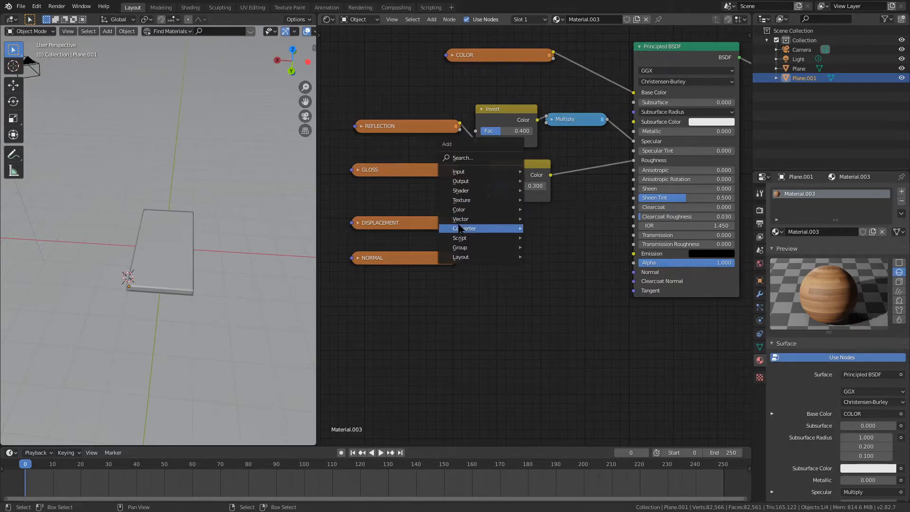
pyautogui.moveTo(480, 219)
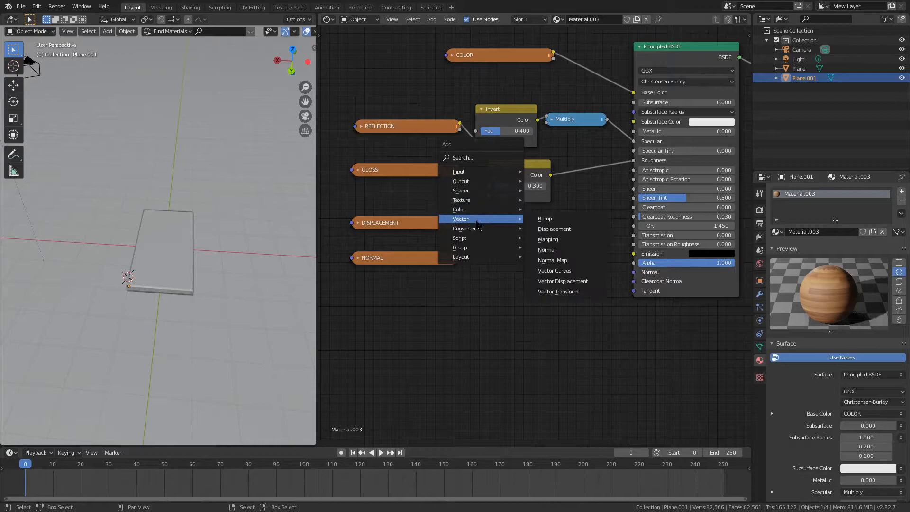
pyautogui.click(552, 260)
pyautogui.click(542, 264)
pyautogui.moveTo(379, 257); pyautogui.dragTo(346, 284)
pyautogui.moveTo(420, 282); pyautogui.dragTo(491, 301)
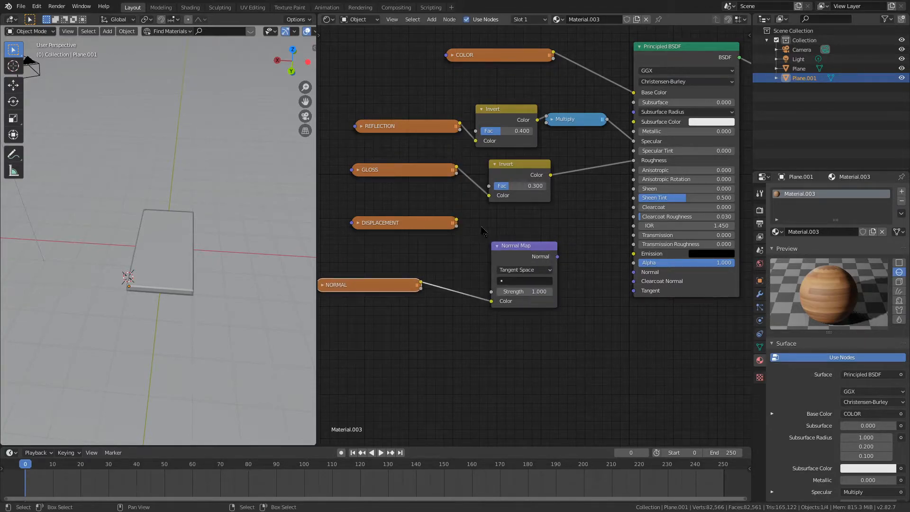
# Step: Add a Bump node and connect the Normal Map node's output to its Normal input
pyautogui.hotkey('shift', 'a')
pyautogui.moveTo(524, 257)
pyautogui.click(562, 265)
pyautogui.rightClick(569, 263)
pyautogui.hotkey('shift', 'a')
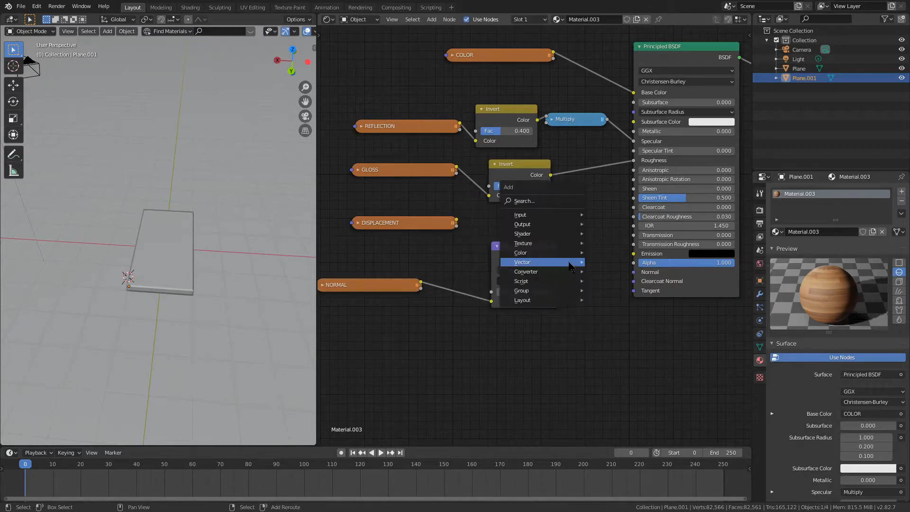
pyautogui.moveTo(572, 262)
pyautogui.click(604, 263)
pyautogui.click(589, 275)
pyautogui.moveTo(547, 257); pyautogui.dragTo(588, 338)
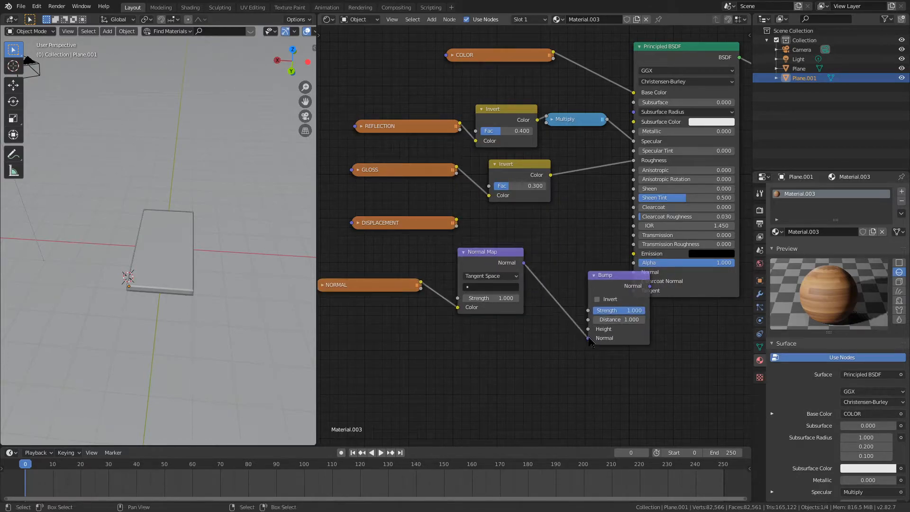
# Step: Connect the DISPLACEMENT texture to the Bump node's Height and the Bump output to the Principled BSDF's Normal, repositioning the Bump and Normal Map nodes
pyautogui.moveTo(604, 284); pyautogui.dragTo(574, 252)
pyautogui.moveTo(456, 222); pyautogui.dragTo(558, 297)
pyautogui.moveTo(610, 256); pyautogui.dragTo(634, 272)
pyautogui.click(482, 276)
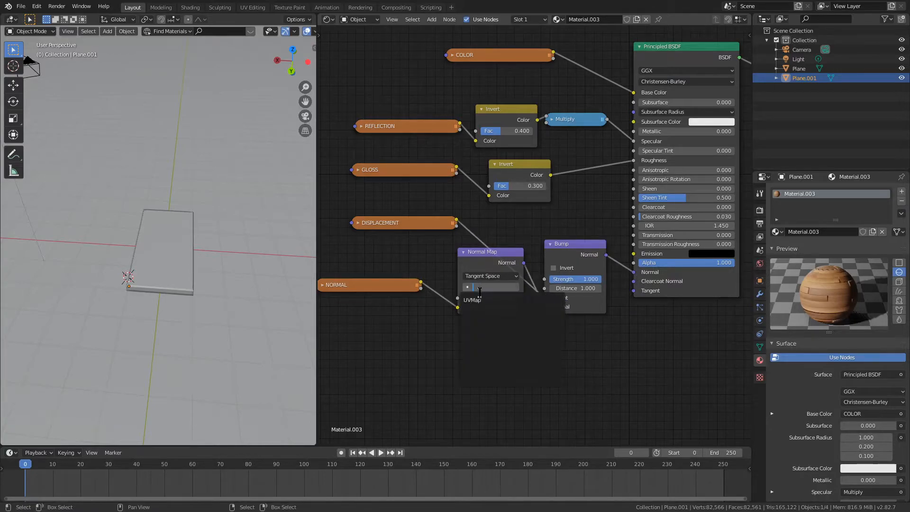
pyautogui.moveTo(482, 275); pyautogui.dragTo(488, 345)
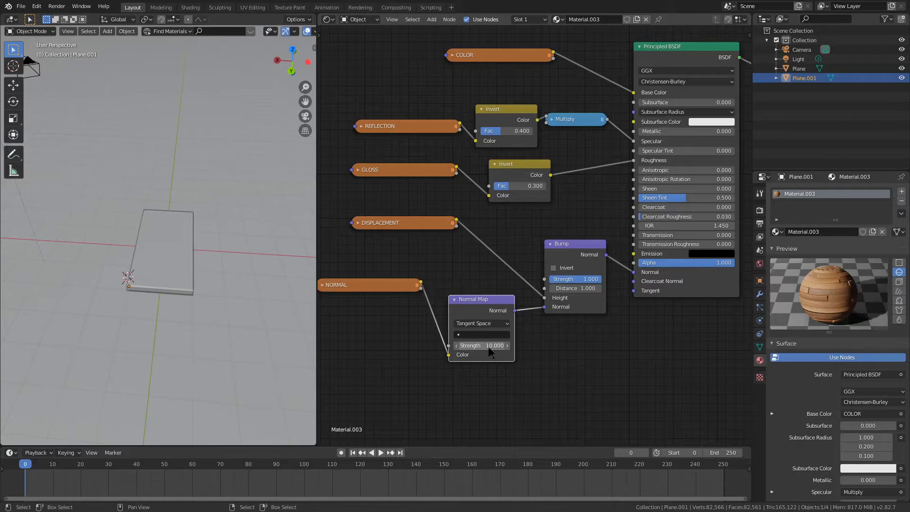
# Step: Switch the 3D viewport to rendered shading and adjust the Bump node to Strength 0.800 and Distance 1.000 while viewing the wood surface up close
pyautogui.press('z')
pyautogui.click(128, 211)
pyautogui.keyDown('shift'); pyautogui.moveTo(128, 211); pyautogui.dragTo(254, 209, button='middle'); pyautogui.keyUp('shift')
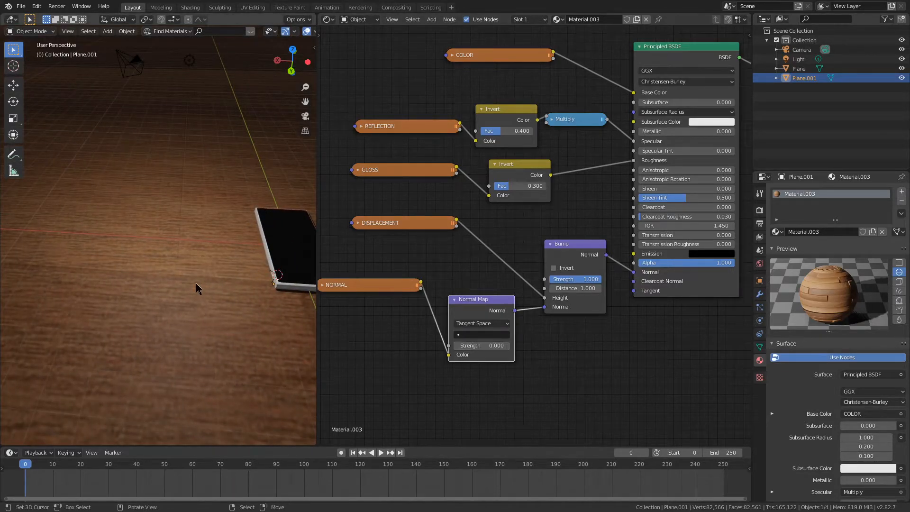
pyautogui.scroll(-8, 197, 285)
pyautogui.scroll(12, 199, 264)
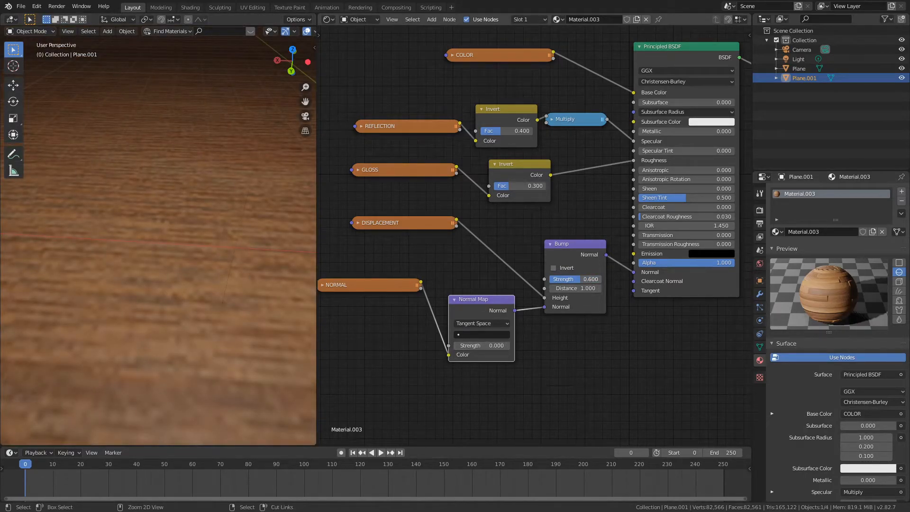
pyautogui.moveTo(587, 288); pyautogui.dragTo(549, 288)
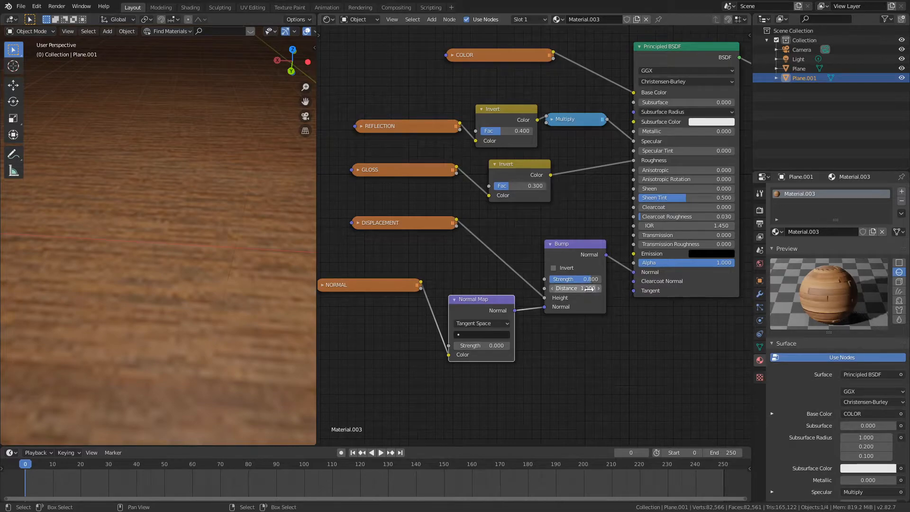
# Step: Scale down the ground plane uniformly to about 0.24 of its size
pyautogui.press('s')
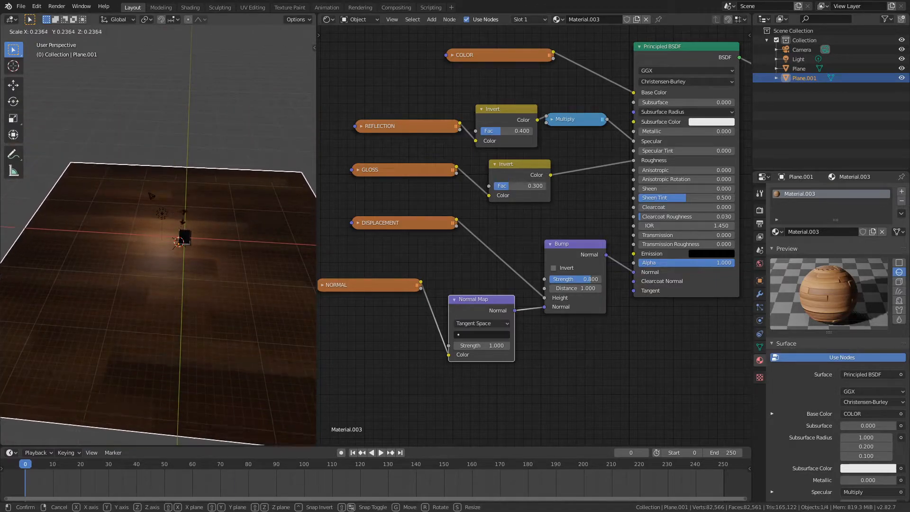
# Step: Cancel the scaling and UV-project the floor plane's face from a zoomed-out top orthographic view
pyautogui.press('Escape')
pyautogui.press('Tab')
pyautogui.press('KP_7')
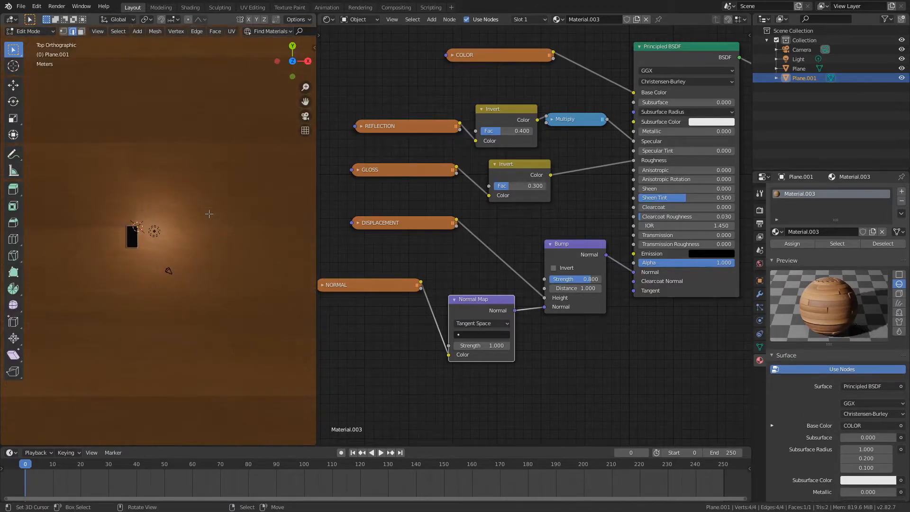
pyautogui.press('u')
pyautogui.click(206, 313)
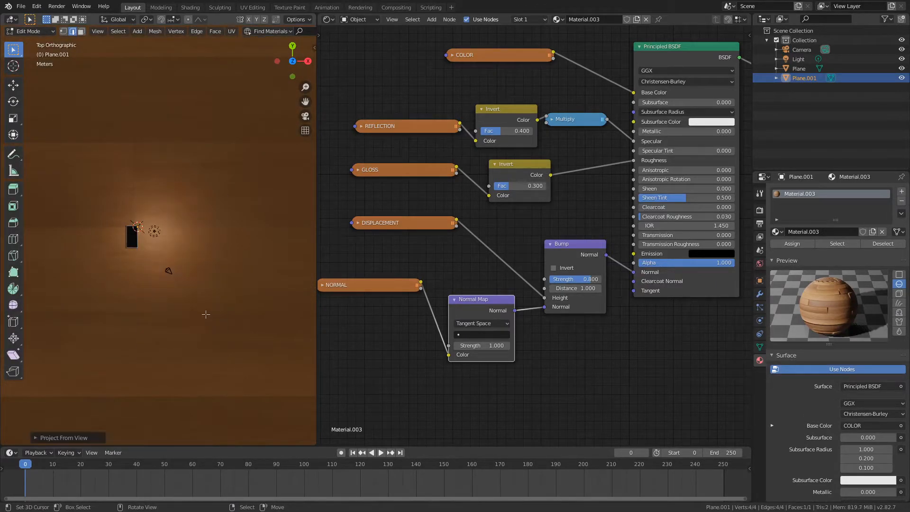
pyautogui.scroll(-8, 131, 299)
pyautogui.press('u')
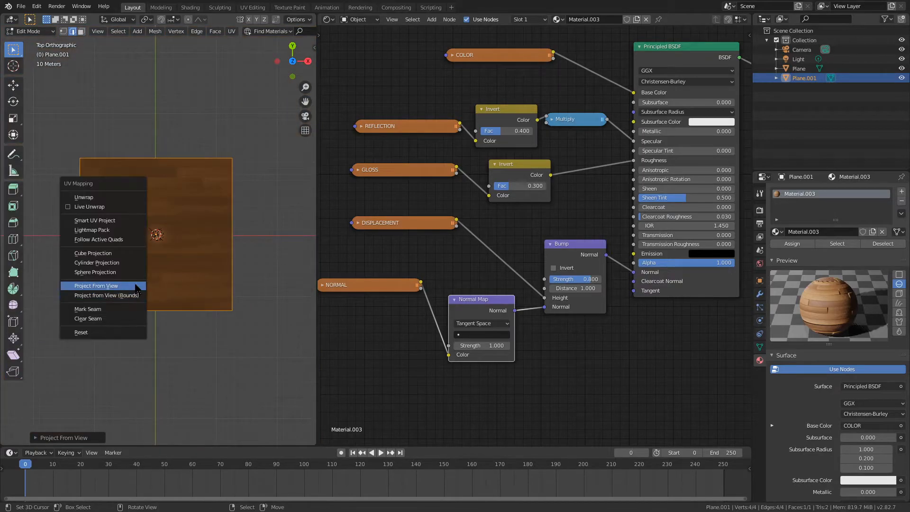
pyautogui.click(136, 287)
# Step: Try re-projecting the floor plane's UVs from the top view at closer zoom levels
pyautogui.scroll(8, 136, 287)
pyautogui.press('u')
pyautogui.click(137, 289)
pyautogui.scroll(-8, 138, 290)
pyautogui.scroll(8, 137, 289)
pyautogui.press('u')
pyautogui.click(137, 289)
pyautogui.scroll(-8, 137, 289)
# Step: Project the floor plane's UVs from a close top view of the phone and return to Object Mode
pyautogui.moveTo(137, 289); pyautogui.dragTo(189, 278, button='middle')
pyautogui.scroll(8, 193, 279)
pyautogui.press('KP_7')
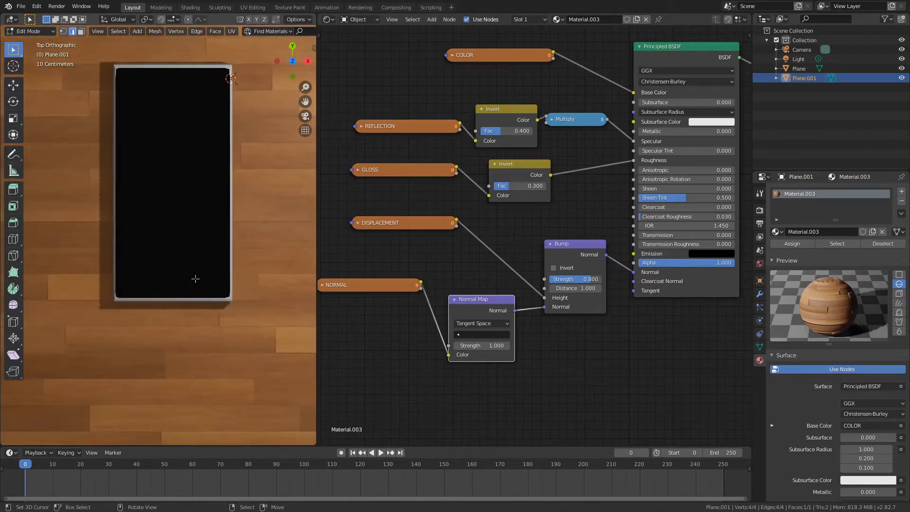
pyautogui.press('u')
pyautogui.click(212, 255)
pyautogui.scroll(-5, 212, 254)
pyautogui.press('Tab')
# Step: Adjust the phone's height over the wooden floor along global Z and reselect the floor plane
pyautogui.moveTo(210, 255); pyautogui.dragTo(227, 201, button='middle')
pyautogui.click(157, 214)
pyautogui.press('z')
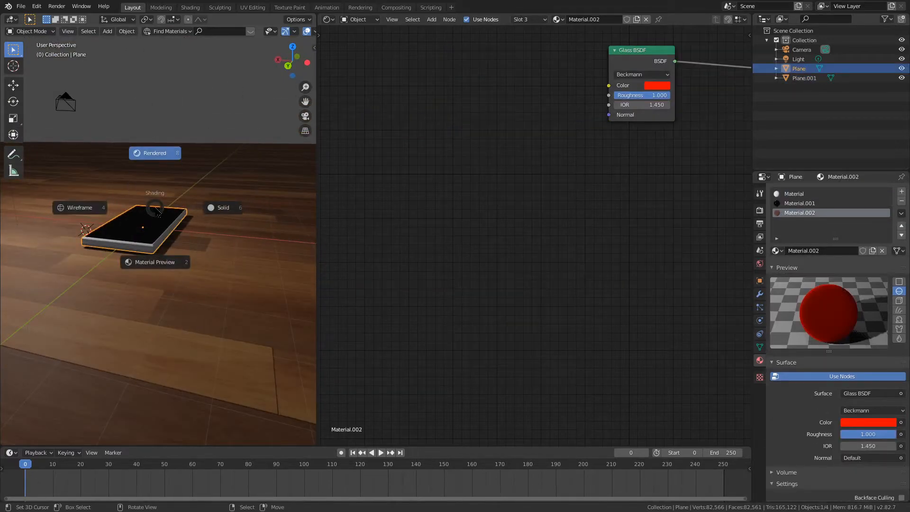
pyautogui.click(220, 207)
pyautogui.press('z')
pyautogui.click(225, 170)
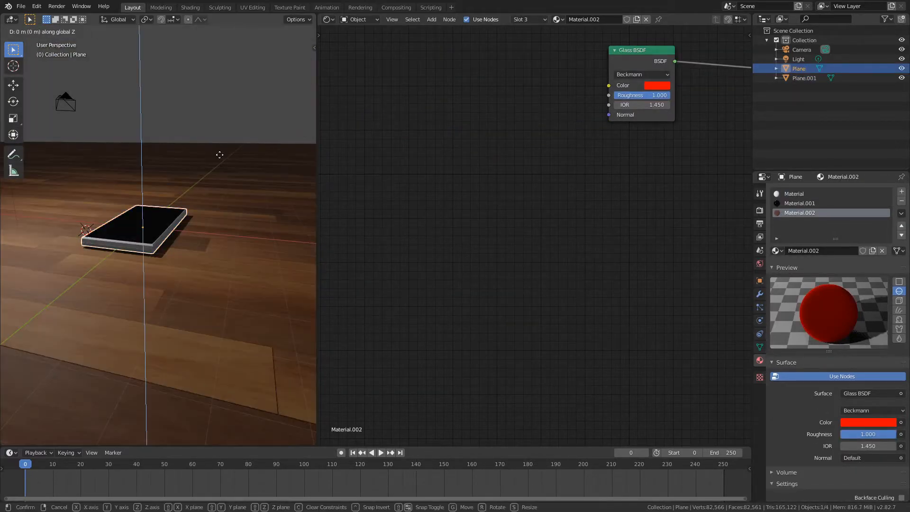
pyautogui.click(228, 193)
# Step: Set the Fac of the GLOSS texture's Invert node to 0.458
pyautogui.scroll(4, 226, 189)
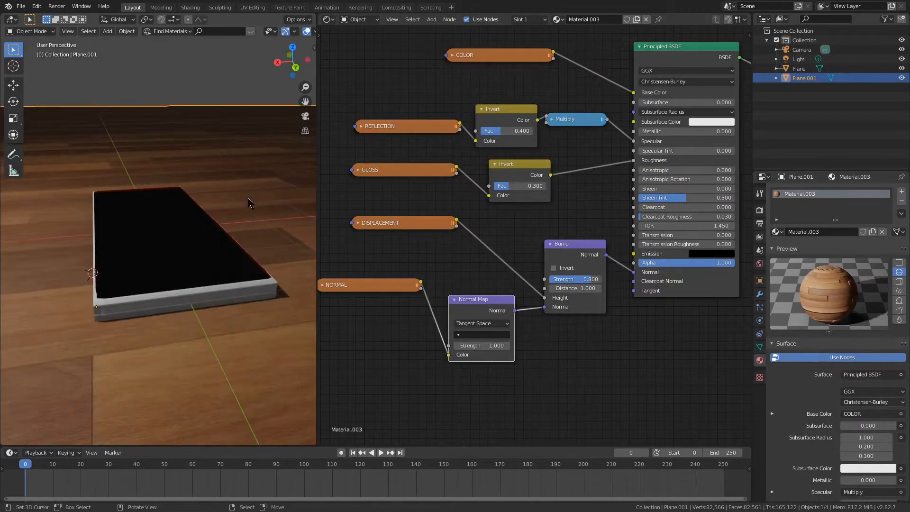
pyautogui.moveTo(248, 203); pyautogui.dragTo(283, 229, button='middle')
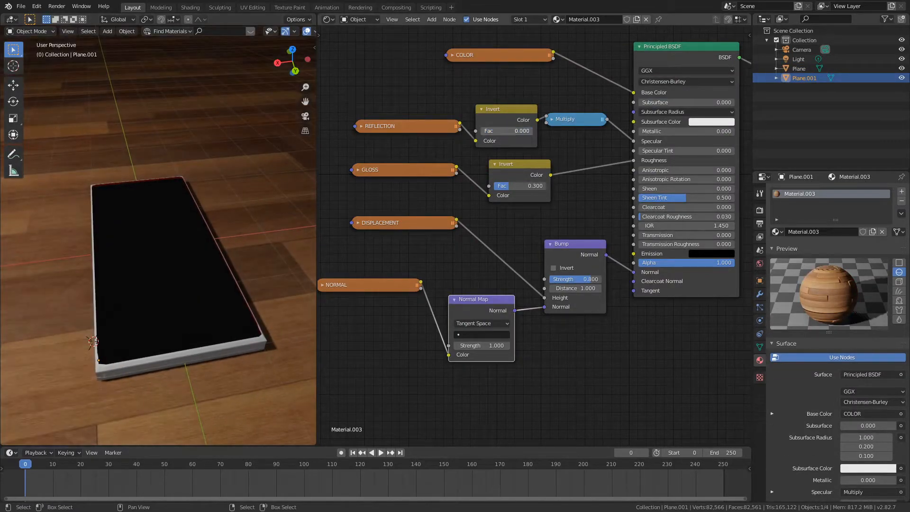
pyautogui.moveTo(204, 185)
pyautogui.keyDown('alt'); pyautogui.mouseDown(button='middle')
pyautogui.moveTo(195, 197)
pyautogui.moveTo(208, 201)
pyautogui.mouseUp(button='middle'); pyautogui.keyUp('alt')
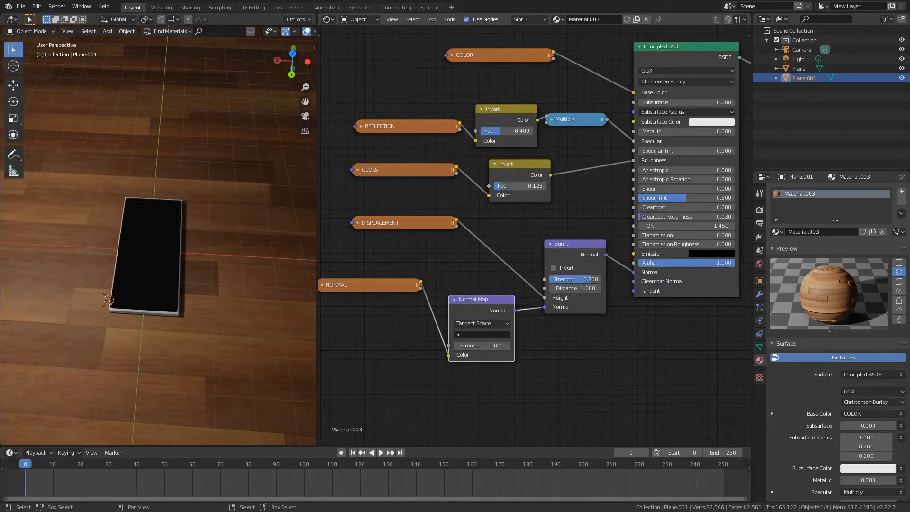
pyautogui.rightClick(550, 279)
# Step: Try raising the Normal Map node's Strength to 10
pyautogui.moveTo(453, 337); pyautogui.dragTo(662, 356)
pyautogui.rightClick(662, 355)
pyautogui.moveTo(492, 346); pyautogui.dragTo(706, 345)
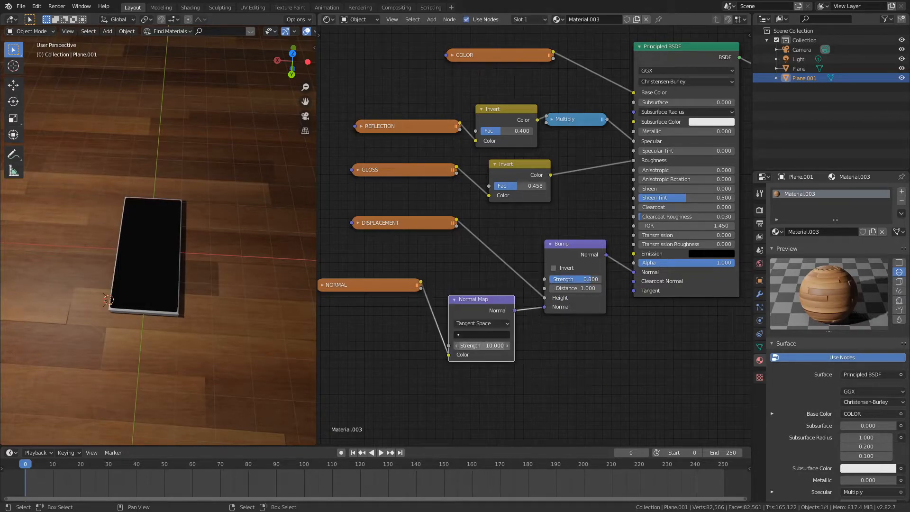
pyautogui.rightClick(493, 346)
# Step: Test the Bump node's Invert option, restore it, and set the node's Distance to 3.230
pyautogui.scroll(4, 277, 291)
pyautogui.keyDown('shift'); pyautogui.moveTo(185, 289); pyautogui.dragTo(298, 227, button='middle'); pyautogui.keyUp('shift')
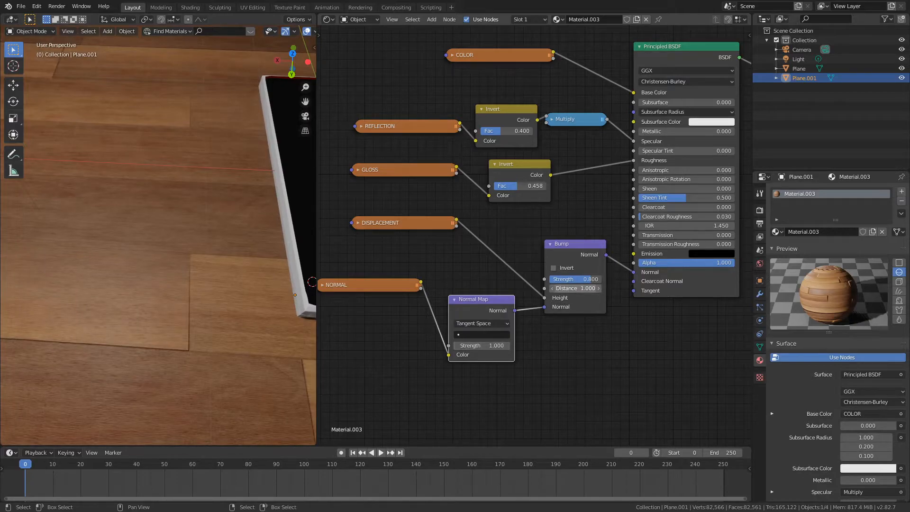
pyautogui.click(553, 268)
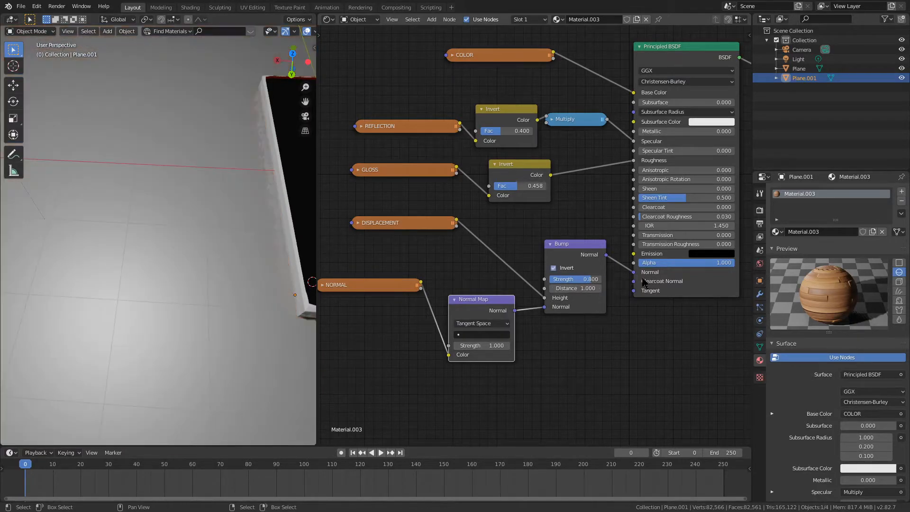
pyautogui.click(554, 268)
pyautogui.moveTo(583, 279); pyautogui.dragTo(566, 288)
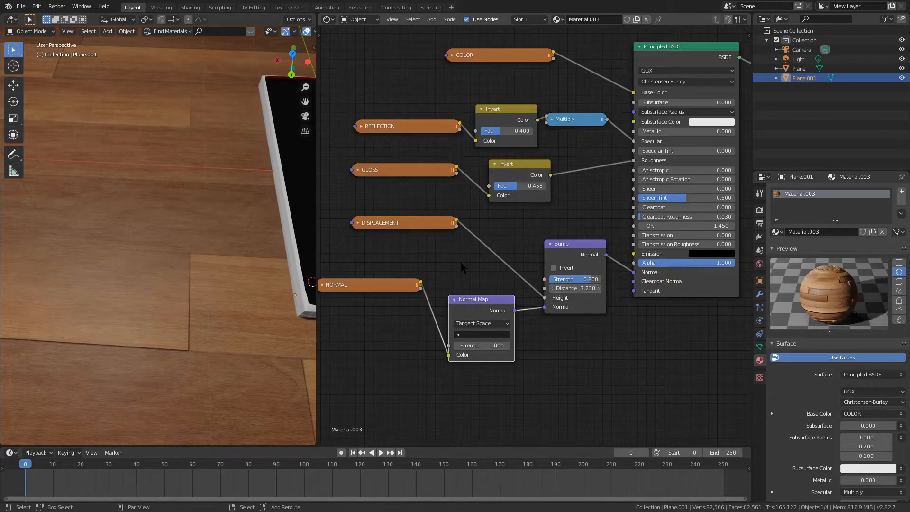
pyautogui.moveTo(601, 279); pyautogui.dragTo(591, 279)
# Step: Test higher Normal Map Strength values up to 10 while examining the wood grain up close
pyautogui.moveTo(493, 355); pyautogui.dragTo(619, 364)
pyautogui.rightClick(620, 364)
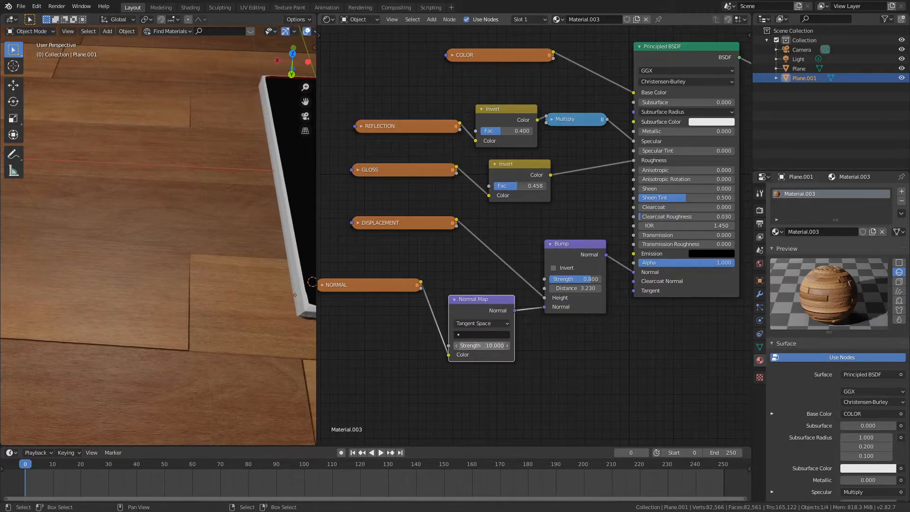
pyautogui.rightClick(492, 345)
pyautogui.moveTo(491, 345); pyautogui.dragTo(724, 367)
pyautogui.rightClick(724, 367)
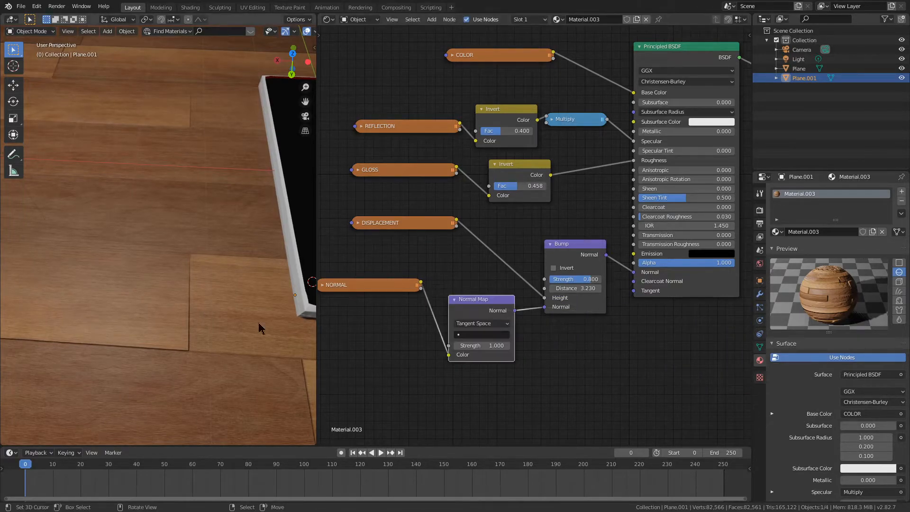
pyautogui.scroll(5, 186, 309)
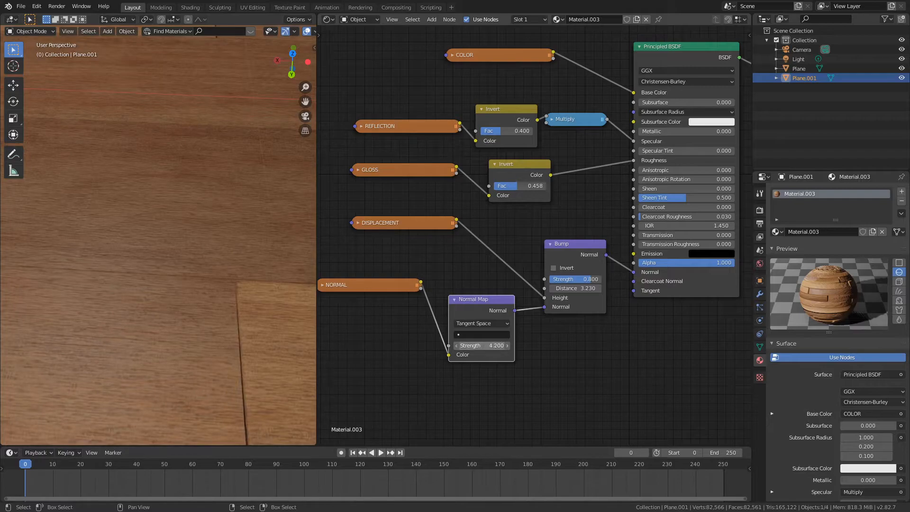
pyautogui.scroll(3, 262, 350)
pyautogui.scroll(-12, 256, 342)
# Step: Deselect everything and switch the shader editor from the object material to the World nodes
pyautogui.hotkey('alt', 'a')
pyautogui.keyDown('shift'); pyautogui.moveTo(252, 316); pyautogui.dragTo(199, 327, button='middle'); pyautogui.keyUp('shift')
pyautogui.scroll(4, 162, 351)
pyautogui.click(358, 20)
pyautogui.click(359, 41)
pyautogui.press('Home')
pyautogui.hotkey('shift', 'a')
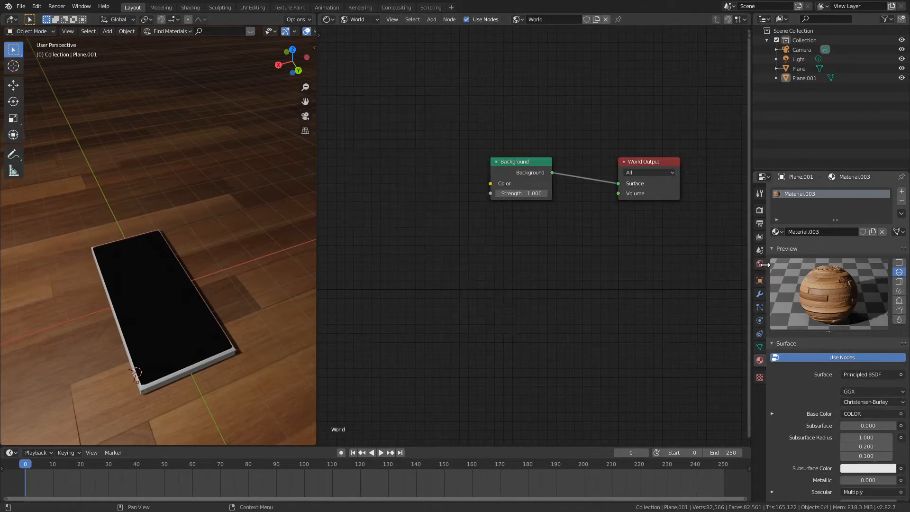
# Step: Assign an Environment Texture to the world background color, load InsideAHouse8K.hdr, and inspect the lit scene
pyautogui.click(760, 263)
pyautogui.click(900, 254)
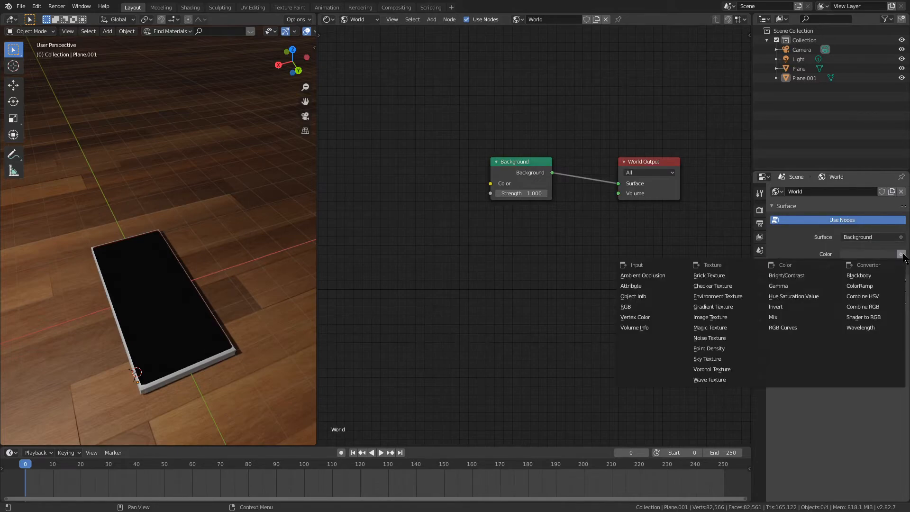
pyautogui.click(710, 296)
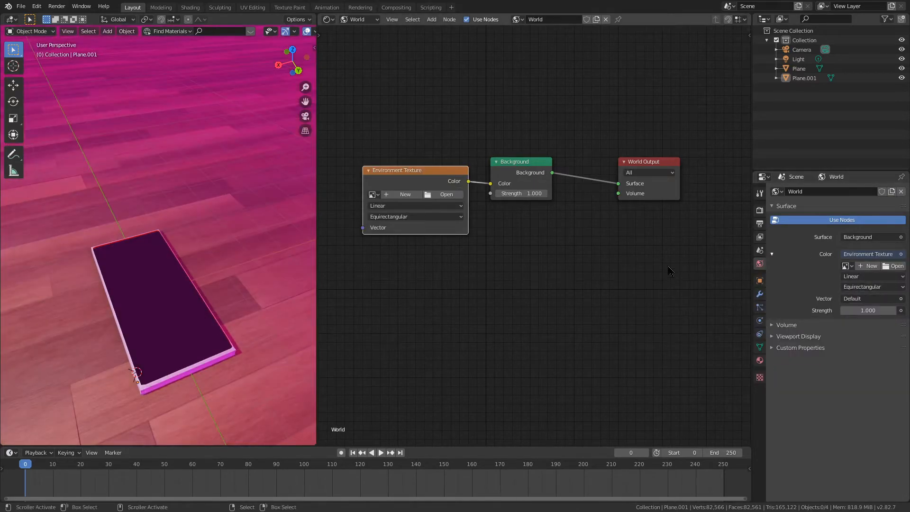
pyautogui.click(445, 195)
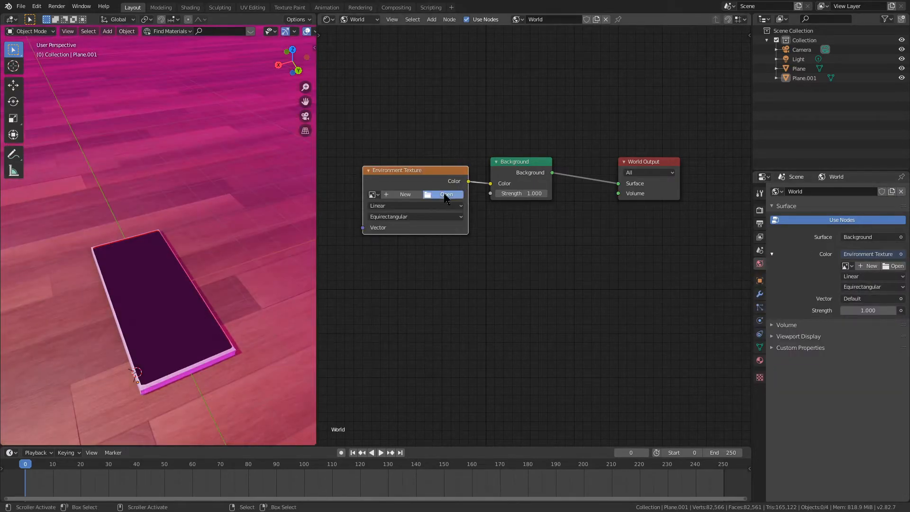
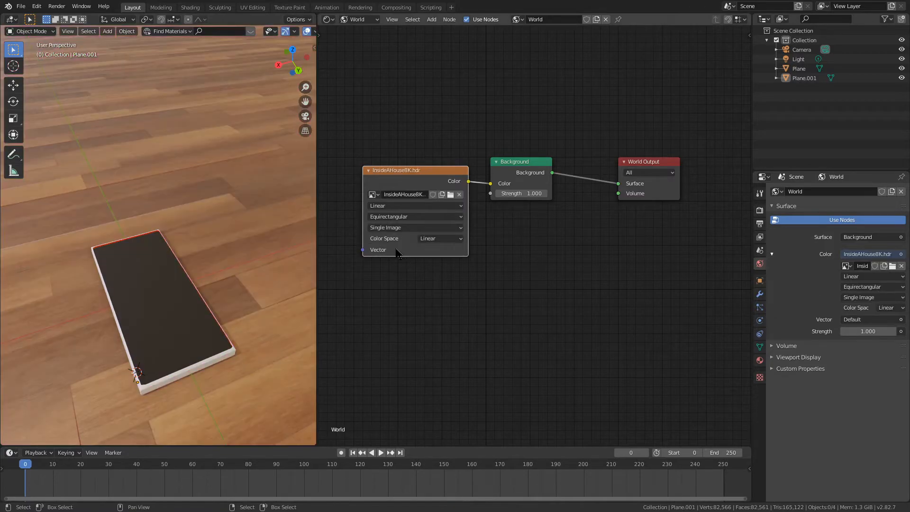
pyautogui.scroll(2, 195, 221)
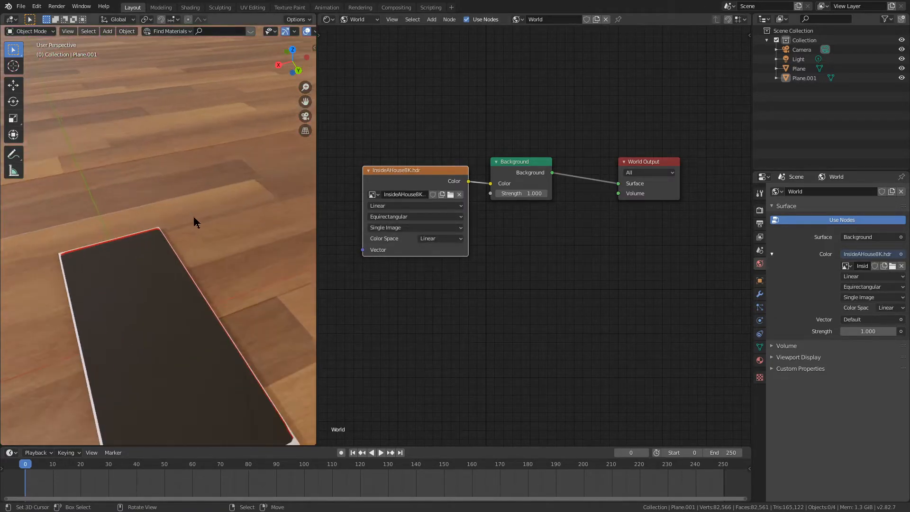
pyautogui.scroll(-9, 192, 220)
pyautogui.moveTo(191, 220); pyautogui.dragTo(183, 243, button='middle')
pyautogui.scroll(4, 187, 293)
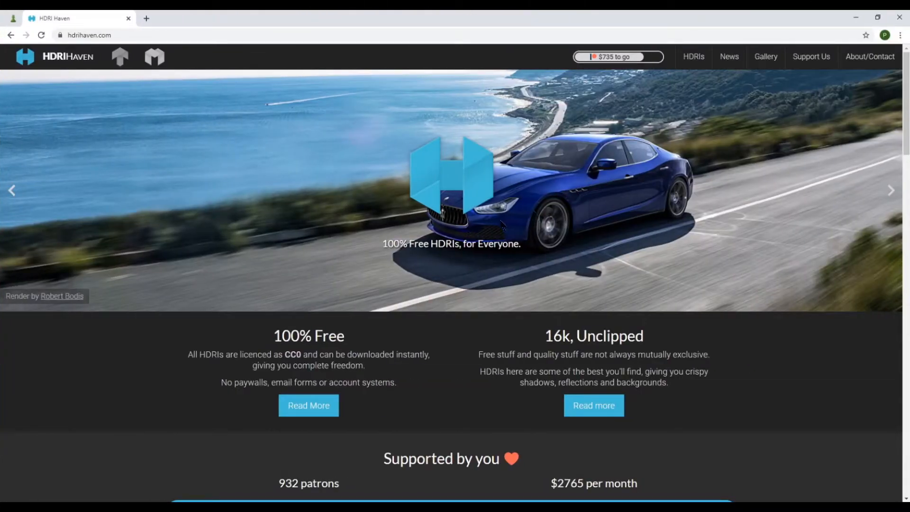
# Step: Switch to the HDRI Haven website in the browser, look over its home page and open the HDRIs catalogue
pyautogui.scroll(-1, 369, 215)
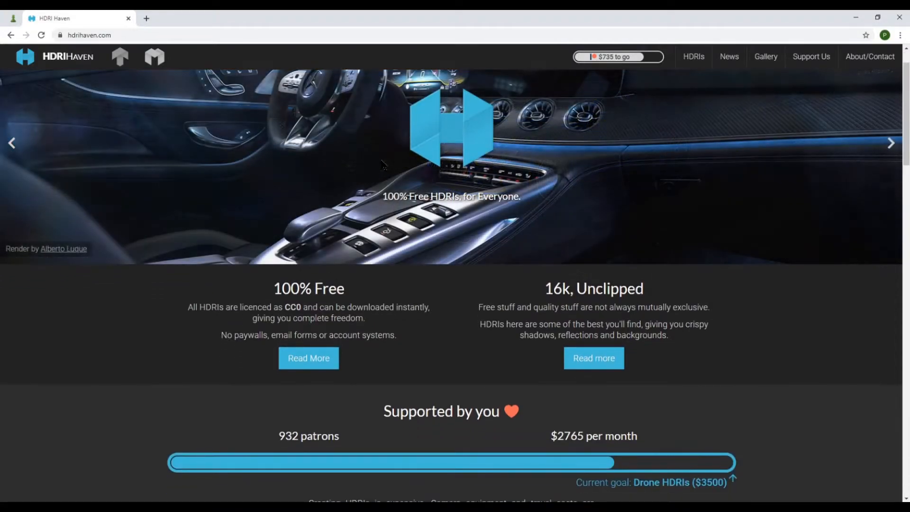
pyautogui.scroll(-7, 383, 164)
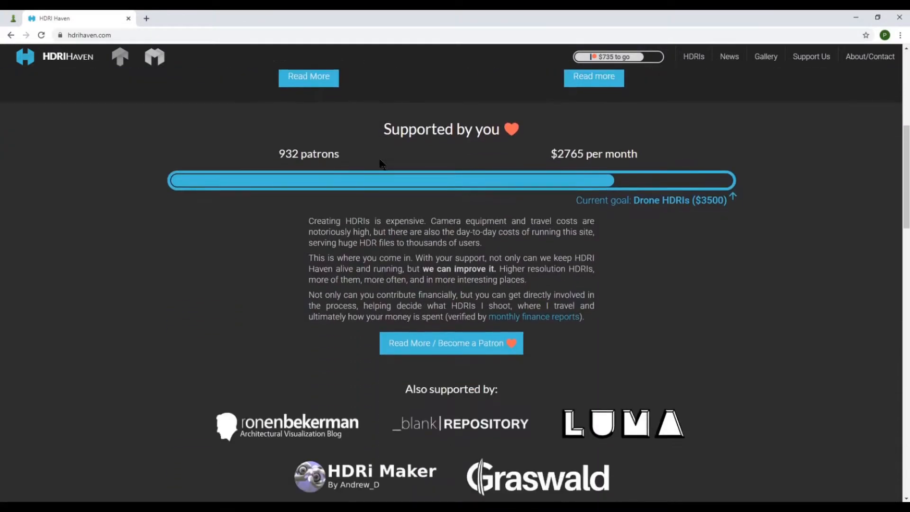
pyautogui.scroll(-8, 380, 164)
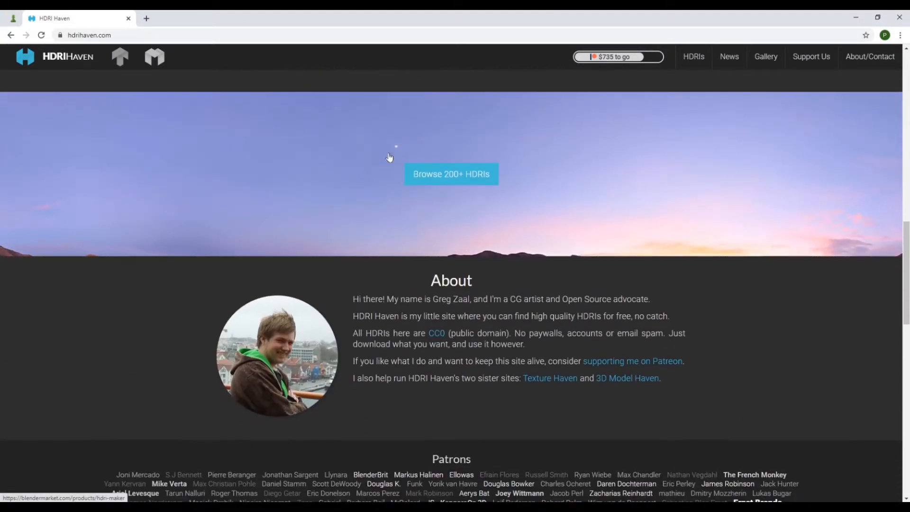
pyautogui.scroll(12, 382, 115)
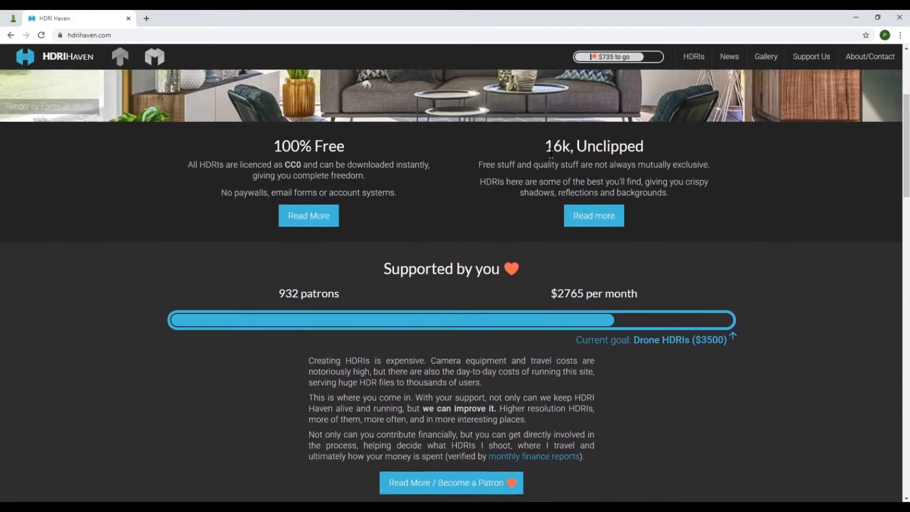
pyautogui.scroll(4, 550, 156)
pyautogui.click(692, 59)
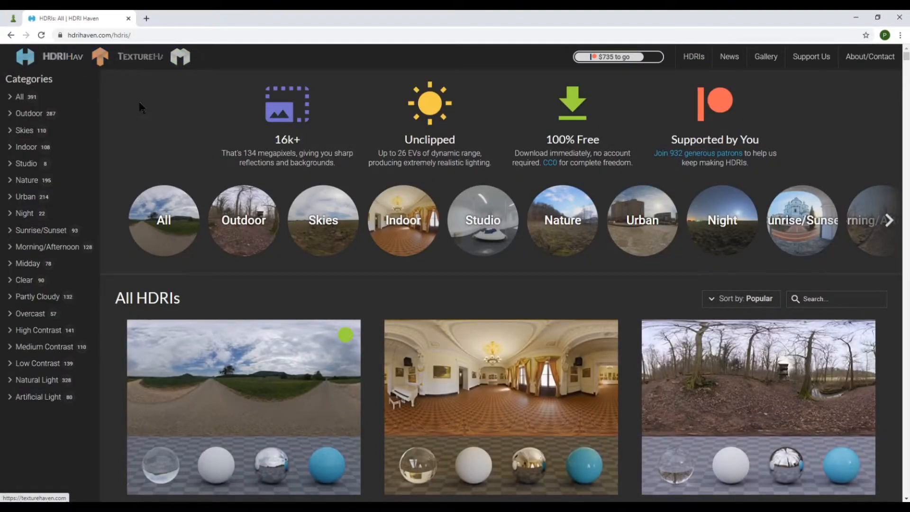
# Step: Browse the available environment images under All HDRIs
pyautogui.scroll(-5, 188, 122)
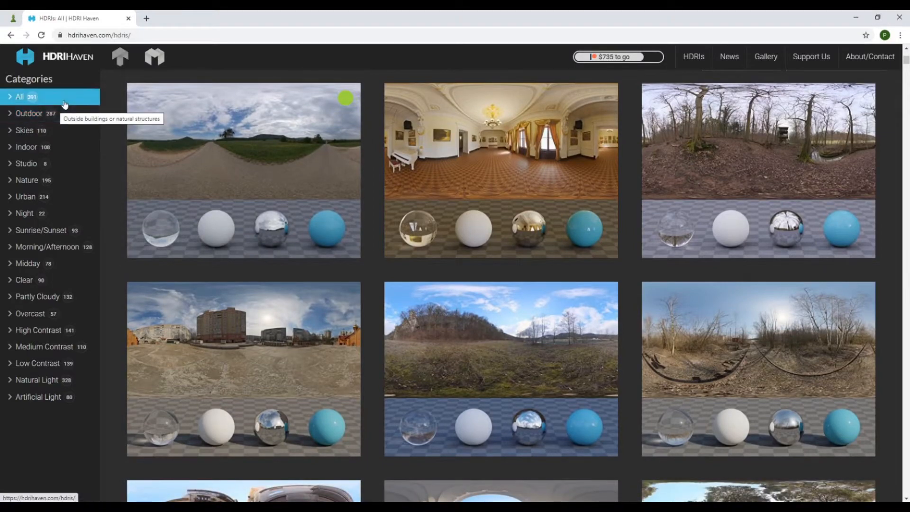
pyautogui.scroll(-8, 258, 186)
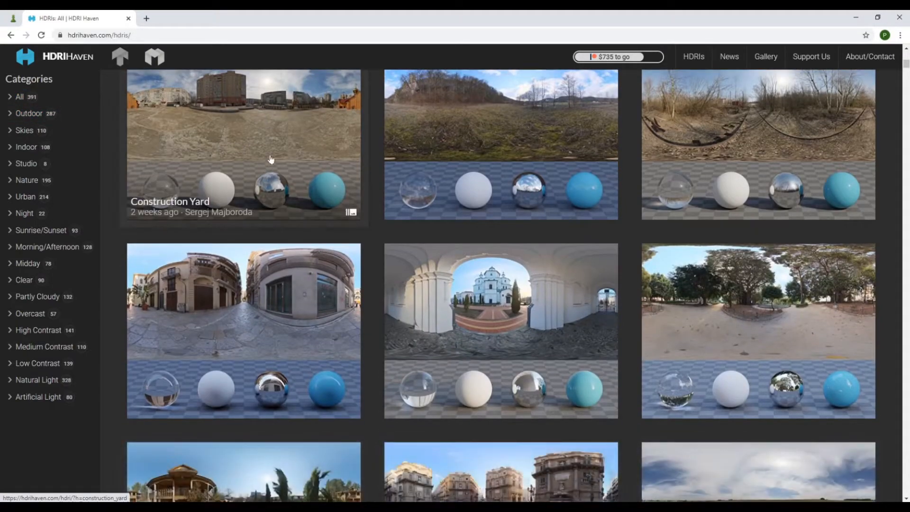
pyautogui.scroll(-7, 277, 149)
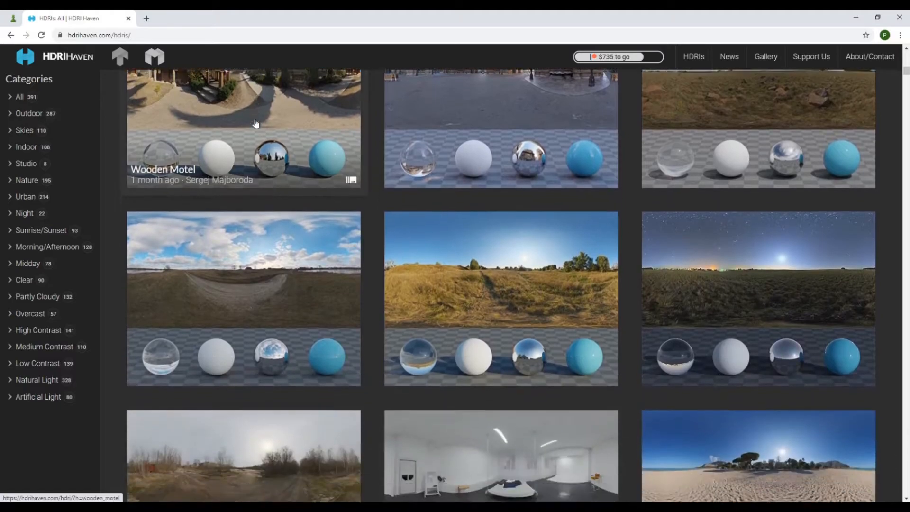
pyautogui.scroll(-5, 379, 189)
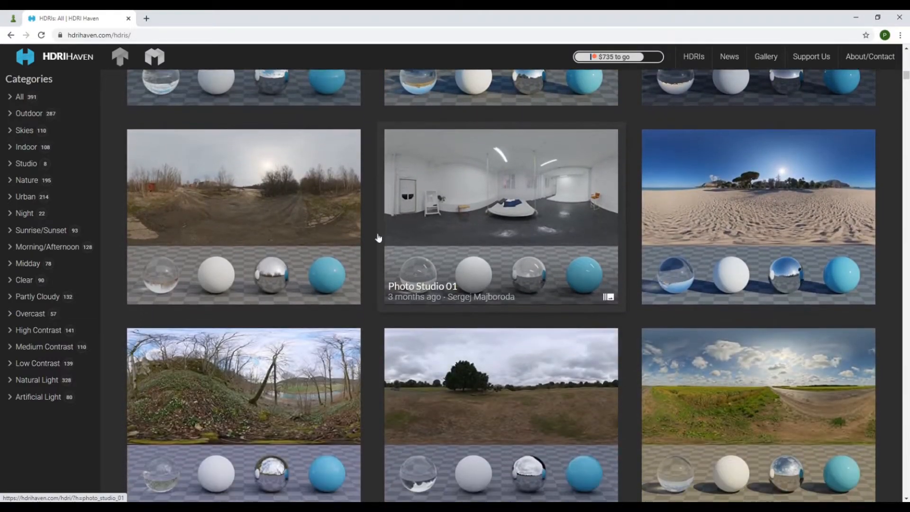
pyautogui.scroll(20, 378, 237)
# Step: Go to the sister site Texture Haven and browse its All Textures catalogue
pyautogui.click(164, 60)
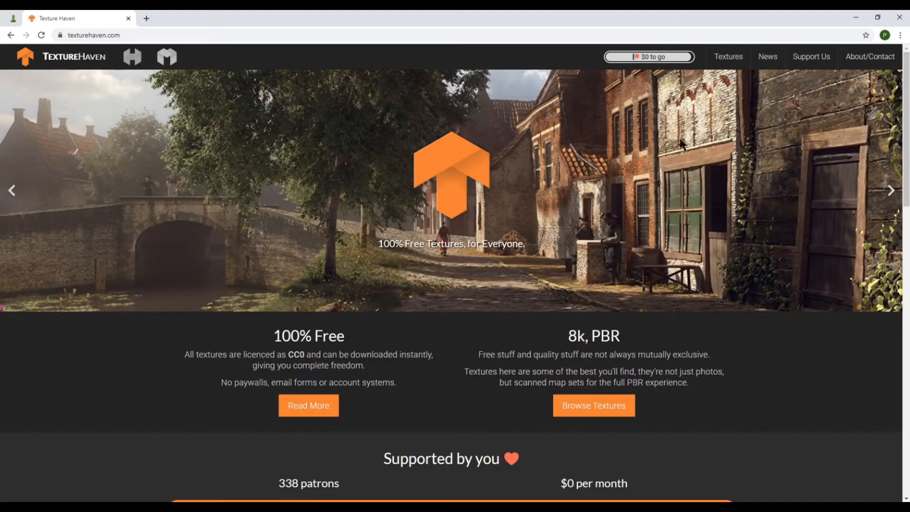
pyautogui.click(738, 67)
pyautogui.scroll(-6, 229, 180)
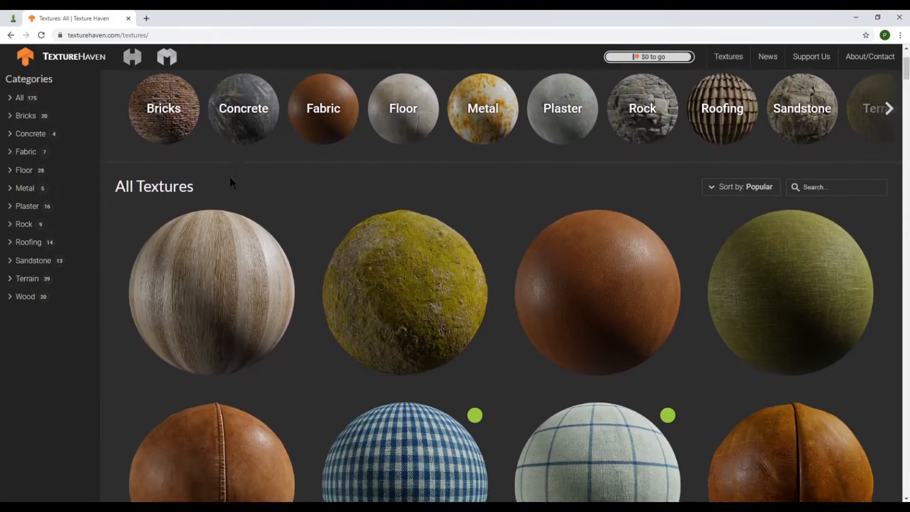
pyautogui.scroll(-8, 231, 181)
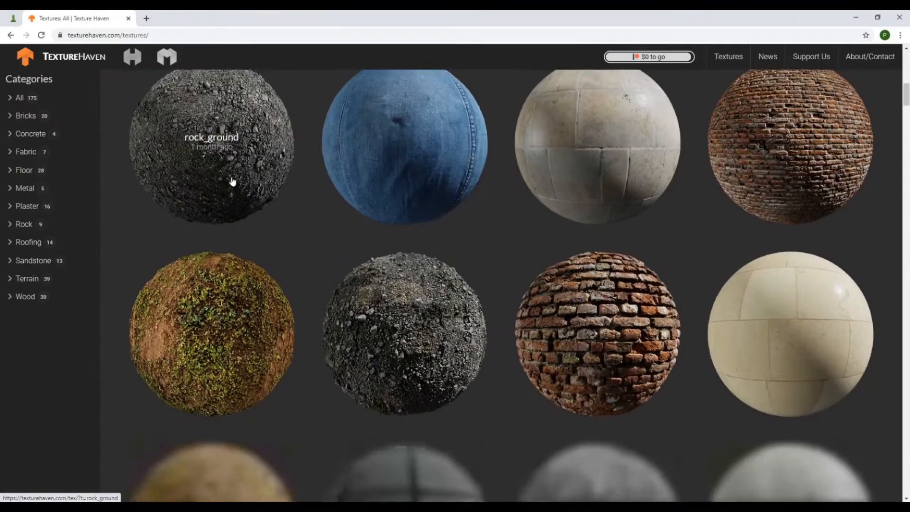
# Step: Look through the All Textures catalogue and its row of texture categories
pyautogui.scroll(-3, 235, 180)
pyautogui.scroll(-9, 244, 176)
pyautogui.scroll(13, 256, 174)
pyautogui.scroll(18, 274, 190)
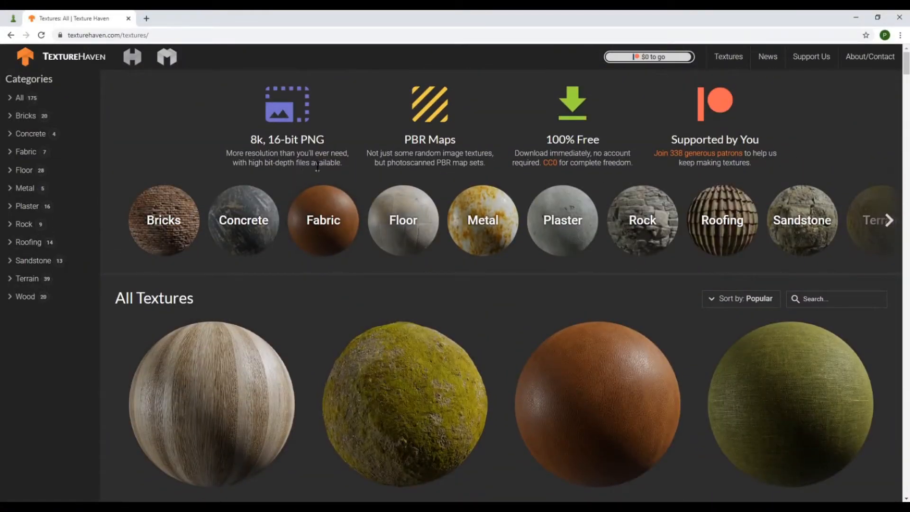
pyautogui.click(888, 221)
pyautogui.click(887, 220)
# Step: Return to HDRI Haven, open the HDRIs catalogue and filter it to the Outdoor category
pyautogui.click(132, 56)
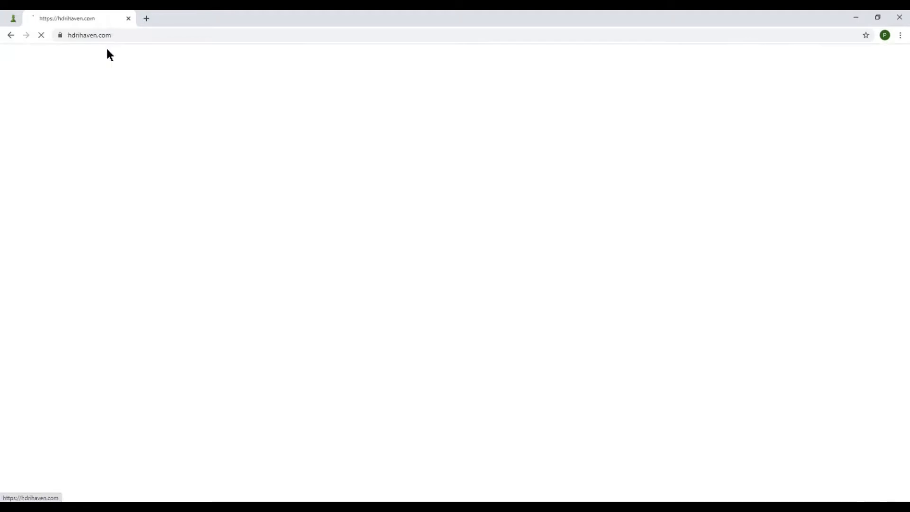
pyautogui.scroll(-3, 290, 160)
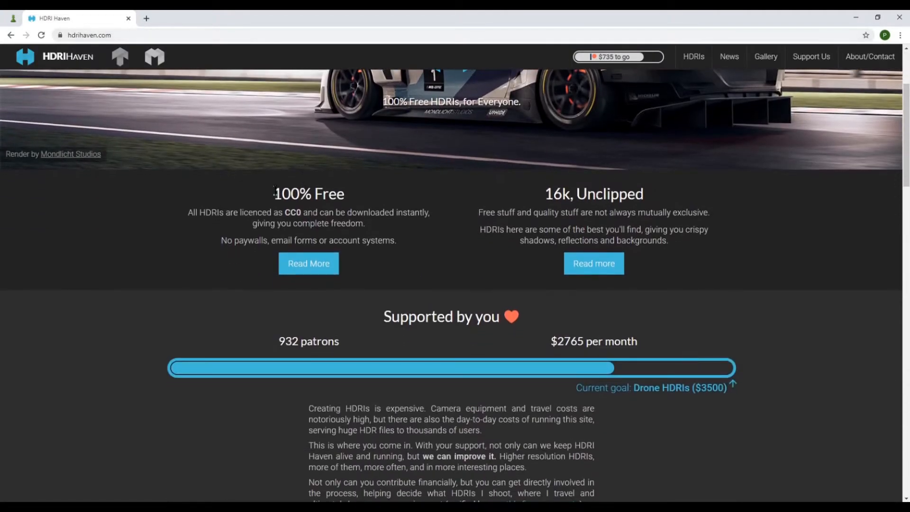
pyautogui.click(693, 57)
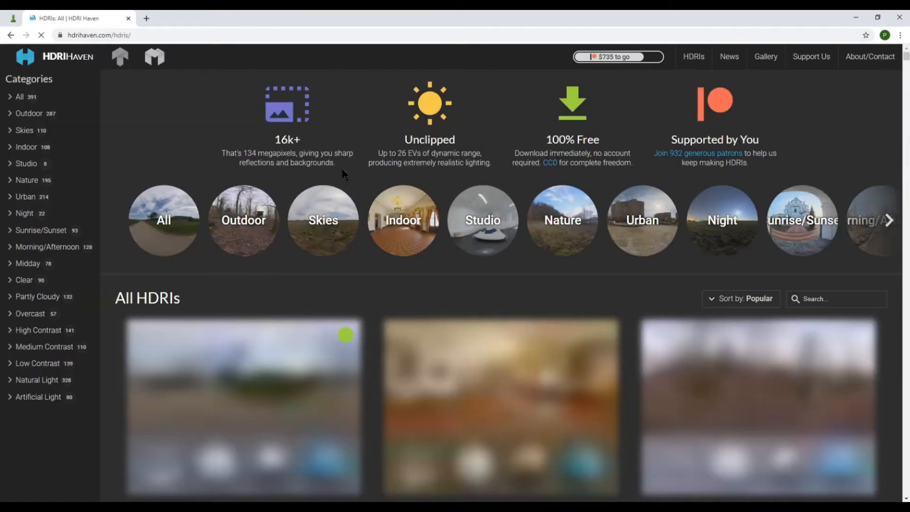
pyautogui.click(251, 222)
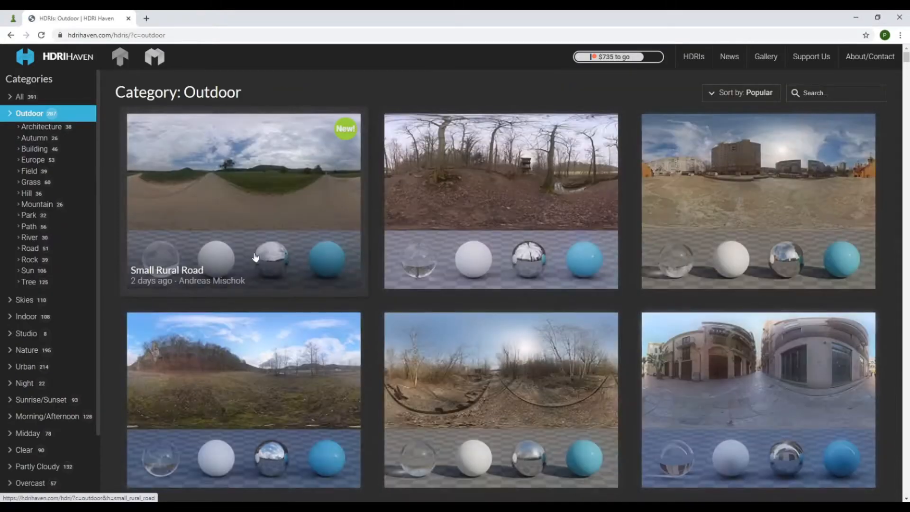
# Step: Review the Autumn Forest 03 page and list the HDRIs matching "autumn"
pyautogui.click(450, 220)
pyautogui.scroll(-5, 441, 231)
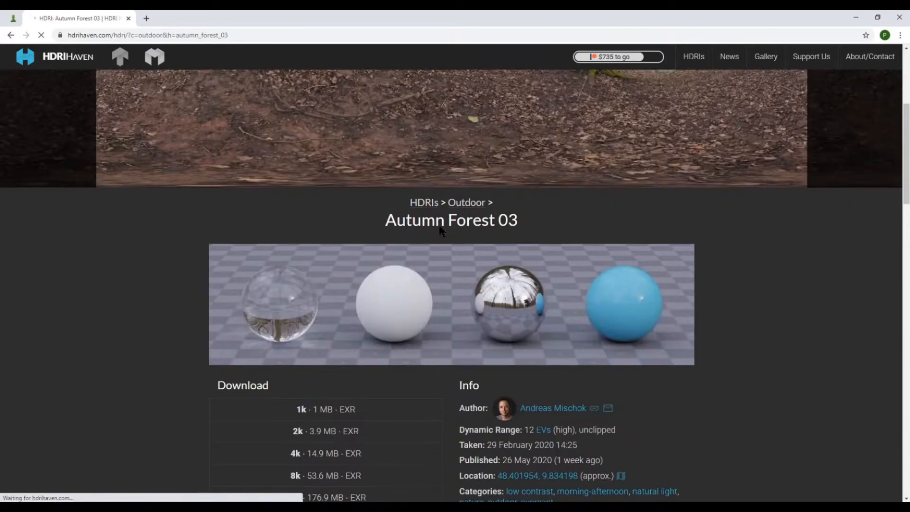
pyautogui.scroll(-4, 441, 231)
pyautogui.moveTo(156, 331); pyautogui.dragTo(489, 332)
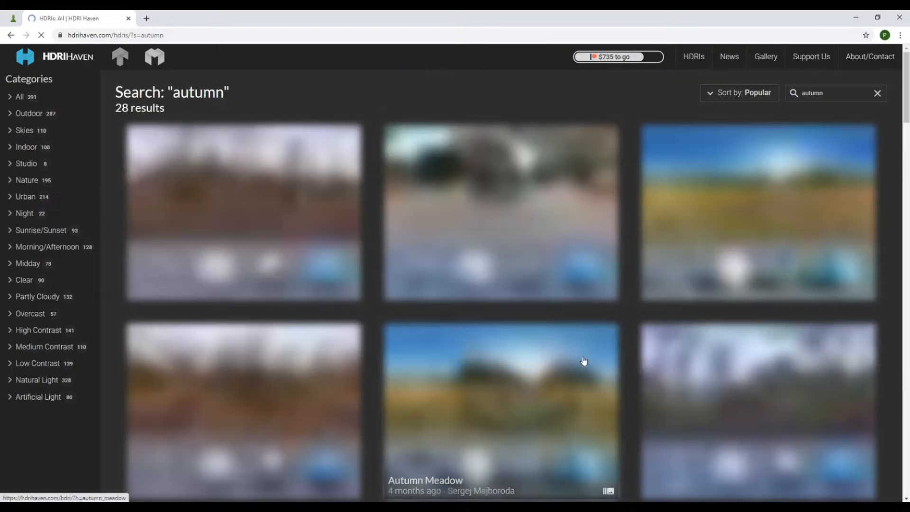
# Step: Open the Autumn Meadow HDRI and examine its download options, backplates and similar HDRIs
pyautogui.click(585, 366)
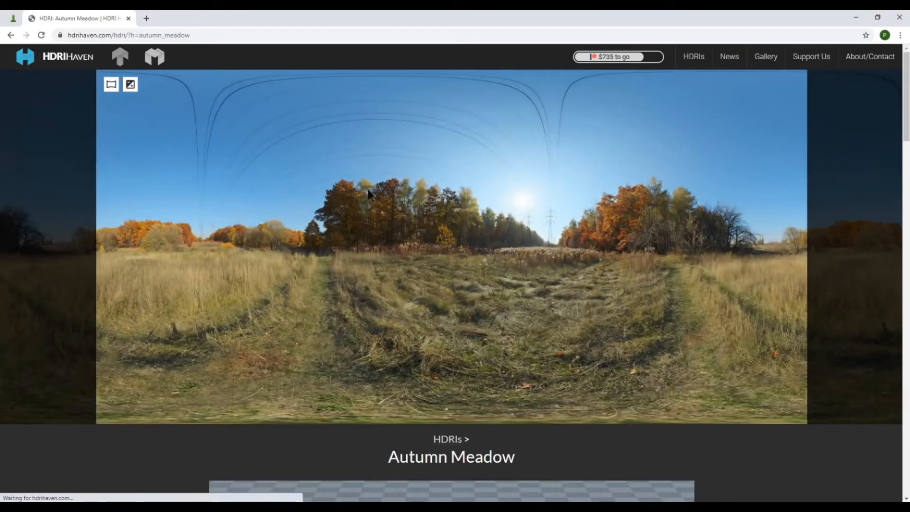
pyautogui.scroll(-5, 397, 253)
pyautogui.scroll(-6, 397, 254)
pyautogui.moveTo(168, 211); pyautogui.dragTo(190, 293)
pyautogui.scroll(-3, 198, 283)
pyautogui.click(361, 270)
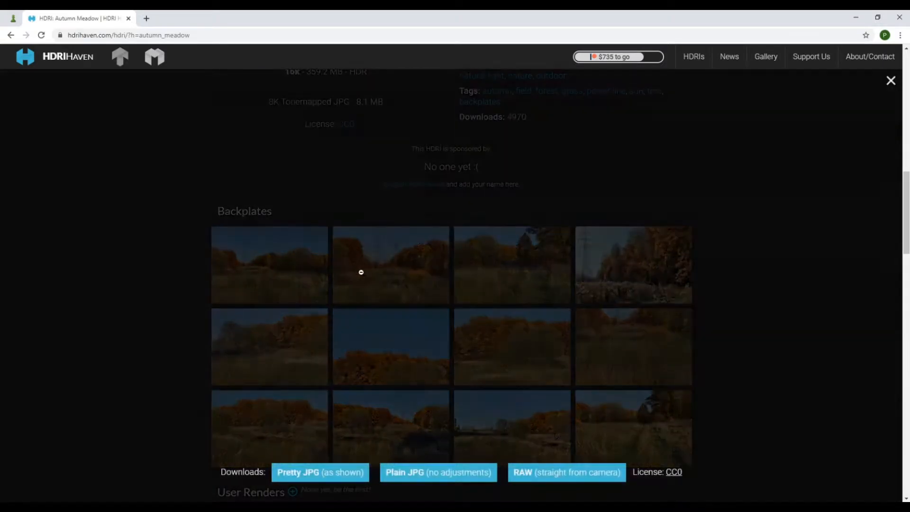
pyautogui.click(355, 271)
pyautogui.scroll(-5, 178, 245)
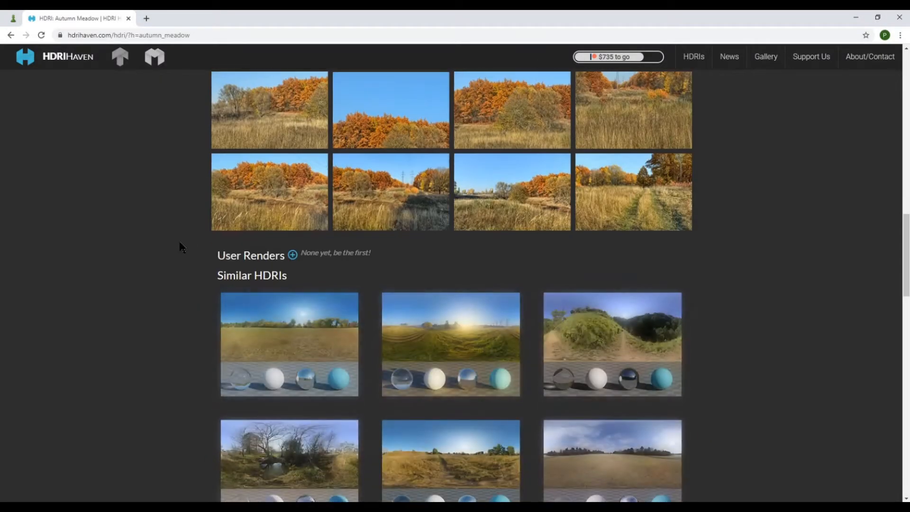
# Step: Open the Autumn Park HDRI page and examine its download resolutions from 1k to 16k
pyautogui.click(297, 306)
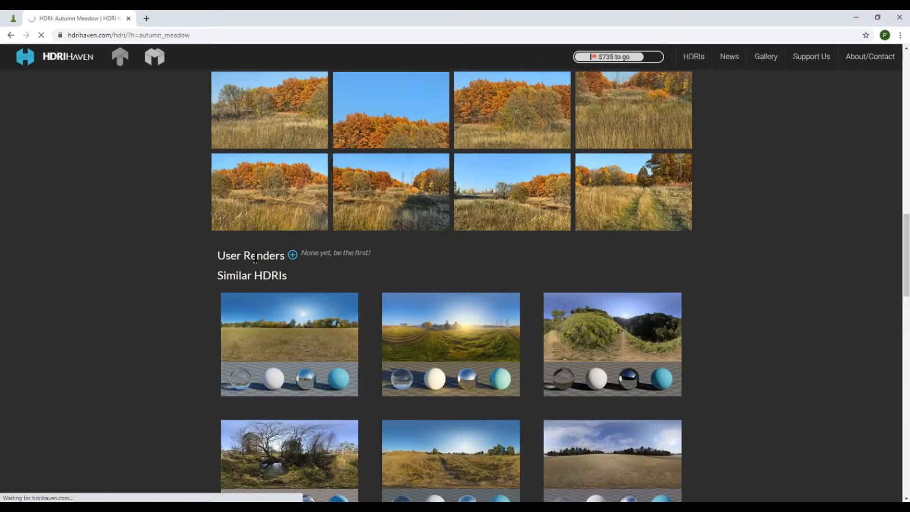
pyautogui.scroll(-8, 251, 255)
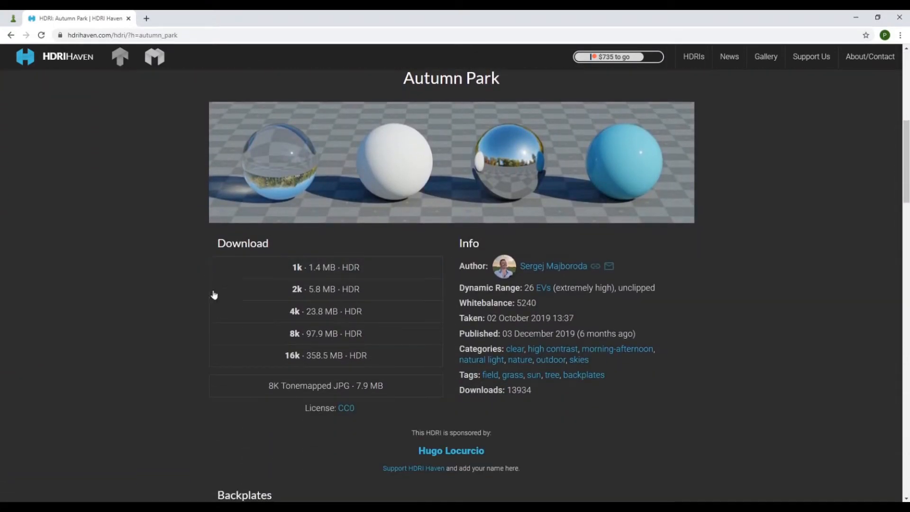
pyautogui.moveTo(199, 340); pyautogui.dragTo(437, 354)
pyautogui.moveTo(131, 399); pyautogui.dragTo(353, 356)
pyautogui.click(164, 325)
pyautogui.moveTo(191, 312); pyautogui.dragTo(335, 313)
pyautogui.click(709, 335)
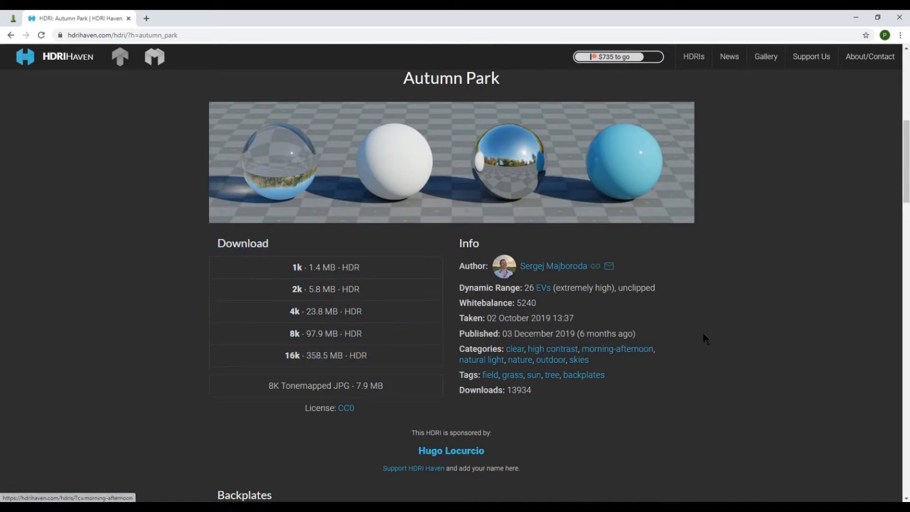
# Step: Compare Autumn Park's panorama with its glass, white, chrome and blue preview spheres
pyautogui.scroll(-1, 528, 299)
pyautogui.scroll(9, 530, 304)
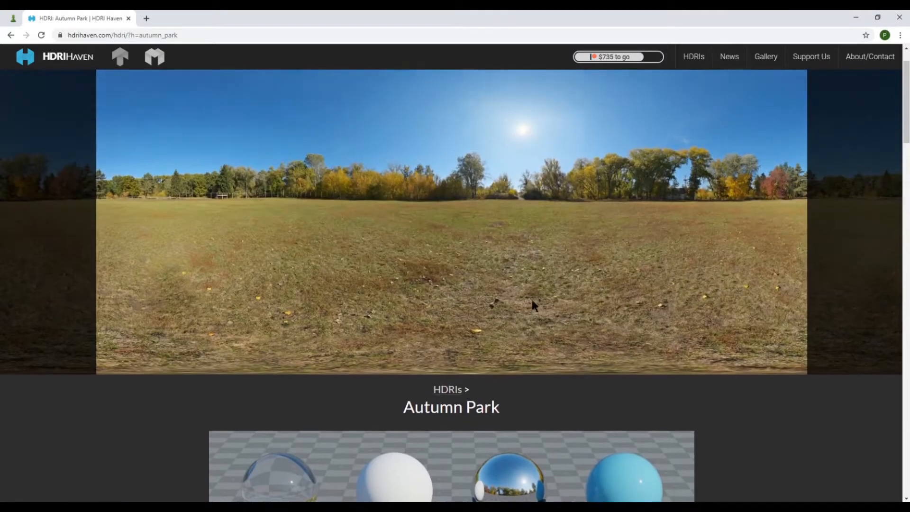
pyautogui.scroll(-3, 478, 389)
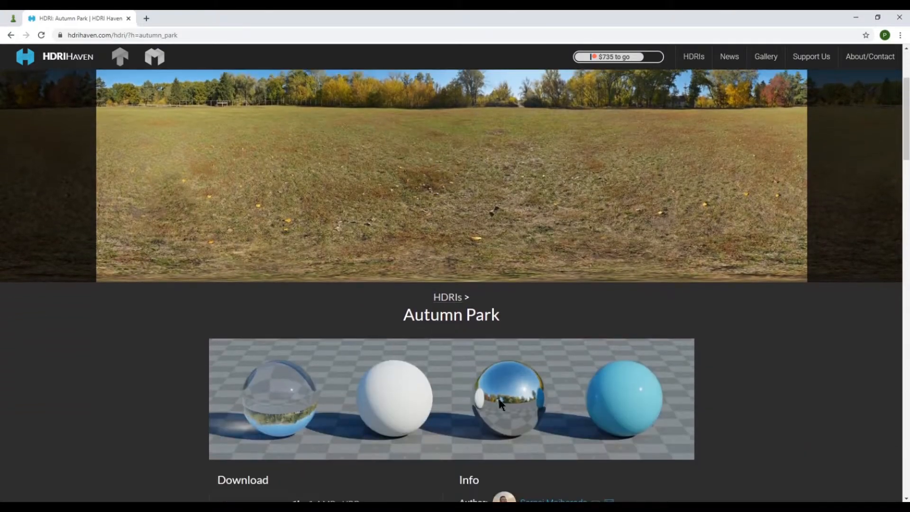
pyautogui.scroll(3, 517, 384)
pyautogui.scroll(-4, 568, 363)
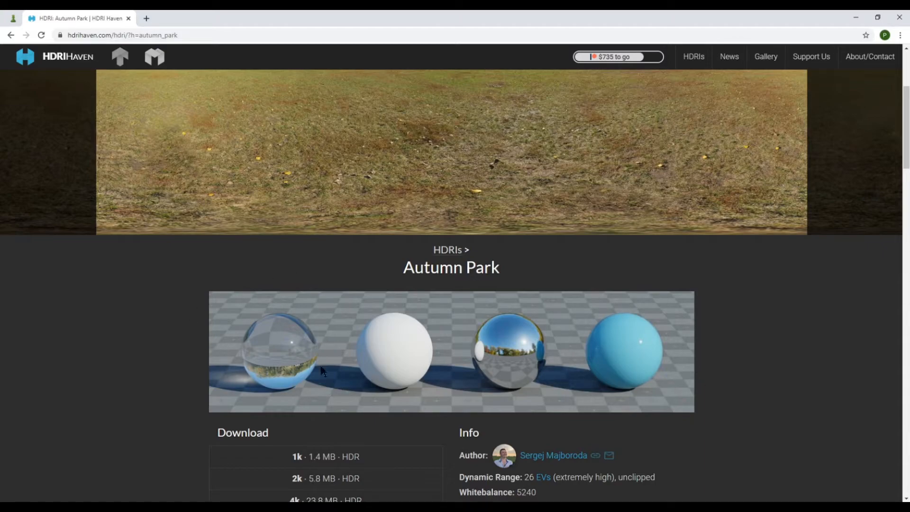
pyautogui.scroll(4, 164, 345)
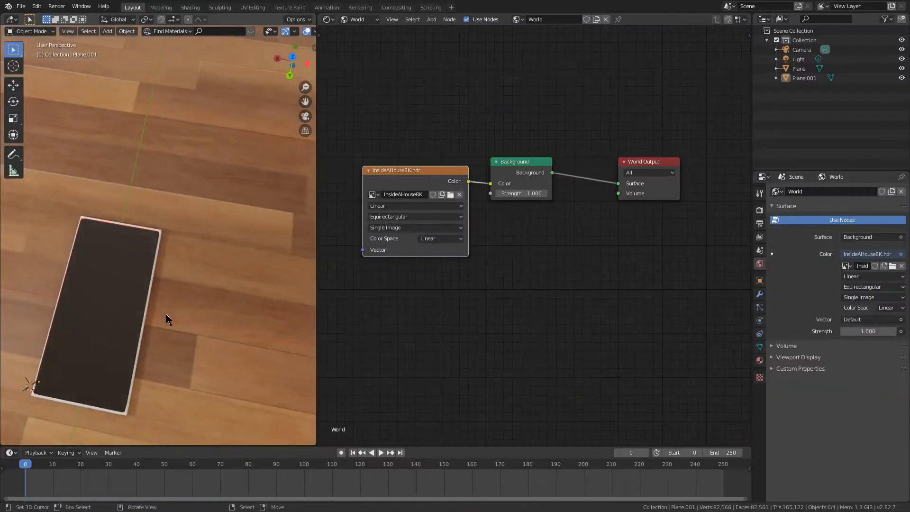
# Step: Switch back to Blender and inspect the HDRI-lit phone from several angles and through the camera
pyautogui.moveTo(167, 319); pyautogui.dragTo(110, 288, button='middle')
pyautogui.moveTo(144, 254); pyautogui.dragTo(189, 225, button='middle')
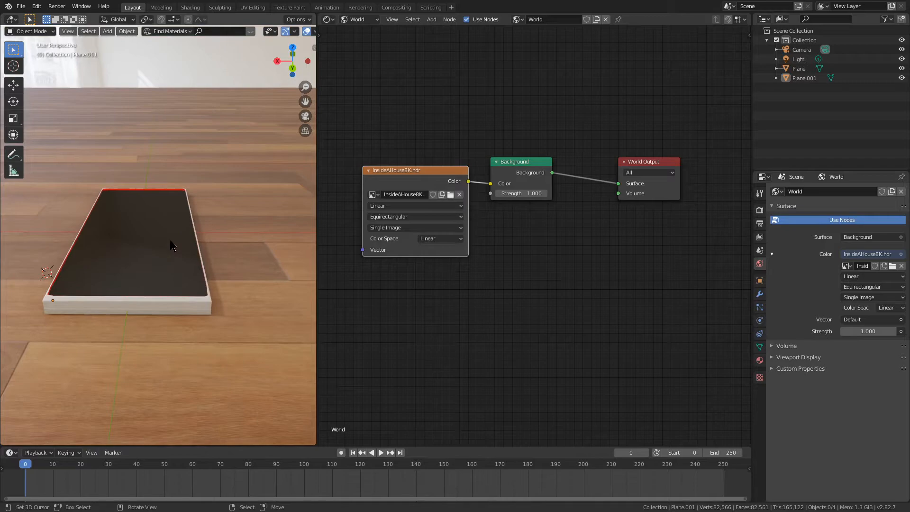
pyautogui.press('KP_0')
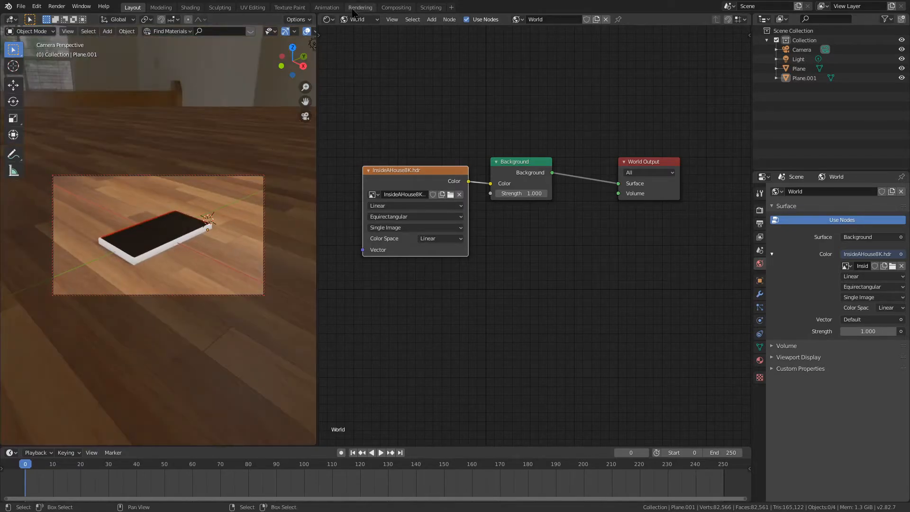
# Step: Merge the node editor area into the 3D viewport and show the phone in solid shading
pyautogui.moveTo(314, 15); pyautogui.dragTo(374, 23)
pyautogui.click(379, 22)
pyautogui.moveTo(371, 138); pyautogui.dragTo(451, 200, button='middle')
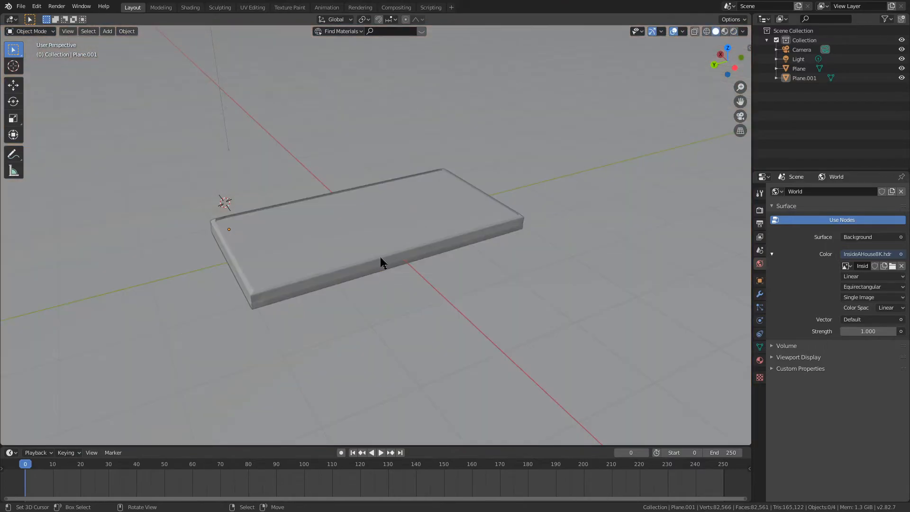
# Step: Enter Edit Mode on the phone body, clear the selection and switch to face select mode
pyautogui.click(361, 273)
pyautogui.press('Tab')
pyautogui.scroll(5, 360, 272)
pyautogui.press('a')
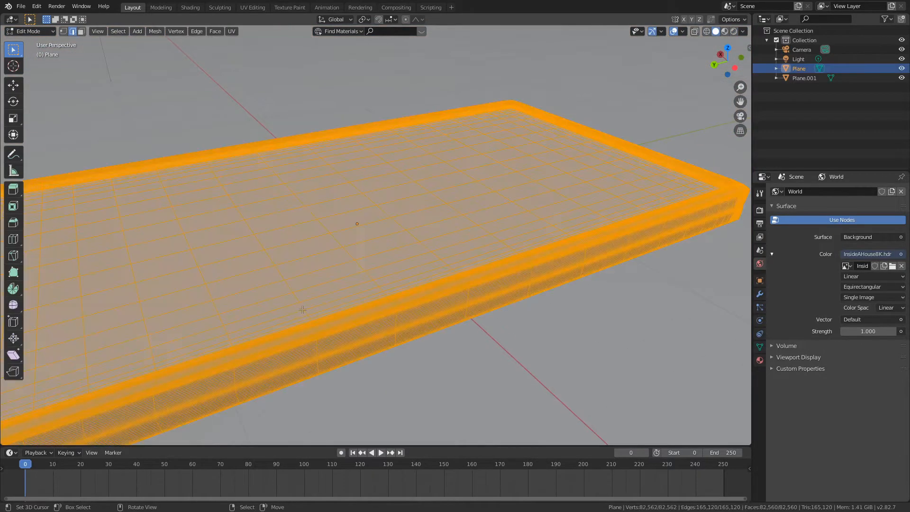
pyautogui.hotkey('alt', 'a')
pyautogui.press('3')
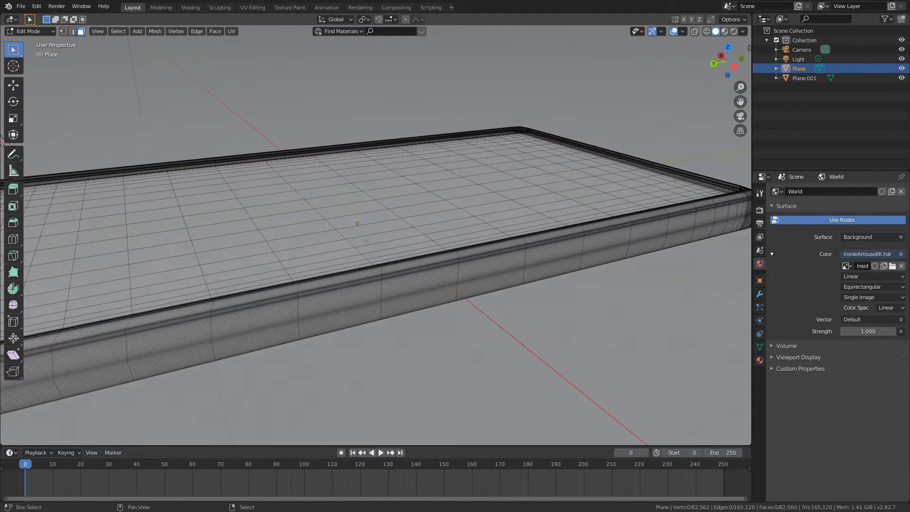
# Step: Try to circle-select faces on the phone's long side and grow the selection by one ring
pyautogui.keyDown('shift'); pyautogui.moveTo(355, 248); pyautogui.dragTo(567, 188, button='middle'); pyautogui.keyUp('shift')
pyautogui.moveTo(284, 194); pyautogui.dragTo(257, 174, button='middle')
pyautogui.scroll(7, 257, 174)
pyautogui.scroll(-4, 239, 162)
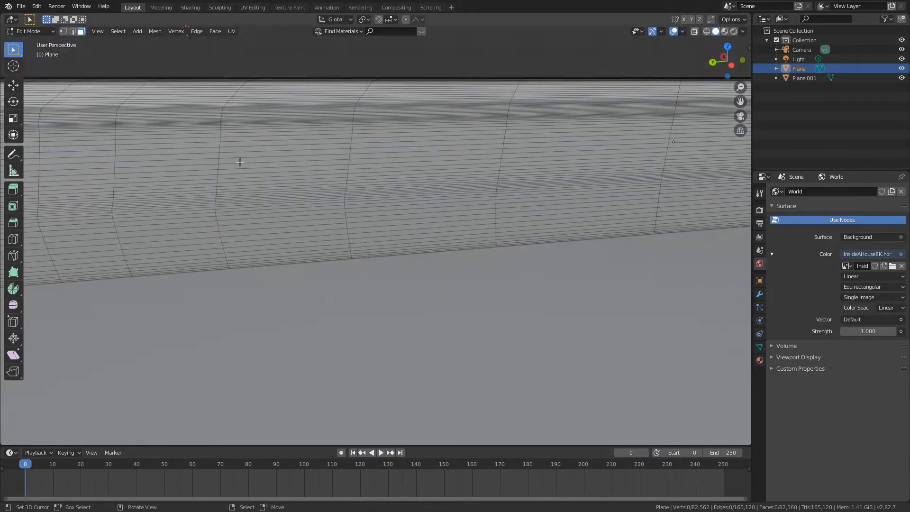
pyautogui.rightClick(243, 170)
pyautogui.hotkey('alt', 'a')
pyautogui.press('c')
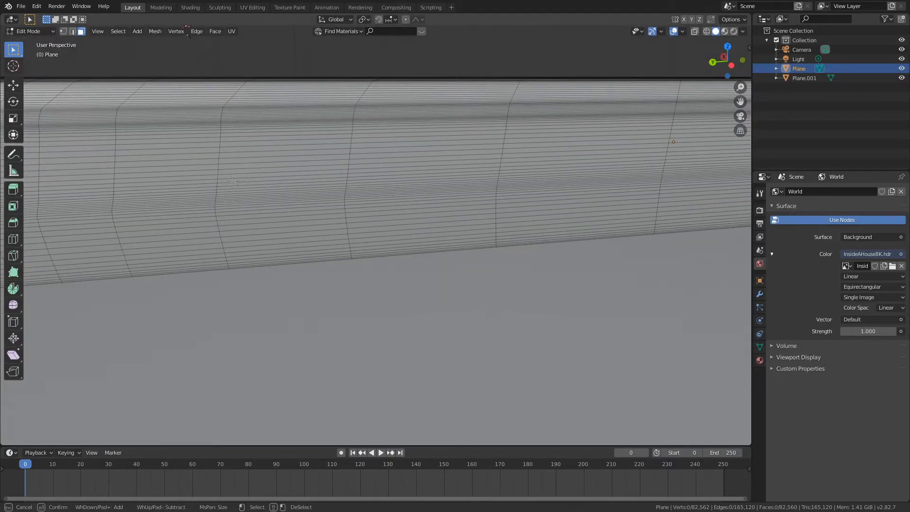
pyautogui.press('ctrl+KP_Add')
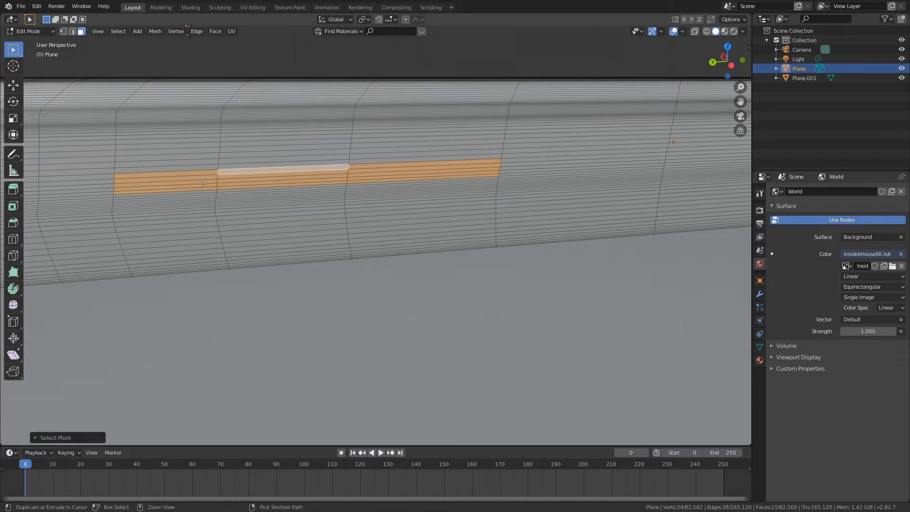
pyautogui.scroll(-5, 245, 163)
pyautogui.scroll(2, 449, 191)
pyautogui.moveTo(450, 191); pyautogui.dragTo(337, 198, button='middle')
# Step: Clear the selection and circle-select three stacked narrow faces in one column of the phone's side
pyautogui.hotkey('alt', 'a')
pyautogui.press('c')
pyautogui.click(334, 193)
pyautogui.rightClick(335, 194)
pyautogui.scroll(4, 334, 194)
pyautogui.press('c')
pyautogui.middleClick(206, 67)
pyautogui.rightClick(194, 72)
pyautogui.keyDown('shift'); pyautogui.moveTo(408, 89); pyautogui.dragTo(356, 115, button='middle'); pyautogui.keyUp('shift')
pyautogui.moveTo(476, 170)
pyautogui.mouseDown(button='middle')
pyautogui.moveTo(433, 167)
pyautogui.moveTo(466, 165)
pyautogui.mouseUp(button='middle')
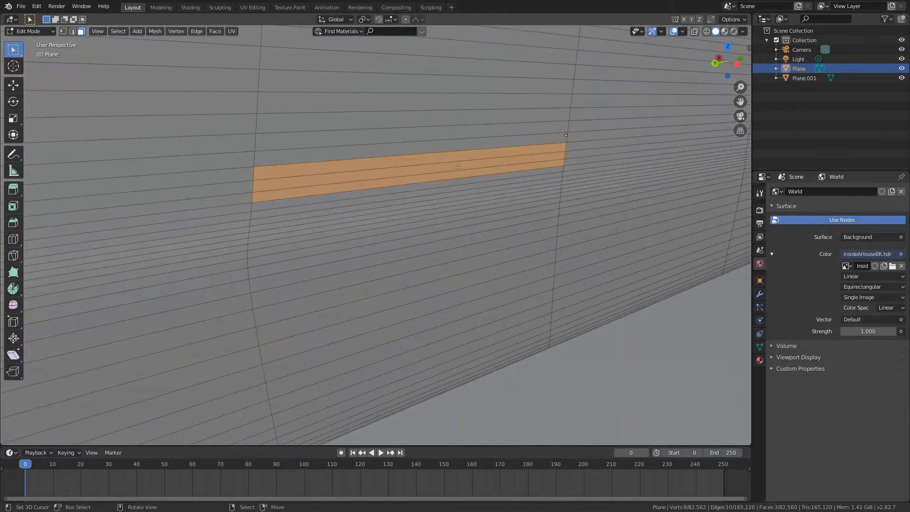
# Step: Switch to the left orthographic view and circle-select more faces along the same rows of the phone's side
pyautogui.press('ctrl+KP_3')
pyautogui.press('KP_1')
pyautogui.press('ctrl+KP_3')
pyautogui.press('KP_1')
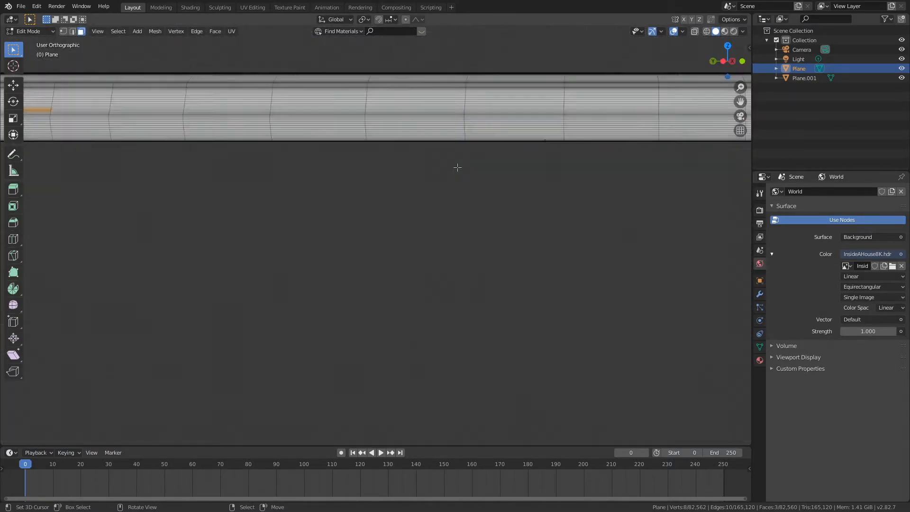
pyautogui.keyDown('shift'); pyautogui.moveTo(299, 140); pyautogui.dragTo(423, 182, button='middle'); pyautogui.keyUp('shift')
pyautogui.scroll(5, 370, 159)
pyautogui.keyDown('shift'); pyautogui.moveTo(316, 128); pyautogui.dragTo(506, 265, button='middle'); pyautogui.keyUp('shift')
pyautogui.scroll(4, 357, 147)
pyautogui.keyDown('shift'); pyautogui.moveTo(311, 111); pyautogui.dragTo(154, 171, button='middle'); pyautogui.keyUp('shift')
pyautogui.scroll(-3, 246, 141)
pyautogui.press('c')
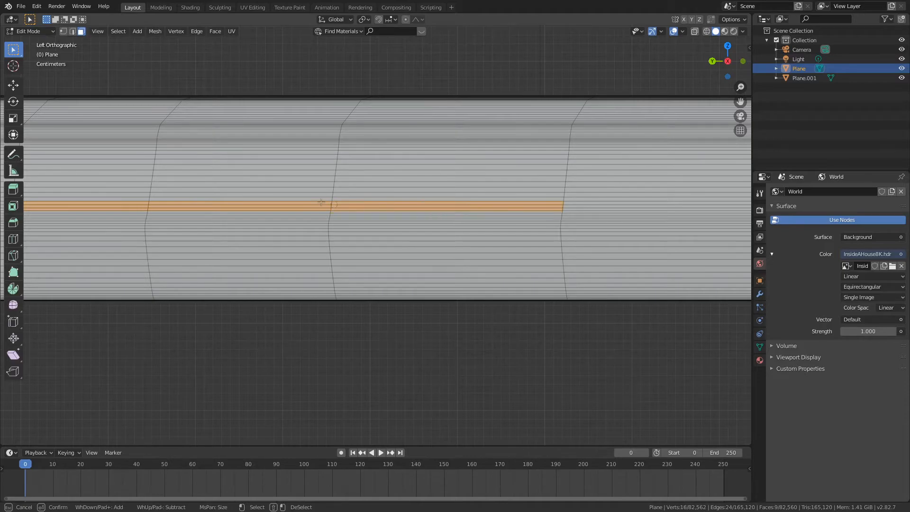
pyautogui.press('Escape')
# Step: Try growing the side face selection by one ring, and undo back to two separate face strips
pyautogui.press('ctrl+KP_Add')
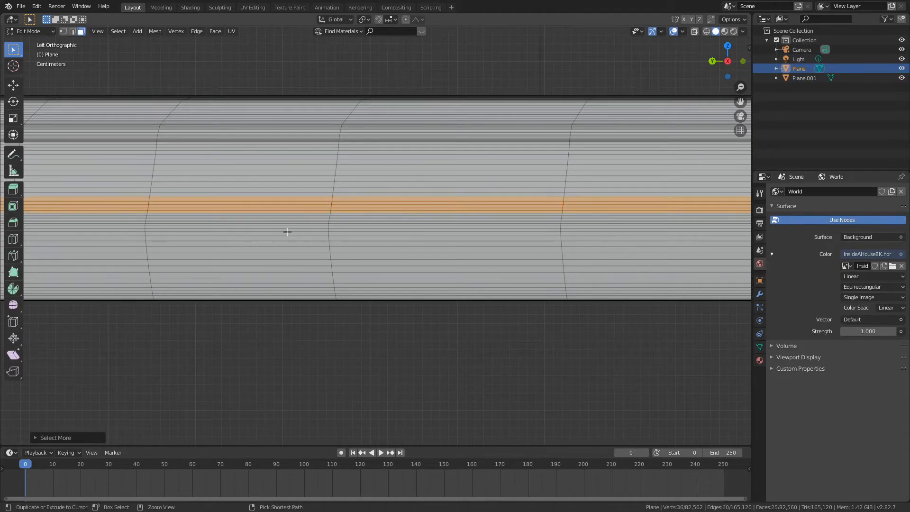
pyautogui.hotkey('ctrl', 'z')
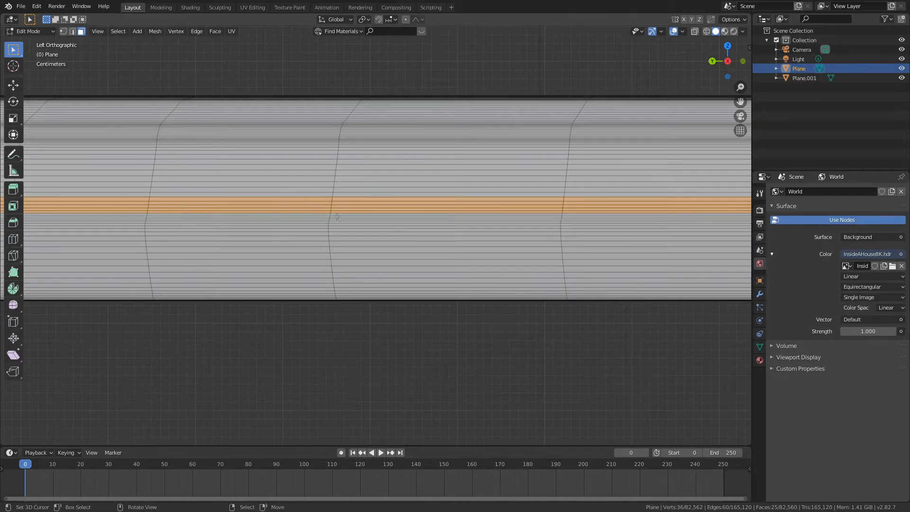
pyautogui.hotkey('ctrl', 'z')
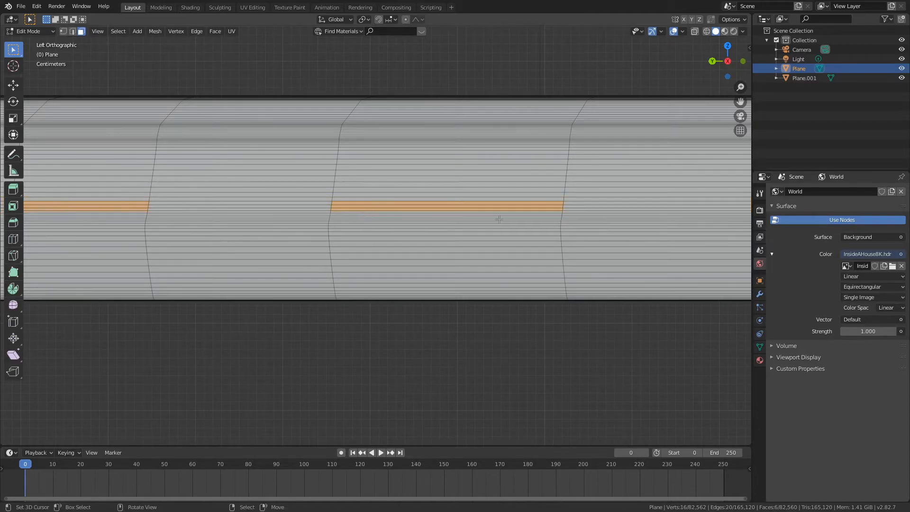
# Step: Try circle-selecting faces beside the longer strip and growing the selection, and undo both changes
pyautogui.keyDown('shift'); pyautogui.moveTo(497, 219); pyautogui.dragTo(364, 231, button='middle'); pyautogui.keyUp('shift')
pyautogui.press('c')
pyautogui.click(446, 219)
pyautogui.press('Escape')
pyautogui.hotkey('ctrl', 'z')
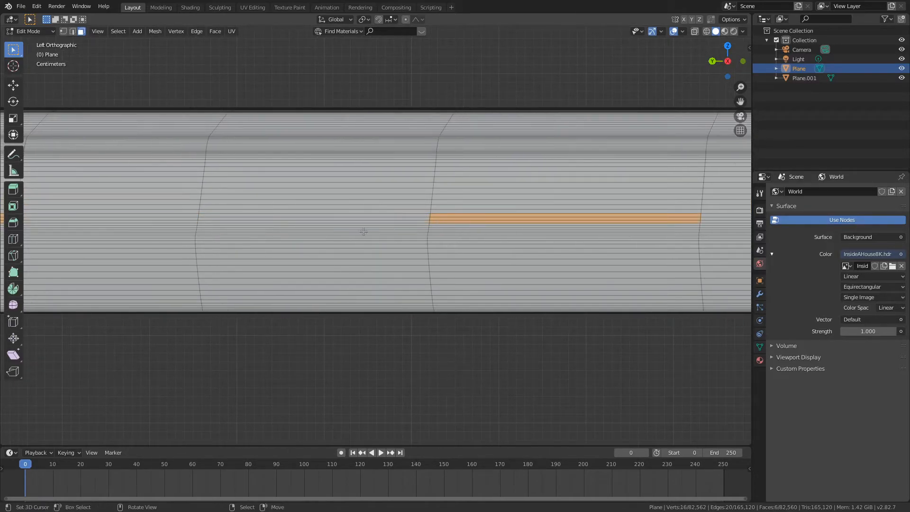
pyautogui.press('ctrl+KP_Add')
pyautogui.scroll(-8, 374, 219)
pyautogui.hotkey('ctrl', 'z')
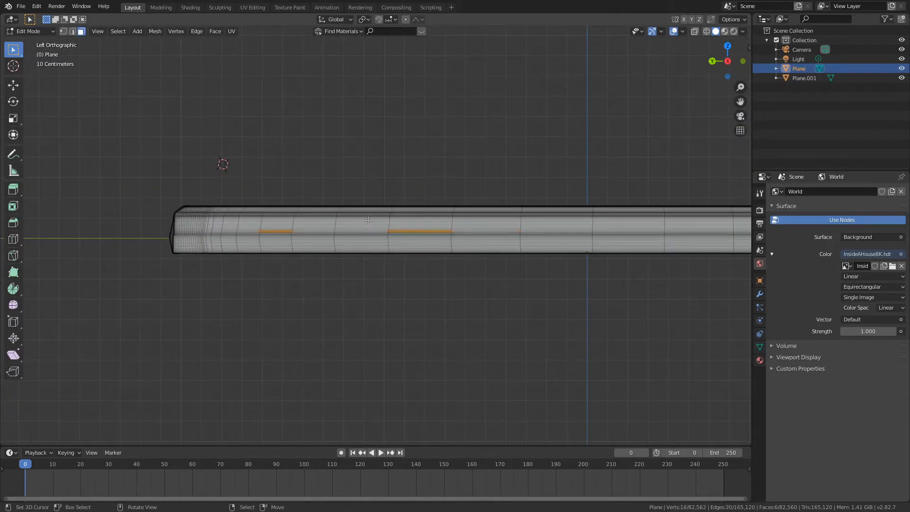
# Step: Circle-select the neighbouring faces in the same rows to lengthen both selected strips on the phone's side
pyautogui.scroll(6, 368, 220)
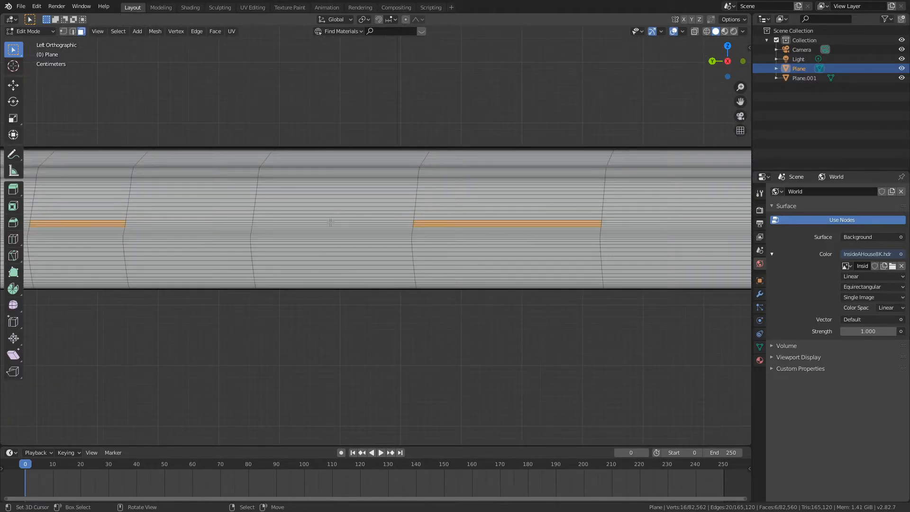
pyautogui.scroll(2, 376, 222)
pyautogui.press('c')
pyautogui.click(424, 216)
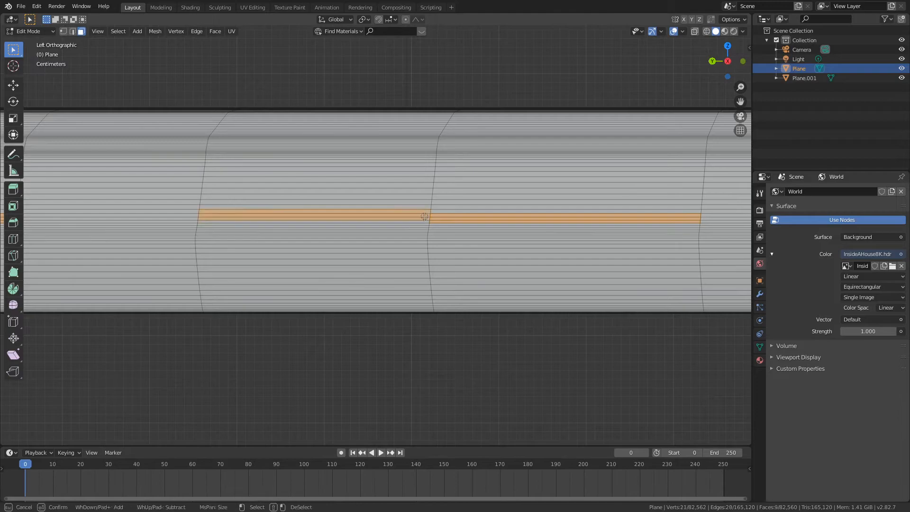
pyautogui.press('Escape')
pyautogui.keyDown('shift'); pyautogui.moveTo(263, 194); pyautogui.dragTo(495, 222, button='middle'); pyautogui.keyUp('shift')
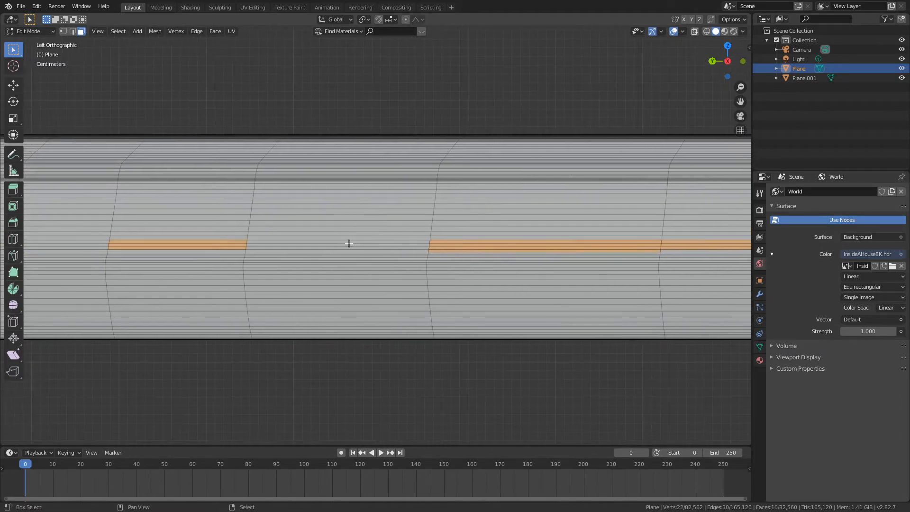
pyautogui.keyDown('shift'); pyautogui.moveTo(119, 239); pyautogui.dragTo(290, 228, button='middle'); pyautogui.keyUp('shift')
pyautogui.press('c')
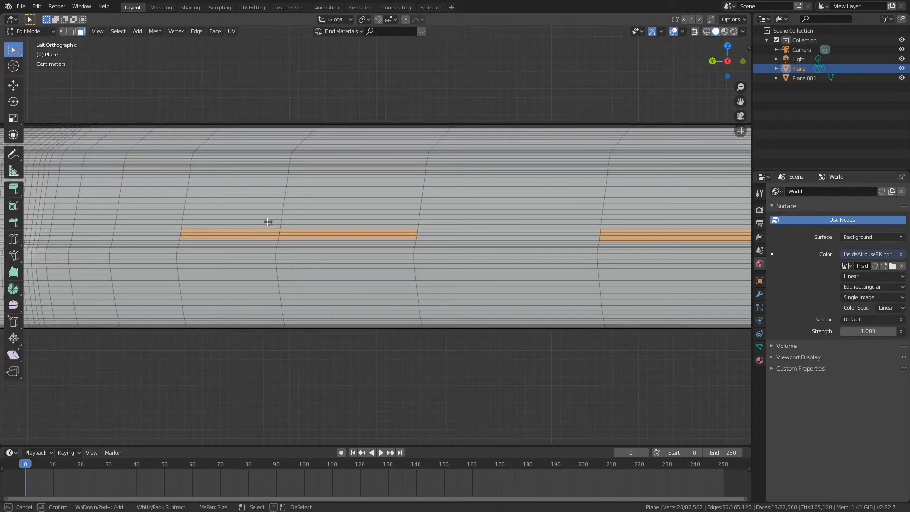
pyautogui.rightClick(270, 222)
# Step: Extrude both face strips outward about 0.023 m and return to Object Mode
pyautogui.scroll(-6, 366, 226)
pyautogui.moveTo(436, 235); pyautogui.dragTo(411, 265, button='middle')
pyautogui.press('e')
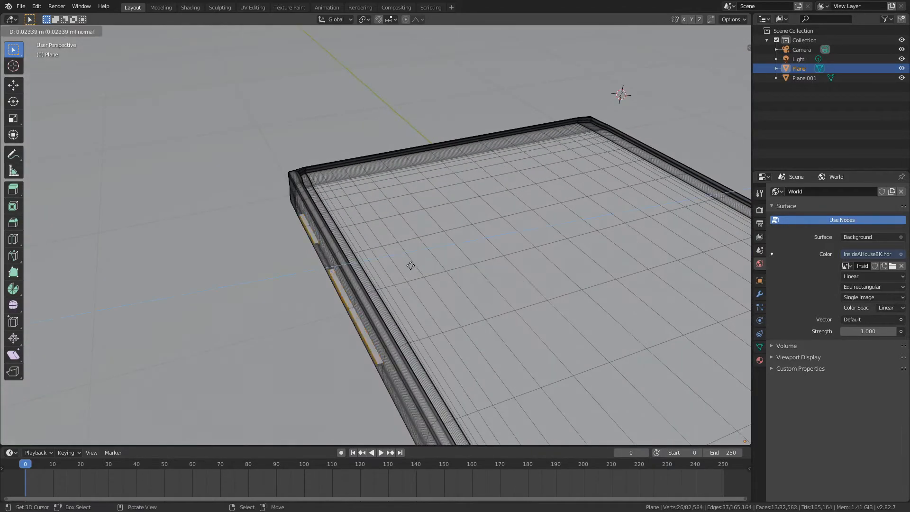
pyautogui.click(411, 266)
pyautogui.press('Tab')
pyautogui.scroll(-5, 393, 299)
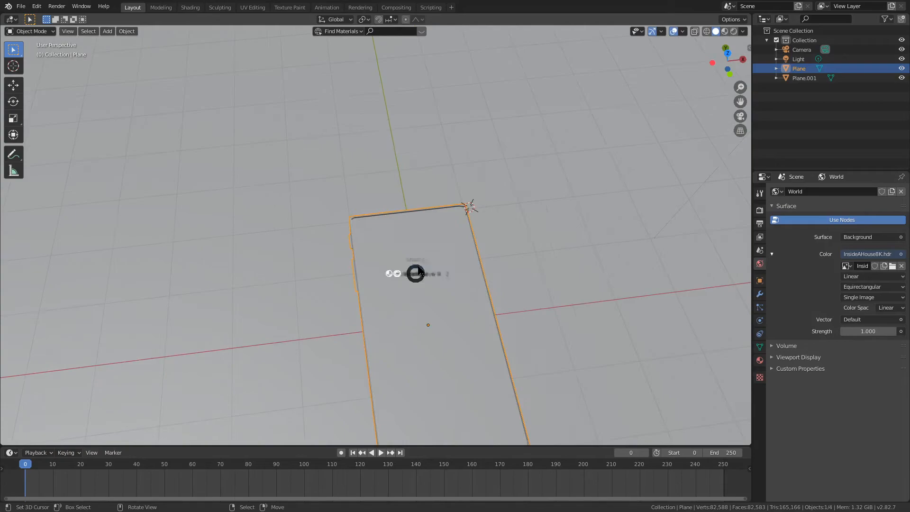
# Step: Inspect the extruded side buttons up close in rendered shading and return to solid shading
pyautogui.press('z')
pyautogui.hotkey('alt', 'a')
pyautogui.moveTo(487, 329)
pyautogui.mouseDown(button='middle')
pyautogui.moveTo(451, 319)
pyautogui.moveTo(450, 308)
pyautogui.moveTo(428, 329)
pyautogui.moveTo(533, 244)
pyautogui.moveTo(426, 270)
pyautogui.moveTo(453, 254)
pyautogui.moveTo(356, 251)
pyautogui.moveTo(371, 246)
pyautogui.mouseUp(button='middle')
pyautogui.scroll(3, 450, 308)
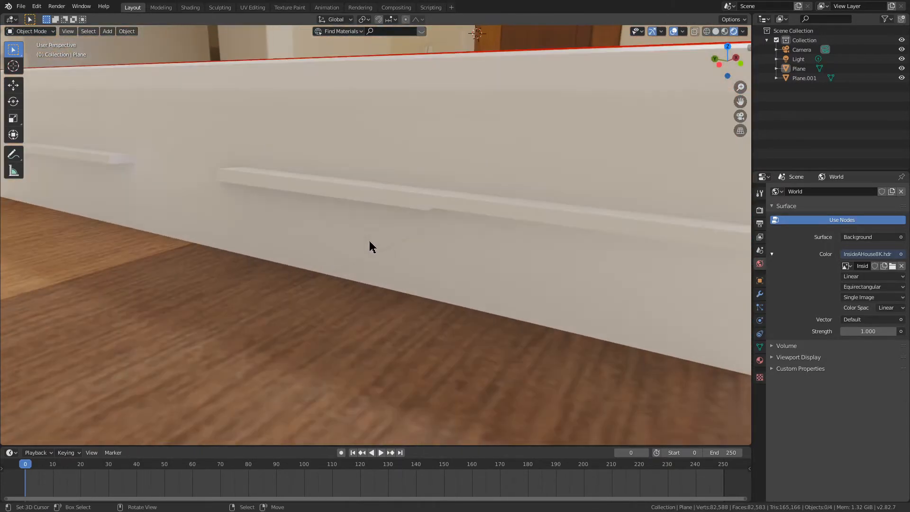
pyautogui.press('z')
pyautogui.click(404, 247)
pyautogui.moveTo(462, 212); pyautogui.dragTo(412, 240, button='middle')
# Step: Undo the button extrusion back to the selected face strips in Edit Mode
pyautogui.press('Tab')
pyautogui.press('Tab')
pyautogui.hotkey('ctrl', 'z')
pyautogui.hotkey('ctrl', 'z')
pyautogui.hotkey('ctrl', 'z')
pyautogui.hotkey('ctrl', 'z')
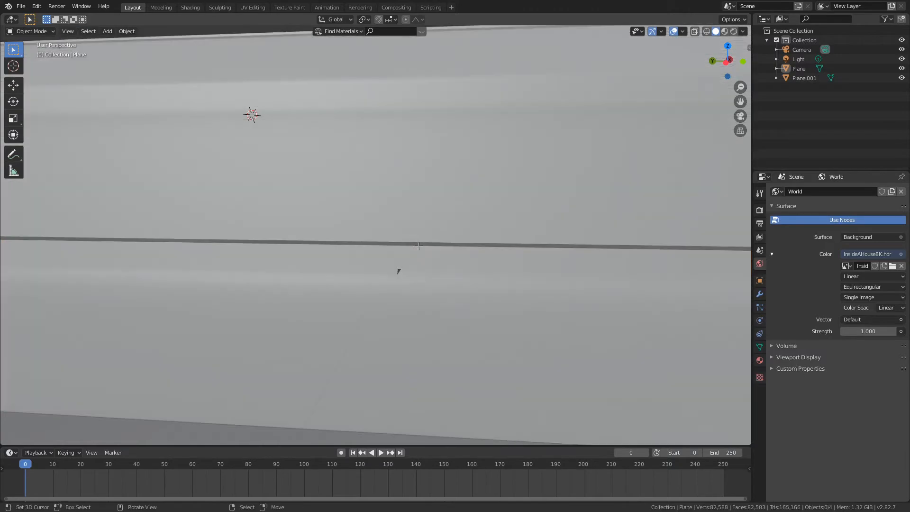
pyautogui.hotkey('ctrl', 'z')
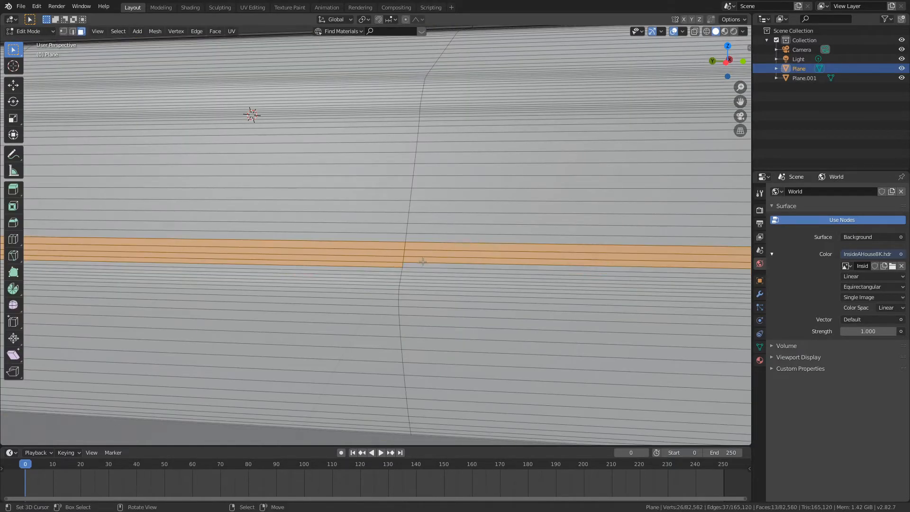
# Step: Add the missing face to the longer strip's selection and extrude both strips by -0.01 m along their normals
pyautogui.keyDown('shift'); pyautogui.click(423, 261); pyautogui.keyUp('shift')
pyautogui.keyDown('shift'); pyautogui.click(423, 265); pyautogui.keyUp('shift')
pyautogui.scroll(-10, 423, 265)
pyautogui.moveTo(251, 263); pyautogui.dragTo(422, 240, button='middle')
pyautogui.scroll(2, 422, 241)
pyautogui.press('e')
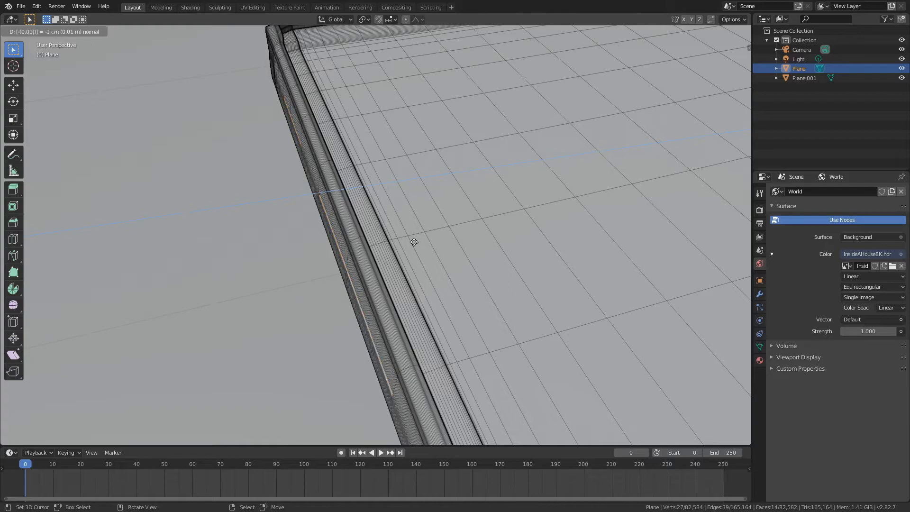
pyautogui.press('Return')
# Step: Clear the selection, select one outer face of the long side button, and snap the 3D cursor to it
pyautogui.moveTo(384, 237); pyautogui.dragTo(468, 181, button='middle')
pyautogui.scroll(1, 428, 237)
pyautogui.hotkey('alt', 'a')
pyautogui.rightClick(269, 178)
pyautogui.scroll(1, 271, 180)
pyautogui.press('1')
pyautogui.scroll(-2, 274, 181)
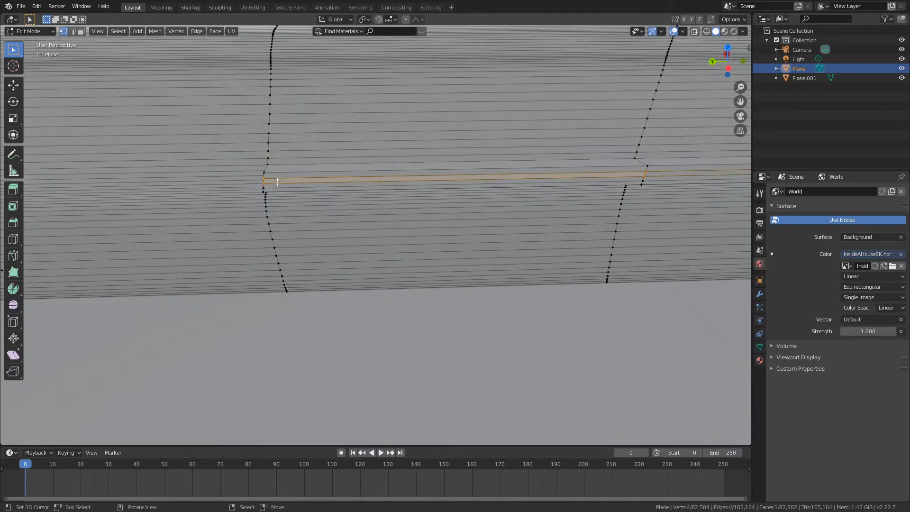
pyautogui.press('3')
pyautogui.hotkey('shift', 's')
pyautogui.click(284, 212)
# Step: Try adding a plane inside the phone's mesh at the 3D cursor, and undo it
pyautogui.hotkey('shift', 'a')
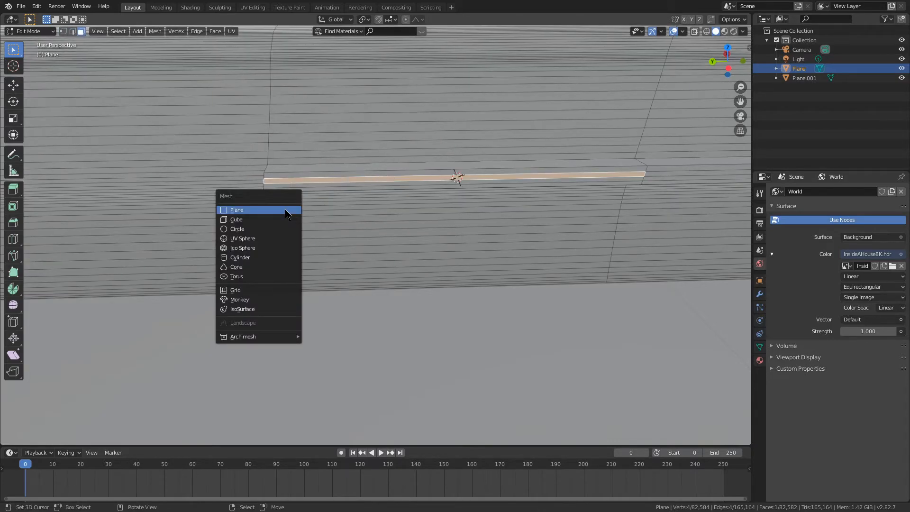
pyautogui.click(287, 213)
pyautogui.moveTo(287, 214); pyautogui.dragTo(421, 256, button='middle')
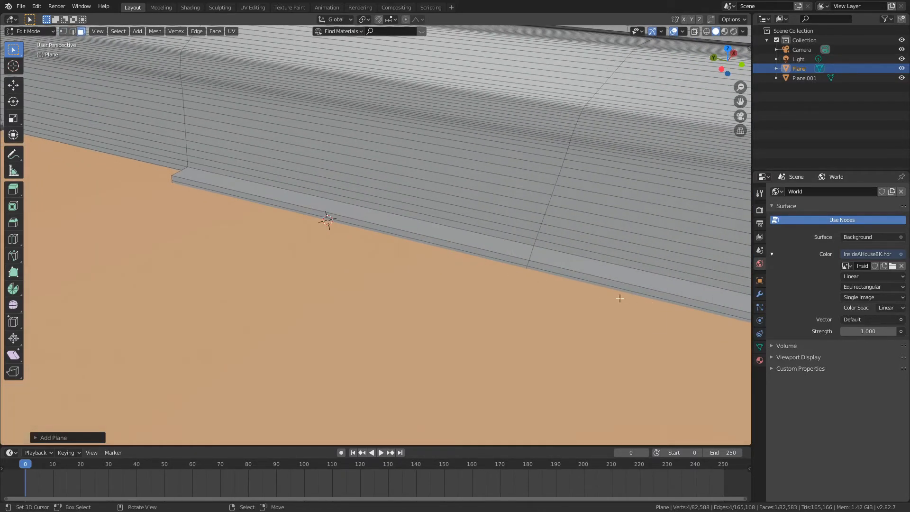
pyautogui.hotkey('ctrl', 'z')
# Step: Add a separate plane object at the 3D cursor in Object Mode and scale it down to a small square
pyautogui.press('Tab')
pyautogui.hotkey('shift', 'a')
pyautogui.moveTo(413, 230)
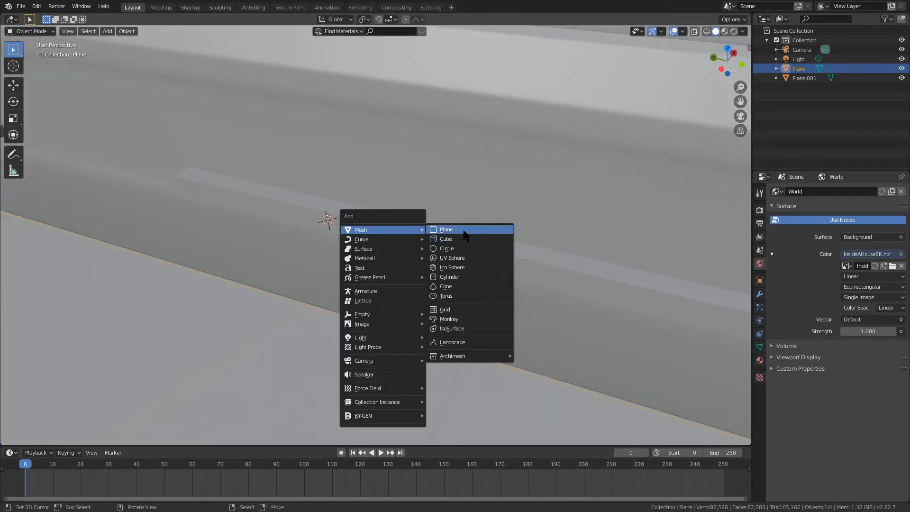
pyautogui.click(465, 232)
pyautogui.press('s')
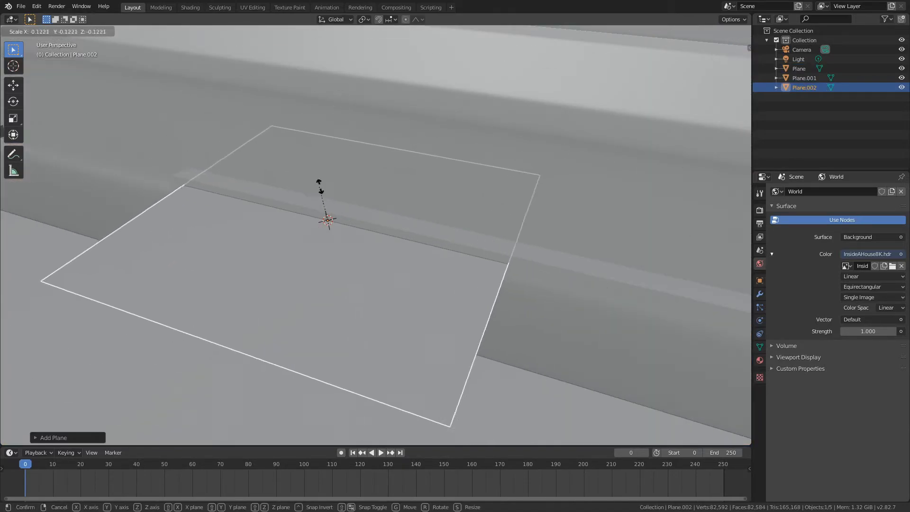
pyautogui.click(332, 220)
# Step: Move the plane along Y toward the end of the long button and scale it to about 0.69
pyautogui.press('g')
pyautogui.press('y')
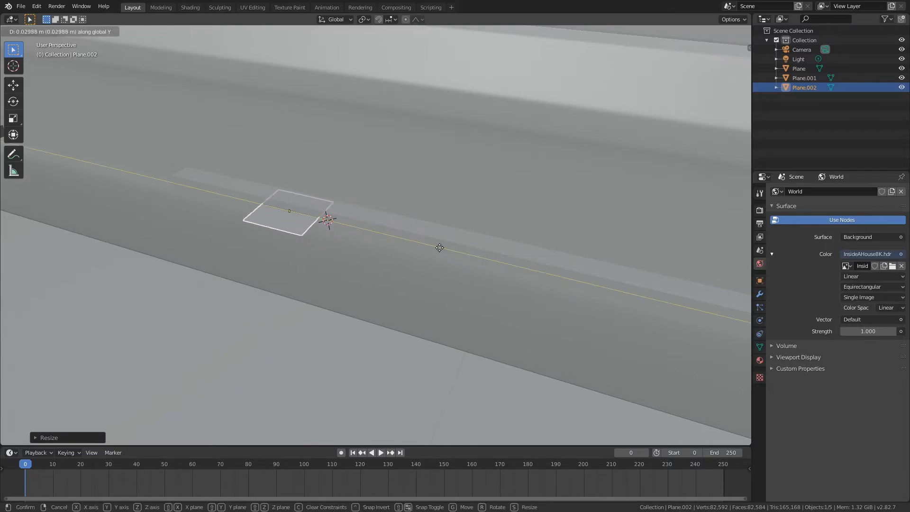
pyautogui.click(375, 226)
pyautogui.press('s')
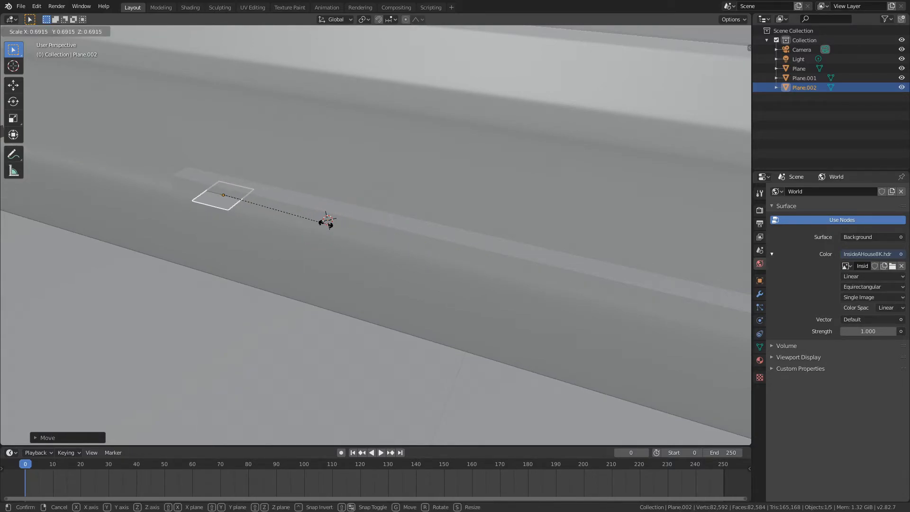
pyautogui.click(327, 220)
# Step: Scale the plane along X and extrude it in Edit Mode into a narrow block
pyautogui.press('s')
pyautogui.press('x')
pyautogui.moveTo(255, 218); pyautogui.dragTo(412, 199, button='middle')
pyautogui.press('Tab')
pyautogui.press('Tab')
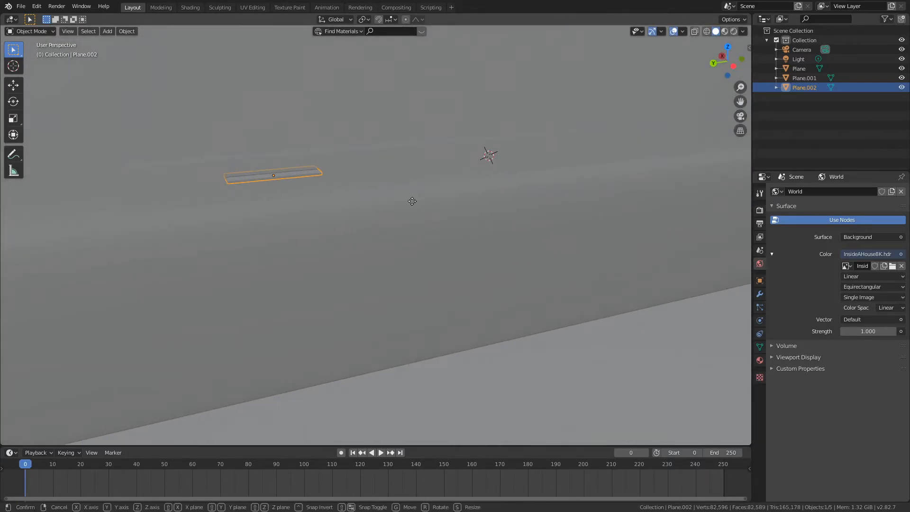
# Step: Move the block along Y and Z so that it sits on the long button's outer face near its end
pyautogui.press('g')
pyautogui.press('y')
pyautogui.click(363, 218)
pyautogui.moveTo(363, 219); pyautogui.dragTo(400, 256, button='middle')
pyautogui.press('g')
pyautogui.press('z')
pyautogui.click(400, 257)
pyautogui.press('g')
pyautogui.press('y')
pyautogui.click(406, 255)
# Step: Scale the block's height along Z
pyautogui.press('s')
pyautogui.press('z')
pyautogui.click(375, 41)
pyautogui.moveTo(375, 41); pyautogui.dragTo(354, 62, button='middle')
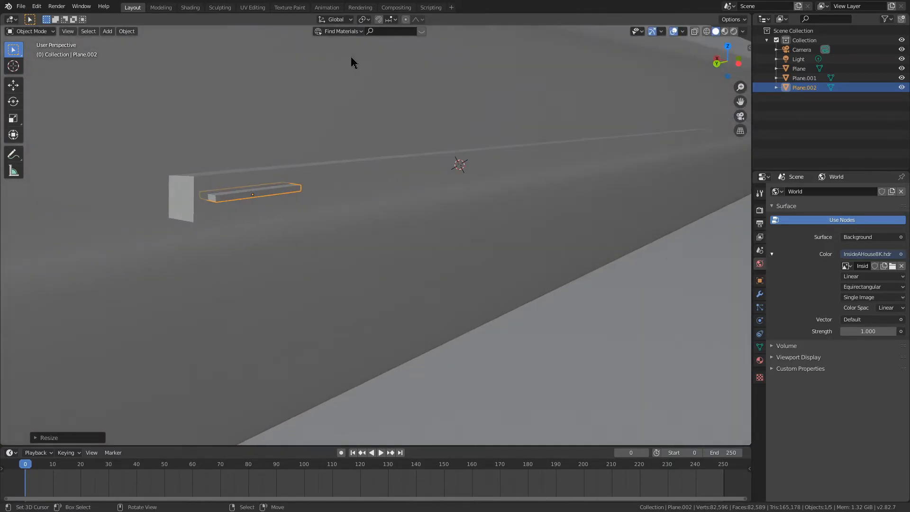
# Step: Add a Boolean modifier with the Difference operation to the phone body, using the block Plane.002 as its object
pyautogui.click(759, 294)
pyautogui.click(825, 191)
pyautogui.click(430, 164)
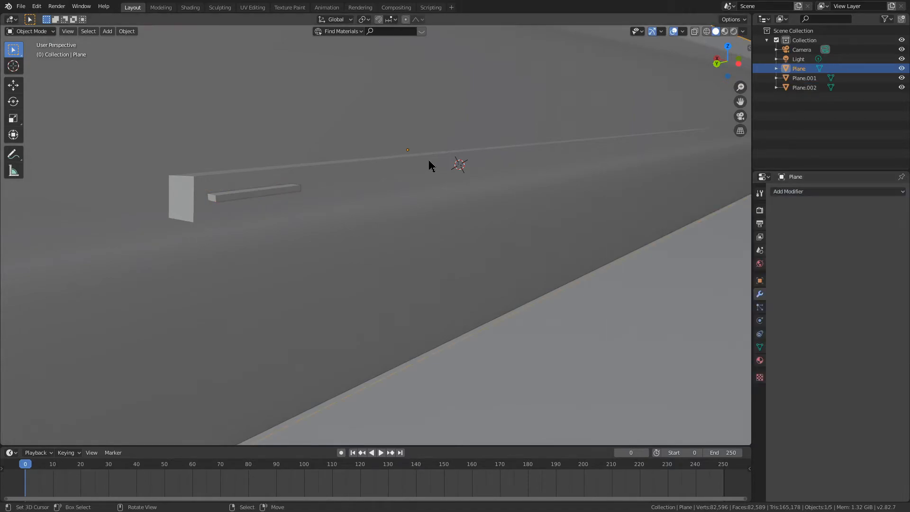
pyautogui.click(812, 192)
pyautogui.click(729, 234)
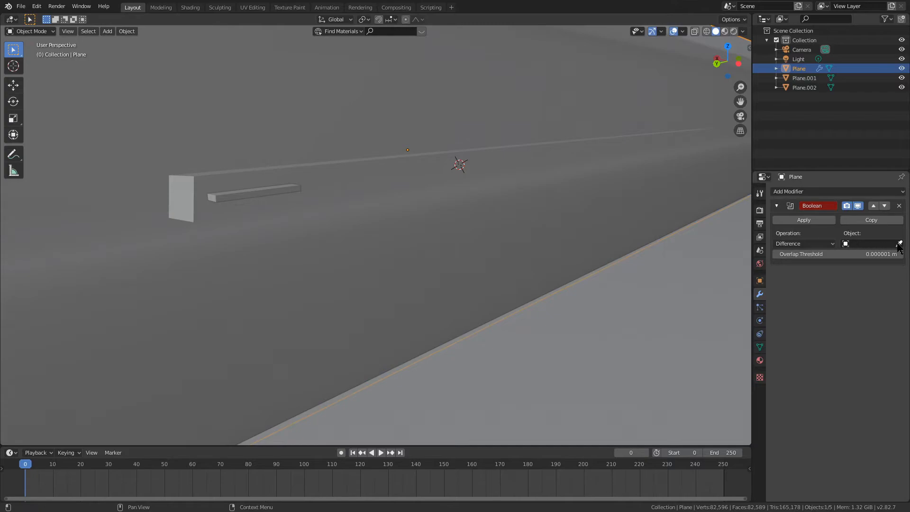
pyautogui.click(294, 184)
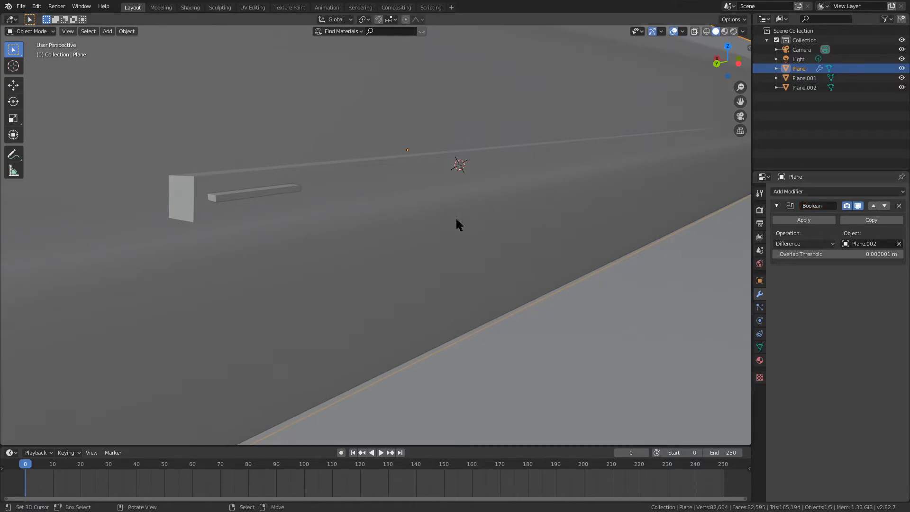
# Step: Apply the phone's Boolean modifier and delete the cutting block
pyautogui.click(808, 221)
pyautogui.click(259, 195)
pyautogui.press('g')
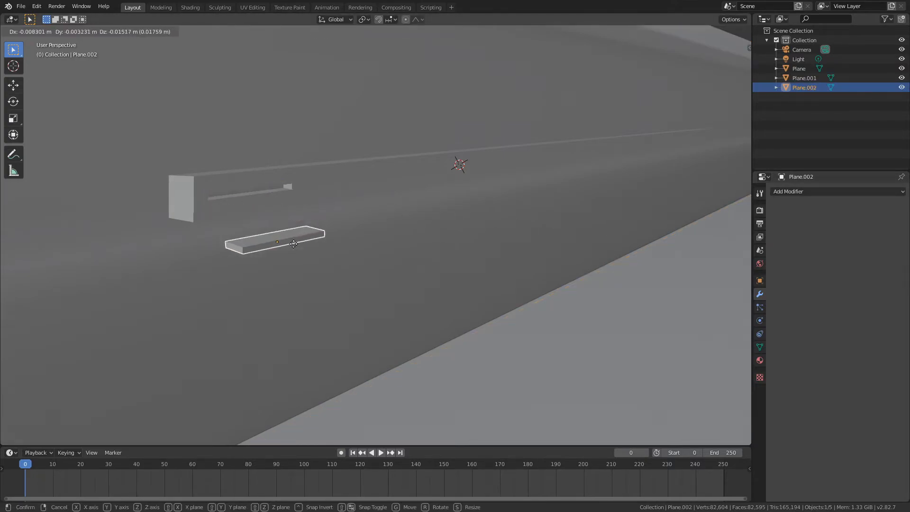
pyautogui.rightClick(309, 276)
pyautogui.press('Delete')
pyautogui.moveTo(288, 257); pyautogui.dragTo(198, 210, button='middle')
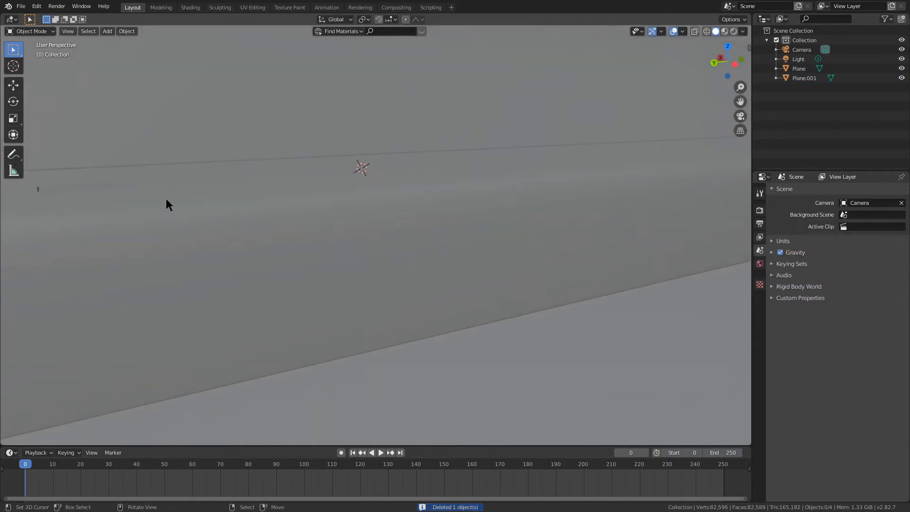
# Step: Inspect the slot cut into the long button in rendered shading
pyautogui.press('z')
pyautogui.click(173, 158)
pyautogui.moveTo(173, 158); pyautogui.dragTo(148, 169, button='middle')
pyautogui.scroll(-4, 148, 169)
pyautogui.scroll(3, 274, 178)
pyautogui.moveTo(239, 161)
pyautogui.keyDown('shift'); pyautogui.mouseDown(button='middle')
pyautogui.moveTo(341, 197)
pyautogui.moveTo(371, 256)
pyautogui.mouseUp(button='middle'); pyautogui.keyUp('shift')
pyautogui.scroll(-6, 271, 181)
pyautogui.scroll(4, 271, 181)
# Step: Return to solid shading and undo the block's deletion and the applied Boolean modifier
pyautogui.press('z')
pyautogui.click(299, 184)
pyautogui.hotkey('ctrl', 'z')
pyautogui.click(283, 183)
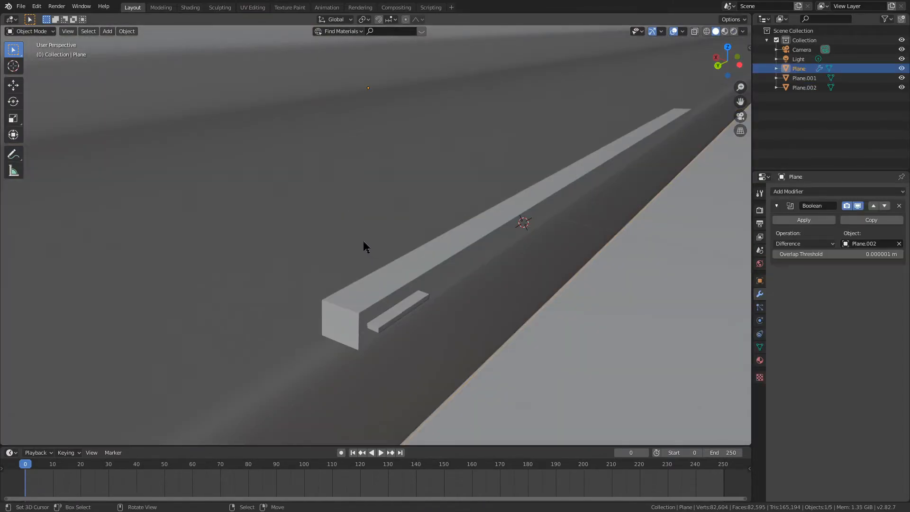
# Step: Move the cutting block about -0.023 m along Y, farther onto the long button, and scale it up
pyautogui.click(397, 313)
pyautogui.press('g')
pyautogui.press('y')
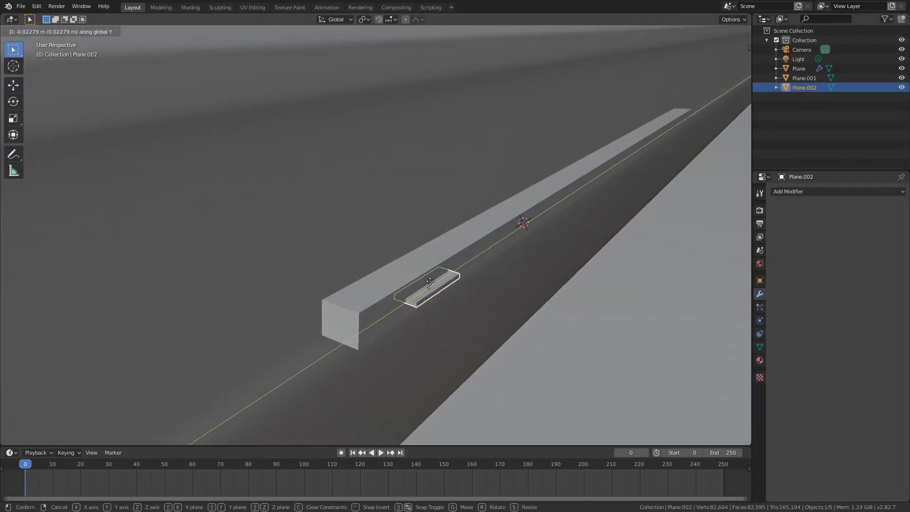
pyautogui.click(430, 282)
pyautogui.moveTo(430, 281); pyautogui.dragTo(400, 260, button='middle')
pyautogui.press('s')
pyautogui.press('x')
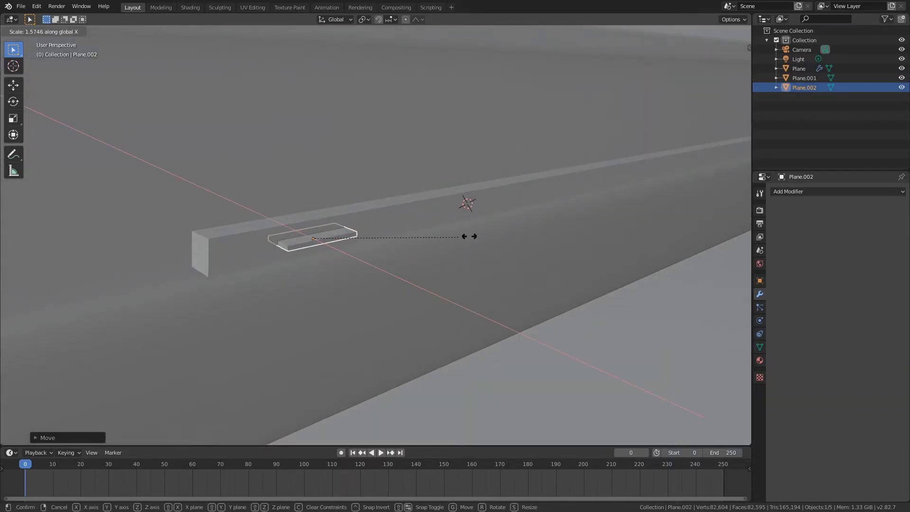
pyautogui.click(458, 239)
# Step: Duplicate the cutting block along Y farther down the long button
pyautogui.click(378, 171)
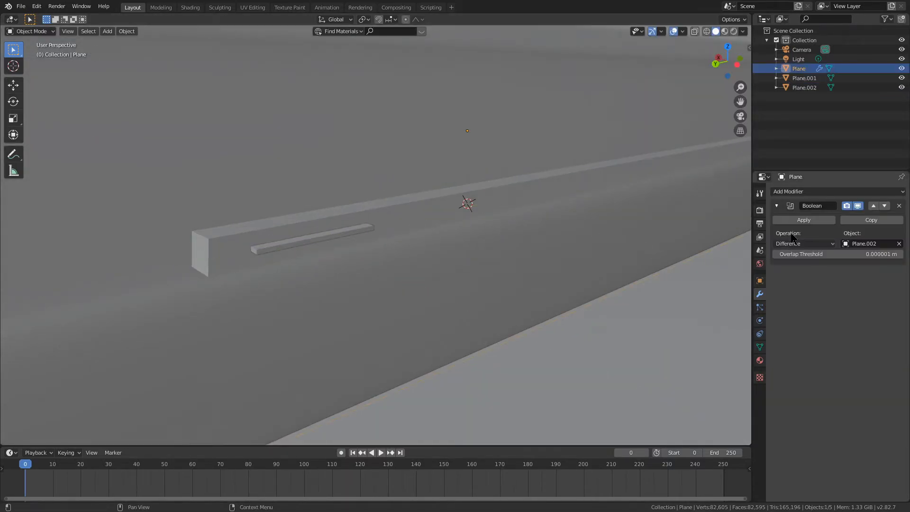
pyautogui.moveTo(656, 211); pyautogui.dragTo(448, 195, button='middle')
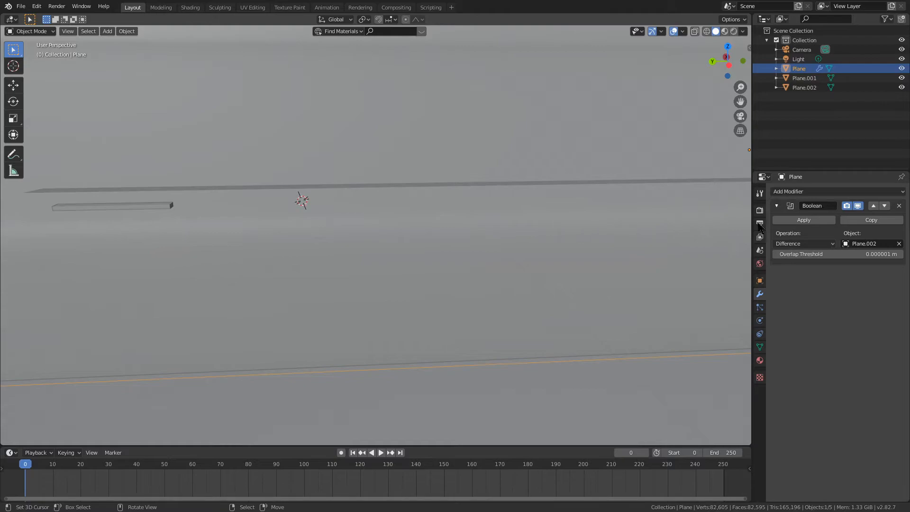
pyautogui.click(145, 207)
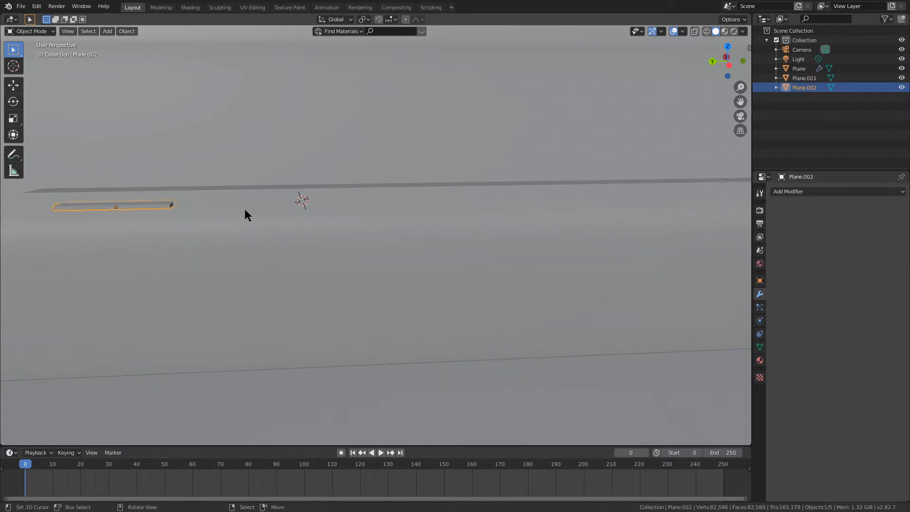
pyautogui.click(361, 198)
pyautogui.click(116, 204)
pyautogui.hotkey('shift', 'd')
pyautogui.press('y')
pyautogui.click(562, 222)
# Step: Move the duplicated block farther along Y to the long button's opposite end
pyautogui.keyDown('shift'); pyautogui.moveTo(563, 223); pyautogui.dragTo(307, 234, button='middle'); pyautogui.keyUp('shift')
pyautogui.scroll(-5, 308, 235)
pyautogui.press('g')
pyautogui.press('y')
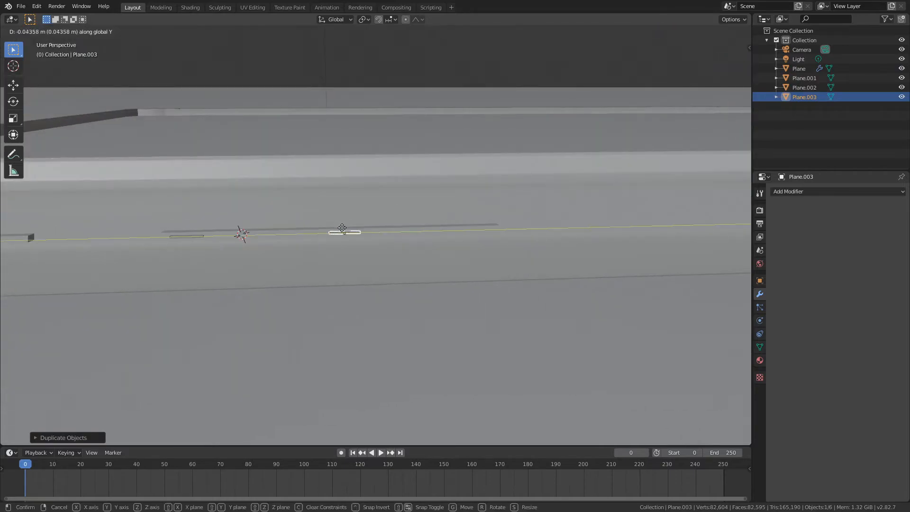
pyautogui.click(445, 235)
# Step: Duplicate the block in place and rotate the copy 90° about X to form a plus shape
pyautogui.scroll(7, 528, 164)
pyautogui.keyDown('shift'); pyautogui.moveTo(528, 165); pyautogui.dragTo(248, 162, button='middle'); pyautogui.keyUp('shift')
pyautogui.hotkey('shift', 'd')
pyautogui.press('r')
pyautogui.press('z')
pyautogui.press('y')
pyautogui.press('x')
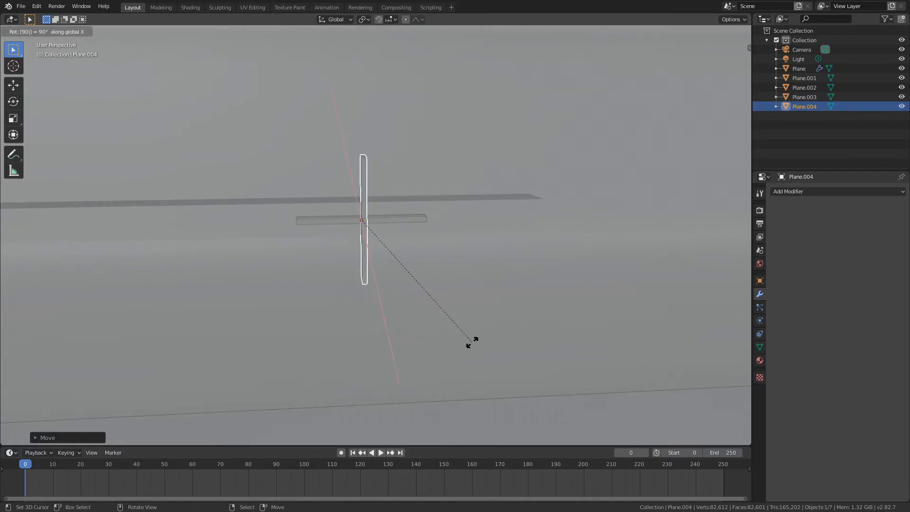
pyautogui.press('Return')
# Step: Scale the upright block along Z, select both crossed blocks, and scale them down together
pyautogui.moveTo(415, 225); pyautogui.dragTo(514, 243, button='middle')
pyautogui.press('s')
pyautogui.press('z')
pyautogui.click(337, 217)
pyautogui.keyDown('shift'); pyautogui.click(350, 195); pyautogui.keyUp('shift')
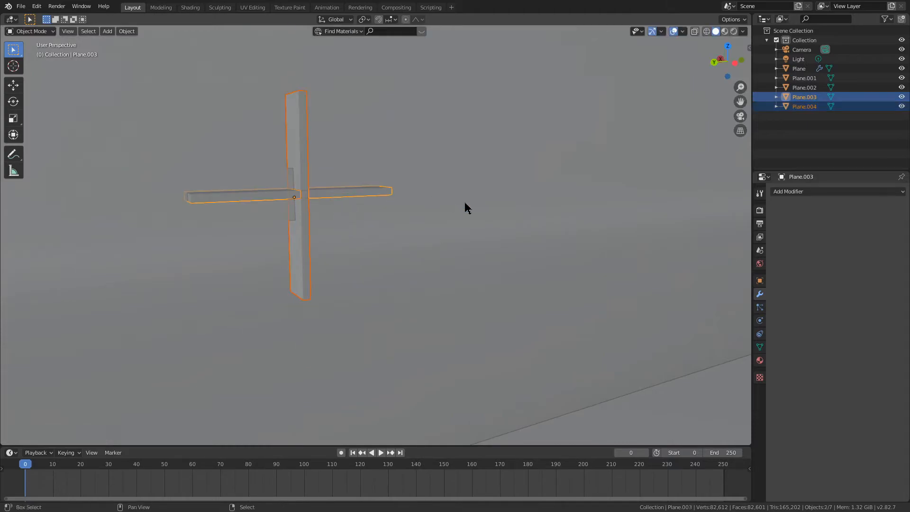
pyautogui.press('s')
pyautogui.click(398, 219)
pyautogui.moveTo(398, 219); pyautogui.dragTo(391, 237, button='middle')
pyautogui.press('s')
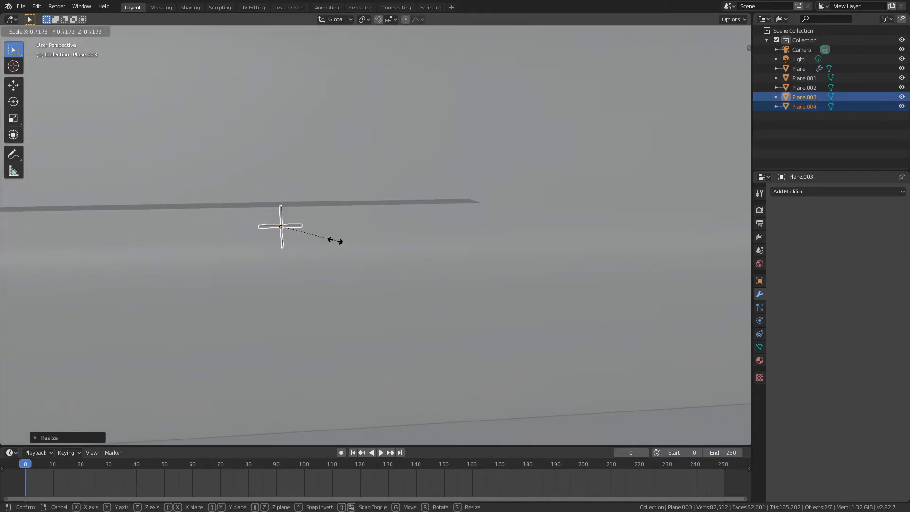
pyautogui.press('Escape')
pyautogui.press('s')
pyautogui.press('z')
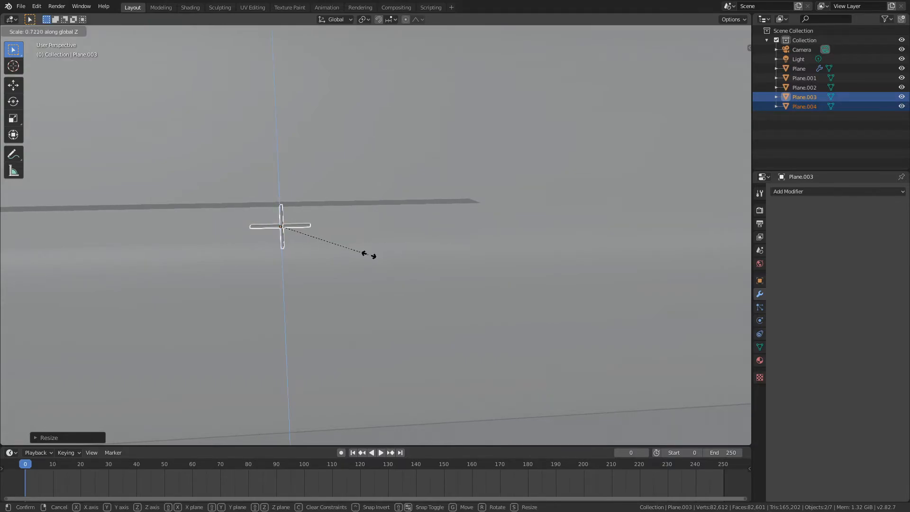
pyautogui.rightClick(376, 254)
# Step: Select both crossed blocks of the plus and scale them along Z to about 0.73
pyautogui.press('s')
pyautogui.press('z')
pyautogui.click(349, 254)
pyautogui.rightClick(376, 232)
pyautogui.moveTo(376, 231); pyautogui.dragTo(462, 223, button='middle')
pyautogui.click(476, 221)
pyautogui.keyDown('shift'); pyautogui.click(463, 211); pyautogui.keyUp('shift')
pyautogui.press('s')
pyautogui.press('z')
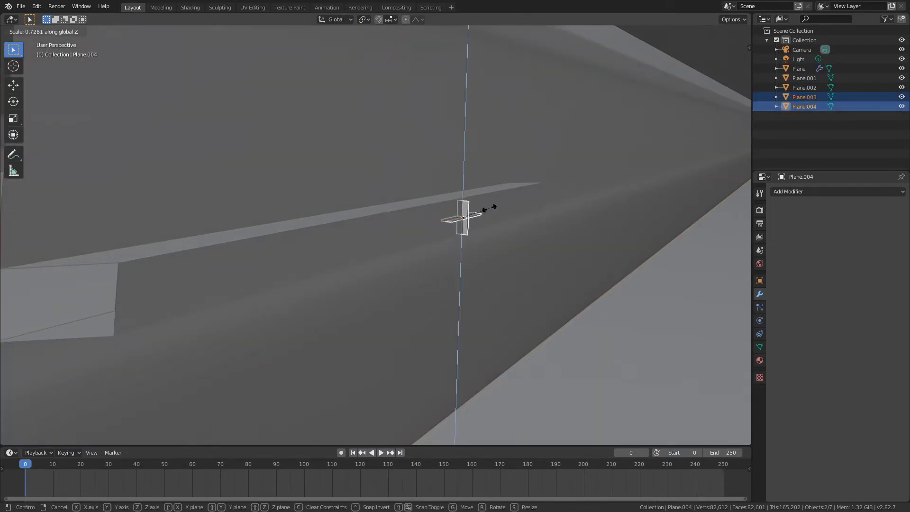
pyautogui.click(488, 209)
pyautogui.moveTo(491, 212); pyautogui.dragTo(494, 244, button='middle')
pyautogui.press('s')
pyautogui.rightClick(451, 218)
# Step: Shorten the plus sign's horizontal block by scaling it along Y, leaving nothing selected
pyautogui.scroll(-4, 402, 222)
pyautogui.hotkey('alt', 'a')
pyautogui.rightClick(480, 243)
pyautogui.click(481, 242)
pyautogui.press('s')
pyautogui.press('y')
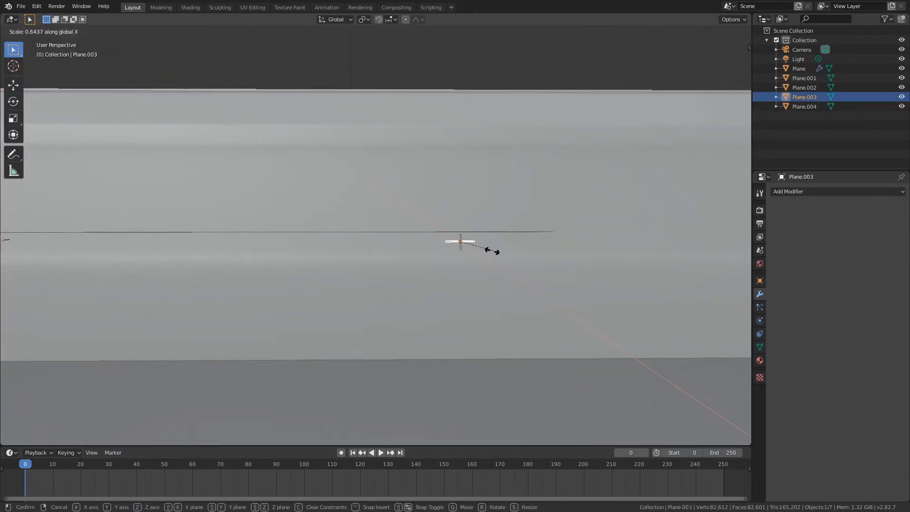
pyautogui.click(489, 250)
pyautogui.moveTo(489, 251); pyautogui.dragTo(455, 252, button='middle')
pyautogui.scroll(6, 456, 252)
pyautogui.hotkey('alt', 'a')
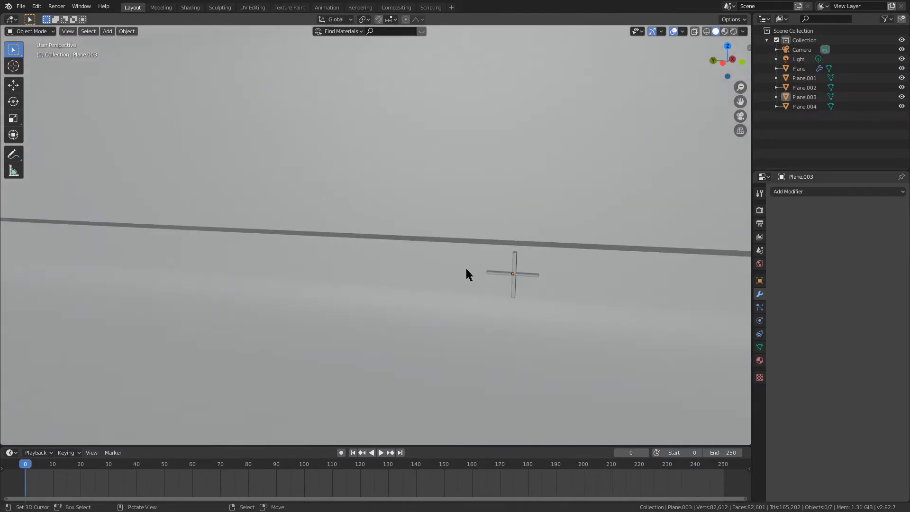
# Step: Try applying the Boolean modifier on the phone body and undo it
pyautogui.click(458, 259)
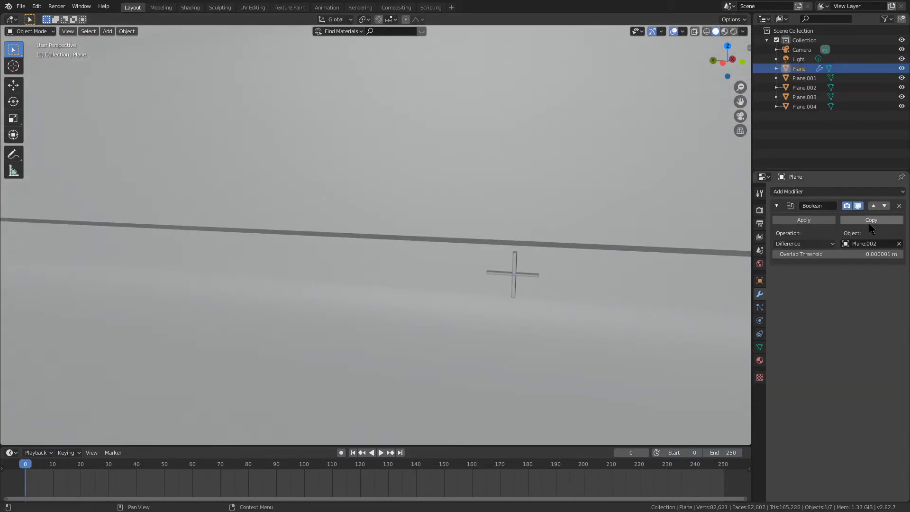
pyautogui.click(804, 220)
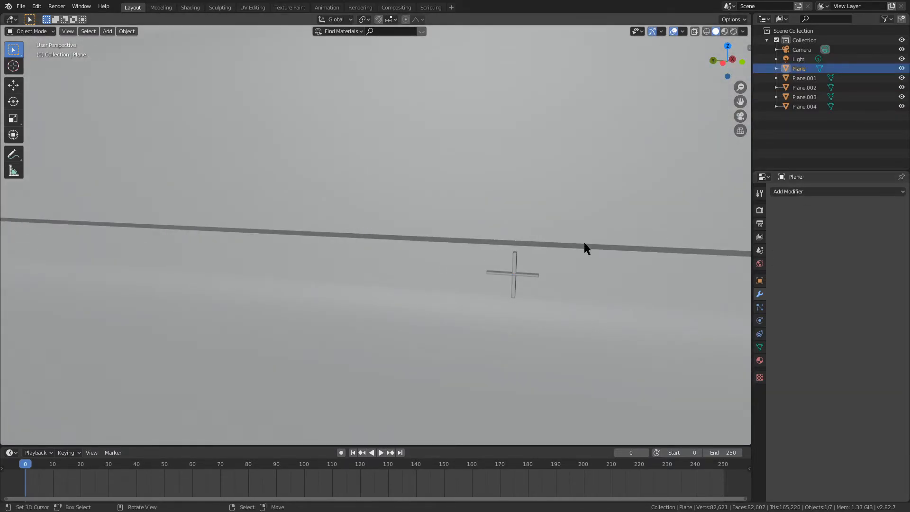
pyautogui.hotkey('ctrl', 'z')
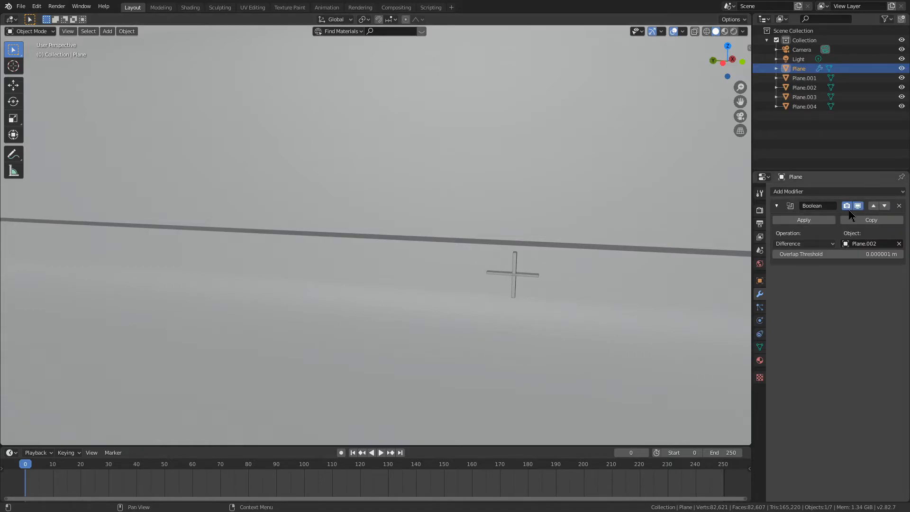
# Step: Join the minus block and both plus blocks into a single cutting object
pyautogui.scroll(-2, 370, 222)
pyautogui.scroll(-2, 370, 222)
pyautogui.click(83, 232)
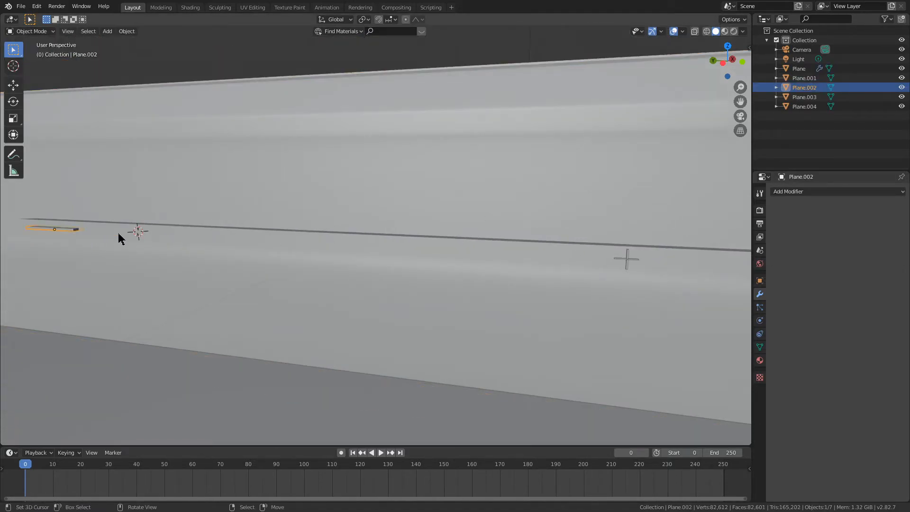
pyautogui.keyDown('shift'); pyautogui.click(625, 258); pyautogui.keyUp('shift')
pyautogui.keyDown('shift'); pyautogui.click(626, 259); pyautogui.keyUp('shift')
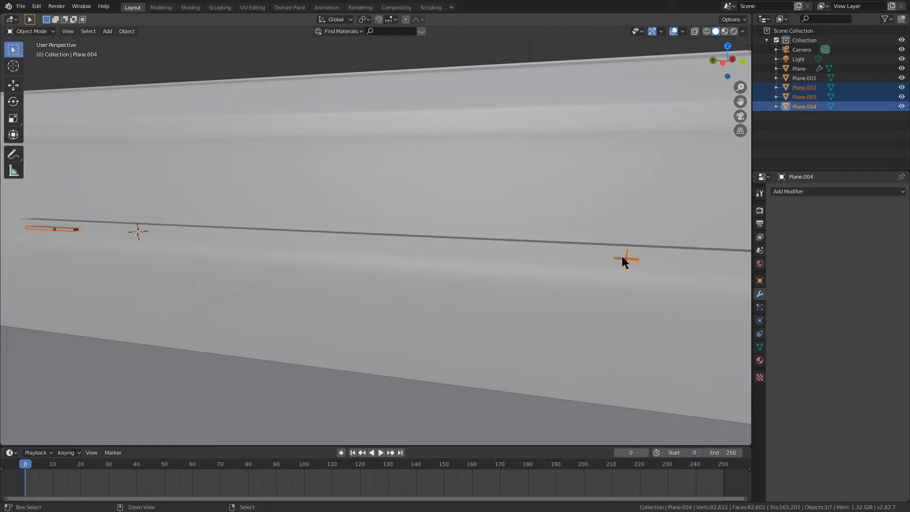
pyautogui.hotkey('ctrl', 'j')
# Step: Set the joined cutting object as the phone body's Boolean Difference target and apply the modifier
pyautogui.click(568, 203)
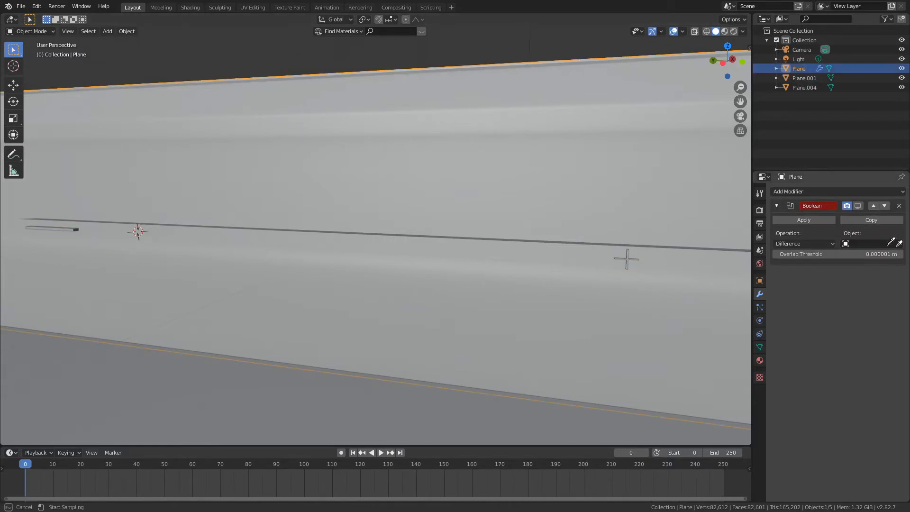
pyautogui.click(629, 256)
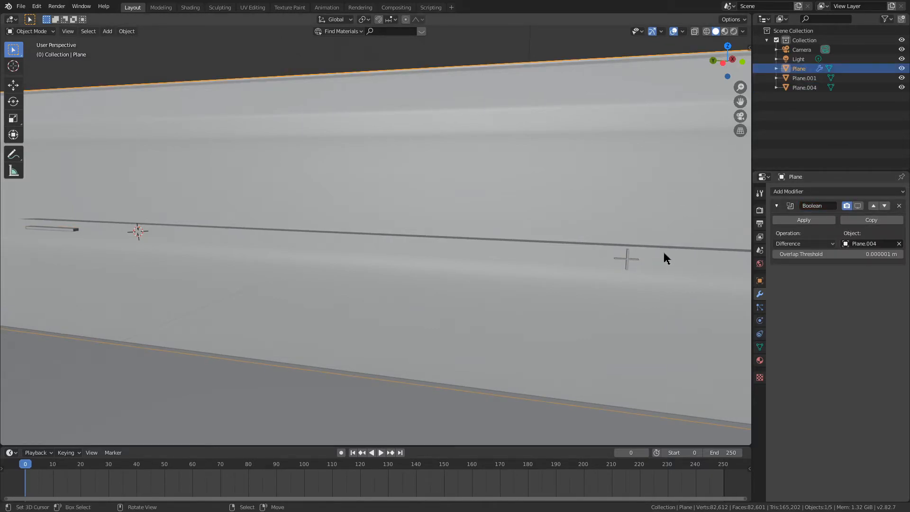
pyautogui.click(803, 220)
# Step: Try moving the joined cutting object off the long button to check the cut underneath
pyautogui.click(628, 260)
pyautogui.press('g')
pyautogui.rightClick(485, 115)
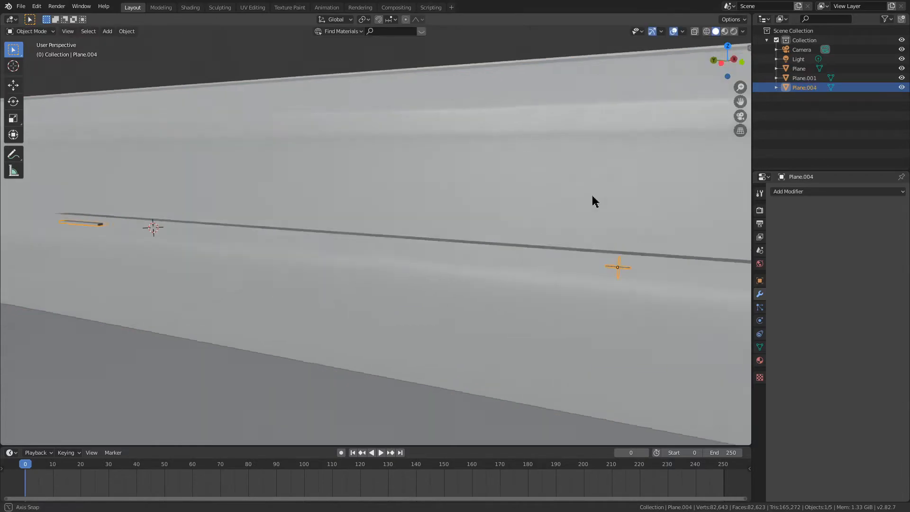
pyautogui.moveTo(603, 201); pyautogui.dragTo(566, 218, button='middle')
pyautogui.scroll(2, 564, 215)
pyautogui.press('g')
pyautogui.click(444, 168)
pyautogui.click(447, 166)
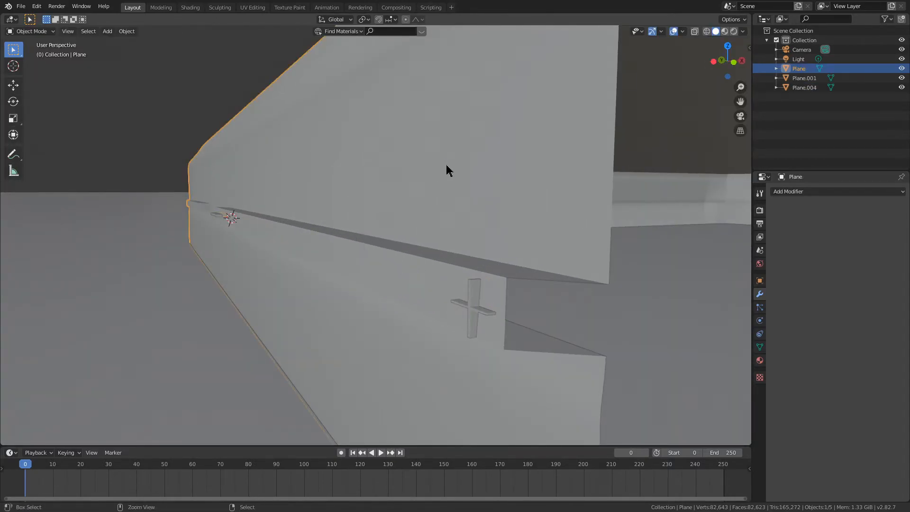
# Step: Undo the applied Boolean cut and the joining of the three cutting blocks
pyautogui.hotkey('ctrl', 'z')
pyautogui.hotkey('ctrl', 'z')
pyautogui.hotkey('ctrl', 'z')
pyautogui.hotkey('ctrl', 'z')
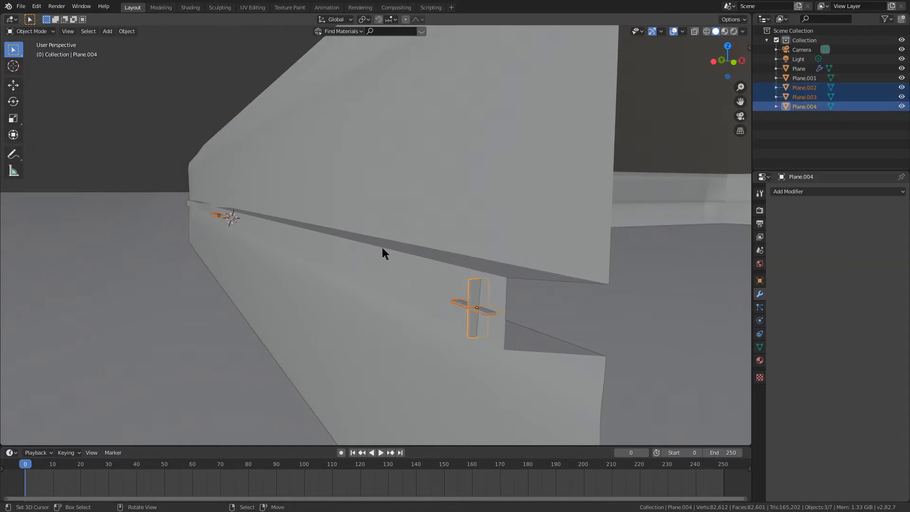
pyautogui.hotkey('ctrl', 'z')
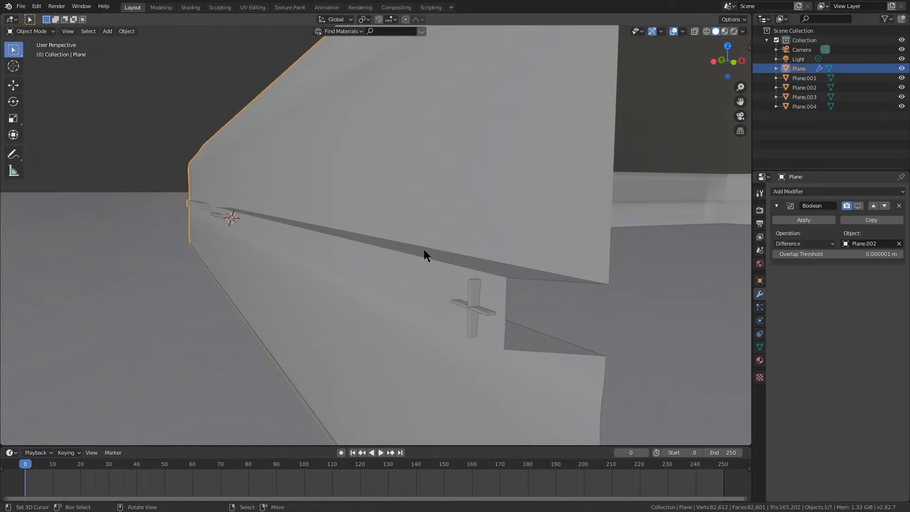
pyautogui.click(217, 217)
pyautogui.hotkey('ctrl', 'z')
# Step: Apply the phone body's minus-block Boolean, and apply another Boolean Difference using the upright plus block
pyautogui.click(812, 220)
pyautogui.click(811, 192)
pyautogui.click(725, 234)
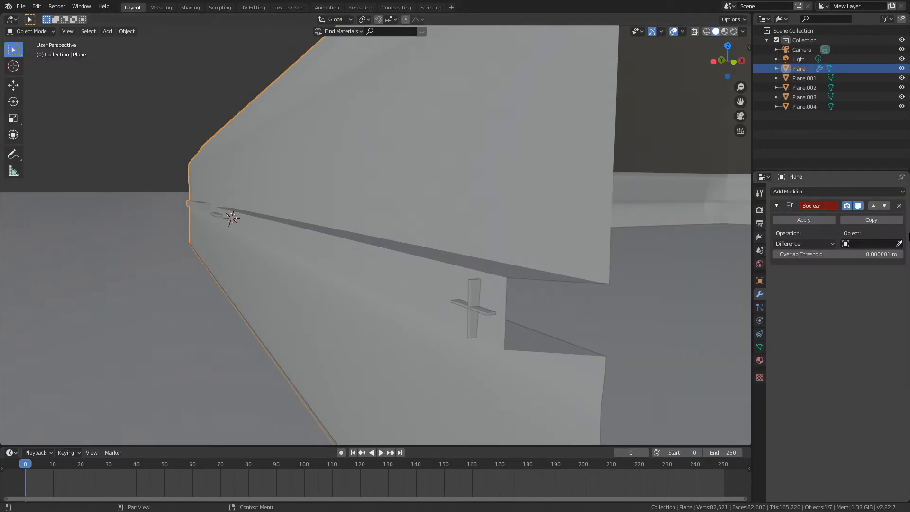
pyautogui.click(477, 287)
pyautogui.click(804, 220)
# Step: Add a Boolean Difference modifier to the phone body using the horizontal plus block and apply it
pyautogui.click(806, 191)
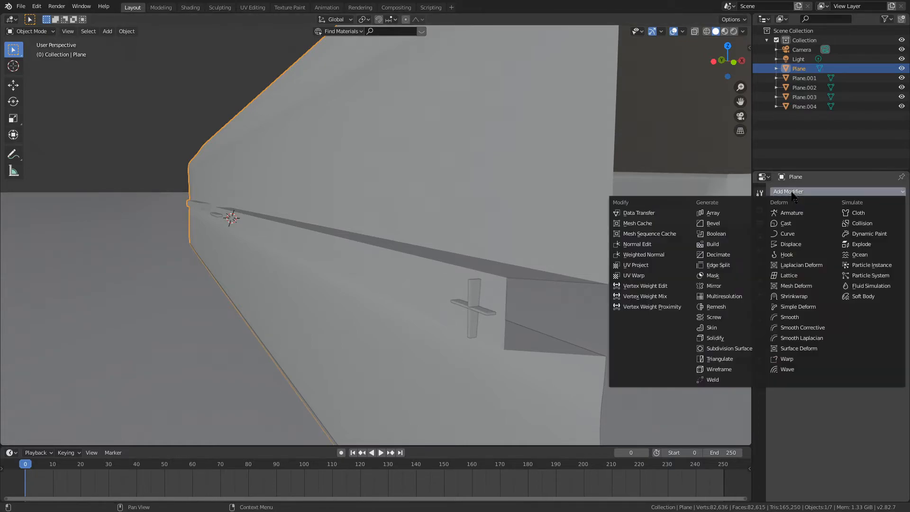
pyautogui.click(720, 234)
pyautogui.click(487, 308)
pyautogui.click(786, 221)
# Step: Delete the cutting blocks used for the minus and plus symbols
pyautogui.click(475, 290)
pyautogui.press('Delete')
pyautogui.rightClick(482, 309)
pyautogui.press('Delete')
pyautogui.moveTo(350, 259); pyautogui.dragTo(190, 282, button='middle')
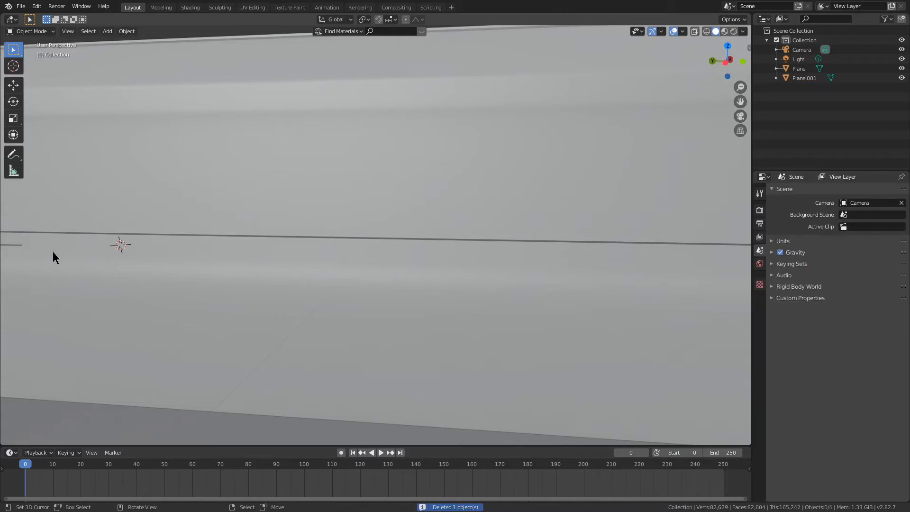
# Step: Preview the phone in Rendered shading and examine the minus and plus cuts on the long button
pyautogui.scroll(-3, 298, 305)
pyautogui.press('z')
pyautogui.click(330, 249)
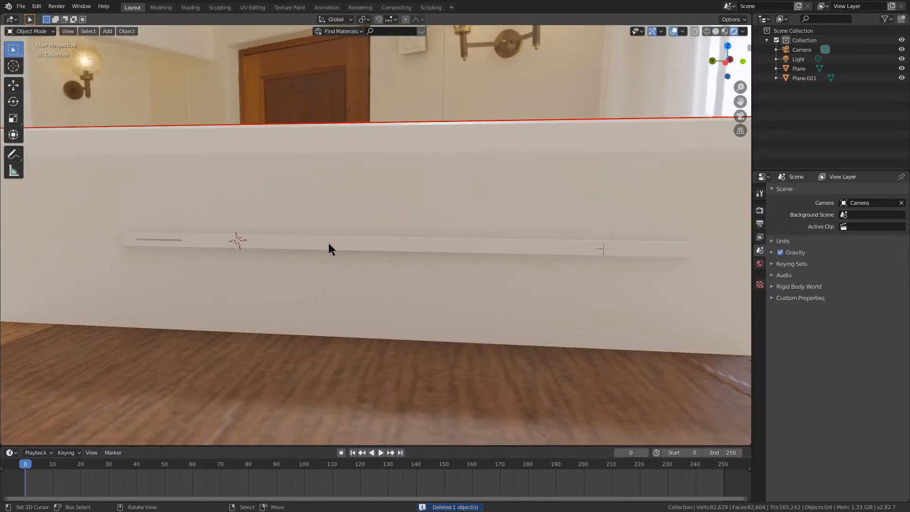
pyautogui.moveTo(330, 246); pyautogui.dragTo(334, 283, button='middle')
pyautogui.scroll(5, 333, 278)
pyautogui.moveTo(394, 267); pyautogui.dragTo(446, 250, button='middle')
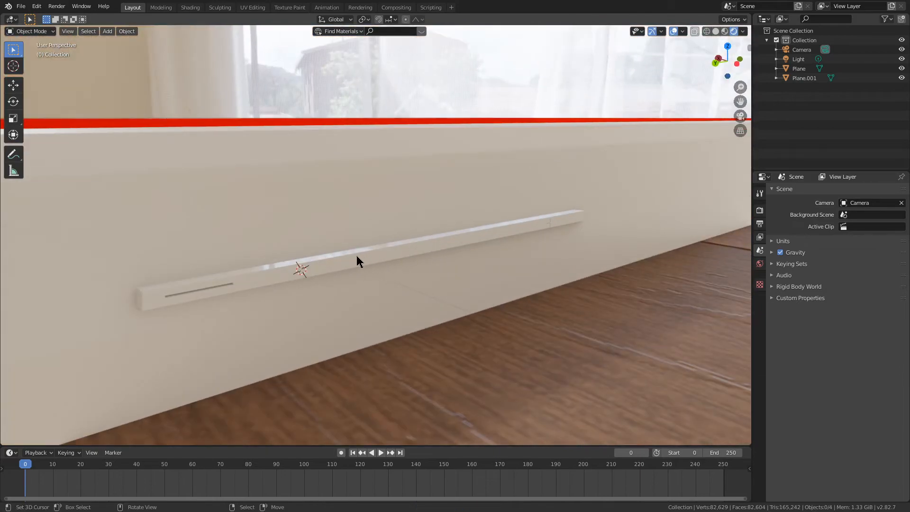
pyautogui.moveTo(357, 256)
pyautogui.mouseDown(button='middle')
pyautogui.moveTo(325, 252)
pyautogui.moveTo(249, 268)
pyautogui.moveTo(220, 260)
pyautogui.moveTo(335, 260)
pyautogui.moveTo(308, 291)
pyautogui.moveTo(230, 320)
pyautogui.moveTo(329, 308)
pyautogui.moveTo(404, 280)
pyautogui.moveTo(380, 294)
pyautogui.moveTo(404, 324)
pyautogui.moveTo(283, 264)
pyautogui.moveTo(390, 251)
pyautogui.moveTo(470, 153)
pyautogui.moveTo(615, 171)
pyautogui.moveTo(556, 178)
pyautogui.moveTo(546, 240)
pyautogui.moveTo(442, 251)
pyautogui.mouseUp(button='middle')
pyautogui.press('a')
pyautogui.hotkey('alt', 'a')
# Step: Return to Solid shading and open the phone body in Edit Mode near its short end
pyautogui.scroll(-3, 375, 256)
pyautogui.press('z')
pyautogui.scroll(4, 556, 178)
pyautogui.click(442, 252)
pyautogui.press('Tab')
pyautogui.press('Tab')
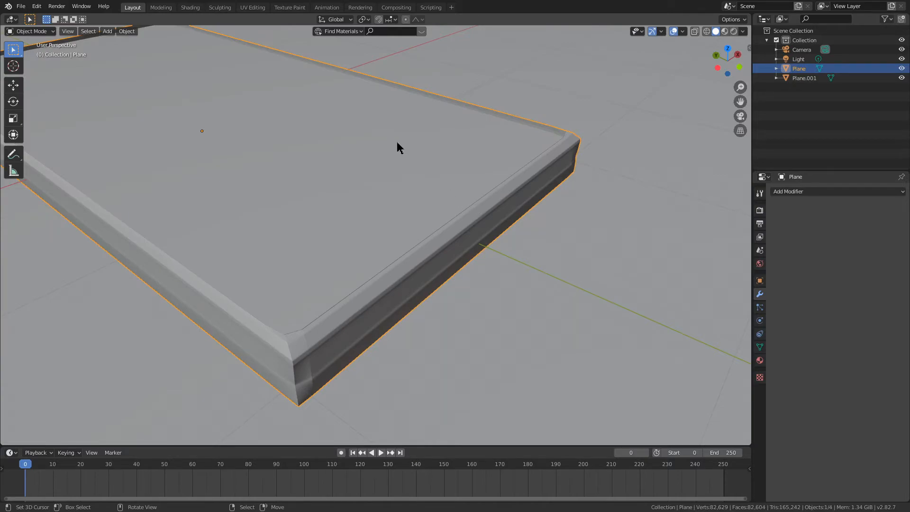
pyautogui.moveTo(397, 148); pyautogui.dragTo(376, 154, button='middle')
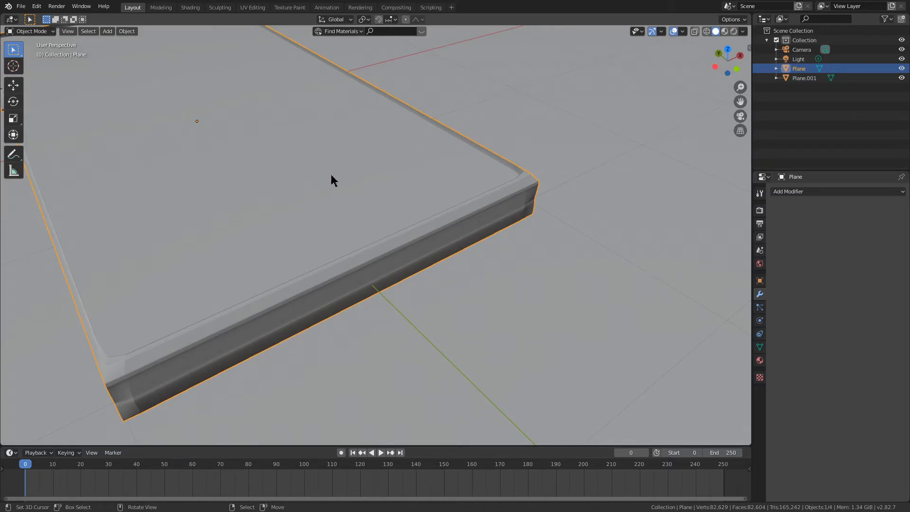
pyautogui.scroll(3, 346, 199)
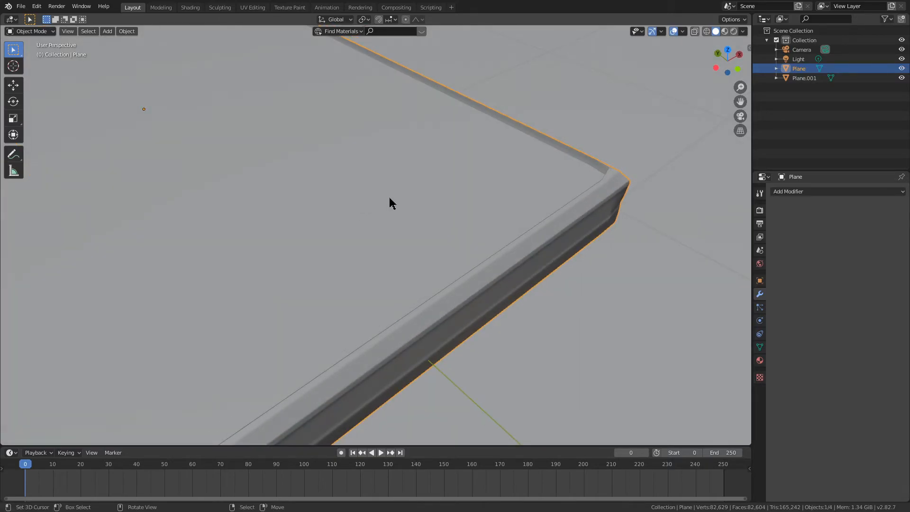
pyautogui.press('Tab')
pyautogui.scroll(2, 412, 273)
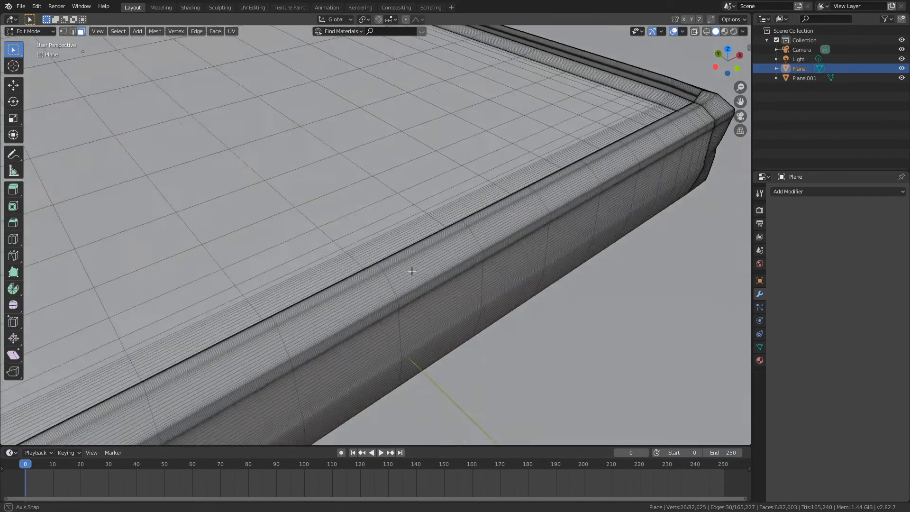
# Step: Examine the mesh at the middle of the phone's short end from the front view
pyautogui.scroll(-5, 403, 261)
pyautogui.press('KP_3')
pyautogui.press('KP_1')
pyautogui.keyDown('shift'); pyautogui.moveTo(441, 276); pyautogui.dragTo(649, 418, button='middle'); pyautogui.keyUp('shift')
pyautogui.scroll(5, 466, 223)
pyautogui.scroll(3, 467, 224)
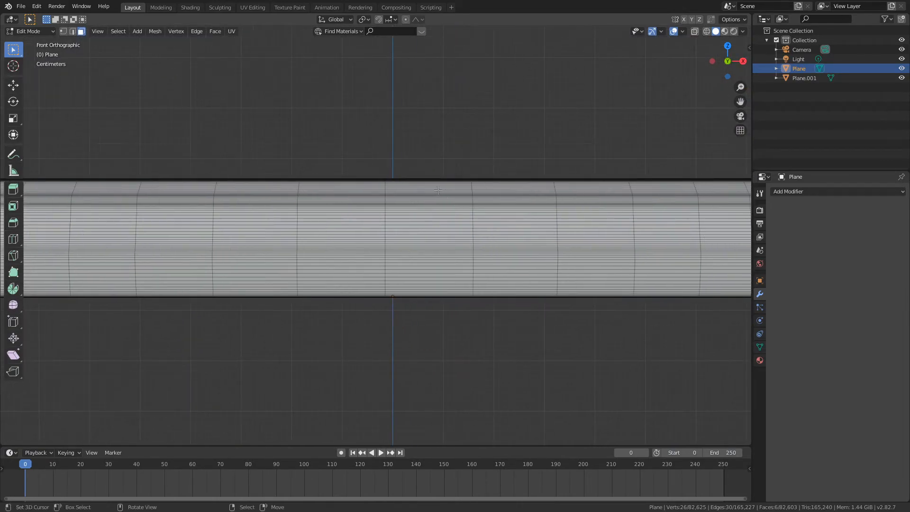
pyautogui.scroll(4, 374, 213)
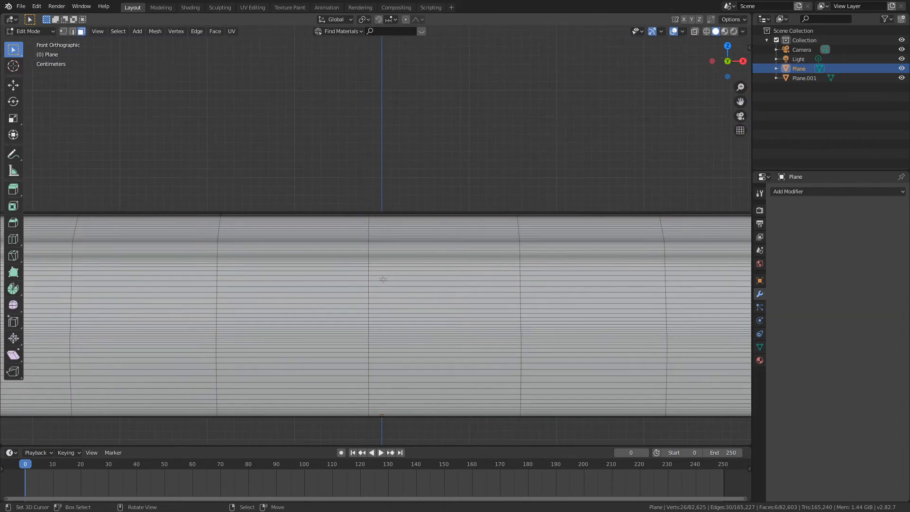
pyautogui.moveTo(319, 211); pyautogui.dragTo(330, 234, button='middle')
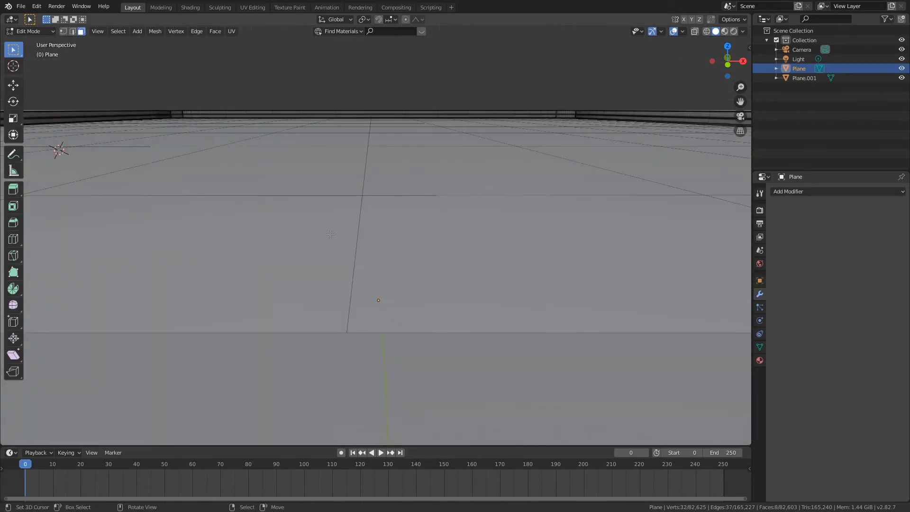
# Step: In top view, circle-select the faces around the middle of the short end's sloped edge
pyautogui.press('KP_7')
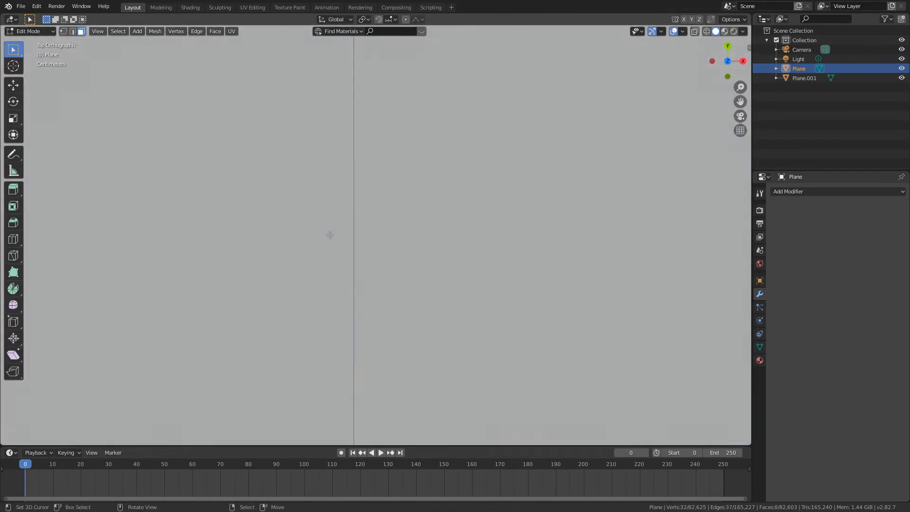
pyautogui.scroll(-7, 293, 234)
pyautogui.keyDown('shift'); pyautogui.moveTo(319, 264); pyautogui.dragTo(343, 33, button='middle'); pyautogui.keyUp('shift')
pyautogui.scroll(-1, 433, 34)
pyautogui.scroll(5, 480, 159)
pyautogui.scroll(6, 479, 159)
pyautogui.keyDown('shift'); pyautogui.moveTo(459, 150); pyautogui.dragTo(379, 208, button='middle'); pyautogui.keyUp('shift')
pyautogui.scroll(2, 366, 229)
pyautogui.hotkey('alt', 'a')
pyautogui.press('c')
pyautogui.click(378, 207)
pyautogui.press('Escape')
# Step: Snap the 3D cursor to the selected faces on the short end's edge
pyautogui.press('x')
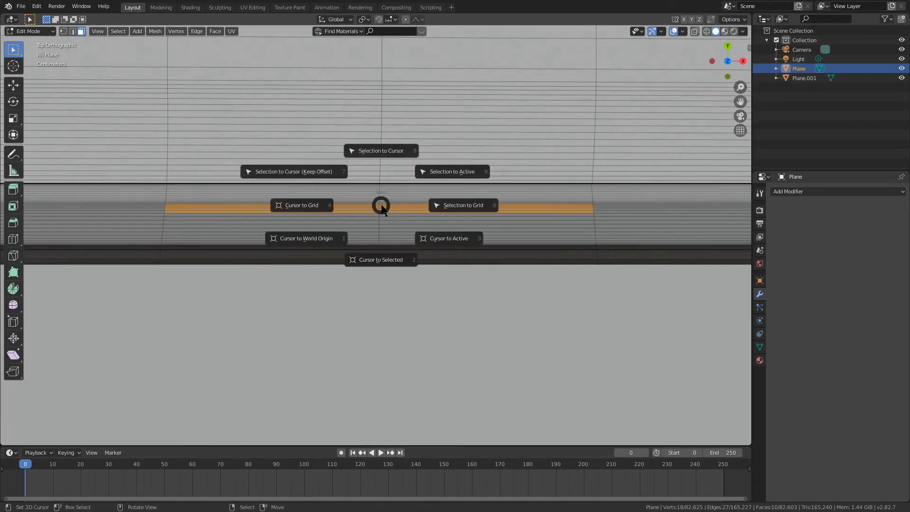
pyautogui.click(380, 239)
pyautogui.hotkey('ctrl', 'z')
pyautogui.hotkey('shift', 's')
pyautogui.click(382, 275)
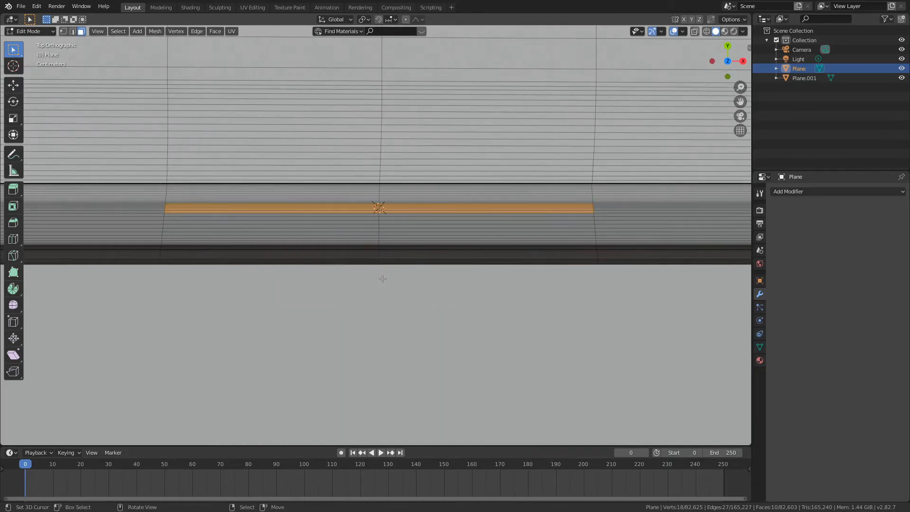
# Step: Add a mesh circle at the 3D cursor in Object Mode with 64 vertices and Ngon fill
pyautogui.press('Tab')
pyautogui.hotkey('shift', 'a')
pyautogui.moveTo(385, 278)
pyautogui.click(431, 292)
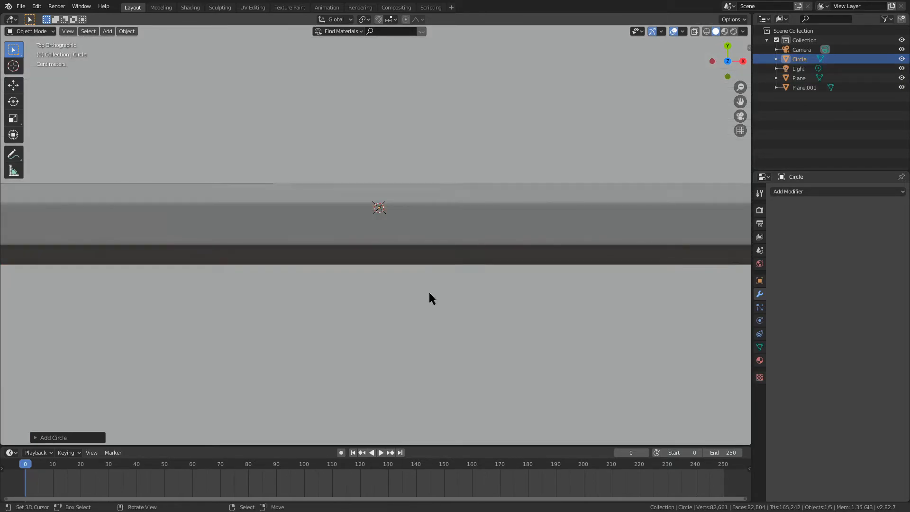
pyautogui.click(75, 439)
pyautogui.click(127, 354)
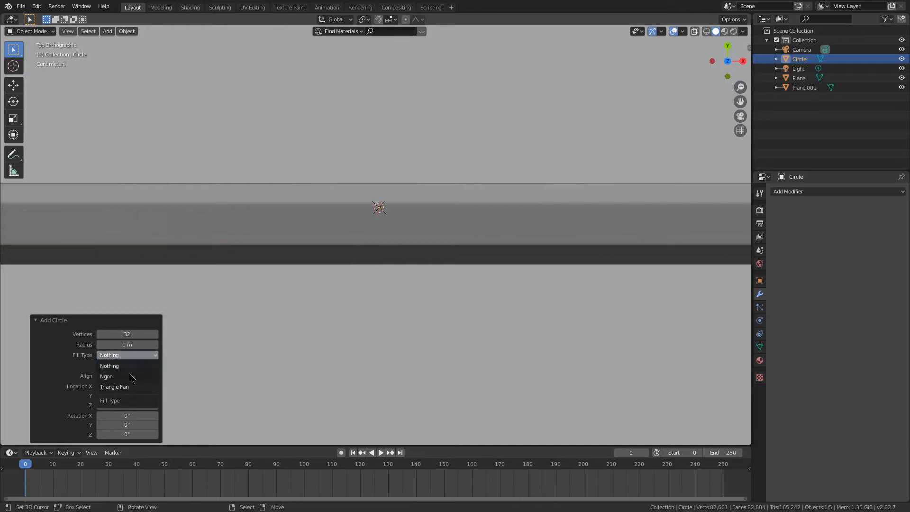
pyautogui.click(124, 364)
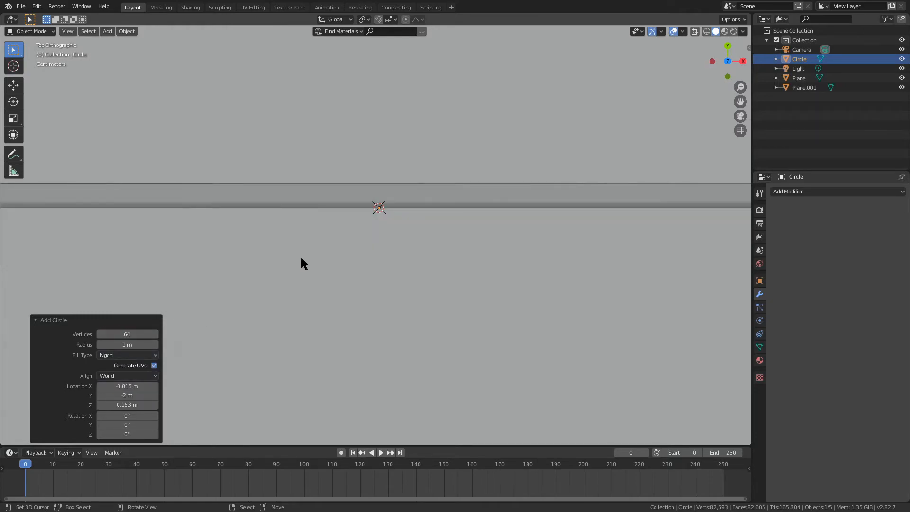
# Step: Scale the circle down to fit the short end's edge and rotate it 20° about X
pyautogui.scroll(-5, 292, 271)
pyautogui.press('s')
pyautogui.click(382, 230)
pyautogui.scroll(4, 413, 235)
pyautogui.moveTo(413, 235); pyautogui.dragTo(542, 193, button='middle')
pyautogui.write('rx20')
pyautogui.press('Return')
# Step: Adjust the circle on the short end's edge by moving it along Y and Z and rotating it 4° about X
pyautogui.press('g')
pyautogui.press('y')
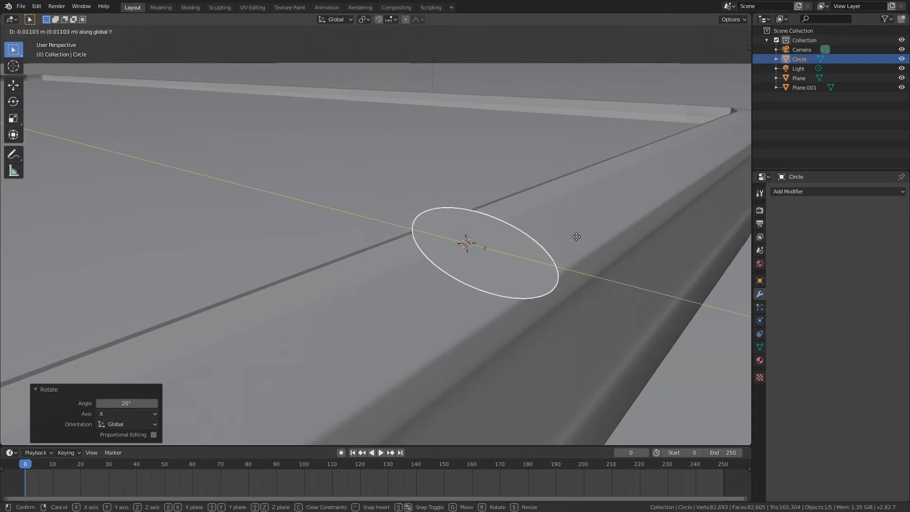
pyautogui.click(572, 236)
pyautogui.press('g')
pyautogui.press('z')
pyautogui.click(576, 237)
pyautogui.press('r')
pyautogui.press('Escape')
pyautogui.press('g')
pyautogui.press('z')
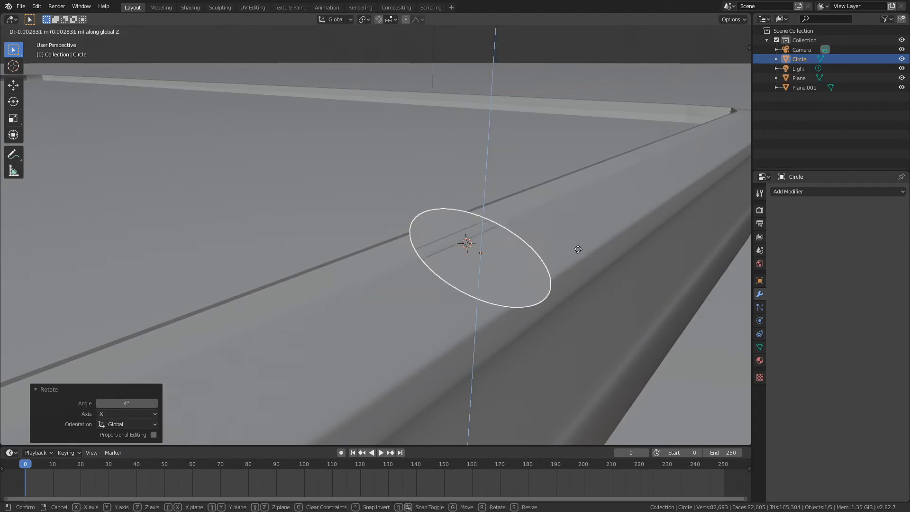
pyautogui.click(571, 267)
# Step: Enter Edit Mode on the phone body in vertex select mode and clear the selection
pyautogui.scroll(-5, 572, 268)
pyautogui.moveTo(499, 270); pyautogui.dragTo(514, 222, button='middle')
pyautogui.rightClick(477, 231)
pyautogui.press('Tab')
pyautogui.scroll(2, 514, 222)
pyautogui.press('1')
pyautogui.hotkey('alt', 'a')
pyautogui.moveTo(584, 234); pyautogui.dragTo(519, 234, button='middle')
pyautogui.hotkey('alt', 'a')
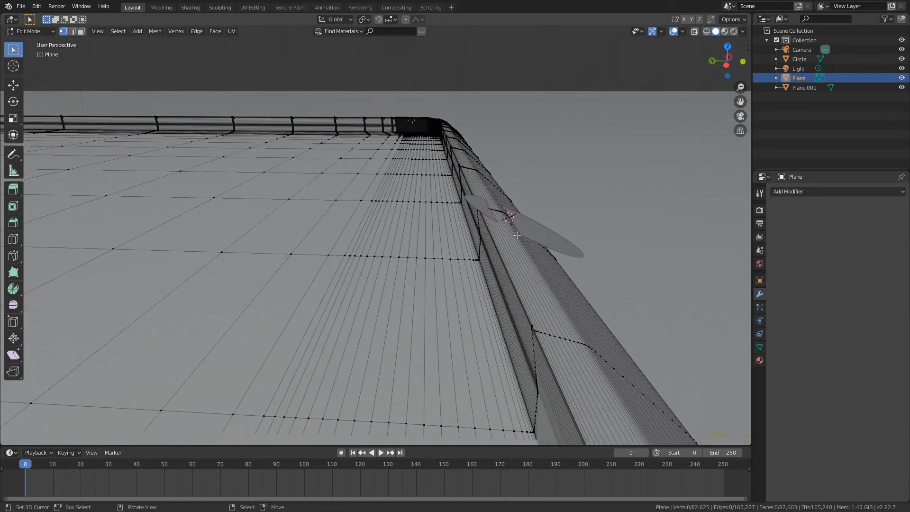
pyautogui.press('e')
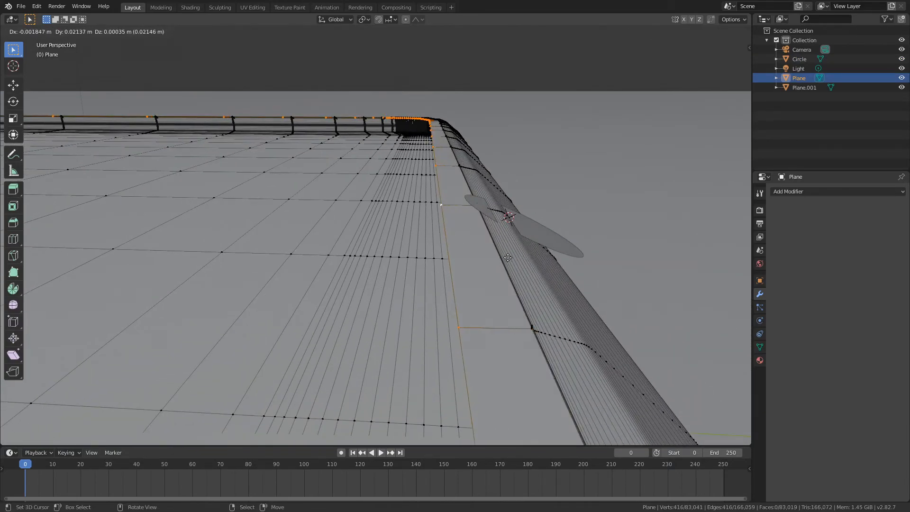
pyautogui.rightClick(508, 258)
pyautogui.hotkey('ctrl', 'z')
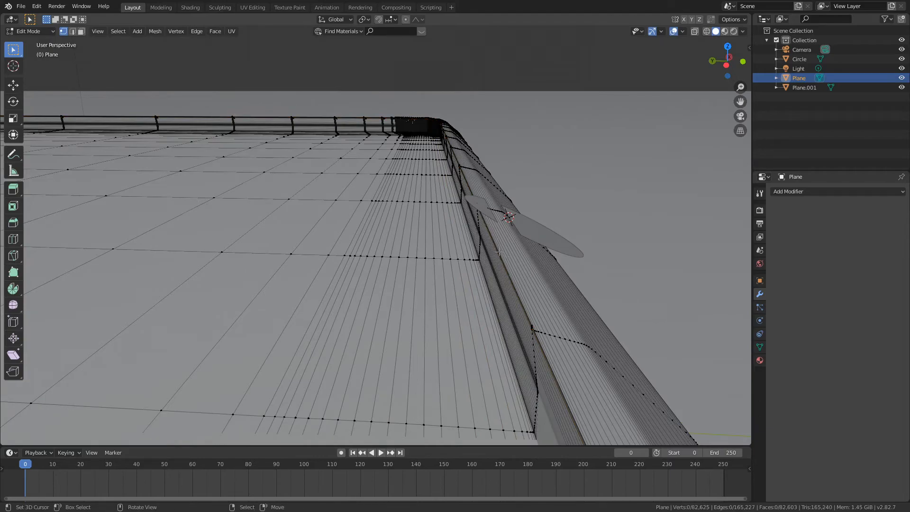
pyautogui.press('g')
pyautogui.rightClick(442, 280)
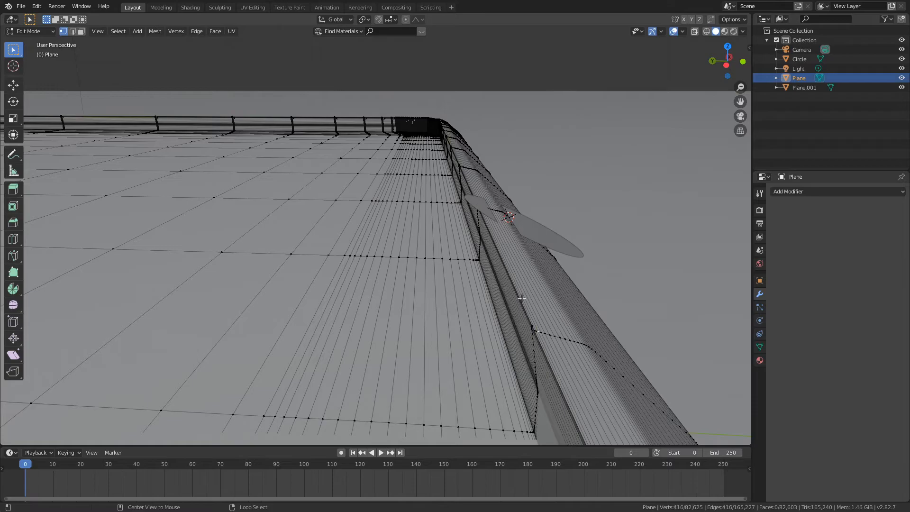
pyautogui.press('g')
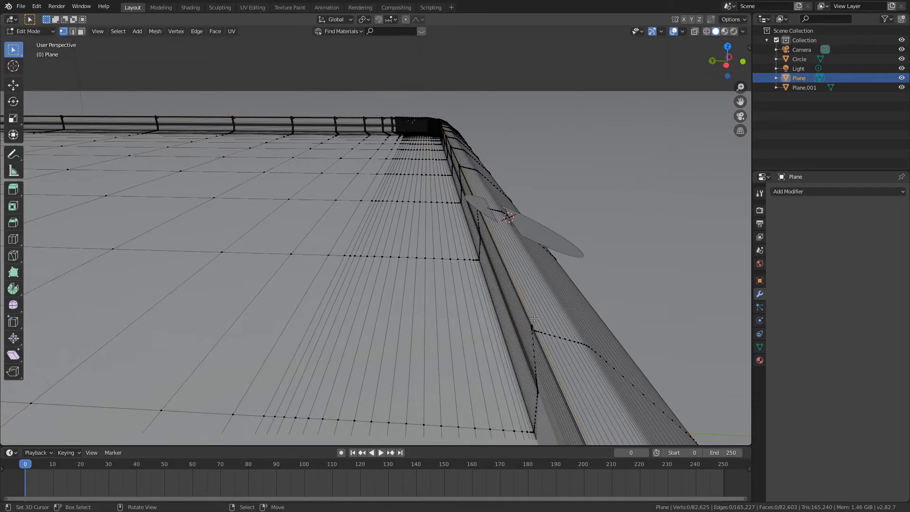
# Step: In face select mode, select the strip of narrow inner rim faces beside the circle on the short end
pyautogui.press('3')
pyautogui.moveTo(530, 320)
pyautogui.mouseDown(button='middle')
pyautogui.moveTo(305, 230)
pyautogui.moveTo(221, 260)
pyautogui.moveTo(338, 237)
pyautogui.mouseUp(button='middle')
pyautogui.click(174, 239)
pyautogui.click(204, 236)
pyautogui.click(205, 232)
pyautogui.rightClick(289, 238)
pyautogui.press('e')
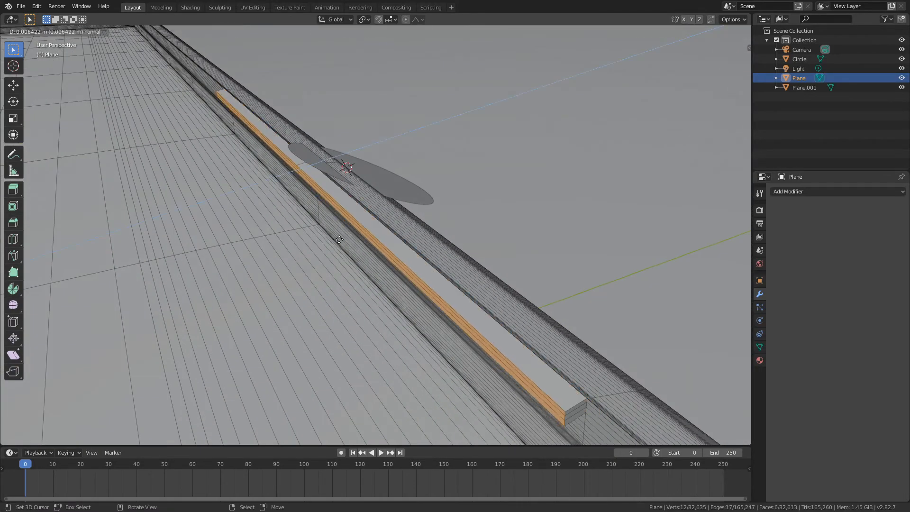
pyautogui.rightClick(331, 243)
pyautogui.hotkey('ctrl', 'z')
# Step: Extend the selection to all similar co-planar faces along the short end's inner rim
pyautogui.scroll(-4, 331, 244)
pyautogui.moveTo(331, 244); pyautogui.dragTo(358, 246, button='middle')
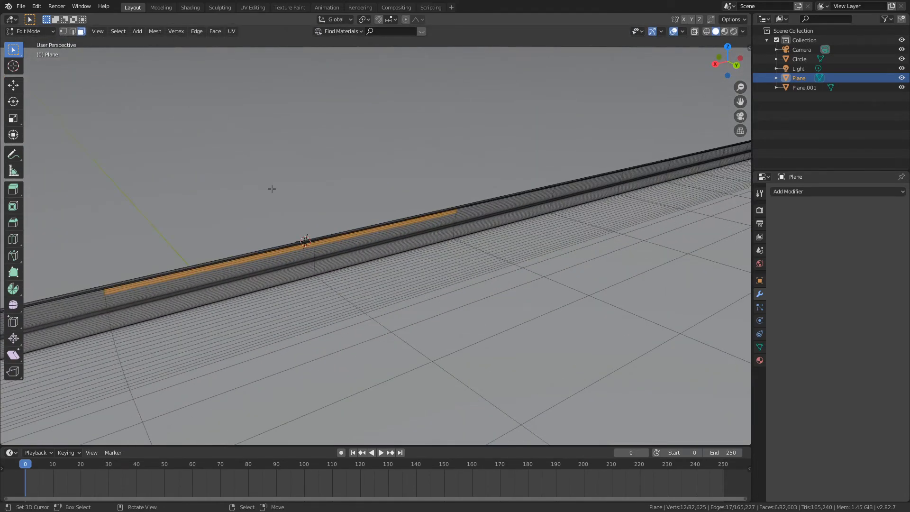
pyautogui.click(126, 33)
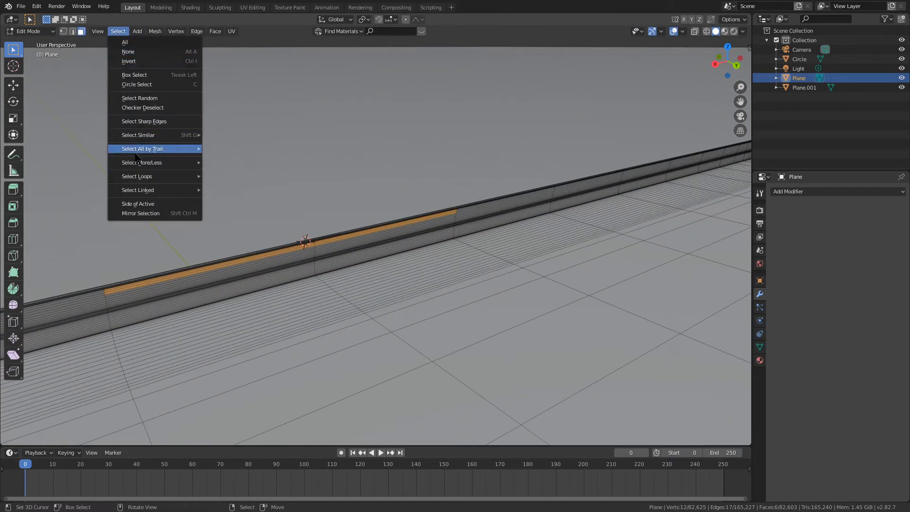
pyautogui.moveTo(171, 138)
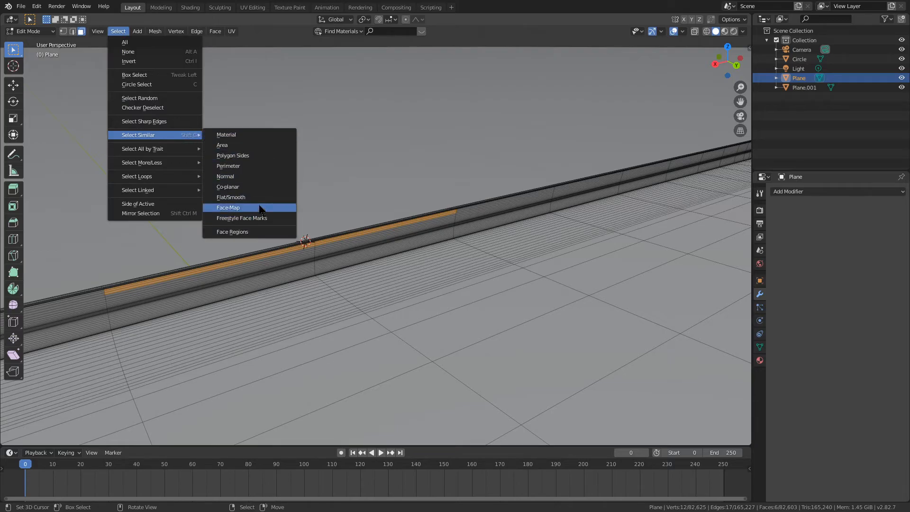
pyautogui.click(259, 188)
pyautogui.scroll(-2, 258, 189)
pyautogui.moveTo(258, 189); pyautogui.dragTo(277, 205, button='middle')
pyautogui.scroll(-3, 276, 205)
pyautogui.moveTo(290, 249); pyautogui.dragTo(472, 241, button='middle')
# Step: Extrude the selected inner rim faces of the short end along Y
pyautogui.press('e')
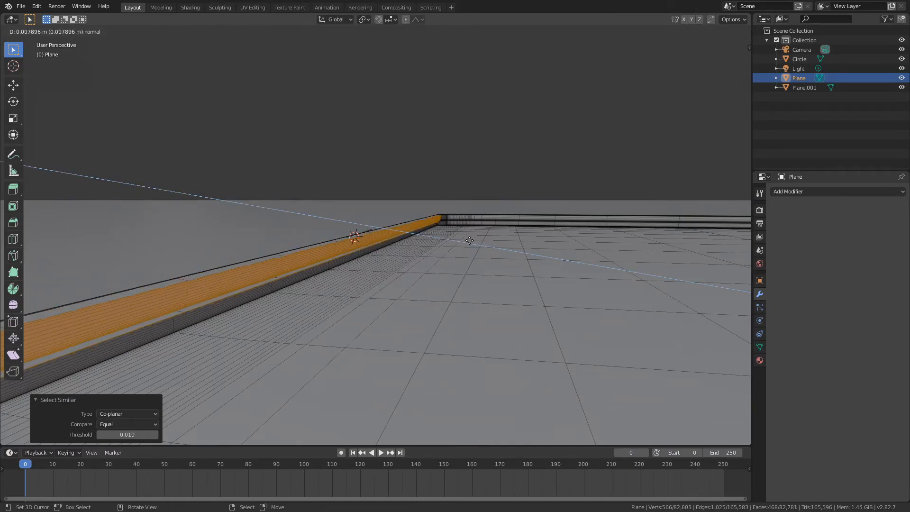
pyautogui.press('y')
pyautogui.click(474, 238)
pyautogui.moveTo(474, 238); pyautogui.dragTo(495, 274, button='middle')
pyautogui.press('Tab')
pyautogui.scroll(5, 487, 277)
pyautogui.press('Tab')
# Step: Widen the short end's rim by moving the extruded faces 0.0127 m along Y and about 0.03 m more
pyautogui.press('g')
pyautogui.press('y')
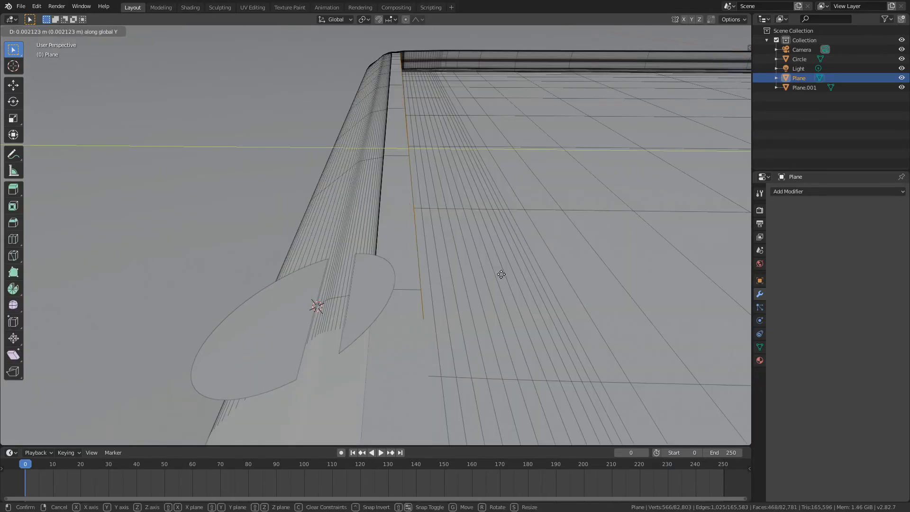
pyautogui.click(512, 271)
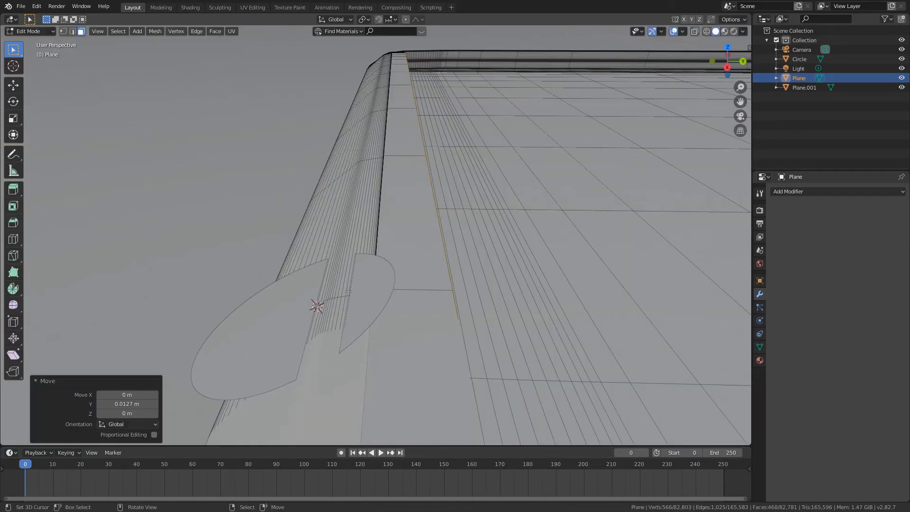
pyautogui.press('g')
pyautogui.press('y')
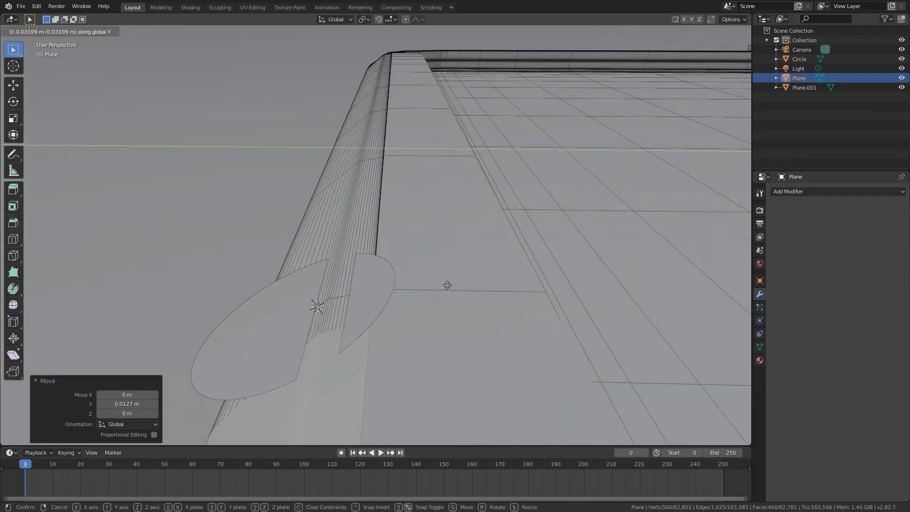
pyautogui.click(458, 285)
# Step: Return to Object Mode and examine the widened rim from different angles, switching the viewport shading
pyautogui.press('Tab')
pyautogui.scroll(-5, 453, 285)
pyautogui.moveTo(450, 284)
pyautogui.mouseDown(button='middle')
pyautogui.moveTo(599, 324)
pyautogui.moveTo(502, 286)
pyautogui.mouseUp(button='middle')
pyautogui.press('z')
pyautogui.click(503, 246)
pyautogui.scroll(-1, 473, 254)
pyautogui.scroll(-7, 433, 201)
pyautogui.moveTo(474, 253)
pyautogui.mouseDown(button='middle')
pyautogui.moveTo(432, 201)
pyautogui.moveTo(408, 244)
pyautogui.moveTo(421, 295)
pyautogui.moveTo(404, 301)
pyautogui.moveTo(458, 285)
pyautogui.mouseUp(button='middle')
pyautogui.scroll(-4, 421, 295)
pyautogui.hotkey('alt', 'a')
pyautogui.scroll(-3, 403, 301)
pyautogui.press('z')
pyautogui.click(495, 278)
pyautogui.scroll(11, 495, 276)
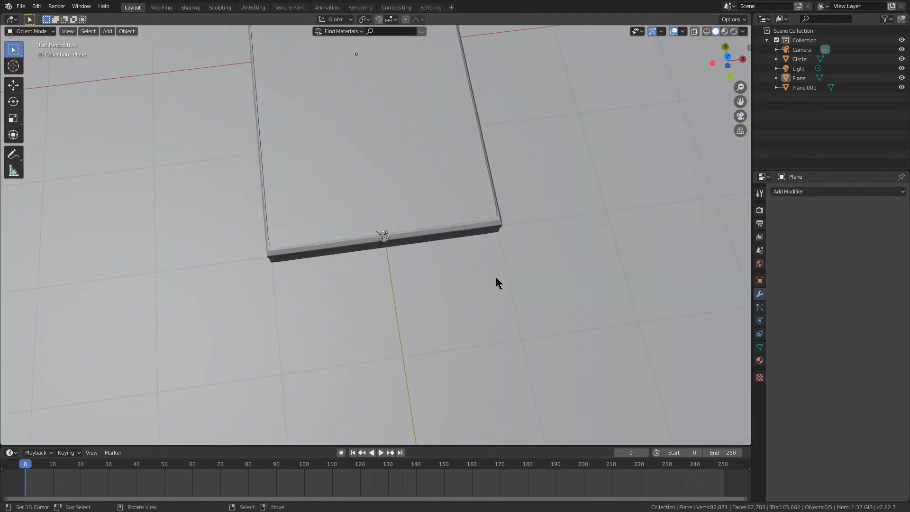
# Step: Move the circle over the widened rim and rotate it about X back to 0°
pyautogui.rightClick(408, 244)
pyautogui.scroll(1, 516, 204)
pyautogui.moveTo(462, 223); pyautogui.dragTo(515, 142, button='middle')
pyautogui.press('g')
pyautogui.click(550, 129)
pyautogui.scroll(3, 549, 128)
pyautogui.press('r')
pyautogui.press('x')
pyautogui.click(450, 104)
# Step: Lower the circle 0.00717 m along Z, display its transform values, and adjust its Z and Y position
pyautogui.moveTo(454, 108); pyautogui.dragTo(493, 126, button='middle')
pyautogui.press('g')
pyautogui.press('z')
pyautogui.click(483, 138)
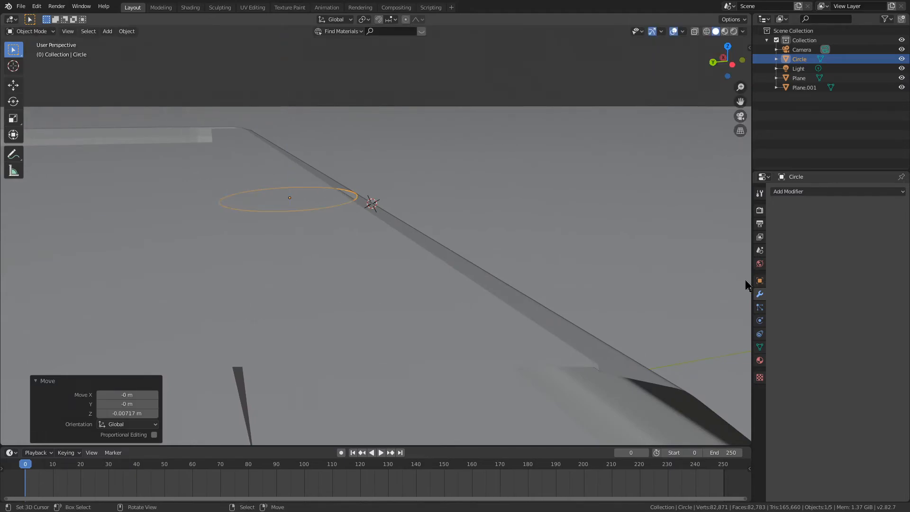
pyautogui.click(759, 281)
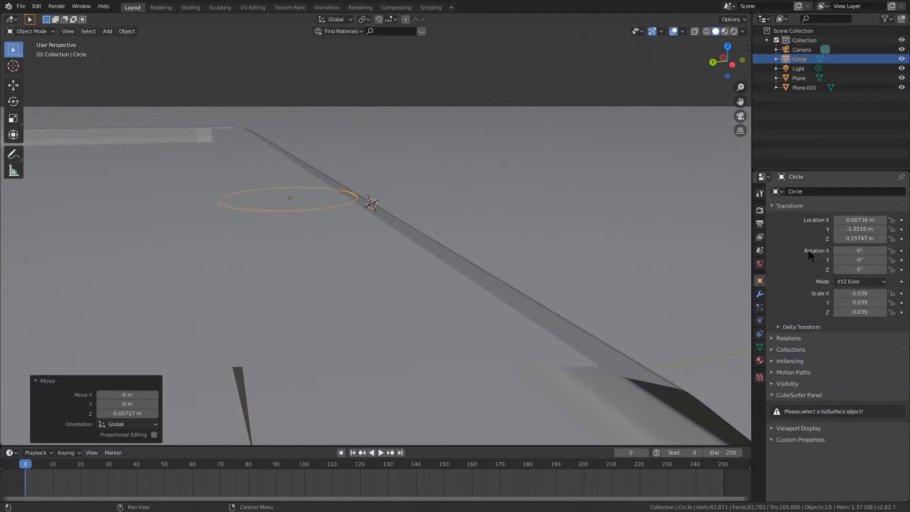
pyautogui.press('g')
pyautogui.press('z')
pyautogui.click(564, 204)
pyautogui.press('g')
pyautogui.press('y')
pyautogui.click(558, 201)
# Step: In rendered shading, scale the circle to 0.034 and fine-tune its height, moving it 0.00345 m along Y onto the rim
pyautogui.moveTo(558, 201)
pyautogui.mouseDown(button='middle')
pyautogui.moveTo(646, 194)
pyautogui.moveTo(532, 179)
pyautogui.moveTo(551, 136)
pyautogui.moveTo(591, 215)
pyautogui.moveTo(595, 203)
pyautogui.moveTo(536, 255)
pyautogui.moveTo(550, 226)
pyautogui.moveTo(473, 197)
pyautogui.mouseUp(button='middle')
pyautogui.press('z')
pyautogui.press('g')
pyautogui.press('z')
pyautogui.click(551, 140)
pyautogui.press('s')
pyautogui.click(542, 150)
pyautogui.press('g')
pyautogui.press('z')
pyautogui.click(536, 153)
pyautogui.press('g')
pyautogui.press('y')
pyautogui.click(547, 153)
# Step: Create a new material for the circle
pyautogui.scroll(-7, 595, 203)
pyautogui.scroll(-5, 536, 255)
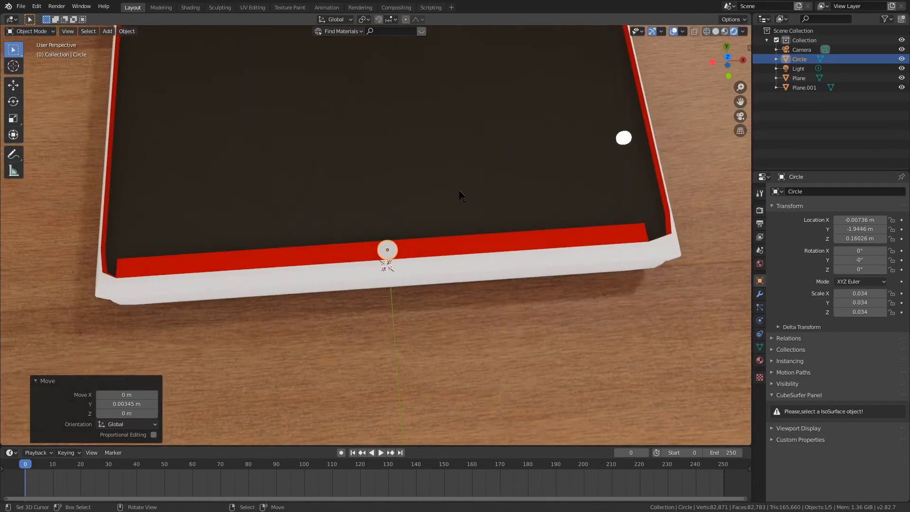
pyautogui.scroll(4, 476, 208)
pyautogui.click(759, 360)
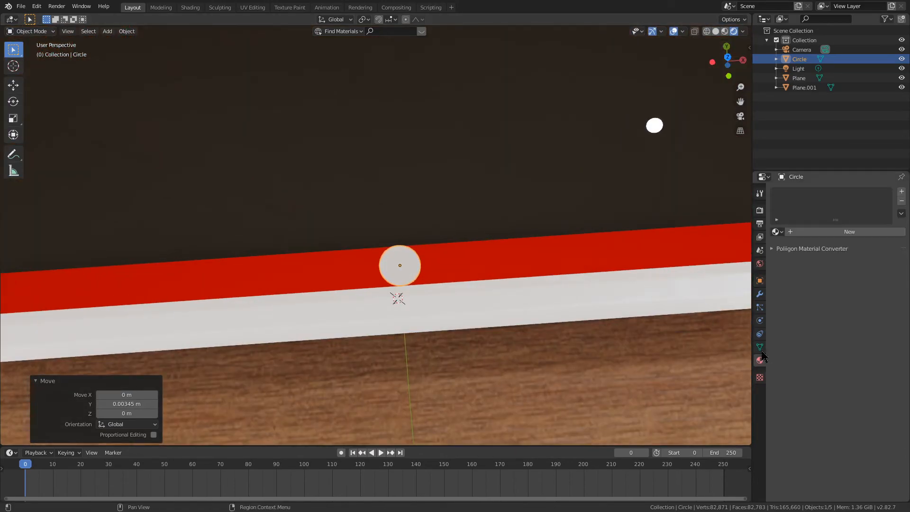
pyautogui.click(821, 231)
# Step: Extrude the circle in Edit Mode into a thin disc and adjust the extruded face along Z
pyautogui.moveTo(542, 228); pyautogui.dragTo(510, 263, button='middle')
pyautogui.press('Tab')
pyautogui.press('e')
pyautogui.click(488, 144)
pyautogui.press('Tab')
pyautogui.press('Tab')
pyautogui.press('g')
pyautogui.press('z')
pyautogui.click(600, 250)
pyautogui.press('Tab')
# Step: Reposition the disc along Z on the rim and adjust its scale
pyautogui.moveTo(599, 249); pyautogui.dragTo(412, 195, button='middle')
pyautogui.press('g')
pyautogui.press('z')
pyautogui.click(534, 216)
pyautogui.press('s')
pyautogui.click(498, 134)
# Step: Add a Boolean Difference modifier to the phone body with the circle as its object
pyautogui.click(586, 233)
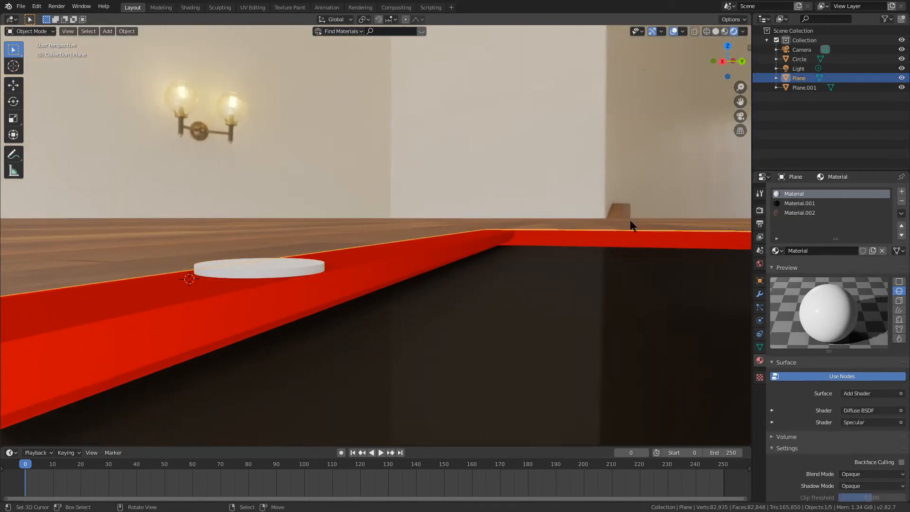
pyautogui.click(760, 293)
pyautogui.click(836, 191)
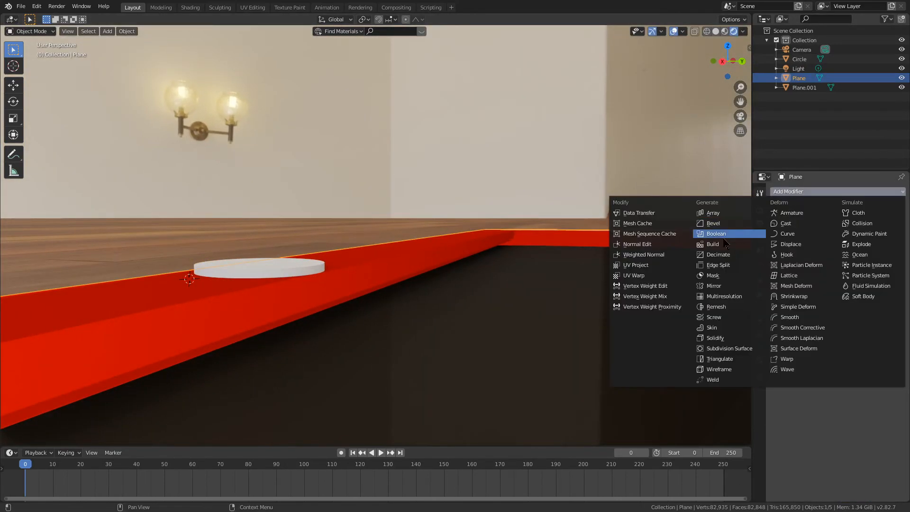
pyautogui.click(724, 236)
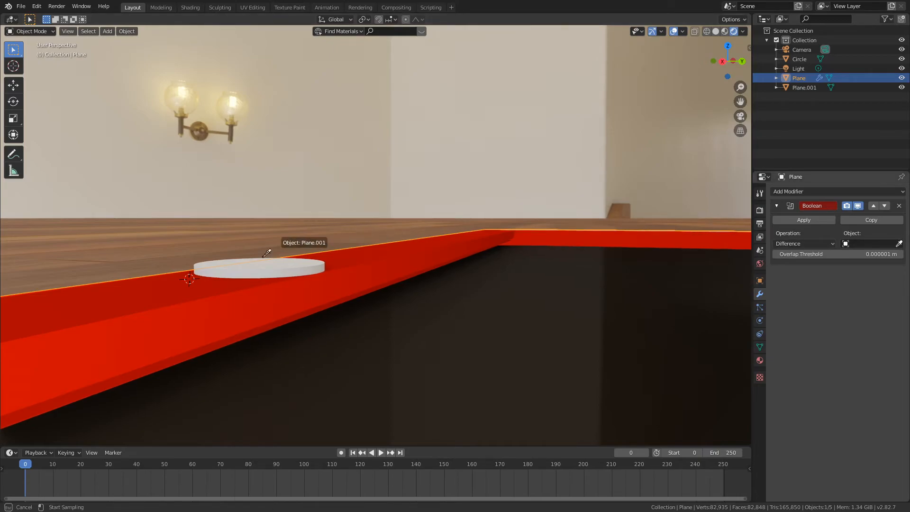
pyautogui.click(248, 269)
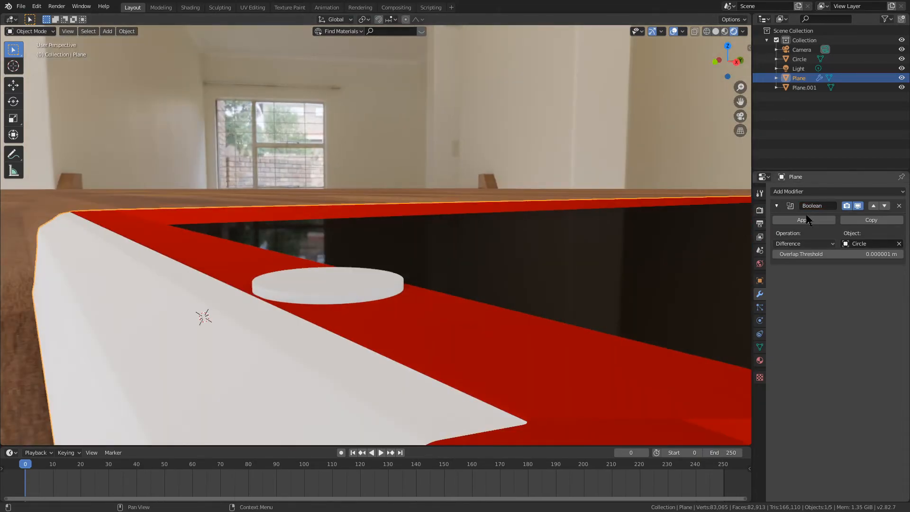
pyautogui.click(345, 271)
pyautogui.press('g')
pyautogui.rightClick(435, 211)
pyautogui.moveTo(452, 259); pyautogui.dragTo(503, 311, button='middle')
pyautogui.press('g')
pyautogui.rightClick(343, 130)
pyautogui.rightClick(364, 138)
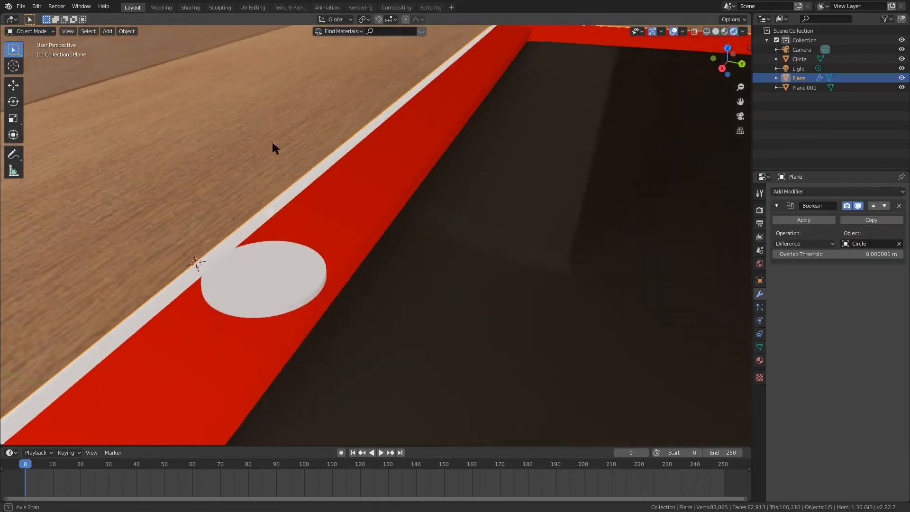
# Step: Lower the disc slightly along Z into the rim and add edge loops around its side in Edit Mode
pyautogui.click(264, 252)
pyautogui.press('g')
pyautogui.press('z')
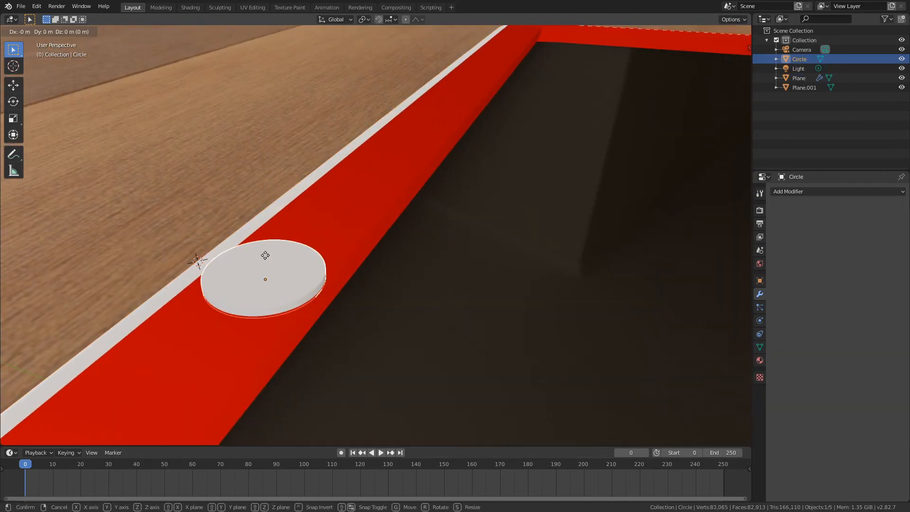
pyautogui.click(266, 259)
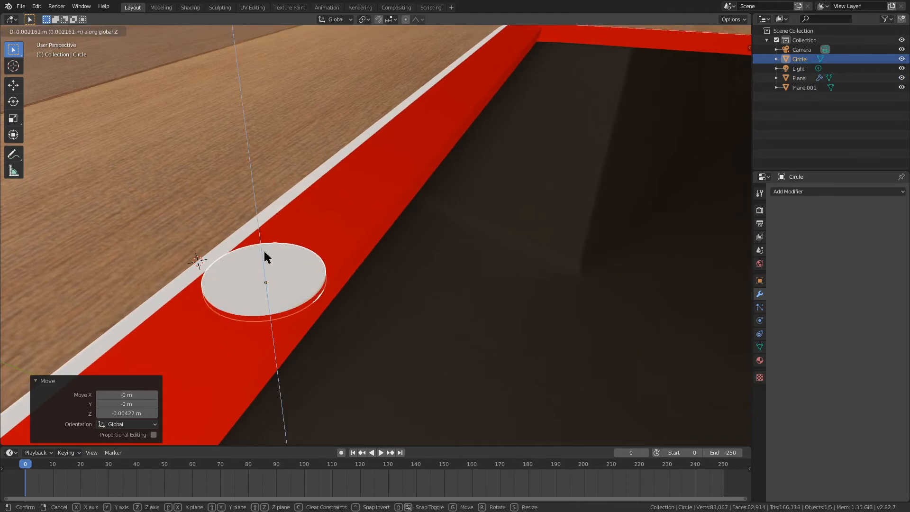
pyautogui.press('Tab')
pyautogui.click(305, 303)
pyautogui.rightClick(305, 302)
pyautogui.press('Tab')
# Step: Apply the phone body's Boolean modifier and move the disc off the rim to expose the cut
pyautogui.rightClick(337, 258)
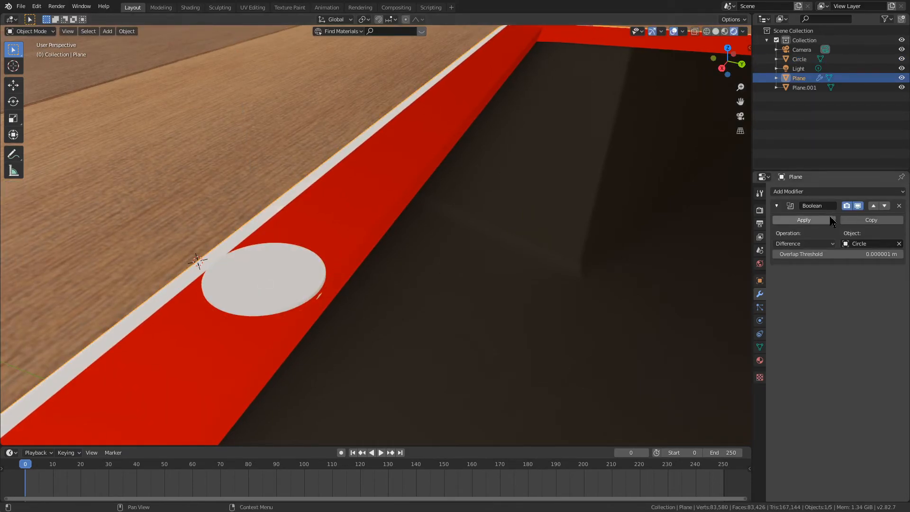
pyautogui.click(247, 274)
pyautogui.press('g')
pyautogui.click(455, 218)
pyautogui.moveTo(455, 218); pyautogui.dragTo(382, 187, button='middle')
pyautogui.scroll(4, 382, 186)
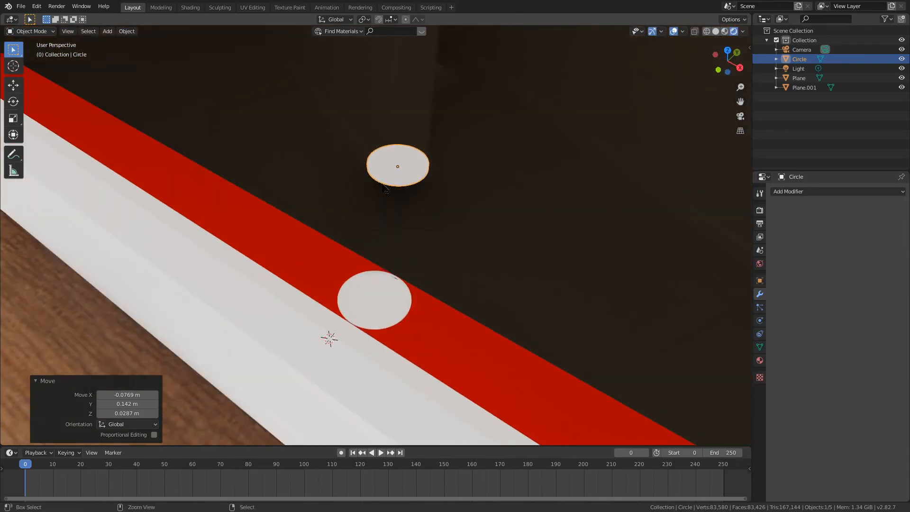
# Step: Undo the applied Boolean cut and remove the Boolean modifier from the phone body
pyautogui.hotkey('ctrl', 'z')
pyautogui.hotkey('ctrl', 'z')
pyautogui.hotkey('ctrl', 'z')
pyautogui.click(899, 206)
pyautogui.moveTo(633, 237); pyautogui.dragTo(563, 186, button='middle')
# Step: Move the disc back onto the middle of the red short-end rim and adjust its height along Z
pyautogui.rightClick(334, 260)
pyautogui.press('g')
pyautogui.click(397, 271)
pyautogui.moveTo(397, 271); pyautogui.dragTo(465, 329, button='middle')
pyautogui.press('g')
pyautogui.press('z')
pyautogui.click(467, 261)
pyautogui.hotkey('alt', 'a')
pyautogui.scroll(-3, 509, 307)
pyautogui.scroll(-10, 465, 329)
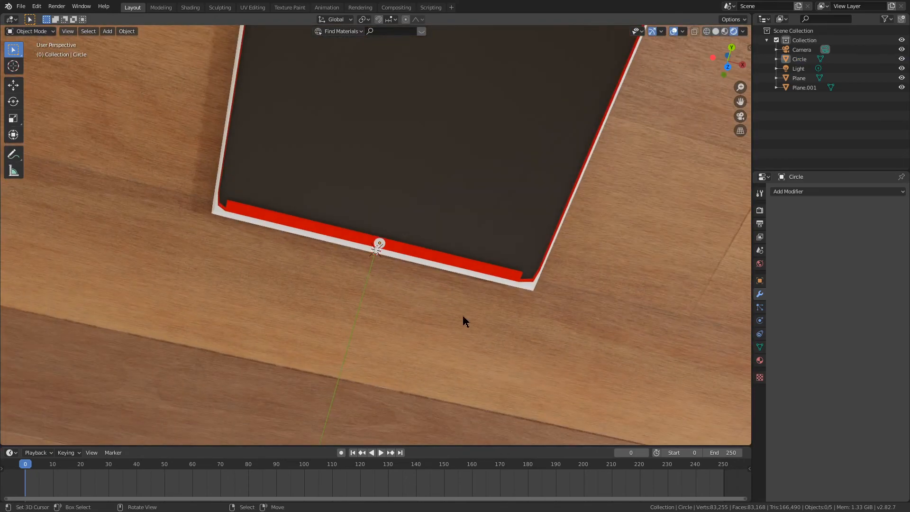
# Step: Look over the whole phone and view the scene through the camera
pyautogui.moveTo(435, 366); pyautogui.dragTo(471, 245, button='middle')
pyautogui.press('a')
pyautogui.moveTo(471, 246); pyautogui.dragTo(478, 238)
pyautogui.press('a')
pyautogui.press('a')
pyautogui.press('a')
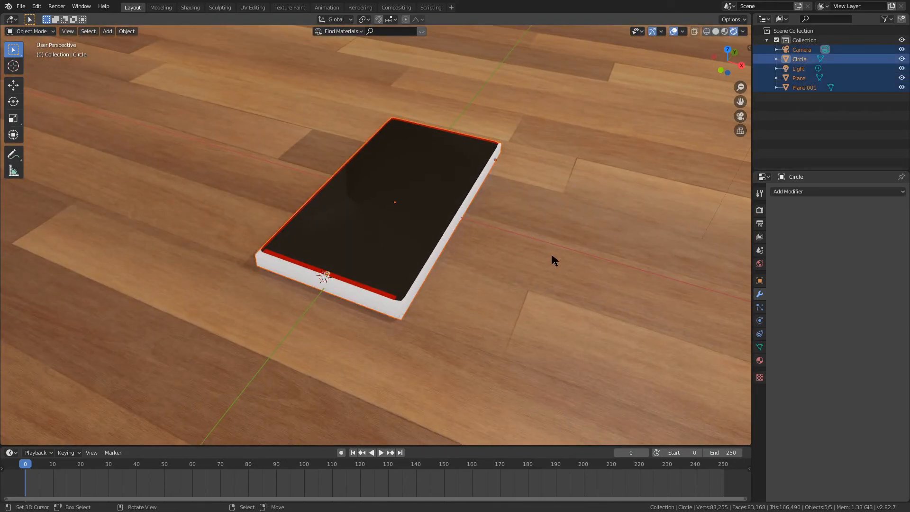
pyautogui.click(549, 253)
pyautogui.moveTo(548, 256); pyautogui.dragTo(603, 279, button='middle')
pyautogui.press('KP_0')
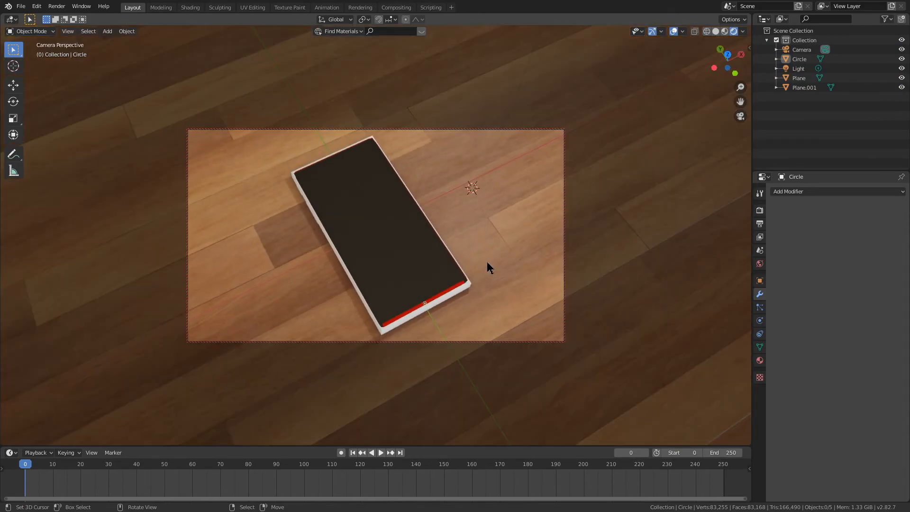
# Step: Select the phone body and examine its mesh around the rim disc in Edit Mode
pyautogui.press('a')
pyautogui.hotkey('alt', 'a')
pyautogui.rightClick(446, 294)
pyautogui.scroll(1, 446, 293)
pyautogui.keyDown('shift'); pyautogui.moveTo(446, 294); pyautogui.dragTo(368, 230, button='middle'); pyautogui.keyUp('shift')
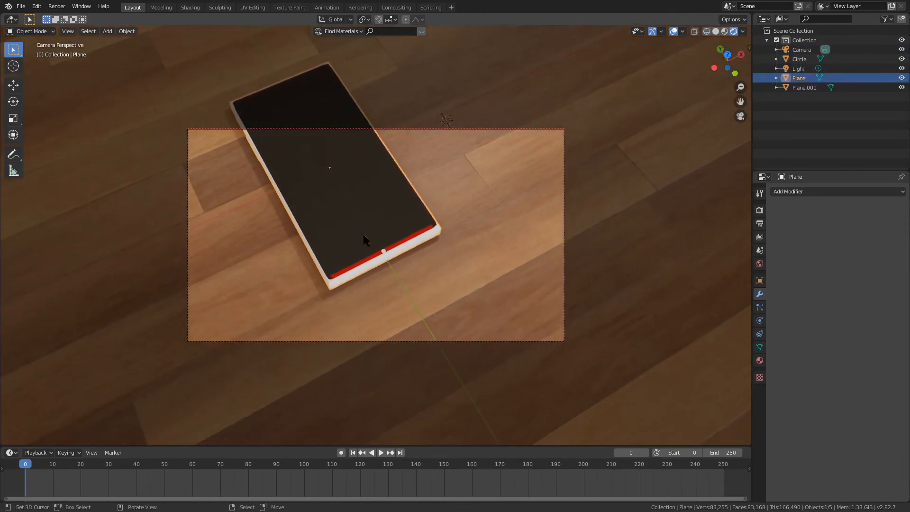
pyautogui.scroll(11, 368, 229)
pyautogui.press('Tab')
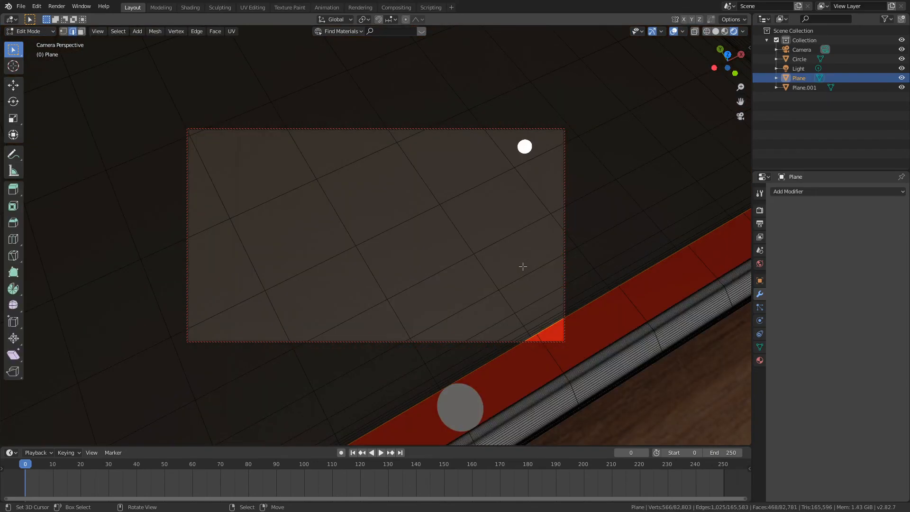
pyautogui.scroll(-13, 522, 267)
pyautogui.press('Tab')
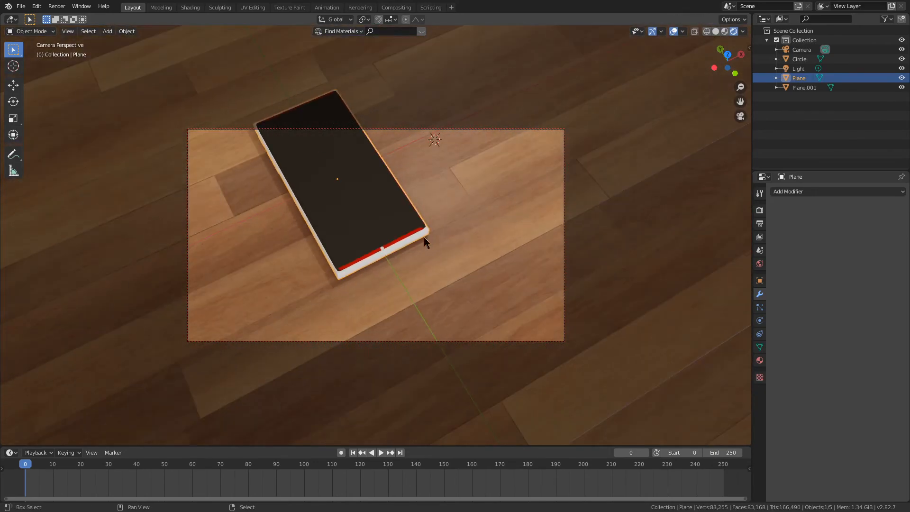
# Step: Reframe the camera so the phone lies diagonally within the frame with its red short-end rim towards the viewer
pyautogui.scroll(3, 513, 374)
pyautogui.moveTo(366, 216); pyautogui.dragTo(56, 155, button='middle')
pyautogui.moveTo(365, 203); pyautogui.dragTo(397, 216, button='middle')
pyautogui.press('g')
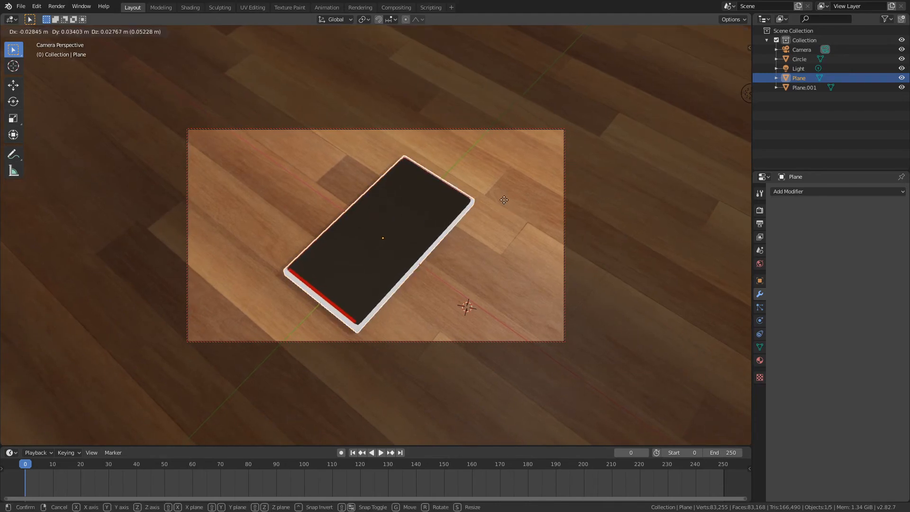
pyautogui.press('z')
pyautogui.rightClick(530, 90)
# Step: Select the wooden floor, switch the viewport to solid shading and show the floor's material settings
pyautogui.click(505, 203)
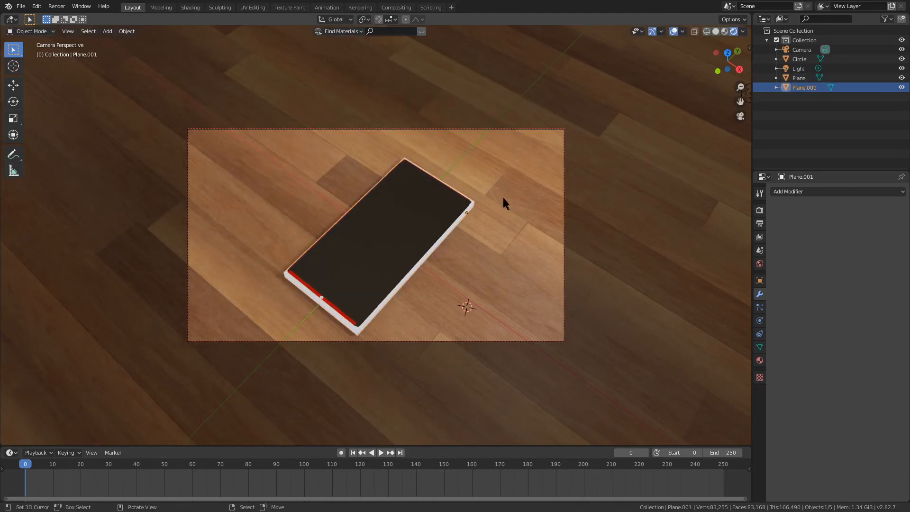
pyautogui.press('z')
pyautogui.click(628, 240)
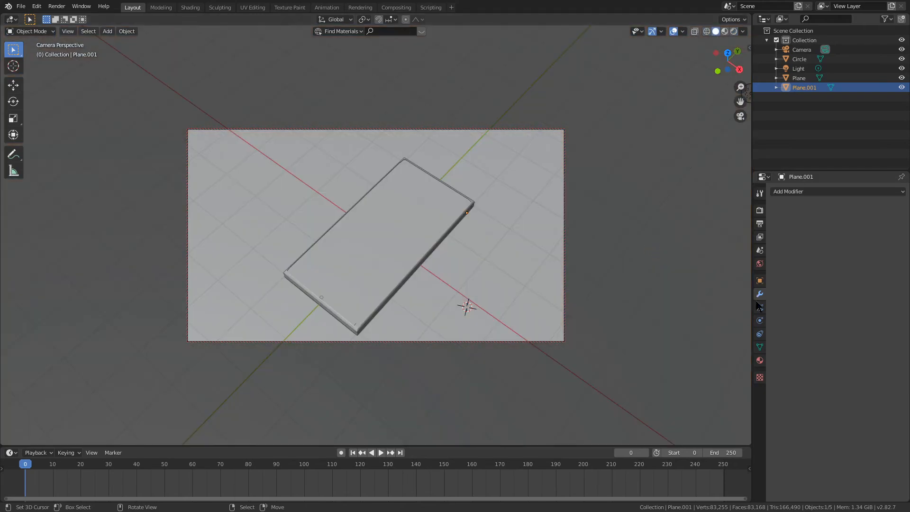
pyautogui.click(759, 360)
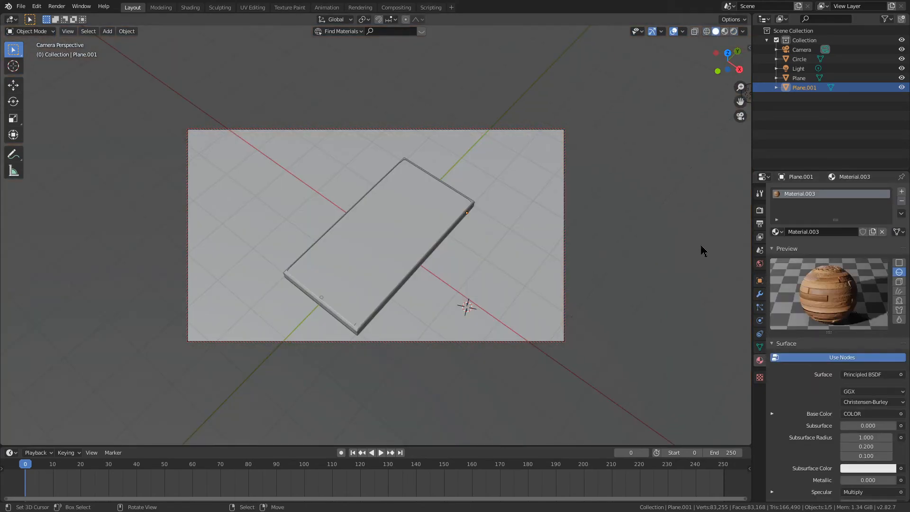
# Step: Enable the camera's depth of field with an F-Stop of 0.3 and 7 aperture blades, viewed in rendered shading
pyautogui.click(521, 131)
pyautogui.click(780, 310)
pyautogui.click(733, 31)
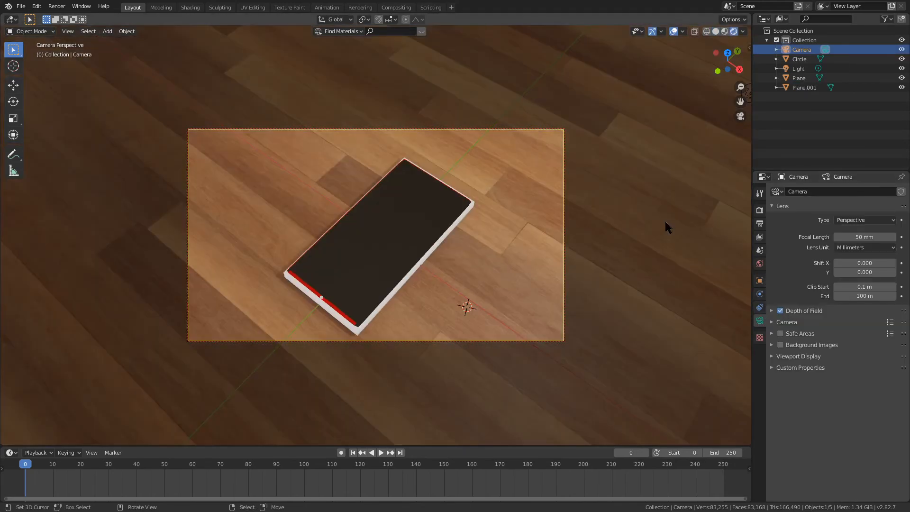
pyautogui.click(802, 313)
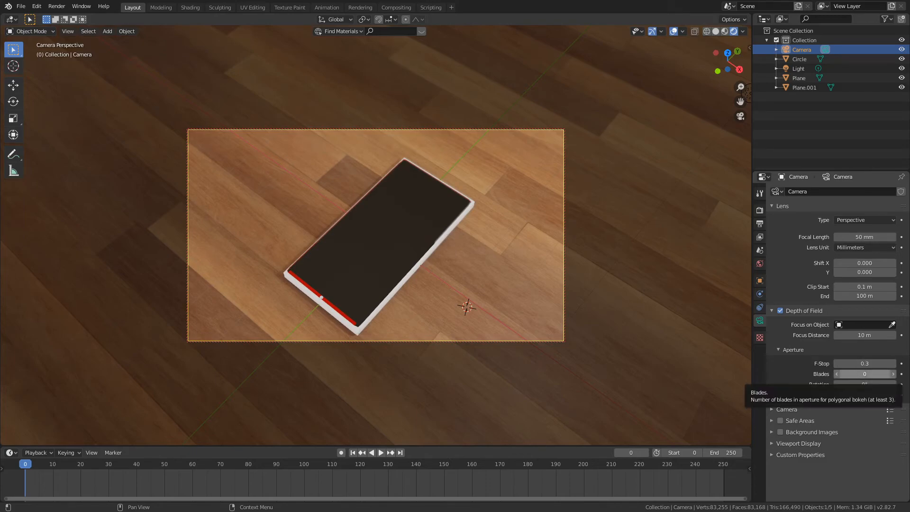
pyautogui.click(851, 374)
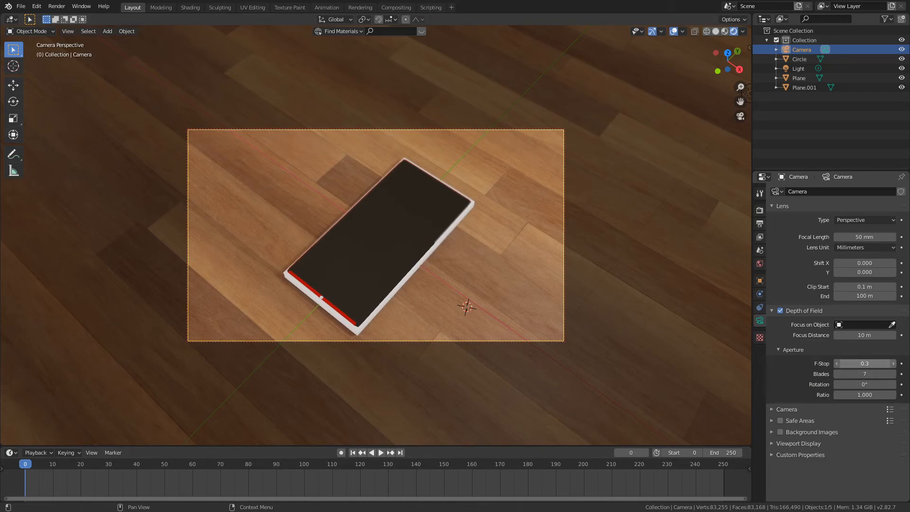
# Step: Try another focus distance, undo it, and toggle the camera's depth of field to compare the blur
pyautogui.moveTo(864, 335); pyautogui.dragTo(836, 335)
pyautogui.hotkey('ctrl', 'z')
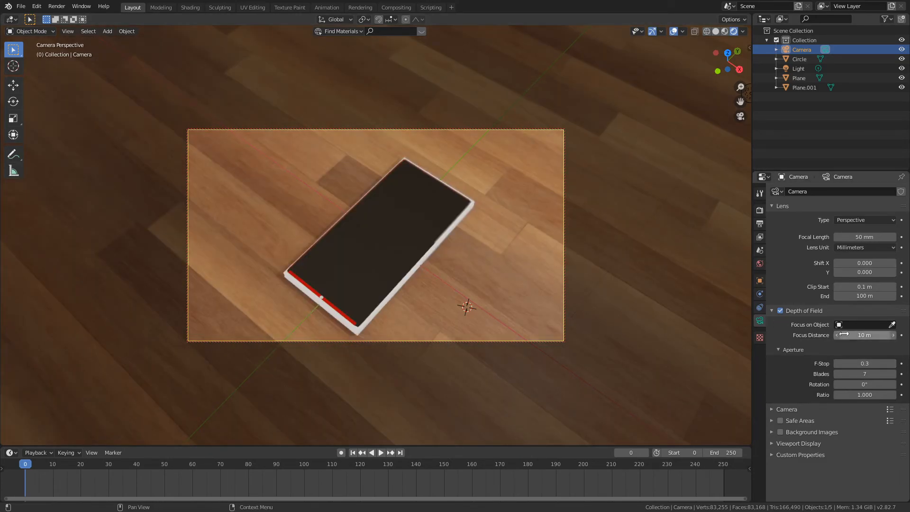
pyautogui.hotkey('ctrl', 'z')
pyautogui.click(779, 310)
pyautogui.click(780, 310)
pyautogui.click(779, 310)
pyautogui.click(780, 310)
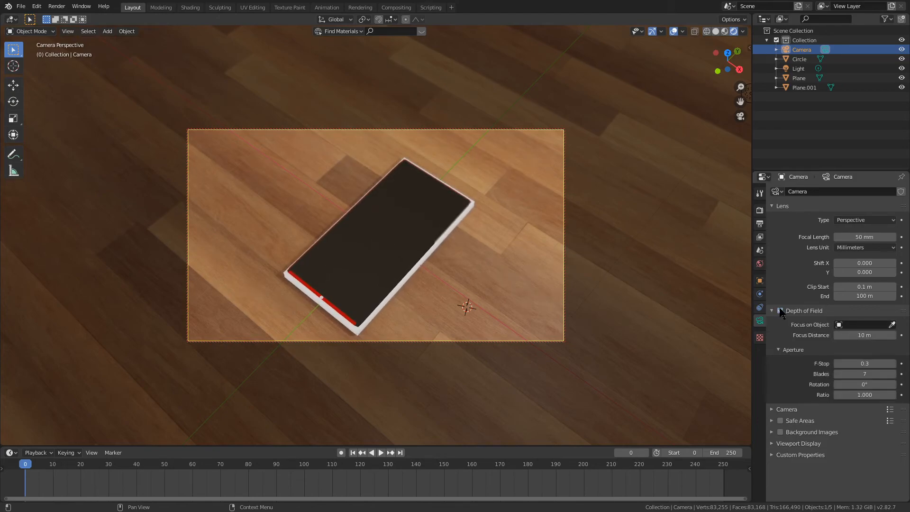
# Step: Try using the phone body as the camera's focus object, compare the blur, and clear the focus object
pyautogui.click(407, 232)
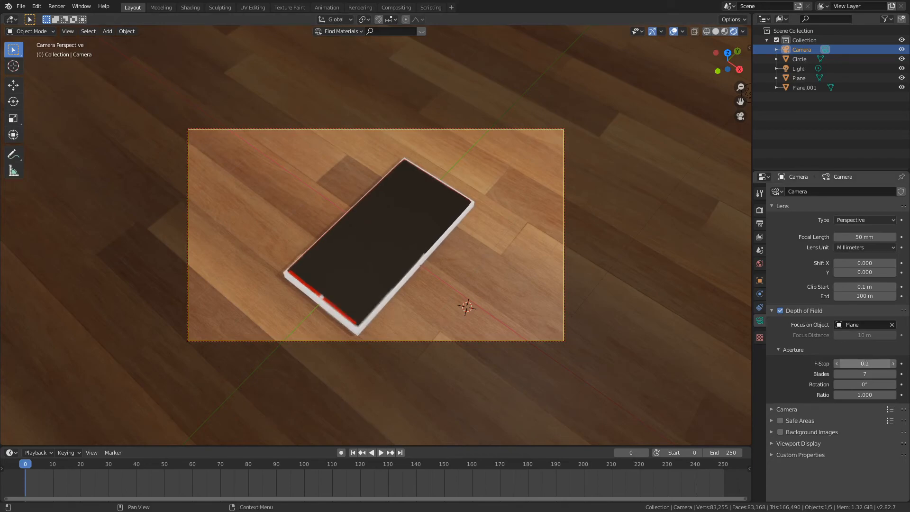
pyautogui.click(781, 308)
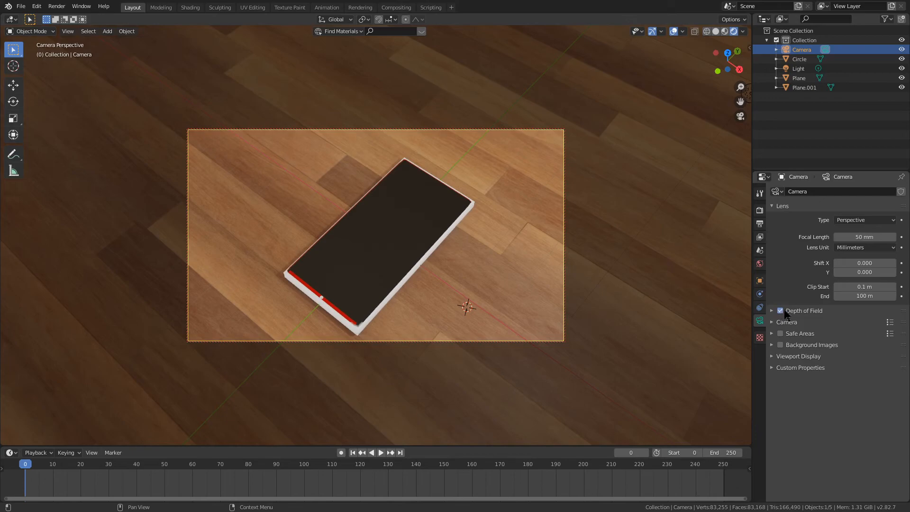
pyautogui.click(782, 311)
pyautogui.click(894, 326)
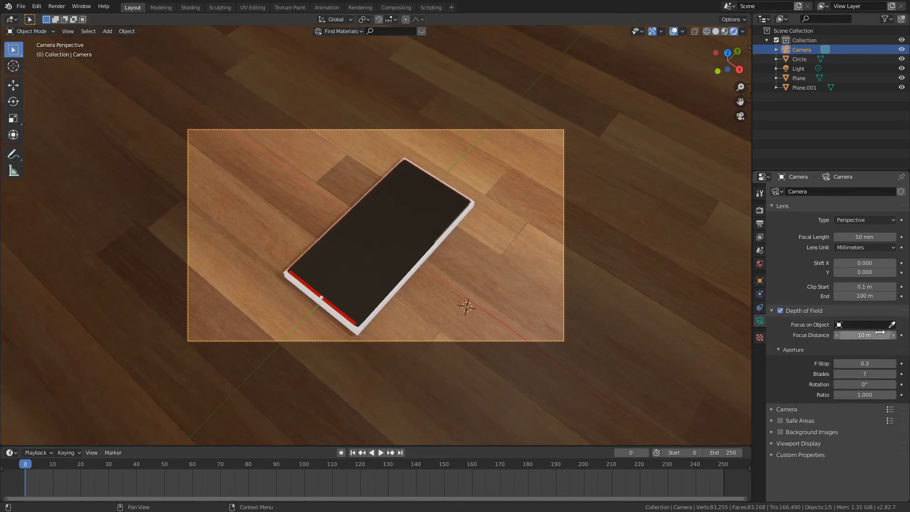
# Step: Set the phone body's origin to its geometry and snap the 3D cursor to it
pyautogui.click(388, 260)
pyautogui.click(126, 31)
pyautogui.moveTo(161, 52)
pyautogui.click(217, 63)
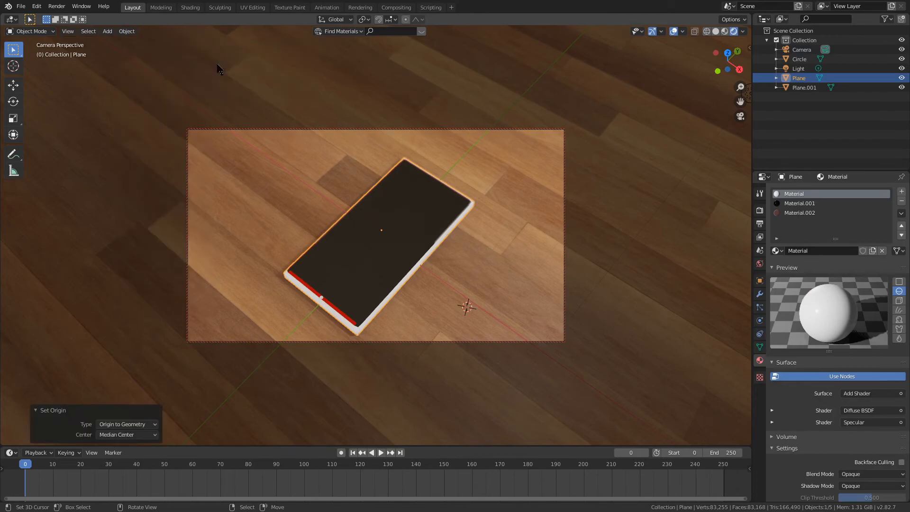
pyautogui.hotkey('shift', 's')
pyautogui.click(479, 207)
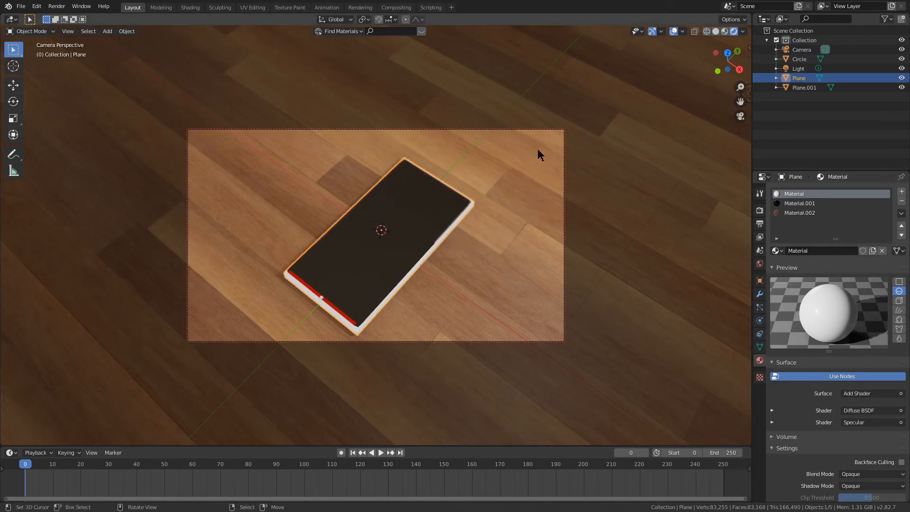
# Step: Try focusing the camera on the phone body again and toggle depth of field to compare
pyautogui.click(564, 158)
pyautogui.click(402, 230)
pyautogui.click(780, 310)
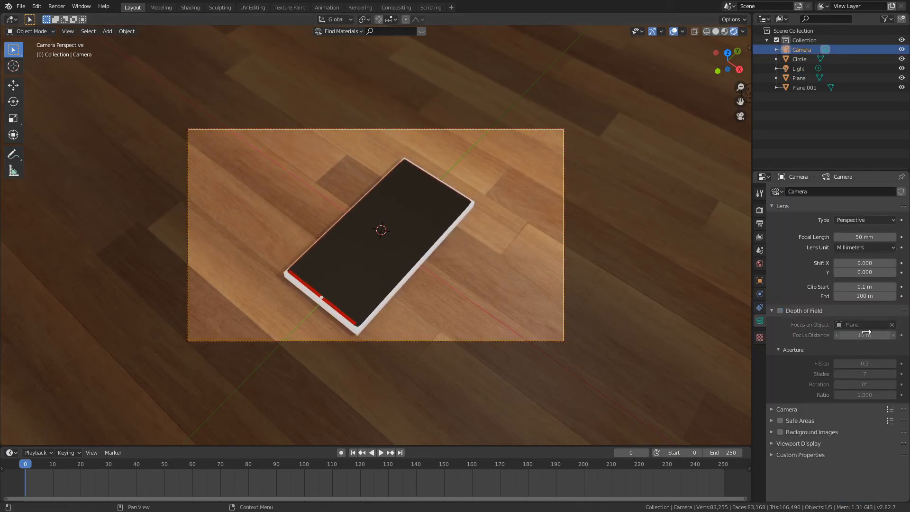
pyautogui.click(780, 310)
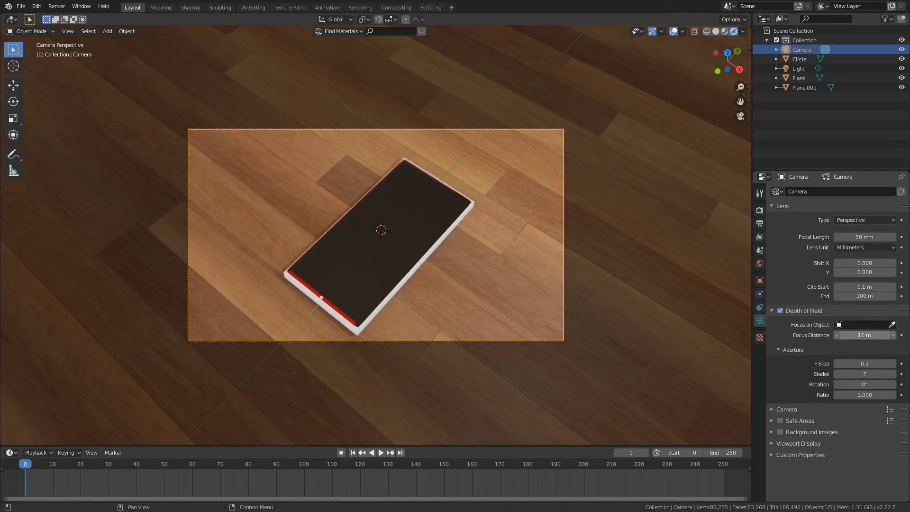
# Step: Display the camera's limits in the viewport and adjust the focus distance to about 10 m so the marker falls on the phone
pyautogui.click(800, 443)
pyautogui.scroll(-1, 807, 445)
pyautogui.moveTo(524, 256); pyautogui.dragTo(621, 265, button='middle')
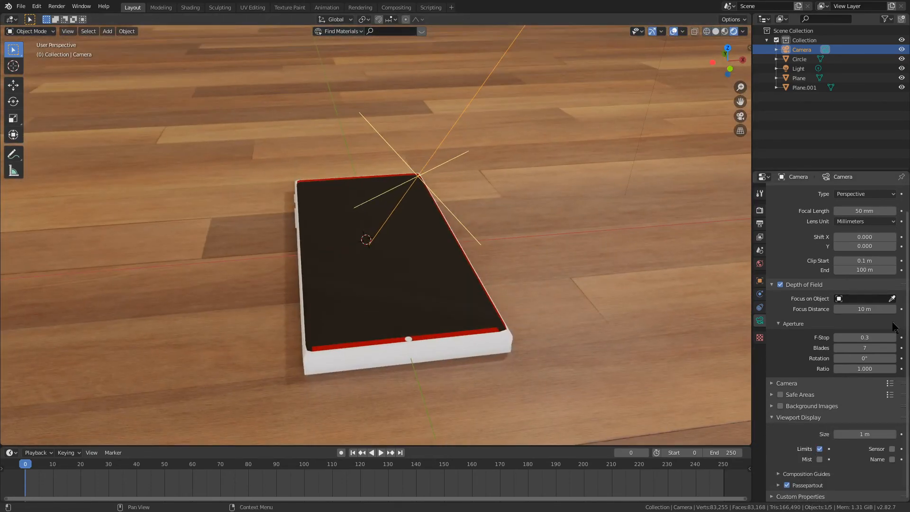
pyautogui.moveTo(864, 309); pyautogui.dragTo(853, 309)
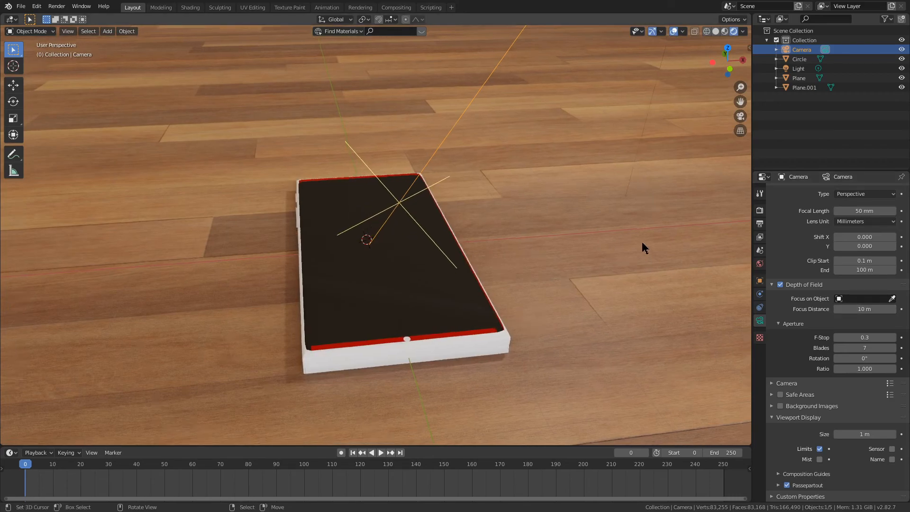
# Step: Set the camera's viewport display size to 1.7 m and its focus distance to 11 m
pyautogui.press('KP_0')
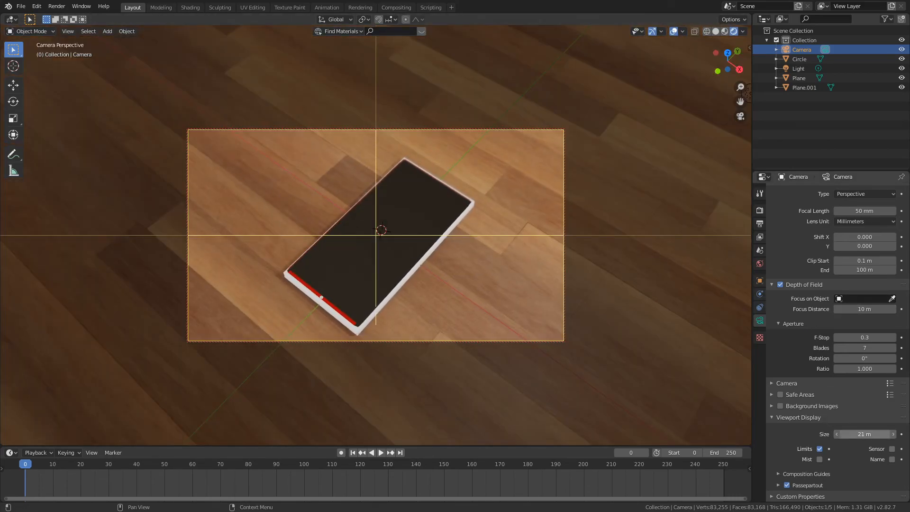
pyautogui.moveTo(858, 434); pyautogui.dragTo(837, 435)
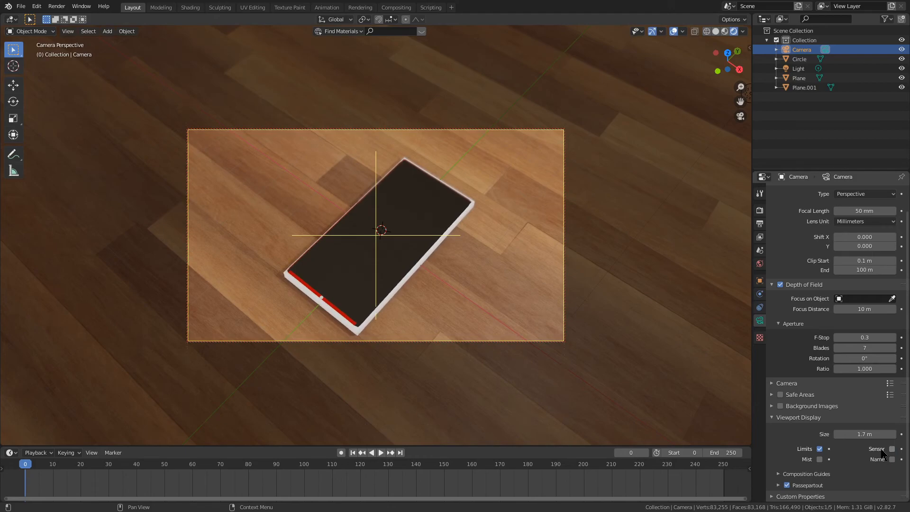
pyautogui.moveTo(621, 332); pyautogui.dragTo(656, 296, button='middle')
pyautogui.press('KP_0')
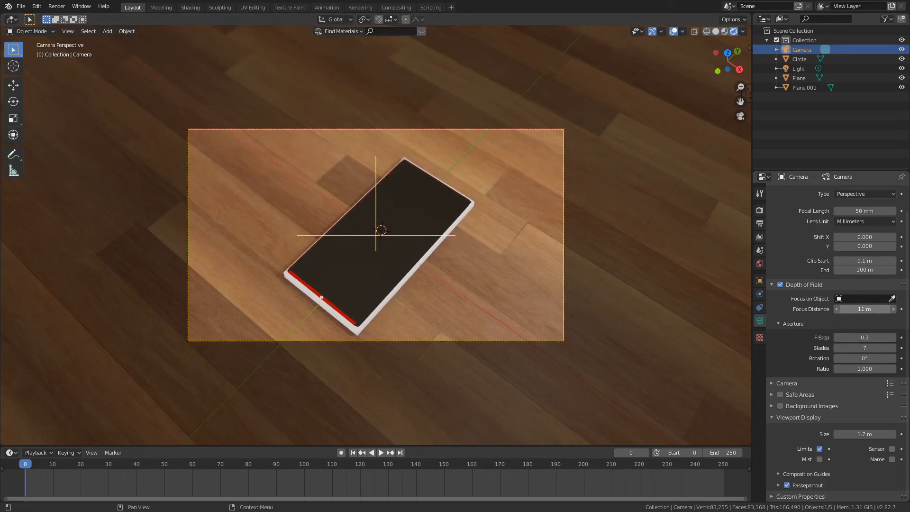
pyautogui.moveTo(865, 332); pyautogui.dragTo(856, 332)
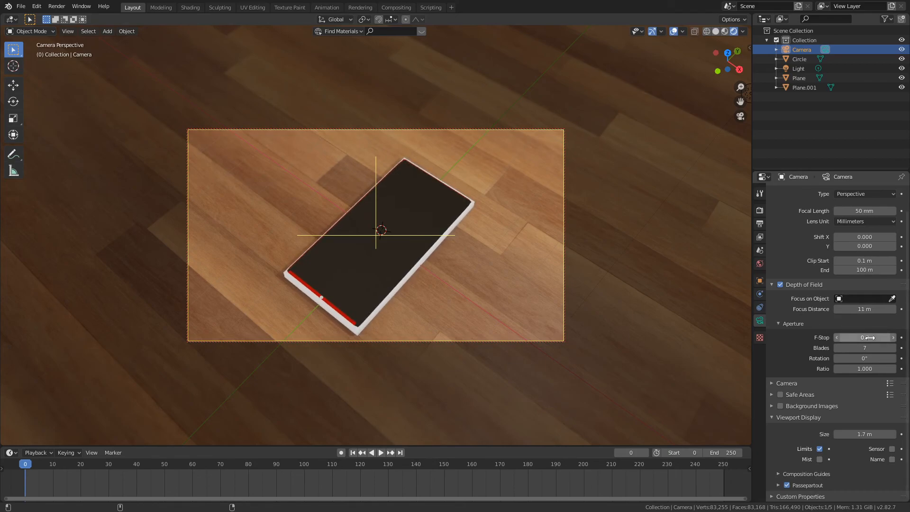
# Step: Toggle the camera's depth of field on and off repeatedly to compare the blur on the phone and floor
pyautogui.click(781, 286)
pyautogui.click(781, 286)
pyautogui.click(780, 284)
pyautogui.click(780, 284)
pyautogui.click(780, 285)
pyautogui.click(780, 284)
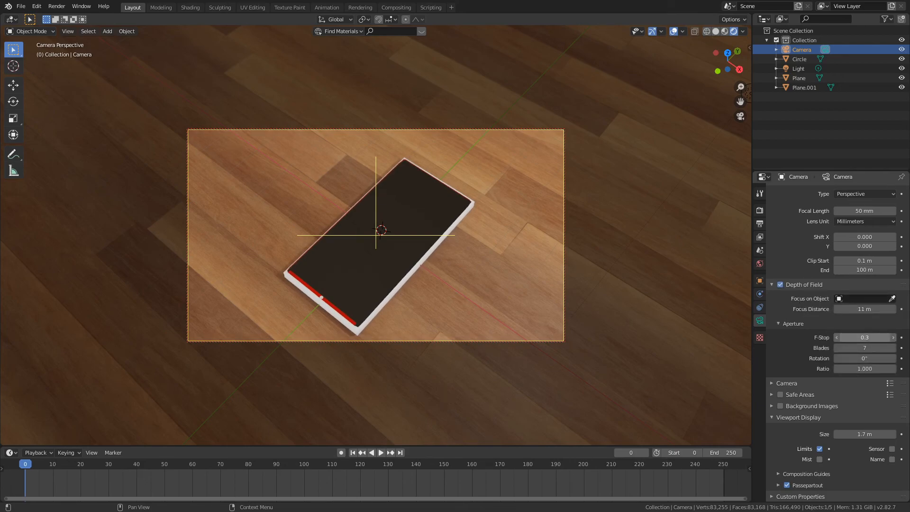
pyautogui.click(791, 286)
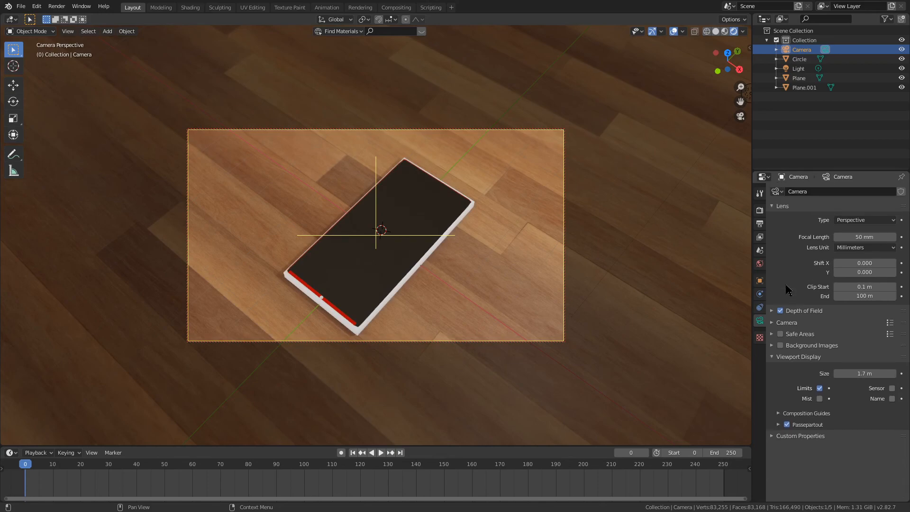
pyautogui.click(780, 310)
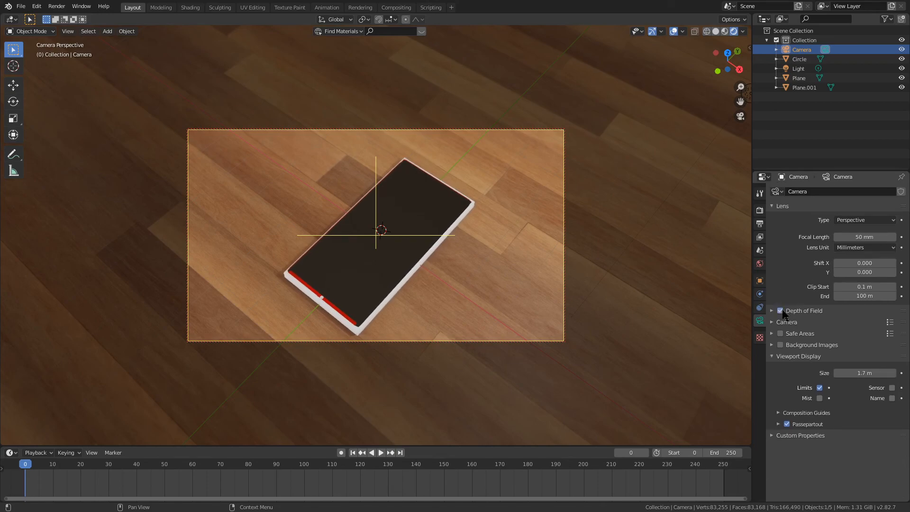
pyautogui.click(780, 311)
pyautogui.click(800, 311)
pyautogui.click(787, 311)
# Step: Render the camera view with Eevee, choose Slot 2 for the render result and close the render window
pyautogui.click(760, 210)
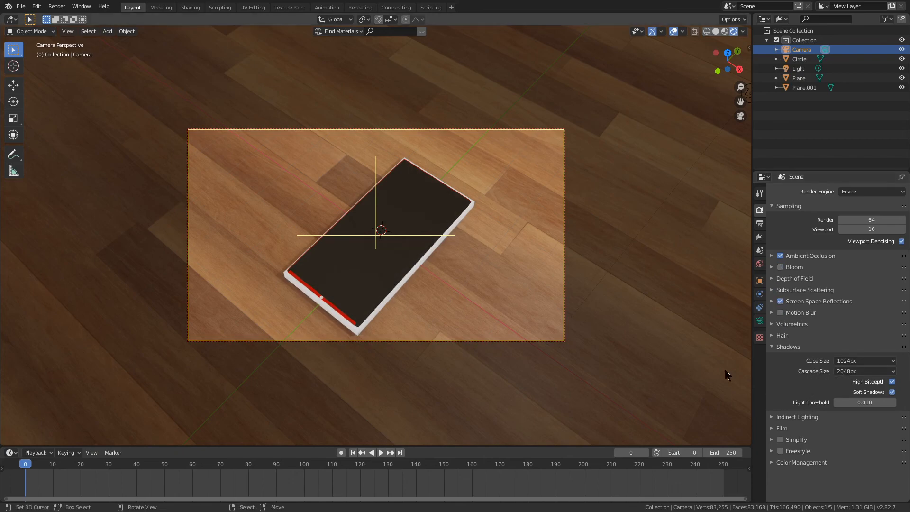
pyautogui.hotkey('shift', 'z')
pyautogui.click(57, 7)
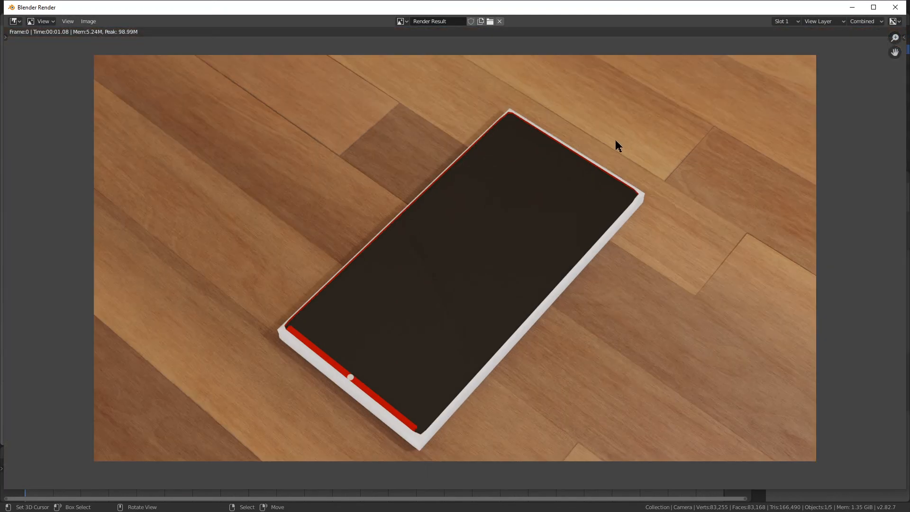
pyautogui.click(785, 22)
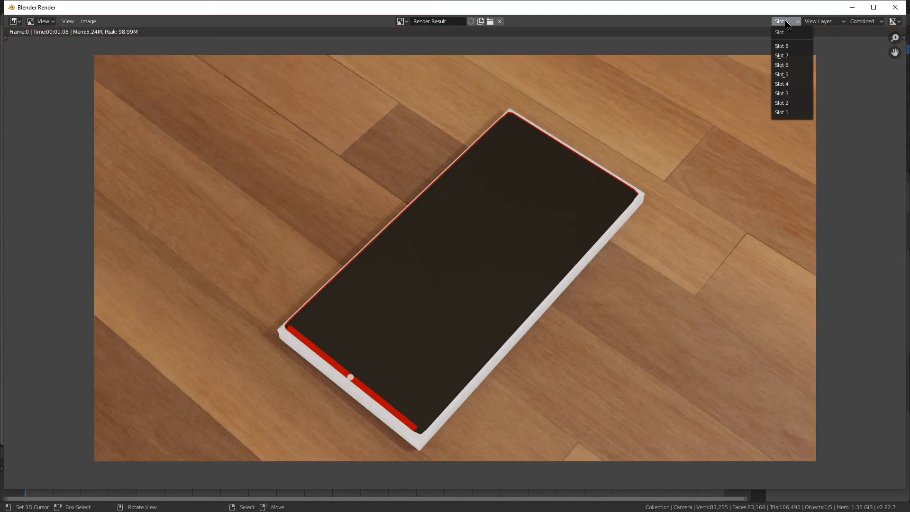
pyautogui.click(802, 104)
pyautogui.click(895, 7)
# Step: Switch the render engine to Cycles, set the render samples to 64 and render the camera view
pyautogui.click(857, 191)
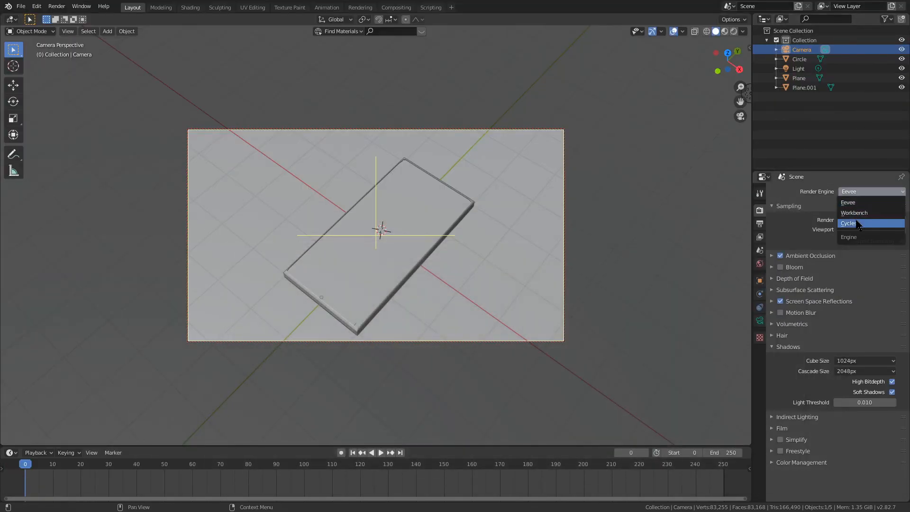
pyautogui.click(848, 226)
pyautogui.click(56, 6)
pyautogui.click(871, 266)
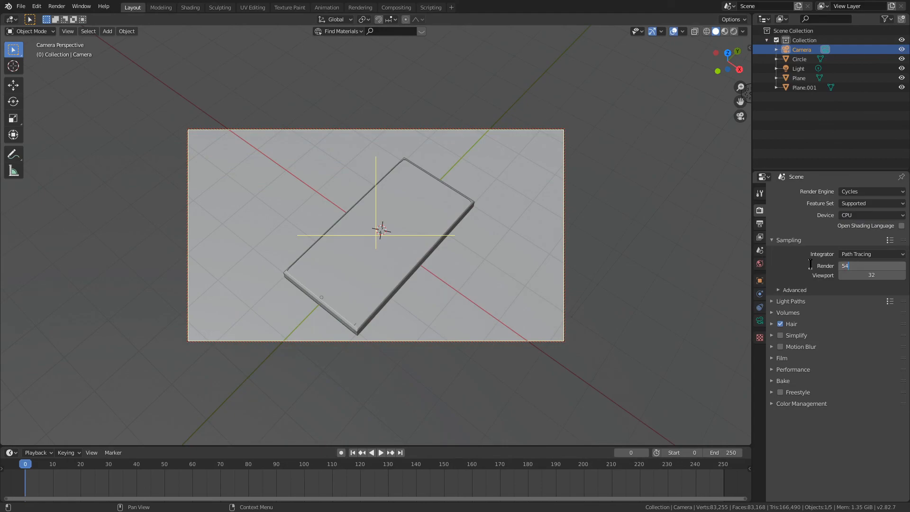
pyautogui.click(56, 6)
pyautogui.click(61, 16)
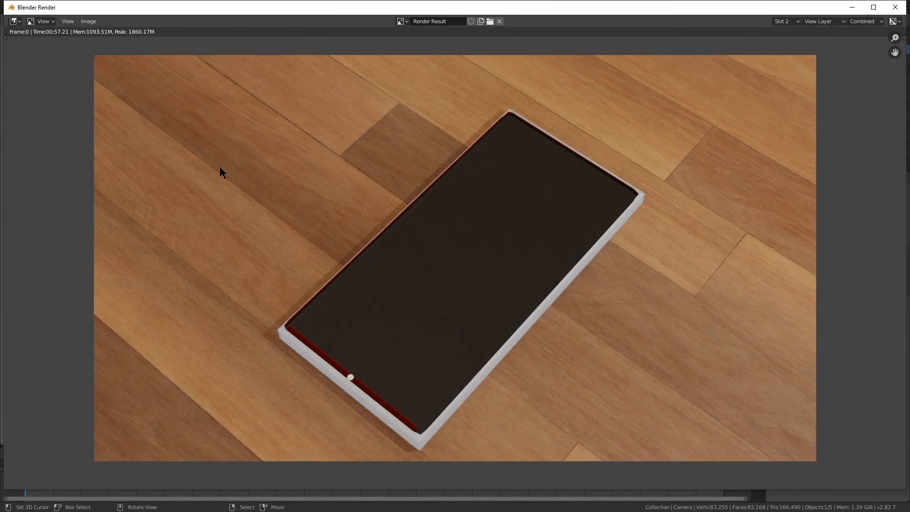
# Step: Alternate the render result between Slot 1 and Slot 2 to compare the Eevee and Cycles renders
pyautogui.click(784, 21)
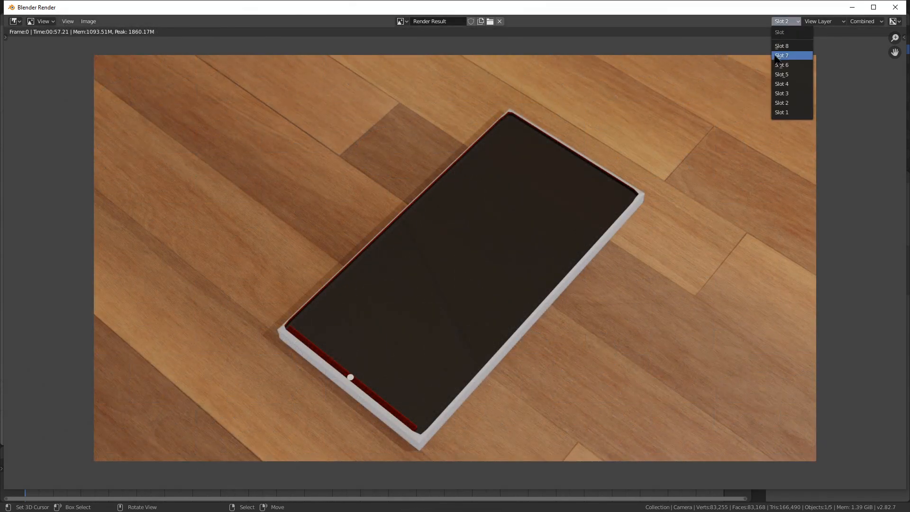
pyautogui.click(787, 109)
pyautogui.click(786, 22)
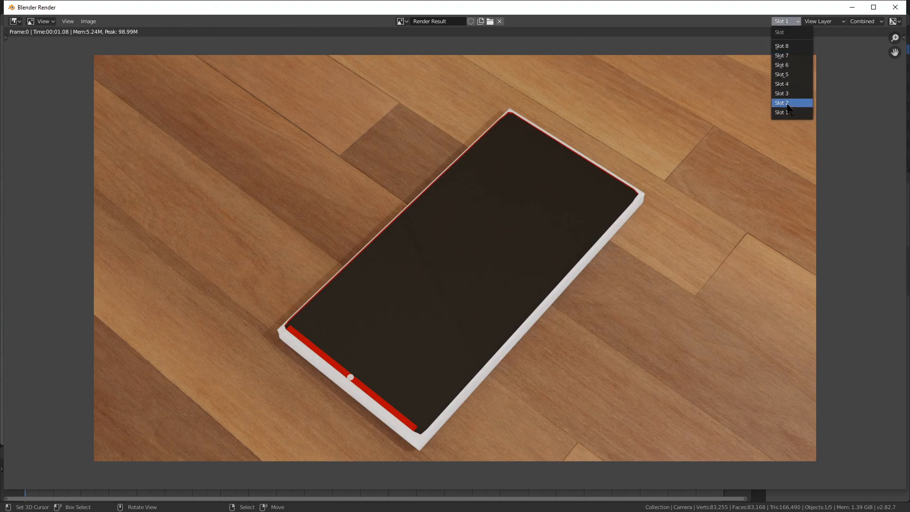
pyautogui.click(790, 102)
pyautogui.click(787, 21)
pyautogui.click(787, 110)
pyautogui.click(787, 21)
pyautogui.click(790, 101)
pyautogui.click(789, 23)
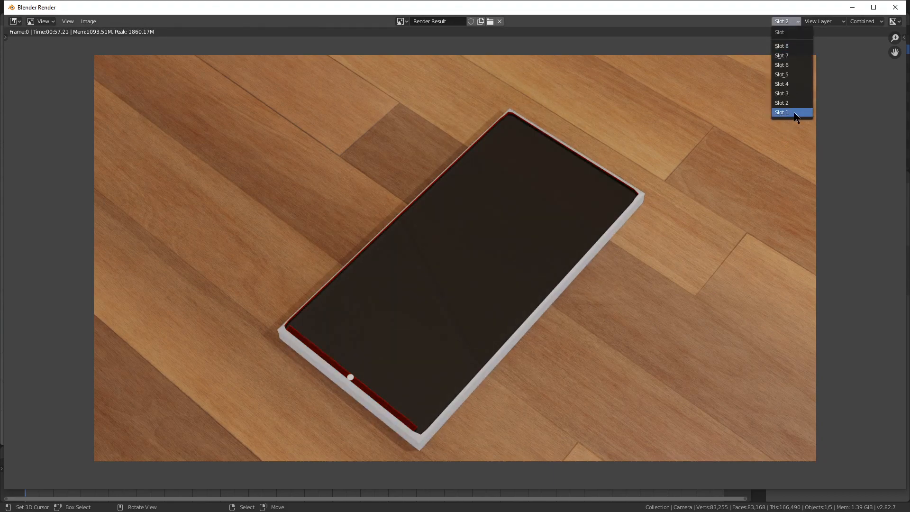
pyautogui.click(797, 113)
# Step: Examine the Slot 1 phone render up close, close the render window and deselect the camera
pyautogui.moveTo(540, 59); pyautogui.dragTo(488, 57, button='middle')
pyautogui.scroll(-2, 479, 136)
pyautogui.scroll(5, 471, 149)
pyautogui.scroll(-6, 479, 118)
pyautogui.scroll(3, 504, 118)
pyautogui.click(88, 22)
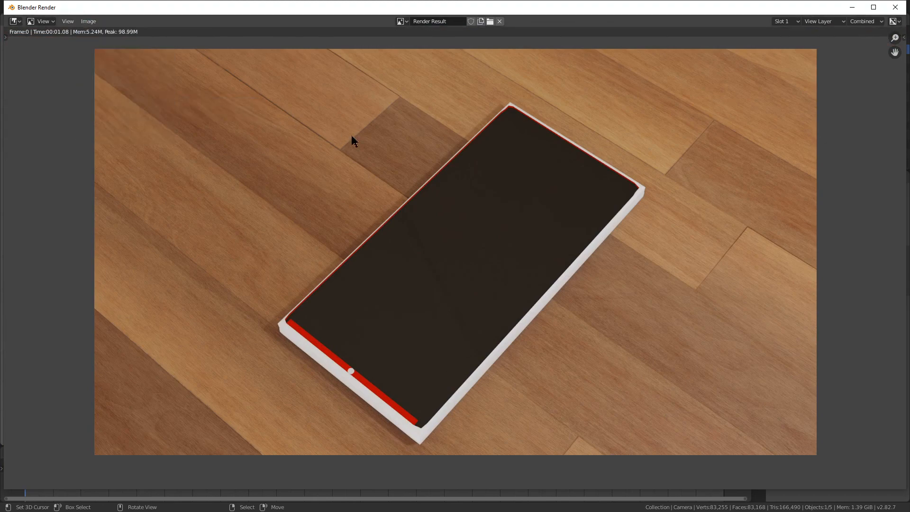
pyautogui.moveTo(435, 80); pyautogui.dragTo(425, 85, button='middle')
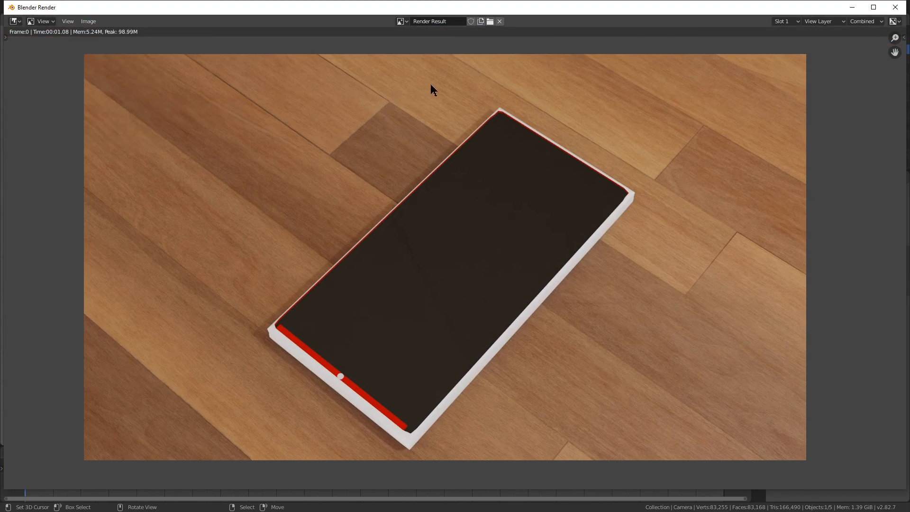
pyautogui.scroll(5, 487, 186)
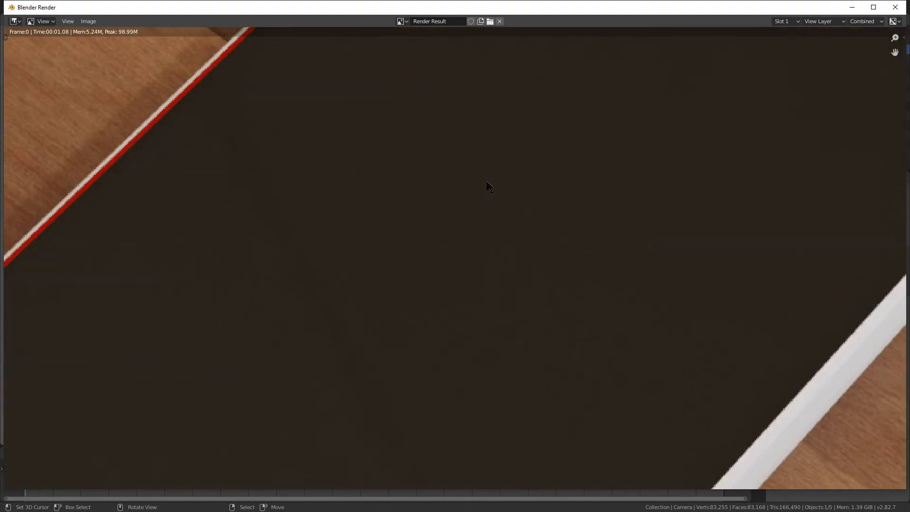
pyautogui.scroll(-6, 542, 152)
pyautogui.click(894, 8)
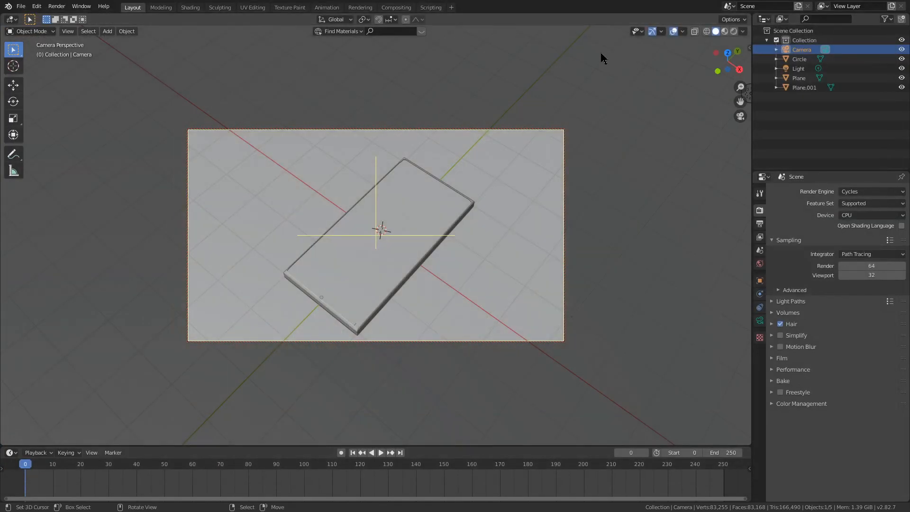
pyautogui.click(598, 59)
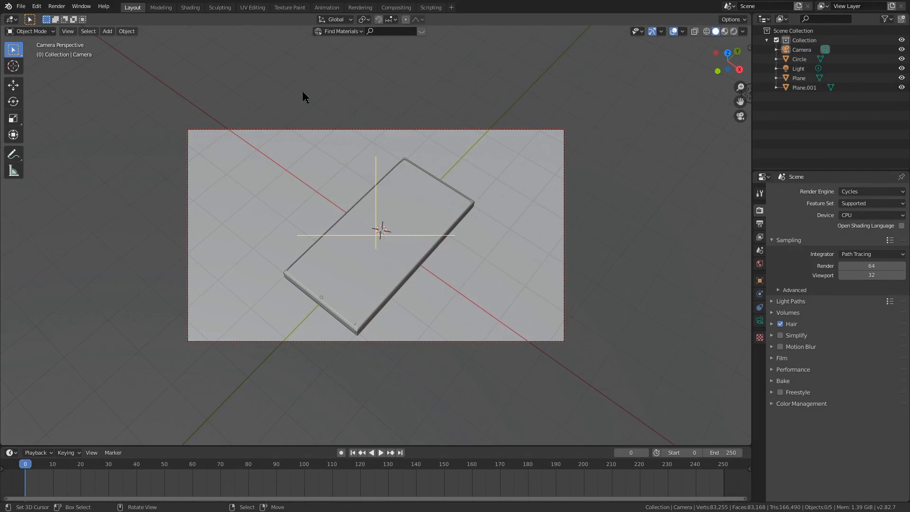